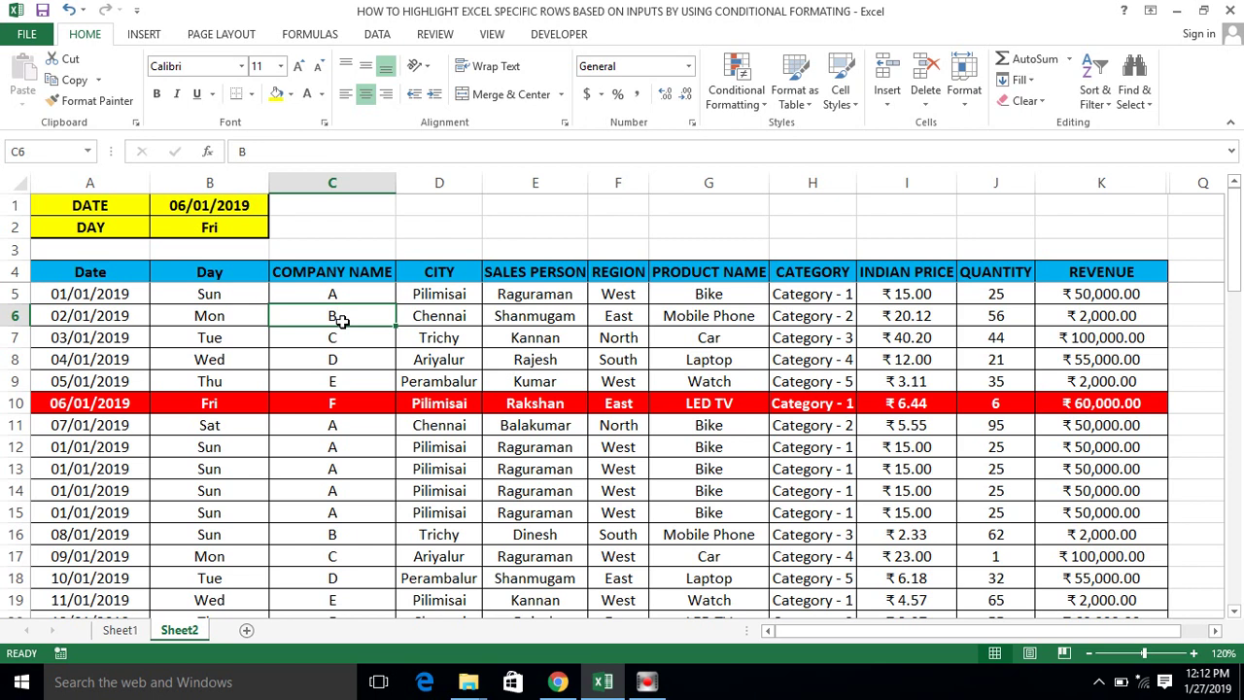
# Inspect the yellow Date and Day inputs and compare them with highlighted row 10 and non-matching row 12
pyautogui.click(202, 207)
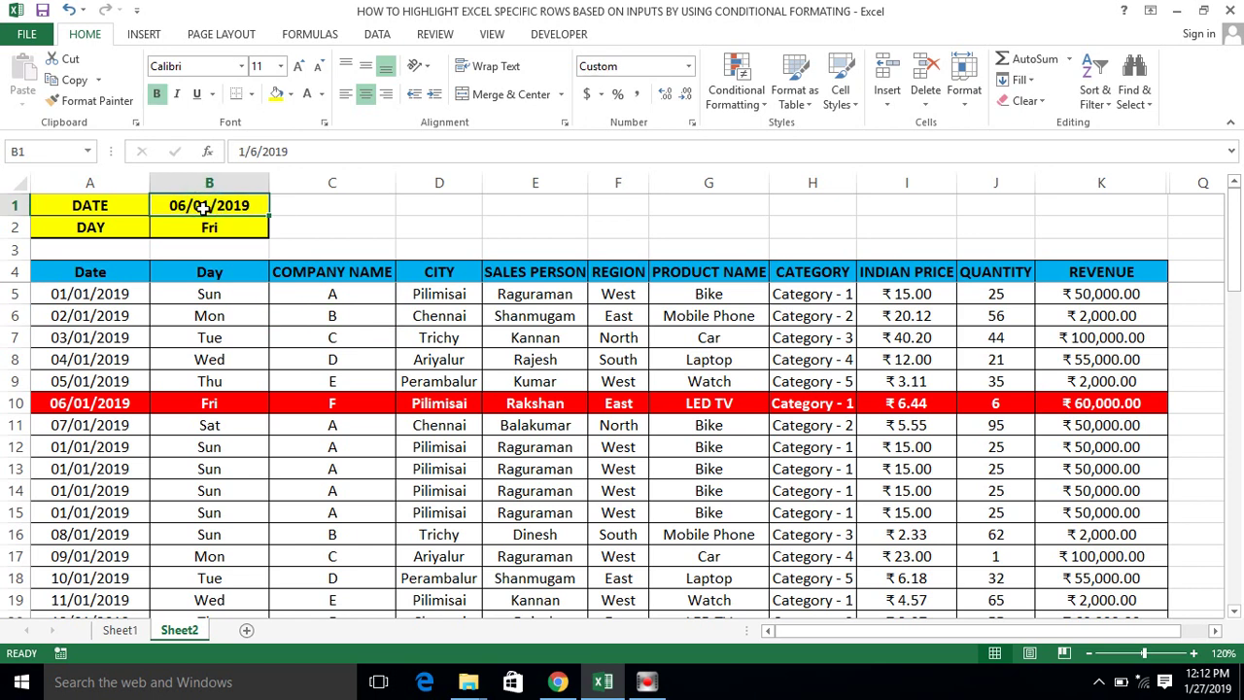
pyautogui.click(198, 227)
pyautogui.click(190, 282)
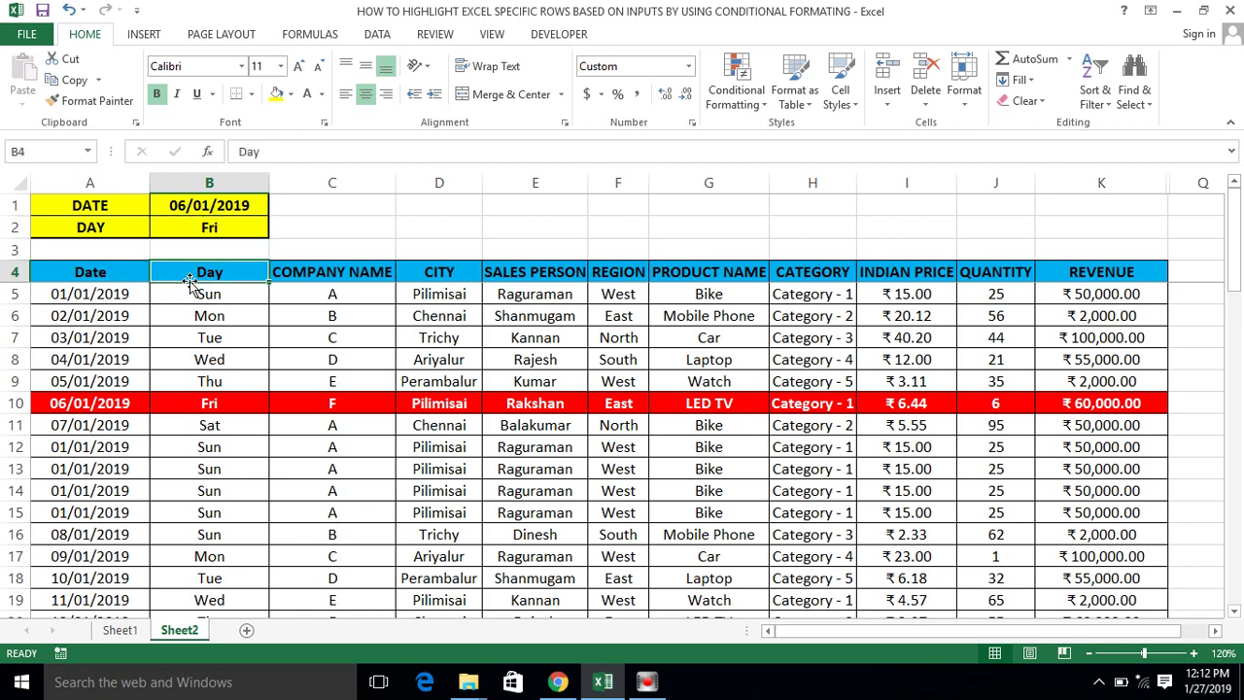
pyautogui.click(158, 208)
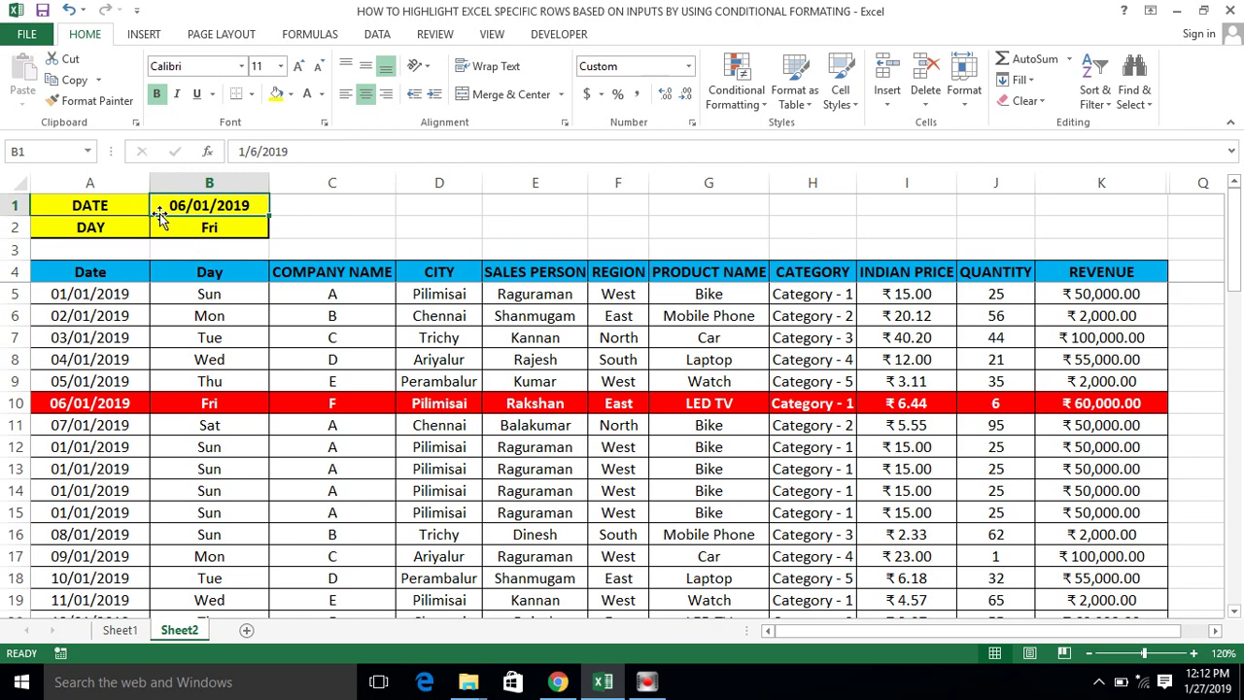
pyautogui.click(185, 225)
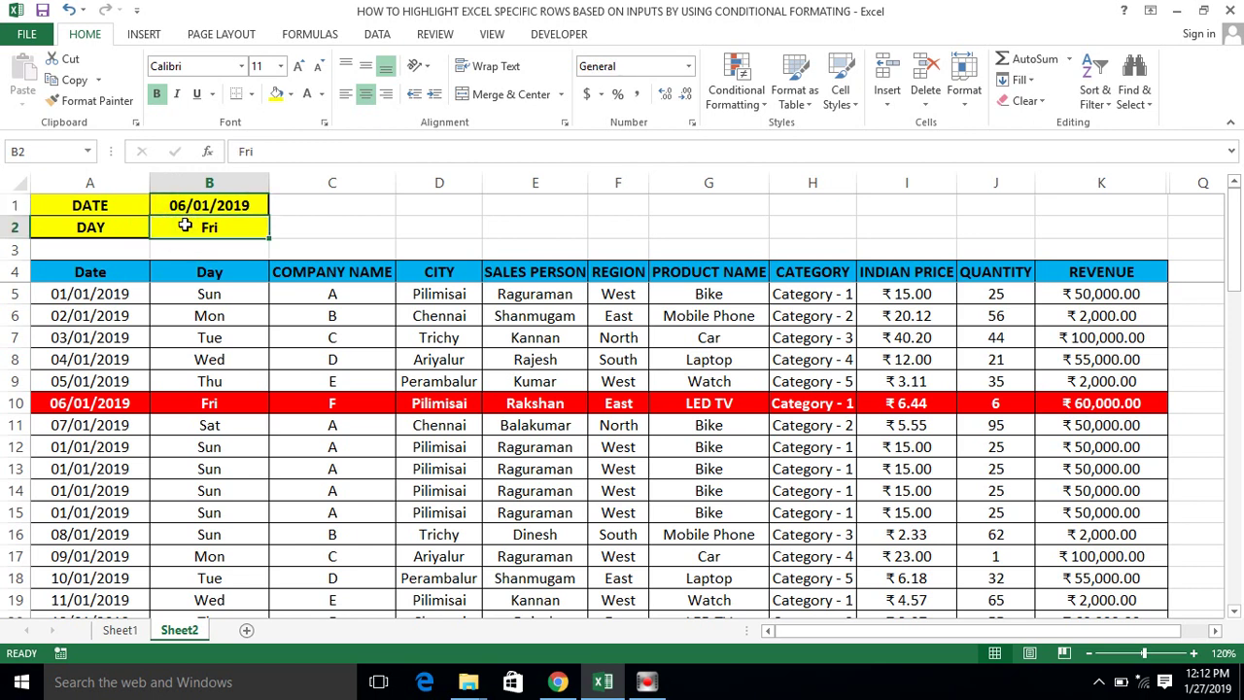
pyautogui.click(216, 206)
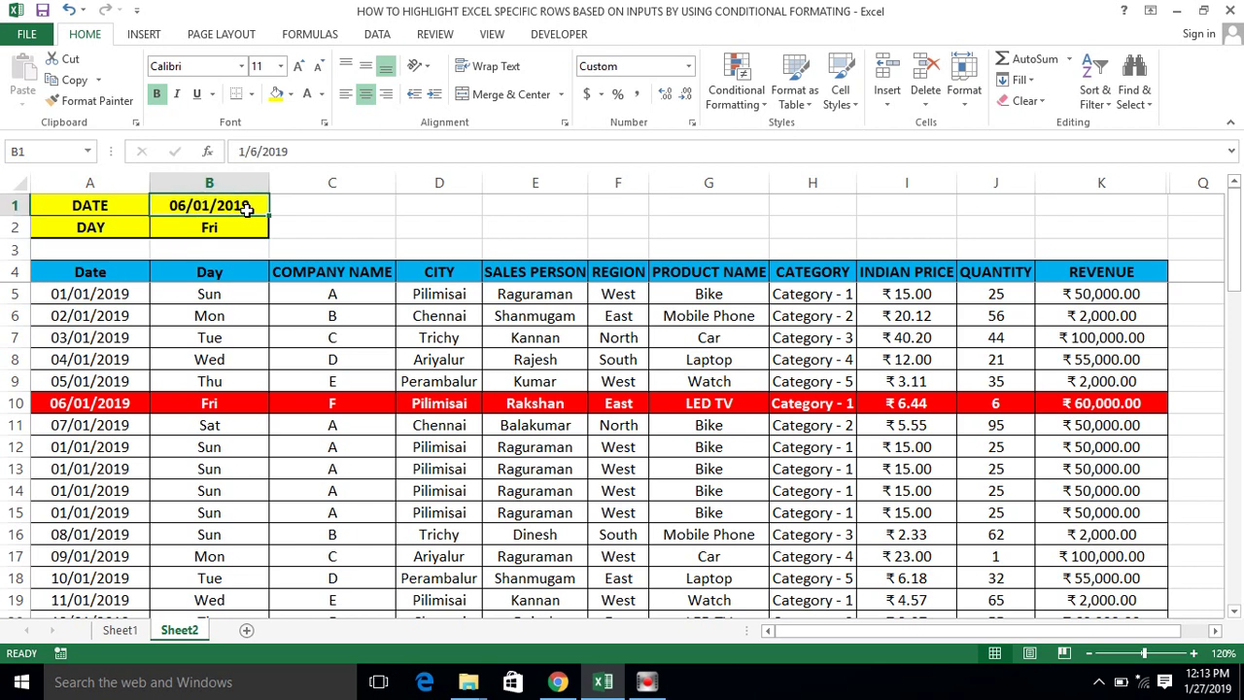
pyautogui.click(212, 227)
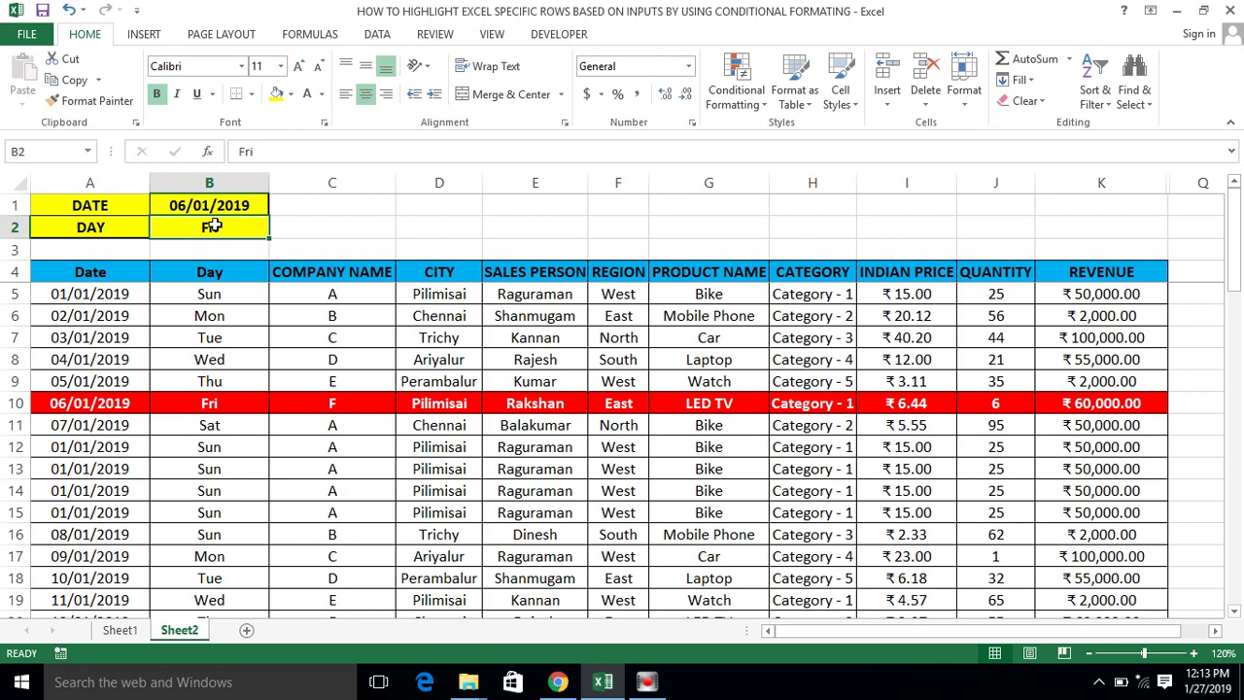
pyautogui.click(216, 205)
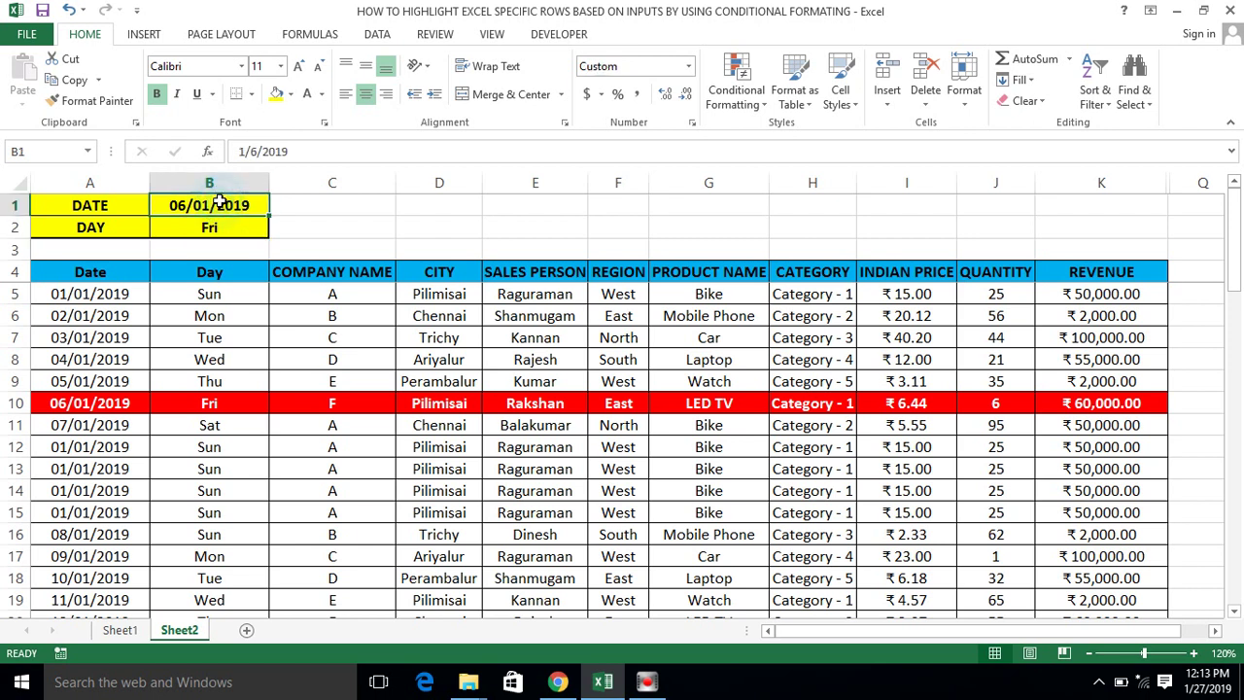
pyautogui.click(207, 228)
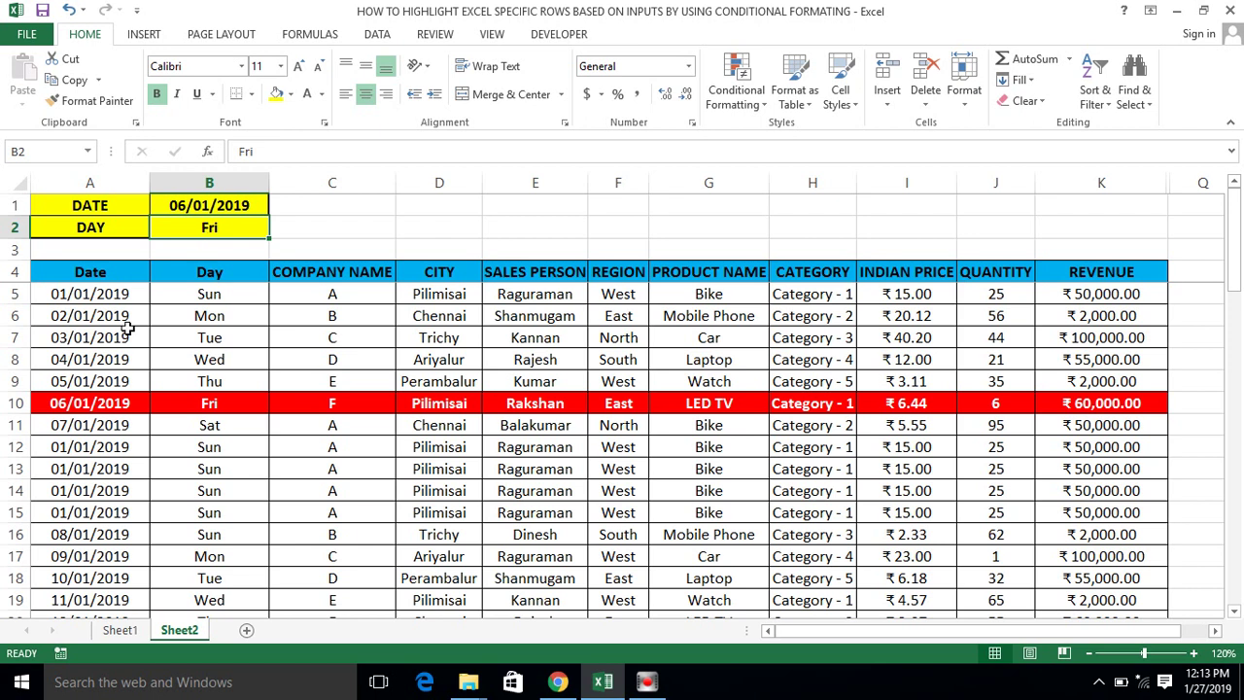
pyautogui.click(90, 402)
pyautogui.click(178, 404)
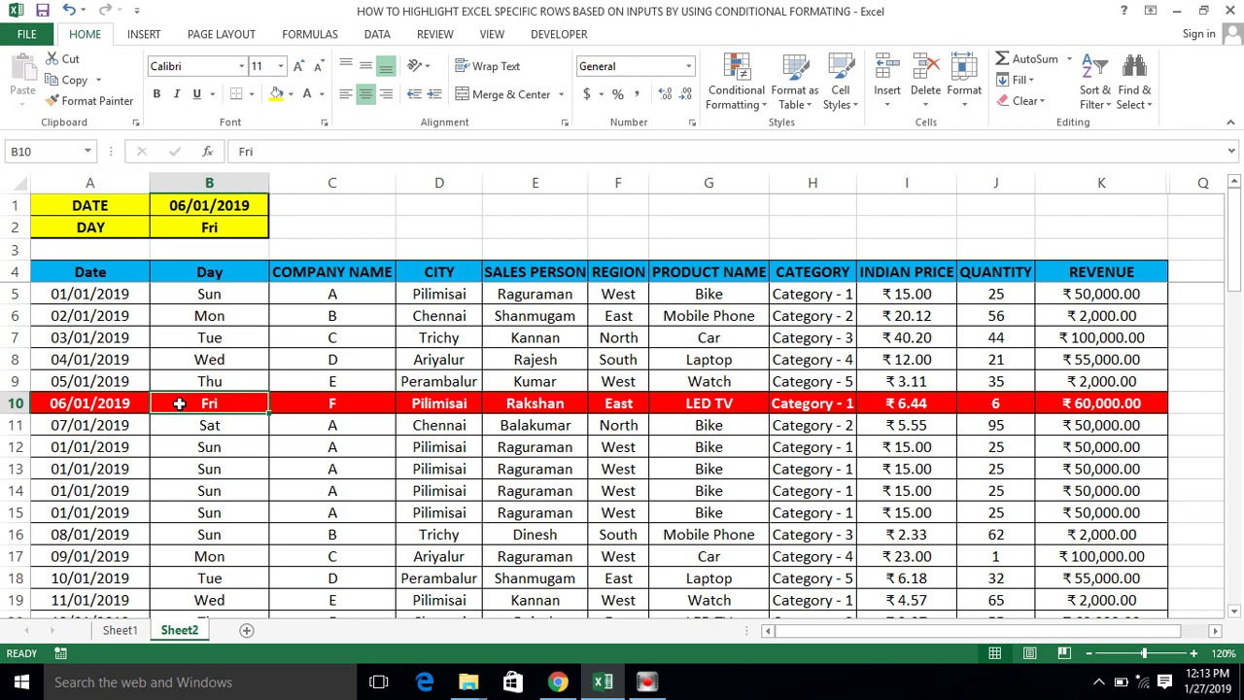
pyautogui.click(142, 449)
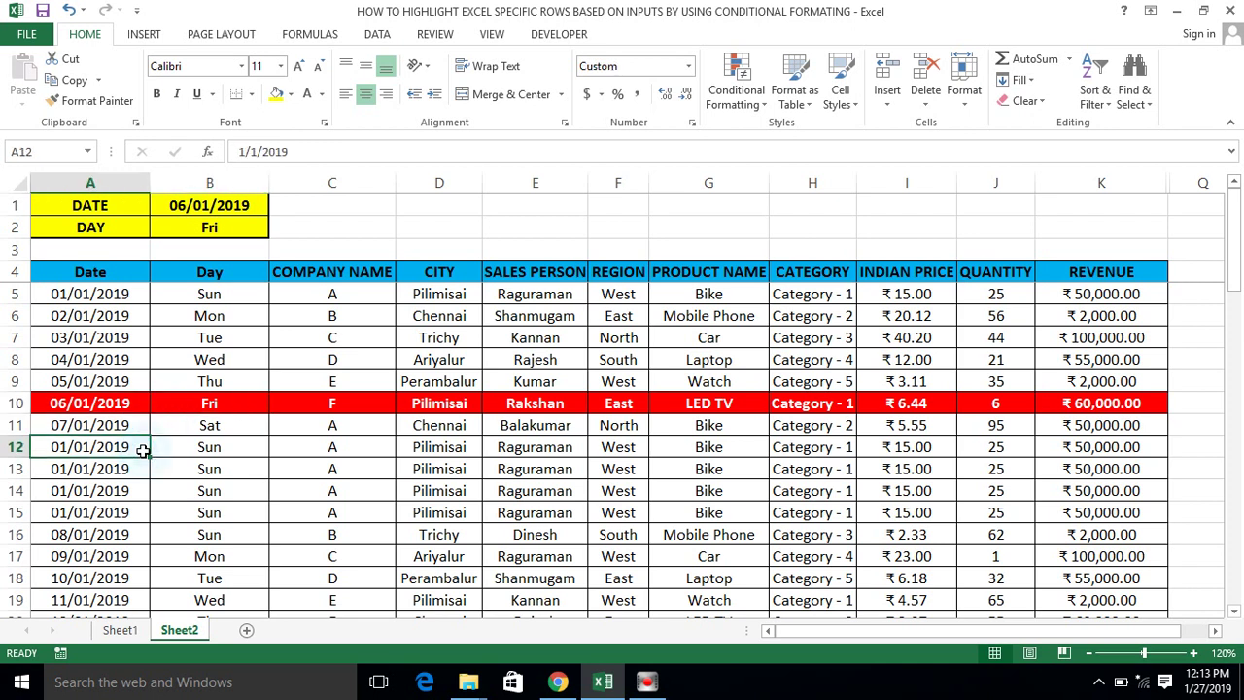
pyautogui.click(145, 403)
# Browse down and back up the table looking for more red rows
pyautogui.press('Down')
pyautogui.press('Down')
pyautogui.press('Down')
pyautogui.press('Down')
pyautogui.press('Down')
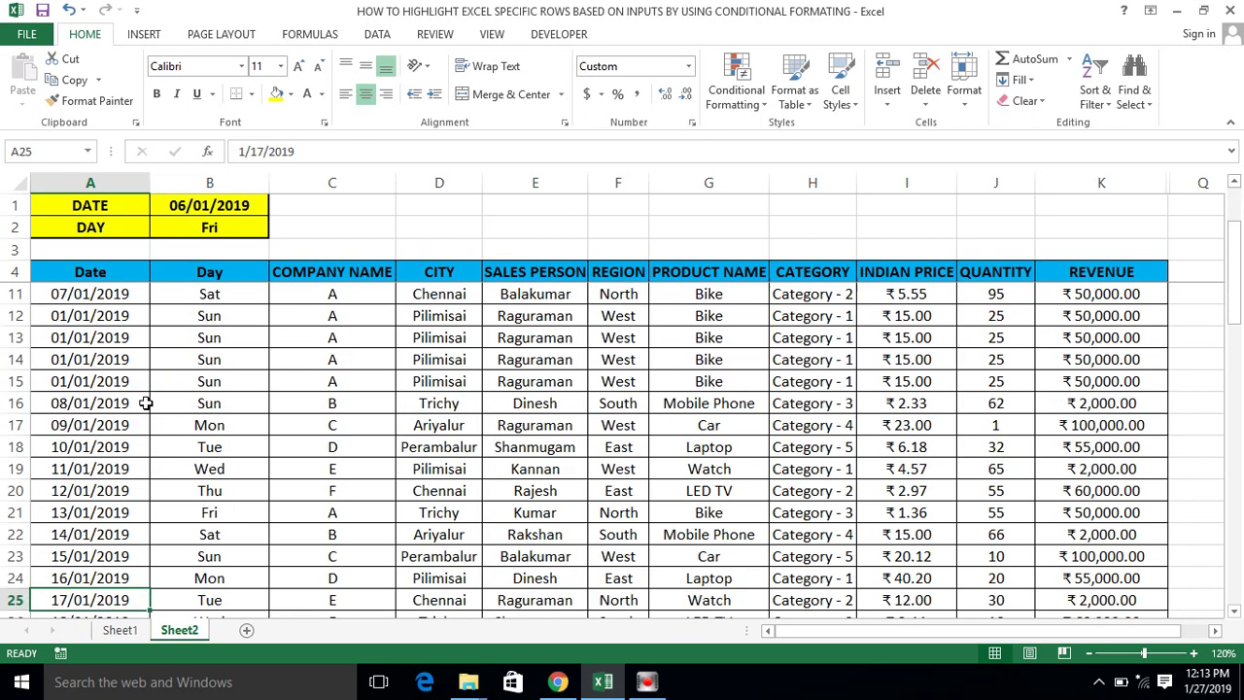
pyautogui.press('Down')
pyautogui.press('Down')
pyautogui.press('Down')
pyautogui.press('Down')
pyautogui.press('Down')
pyautogui.press('Down')
pyautogui.press('Down')
pyautogui.press('Down')
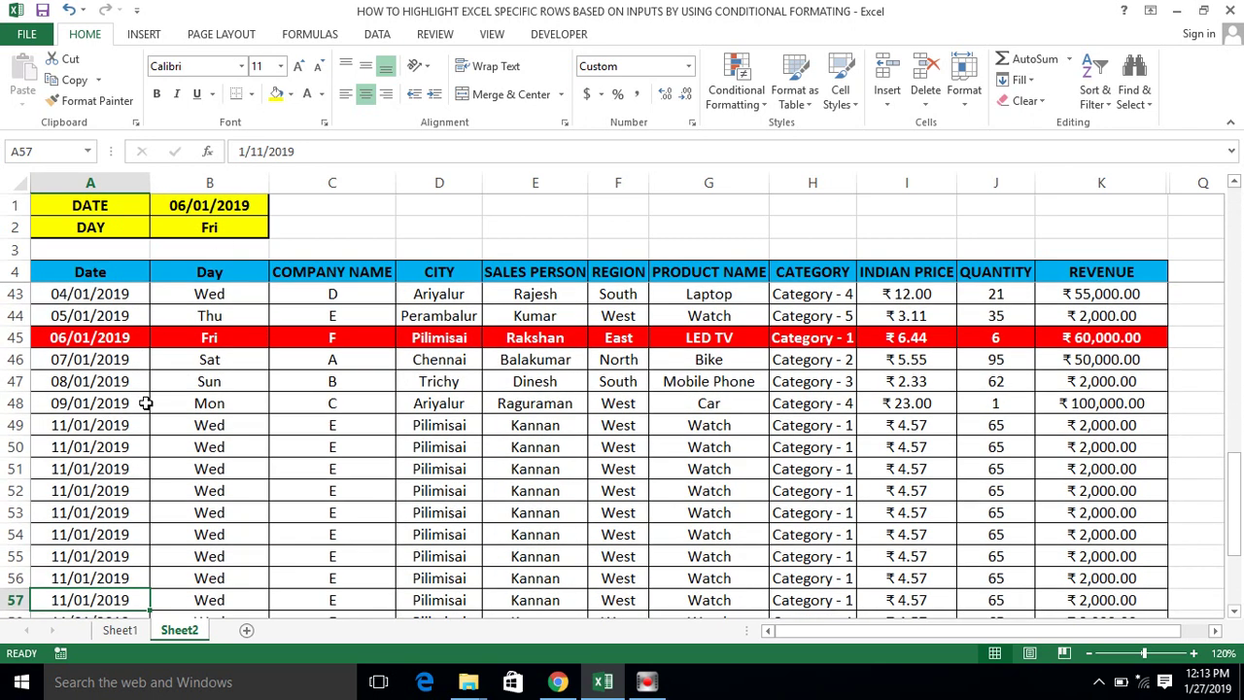
pyautogui.press('Down')
pyautogui.press('Down')
pyautogui.press('Down')
pyautogui.press('Down')
pyautogui.press('Down')
pyautogui.press('Up')
pyautogui.press('Up')
pyautogui.press('Up')
pyautogui.press('Up')
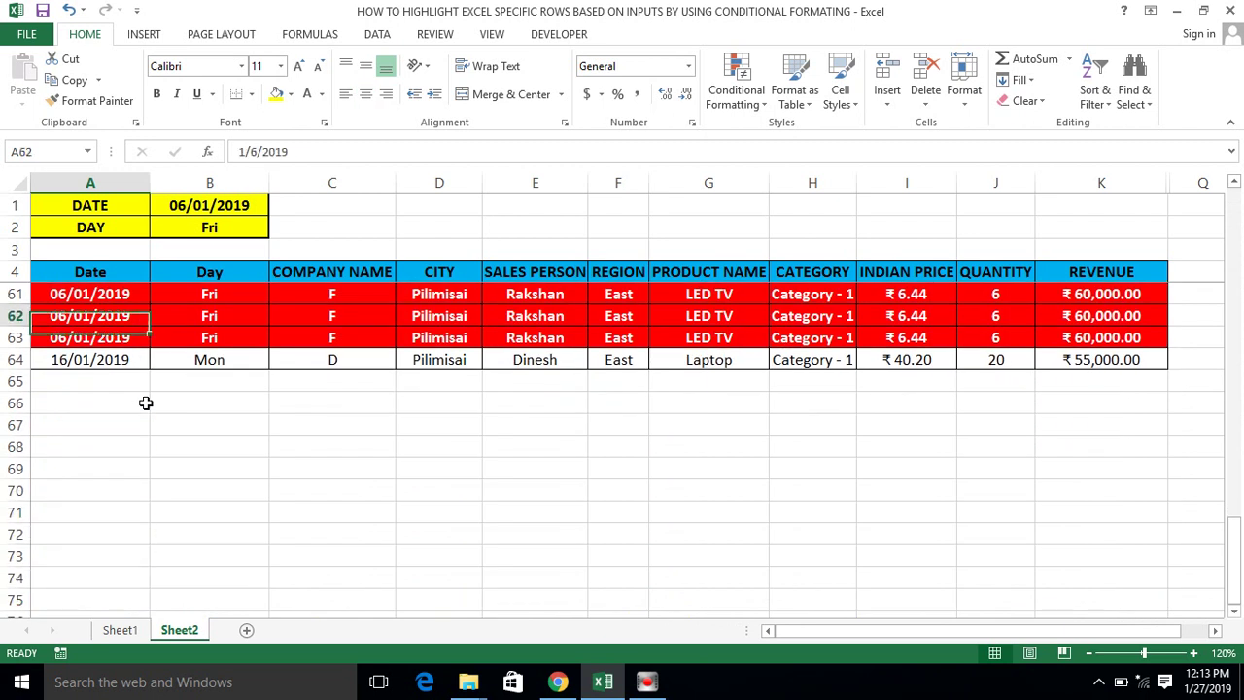
pyautogui.press('Up')
pyautogui.press('Up')
pyautogui.press('Up')
pyautogui.press('Up')
pyautogui.press('Up')
pyautogui.press('Up')
pyautogui.press('Up')
pyautogui.press('Up')
pyautogui.press('Up')
pyautogui.press('Up')
pyautogui.press('Up')
pyautogui.press('Up')
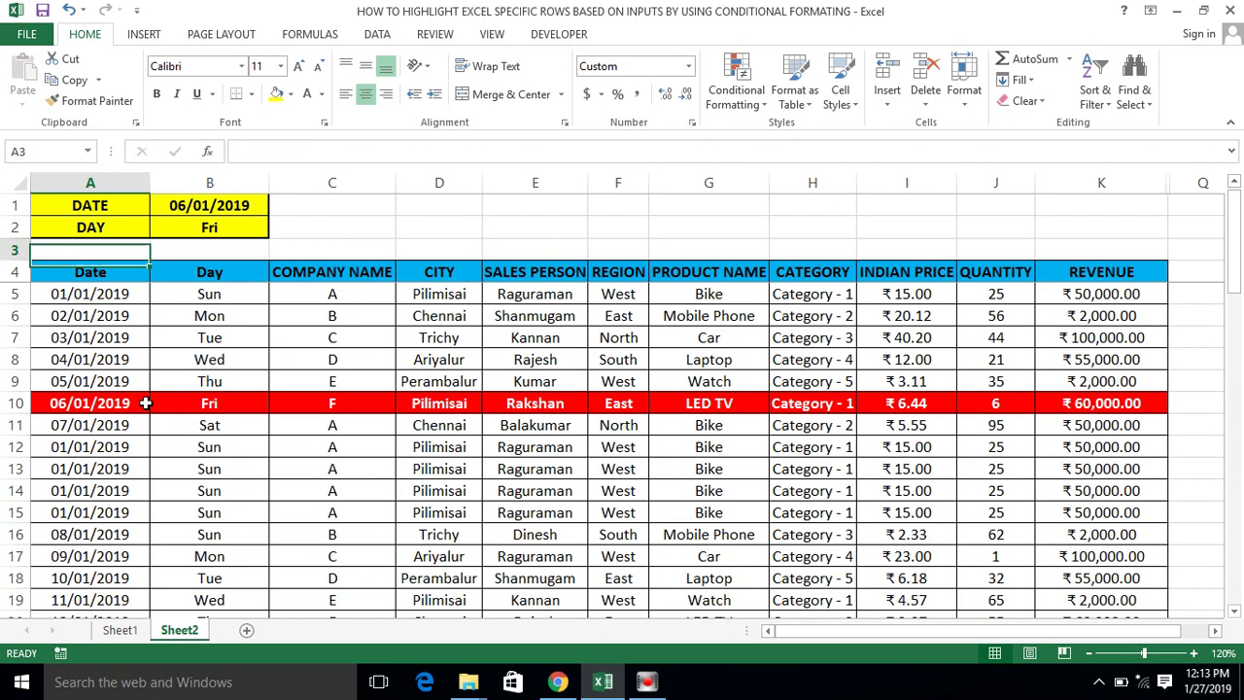
pyautogui.press('Up')
pyautogui.press('Up')
pyautogui.press('Up')
# Turn on header filters from the Date header A4 and open the Day column's filter list
pyautogui.press('Down')
pyautogui.press('Down')
pyautogui.press('Down')
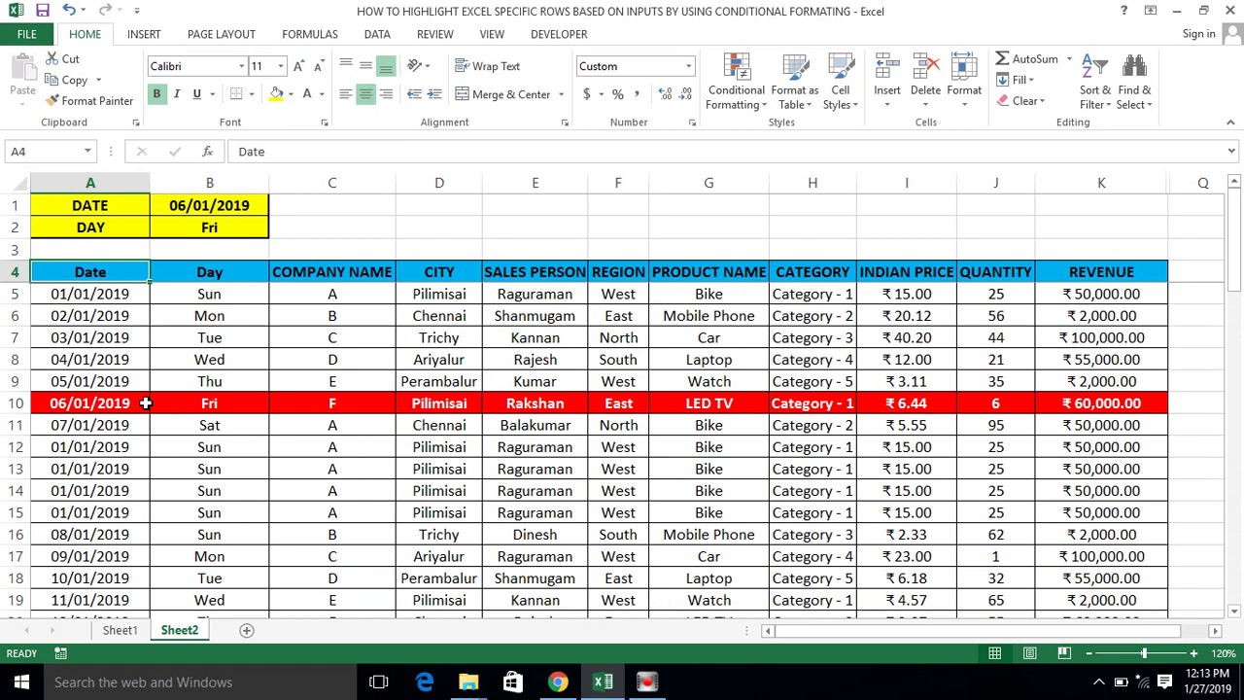
pyautogui.press('alt')
pyautogui.press('a')
pyautogui.press('t')
pyautogui.press('Right')
pyautogui.hotkey('alt', 'Down')
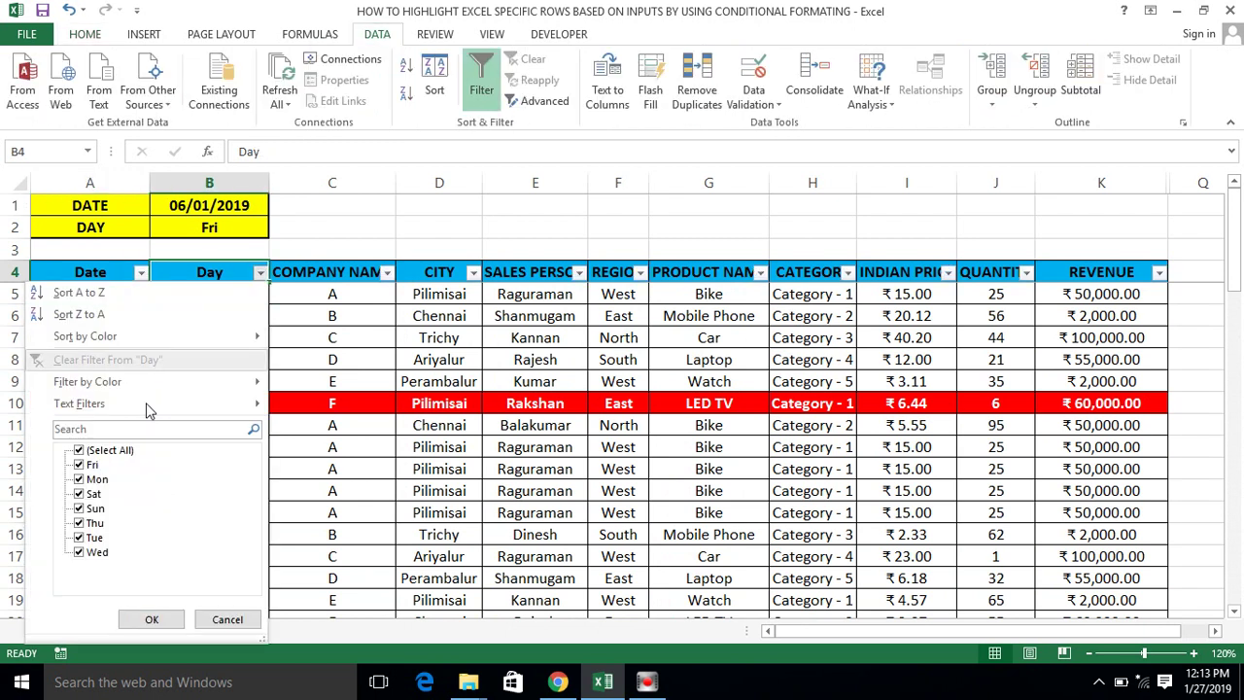
# Filter the table by red cell colour and select the visible Date and Day cells
pyautogui.press('i')
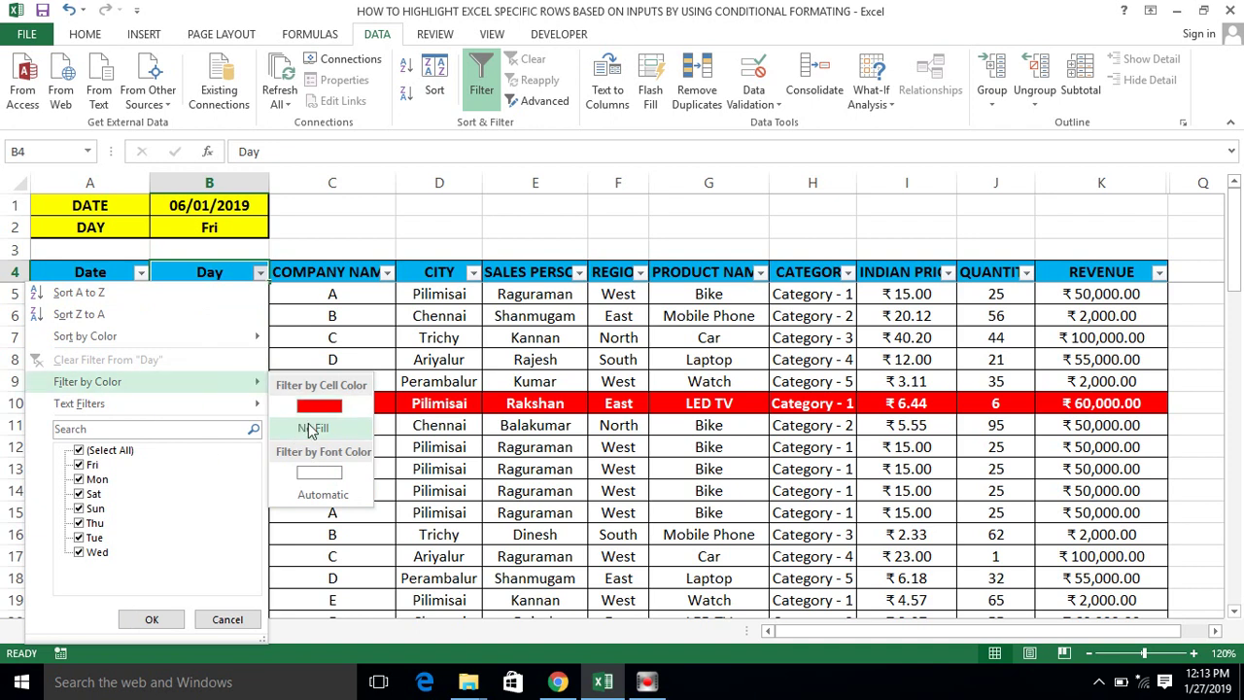
pyautogui.click(317, 407)
pyautogui.click(218, 337)
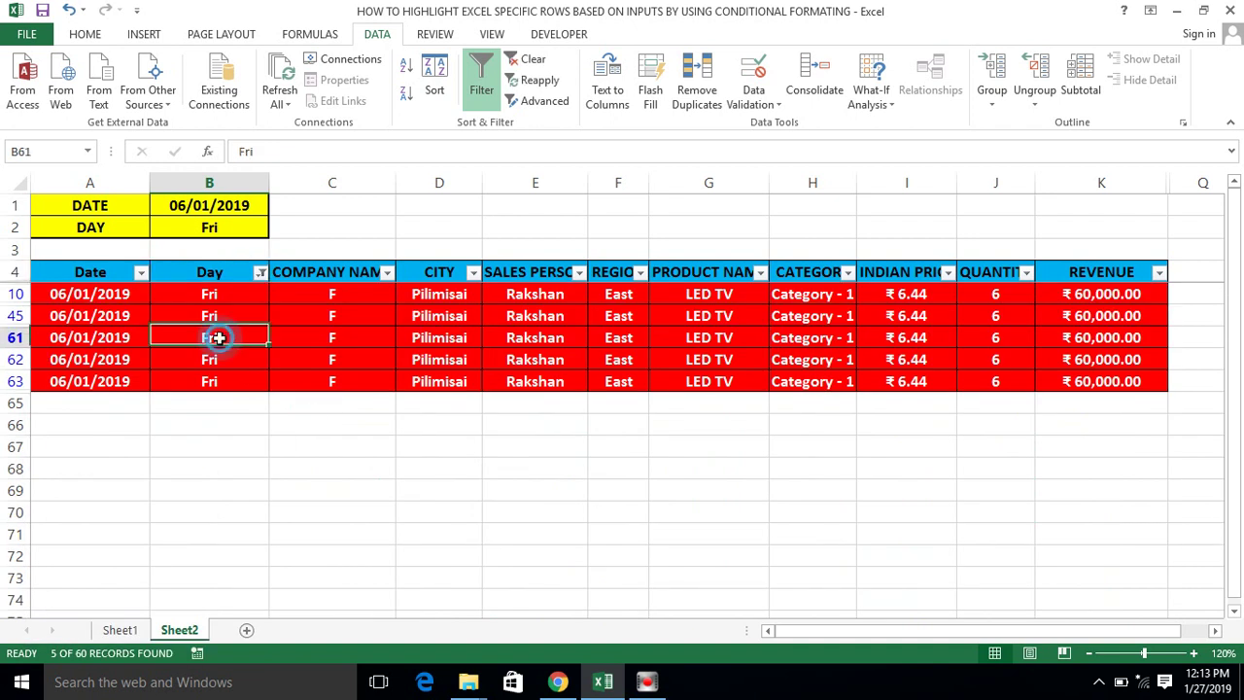
pyautogui.click(118, 297)
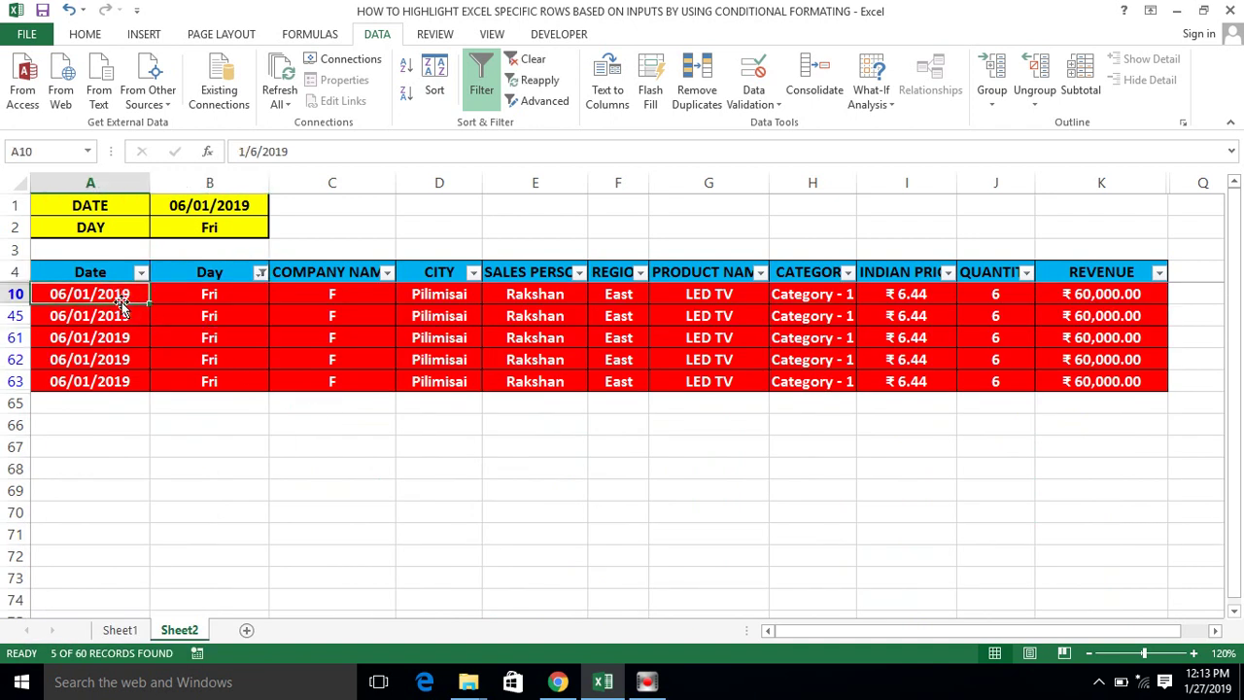
pyautogui.hotkey('shift', 'Right')
pyautogui.hotkey('ctrl', 'shift', 'Down')
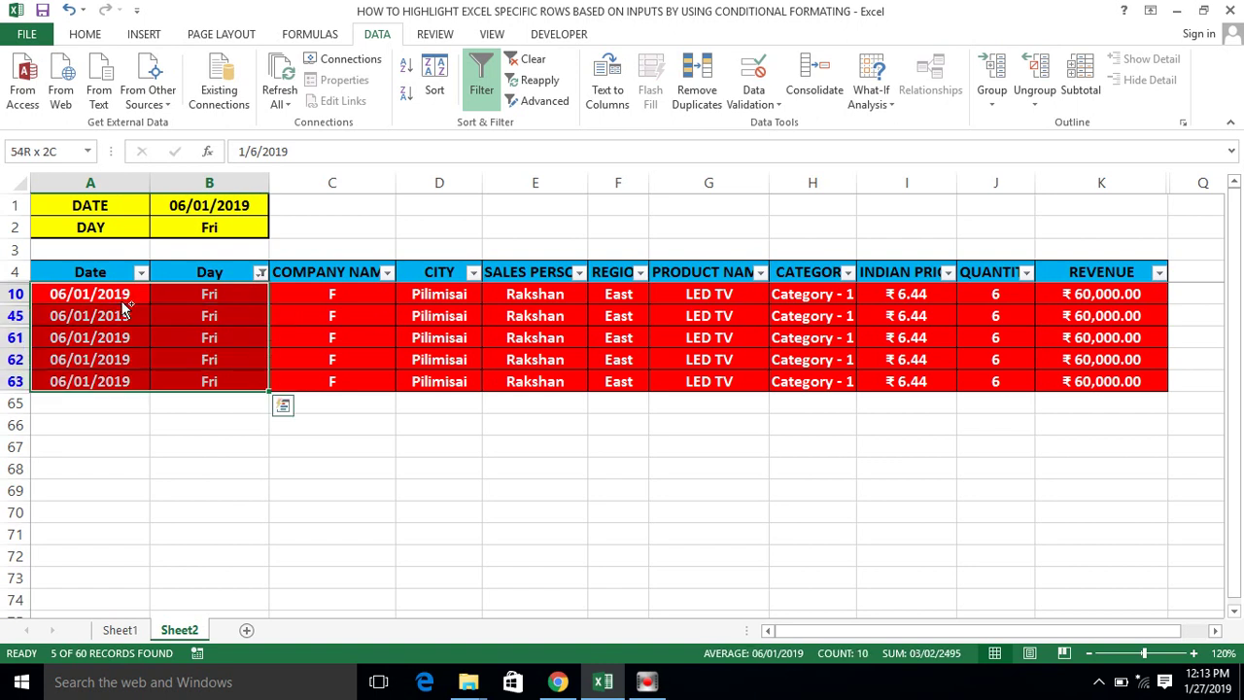
# Look across the INDIAN PRICE header and the columns right of the table, then return to A4
pyautogui.press('Right')
pyautogui.press('Right')
pyautogui.press('Right')
pyautogui.press('Right')
pyautogui.press('Right')
pyautogui.press('Right')
pyautogui.press('Right')
pyautogui.press('Up')
pyautogui.press('Right')
pyautogui.press('Right')
pyautogui.press('Right')
pyautogui.press('Left')
pyautogui.press('Left')
pyautogui.press('Left')
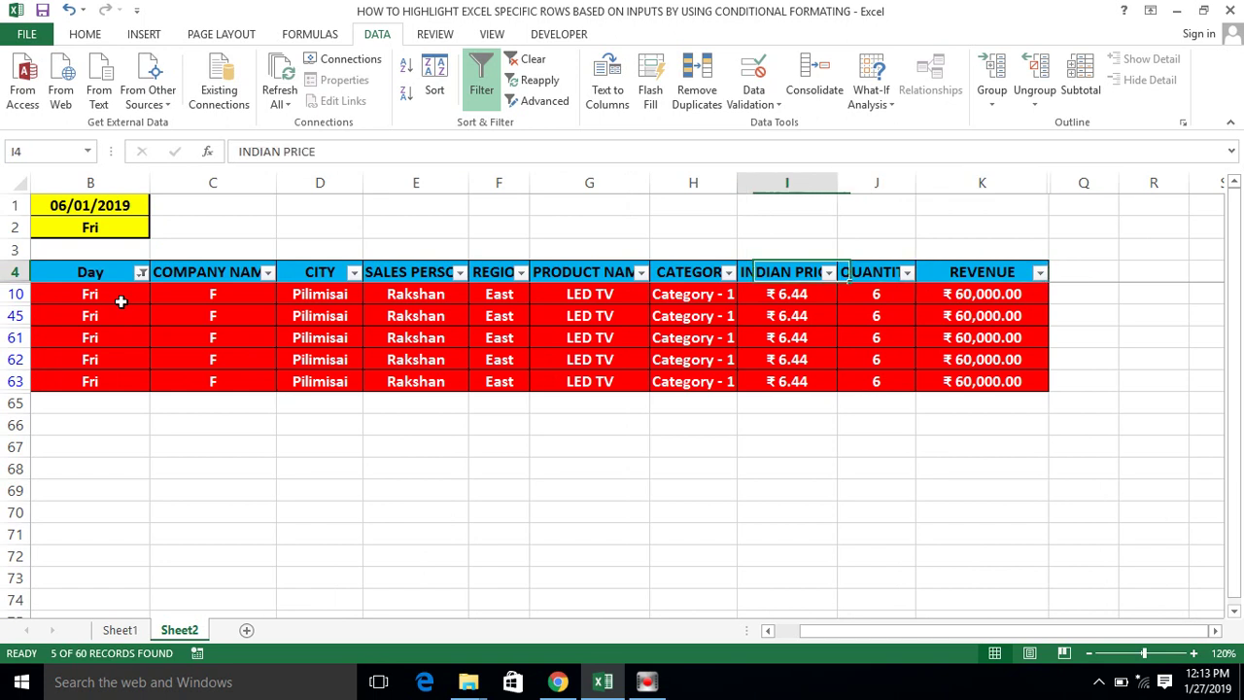
pyautogui.press('Home')
pyautogui.press('Right')
pyautogui.press('Right')
pyautogui.press('alt')
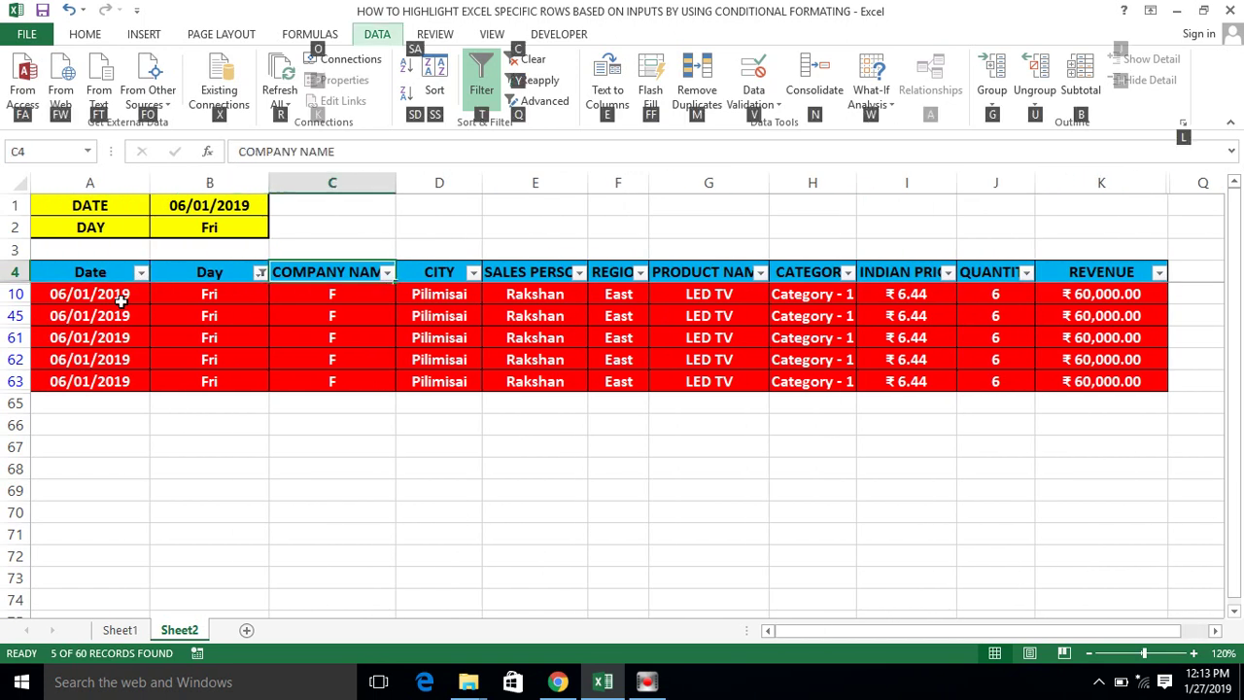
pyautogui.press('t')
pyautogui.press('Right')
pyautogui.press('Right')
pyautogui.press('Left')
pyautogui.press('Left')
pyautogui.press('Left')
pyautogui.press('Down')
pyautogui.press('Up')
pyautogui.press('Up')
pyautogui.press('Down')
pyautogui.press('Left')
pyautogui.press('Right')
pyautogui.press('Right')
pyautogui.press('Left')
pyautogui.press('Left')
# Toggle the header filters on and off again so the full table shows
pyautogui.hotkey('alt', 'a')
pyautogui.press('t')
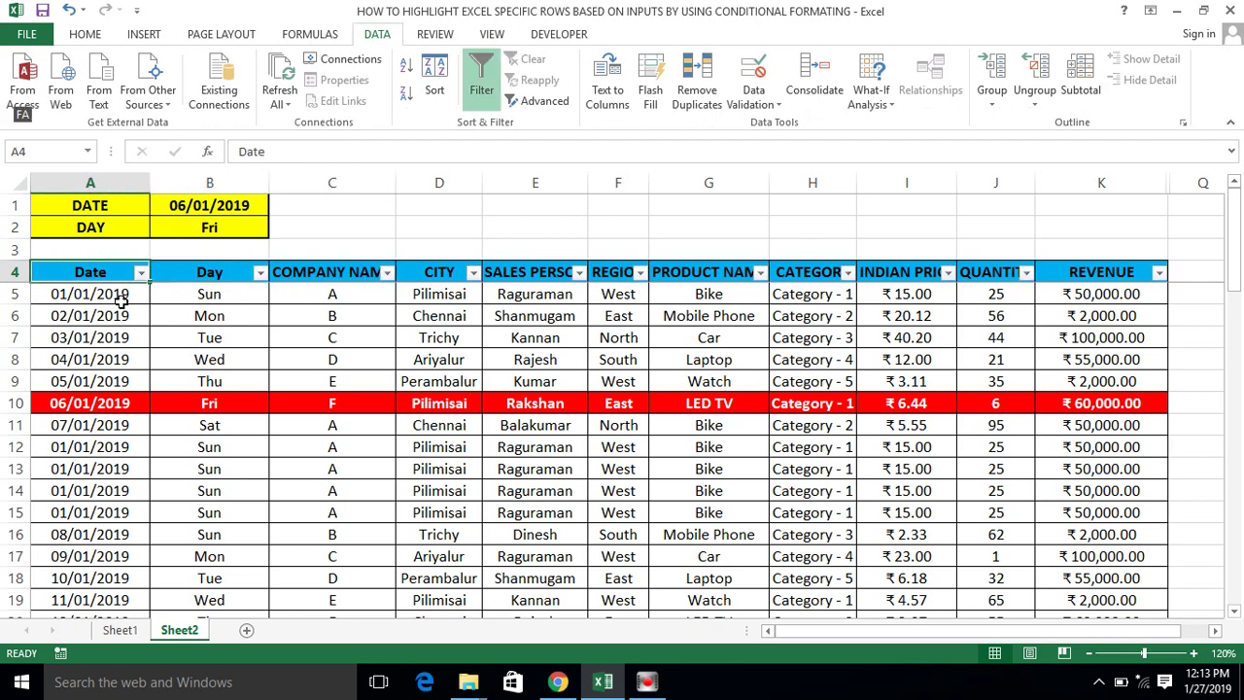
pyautogui.hotkey('alt', 'a')
pyautogui.press('t')
pyautogui.press('Right')
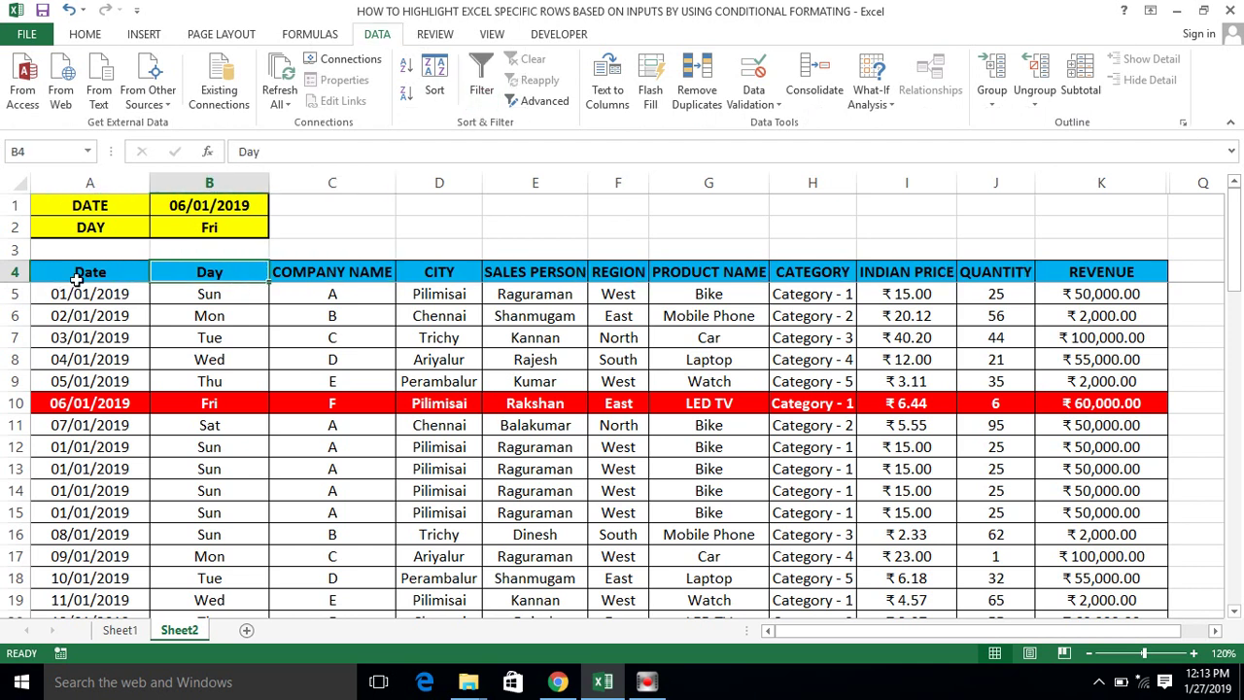
# Check the A4 header, a row-15 date and the yellow Day input, then switch to Sheet1
pyautogui.click(78, 279)
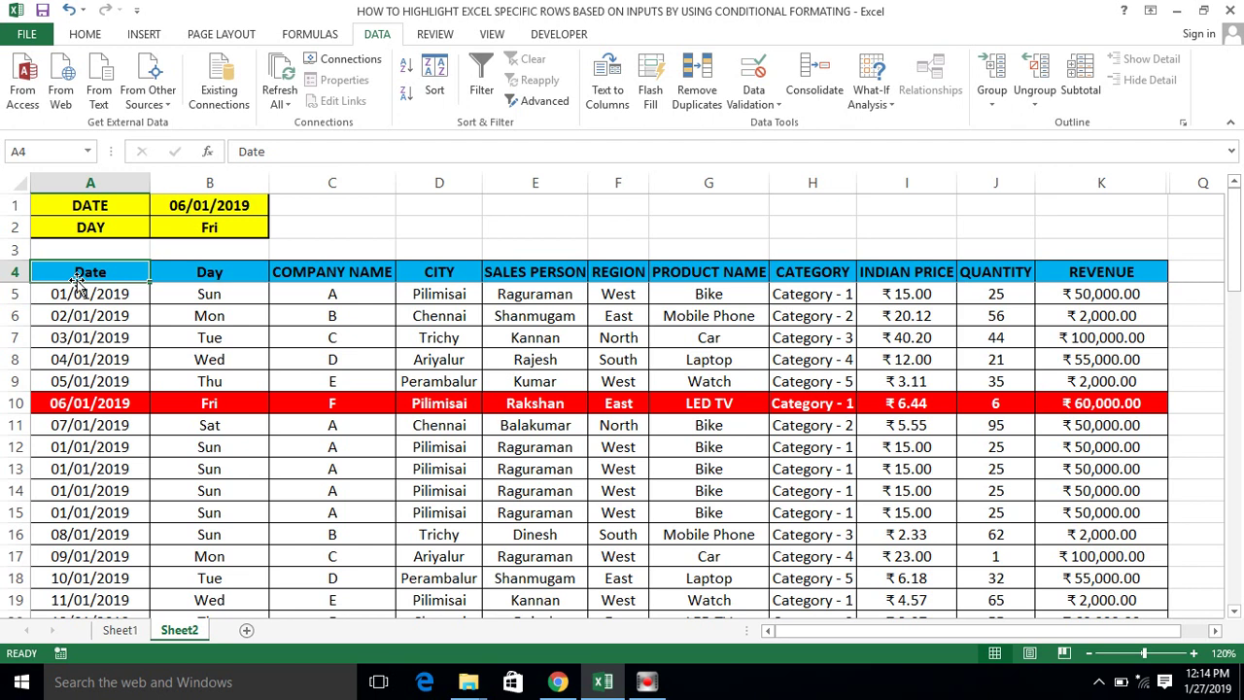
pyautogui.click(141, 511)
pyautogui.click(199, 233)
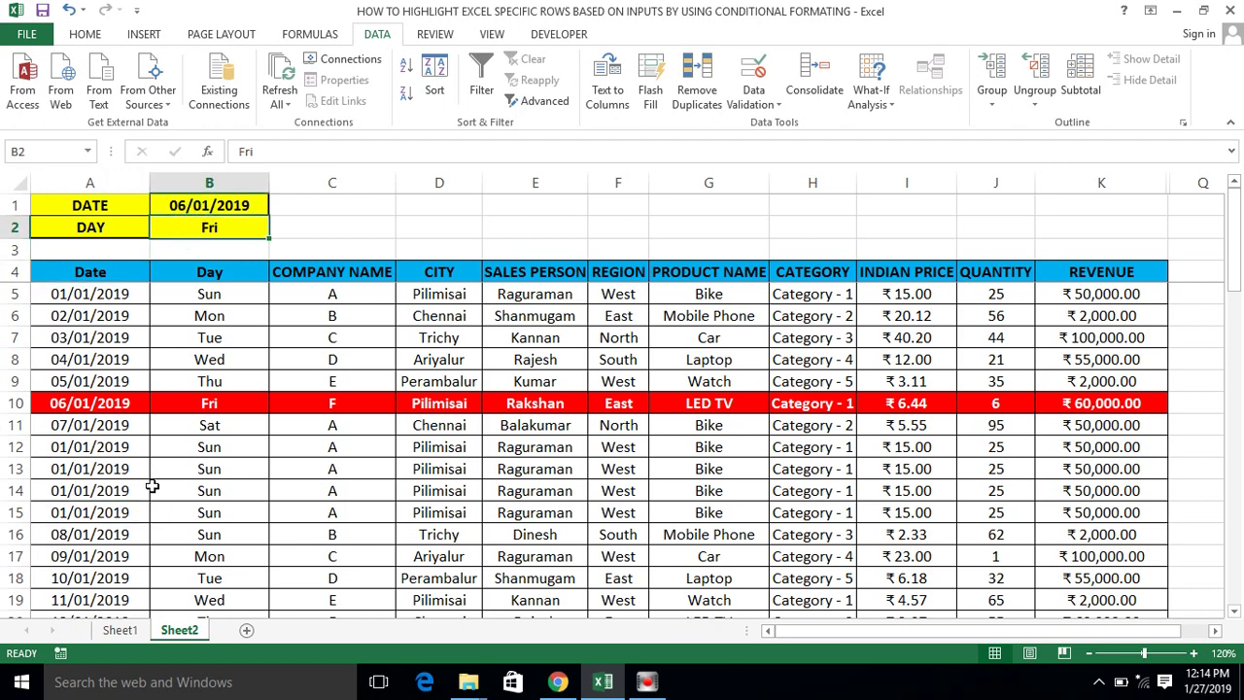
pyautogui.click(120, 630)
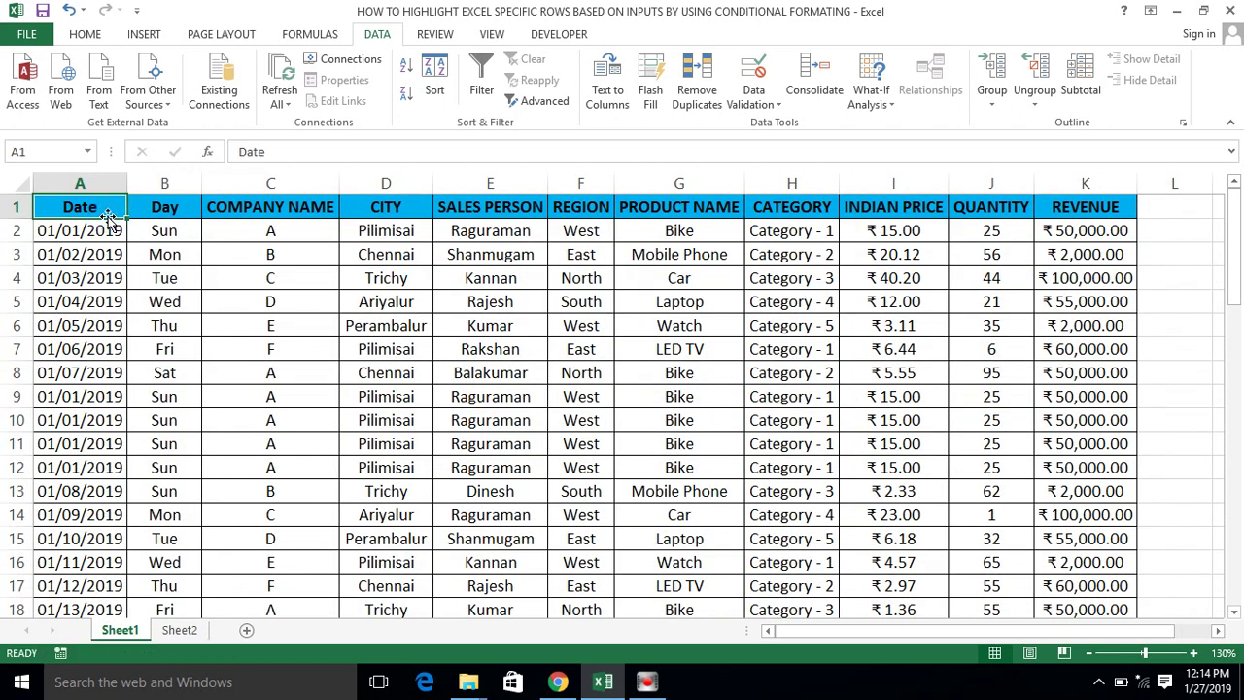
# Explore the COMPANY NAME column, selecting the whole column and several of its cells
pyautogui.click(276, 183)
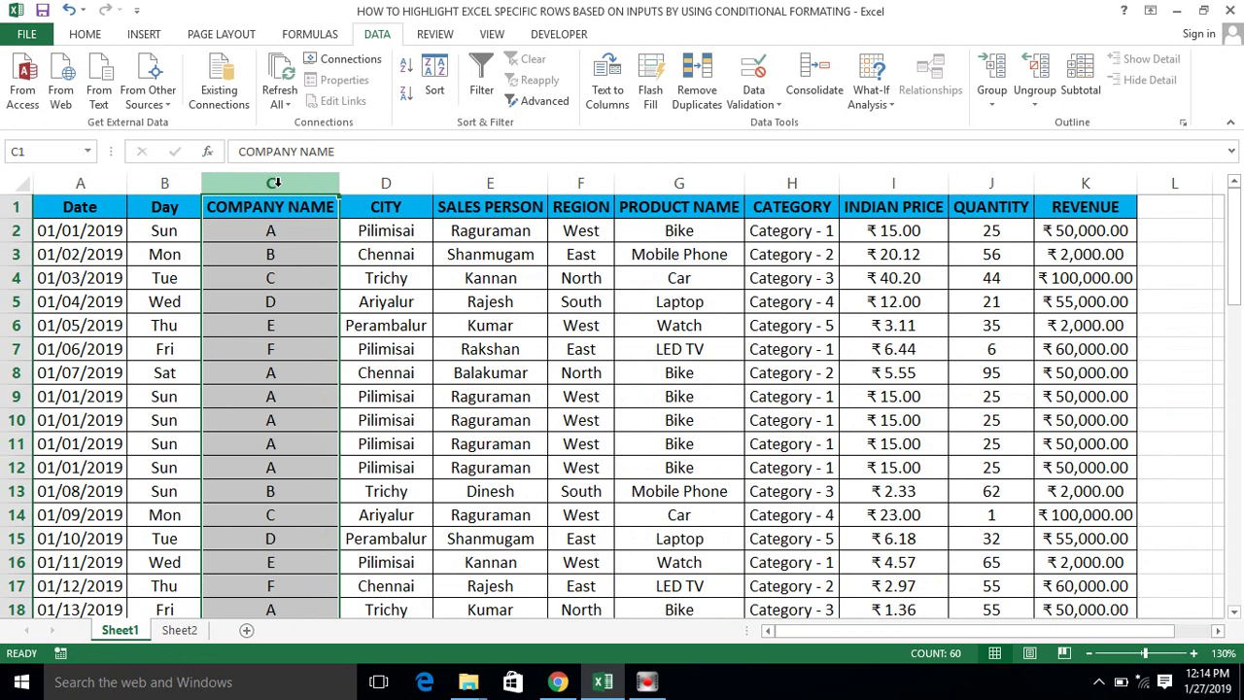
pyautogui.click(79, 206)
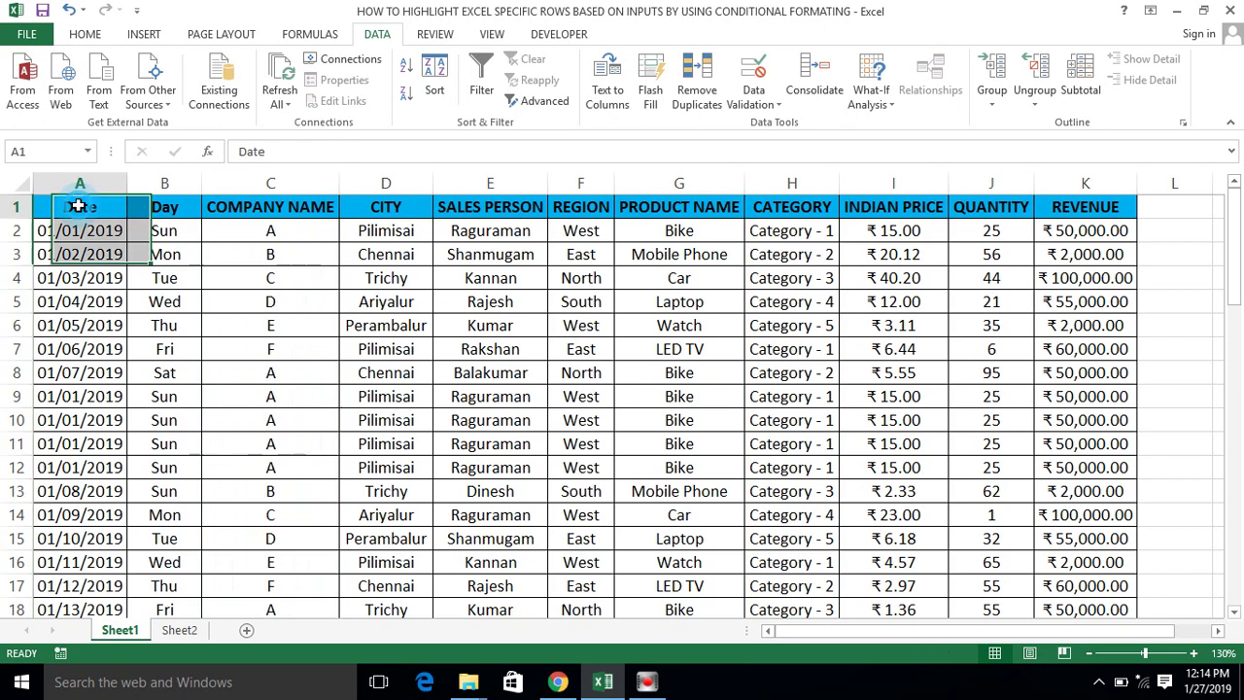
pyautogui.click(277, 208)
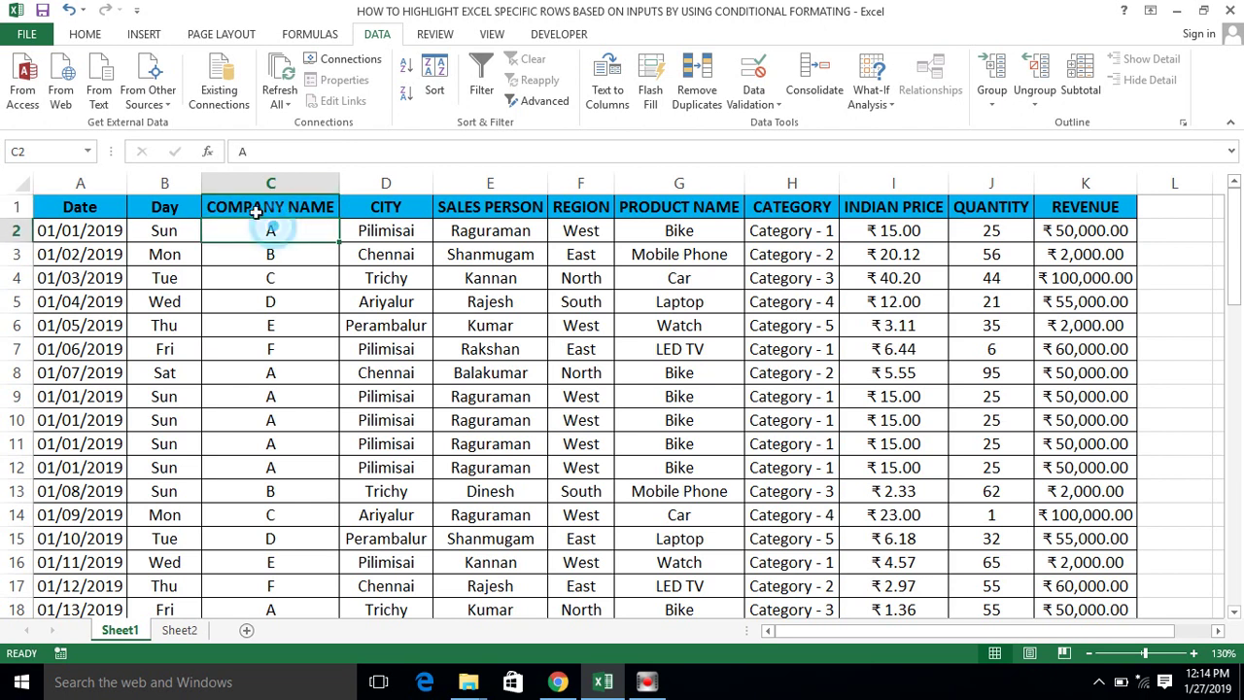
pyautogui.click(273, 184)
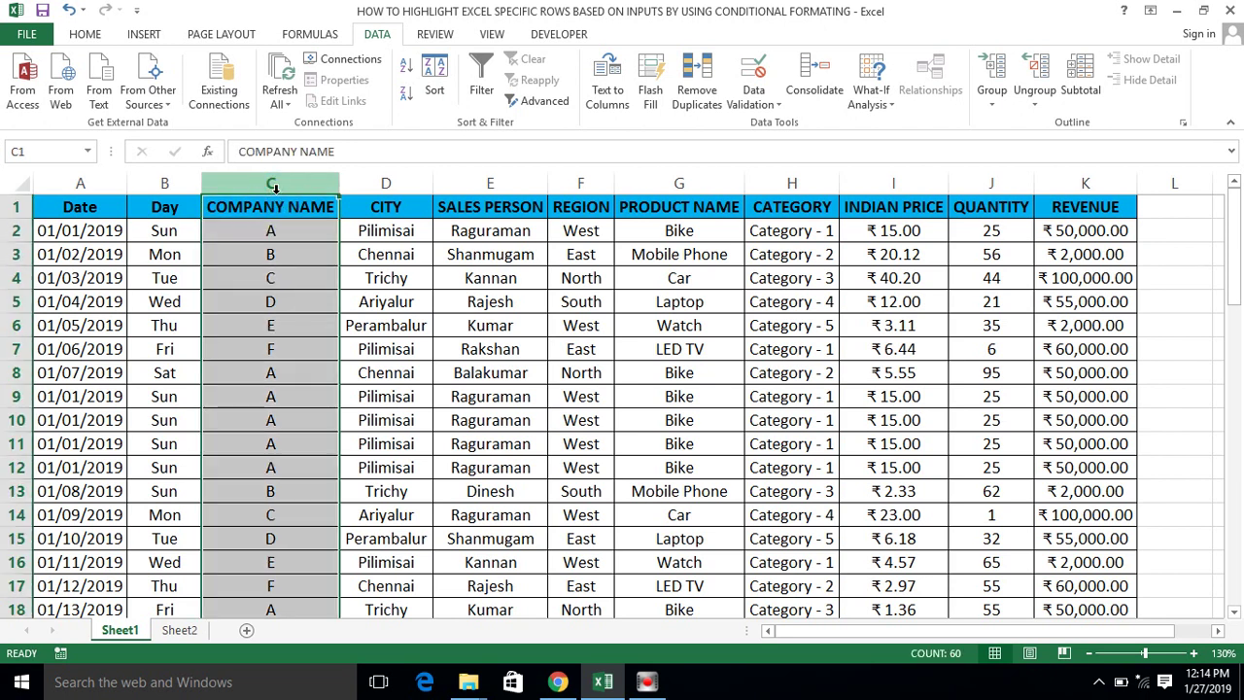
pyautogui.click(268, 247)
pyautogui.click(275, 234)
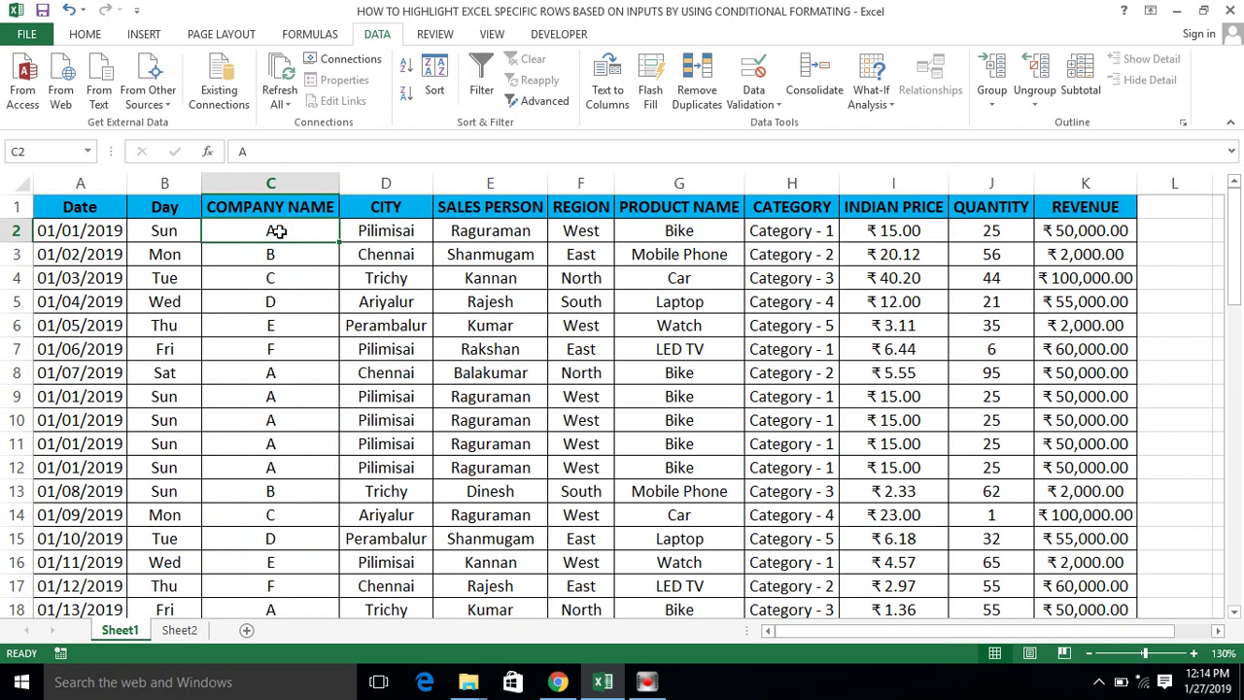
pyautogui.click(307, 184)
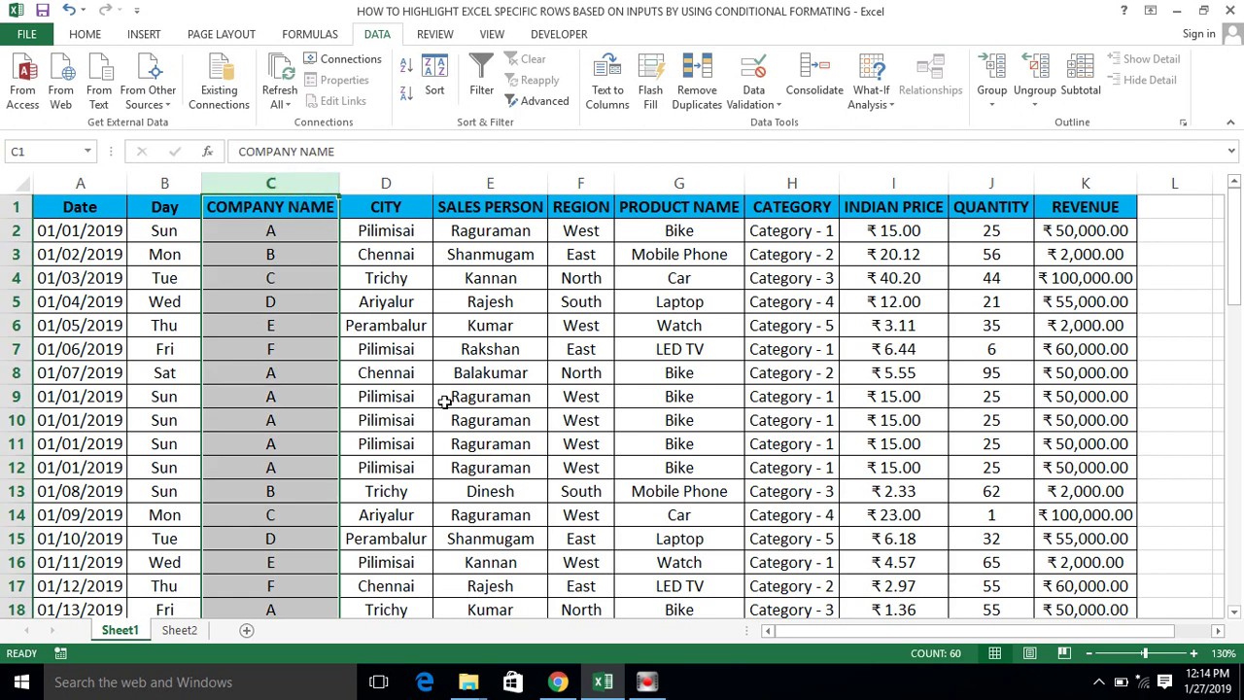
pyautogui.click(309, 369)
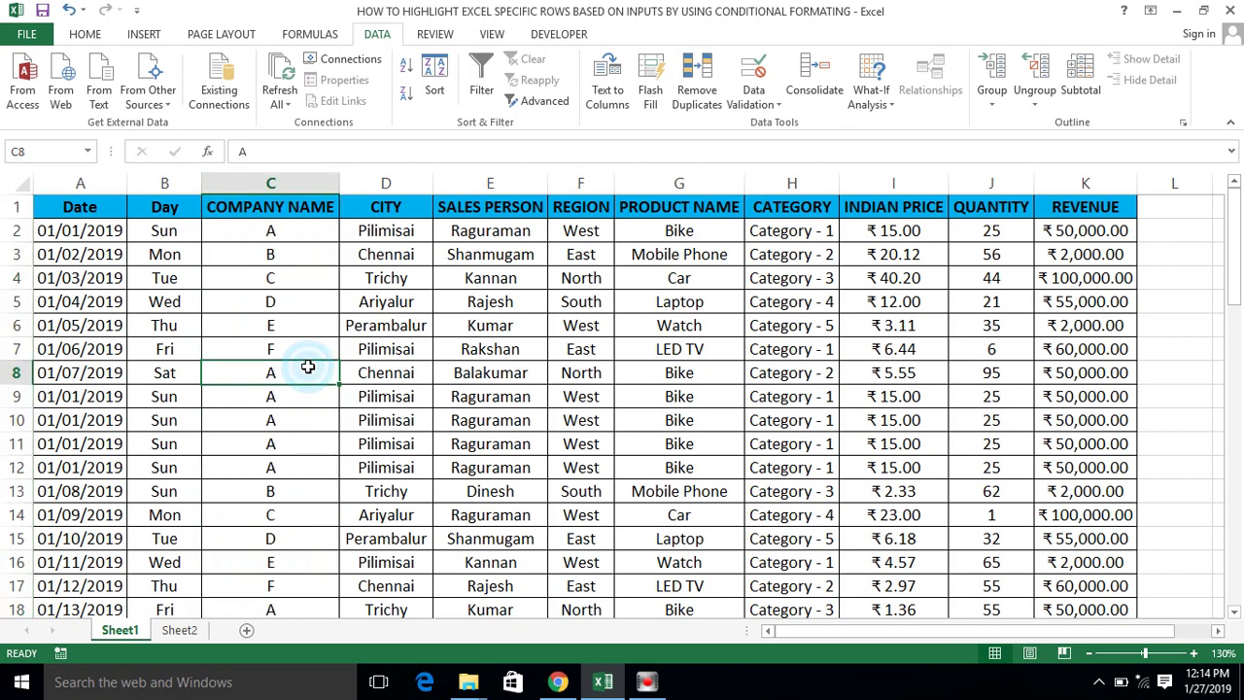
pyautogui.click(323, 297)
pyautogui.click(287, 231)
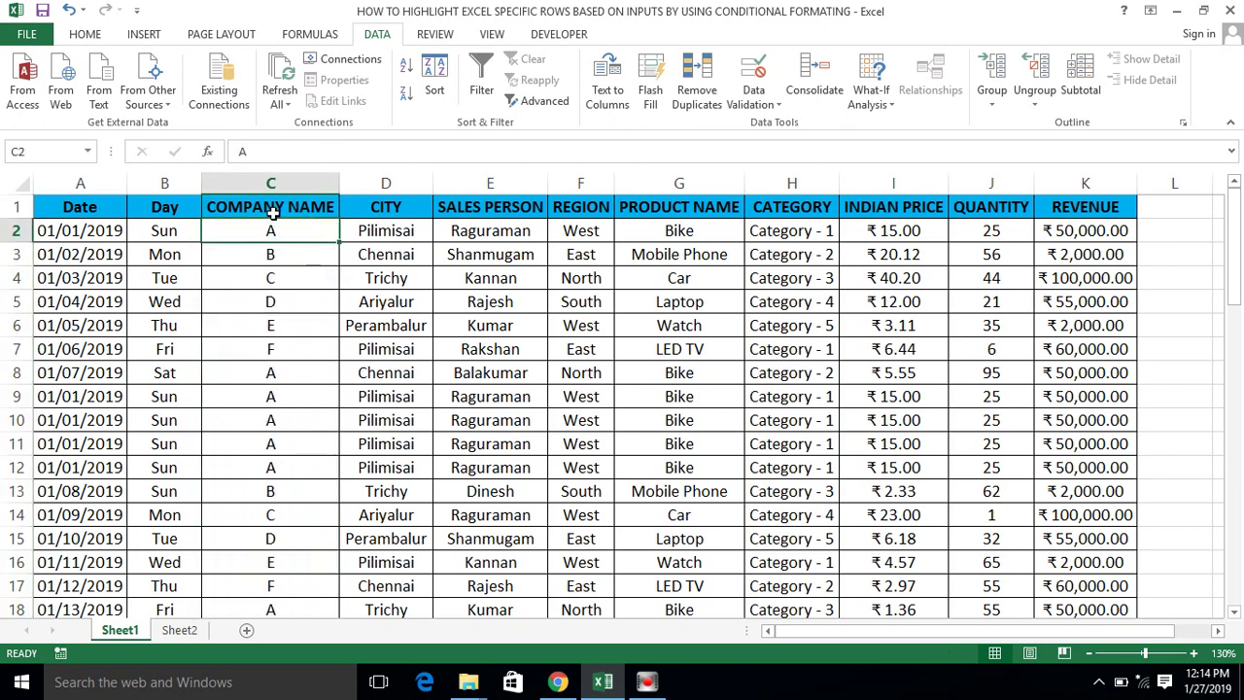
pyautogui.click(275, 214)
# Select the data range A2:K60, excluding the header row
pyautogui.press('Left')
pyautogui.press('Left')
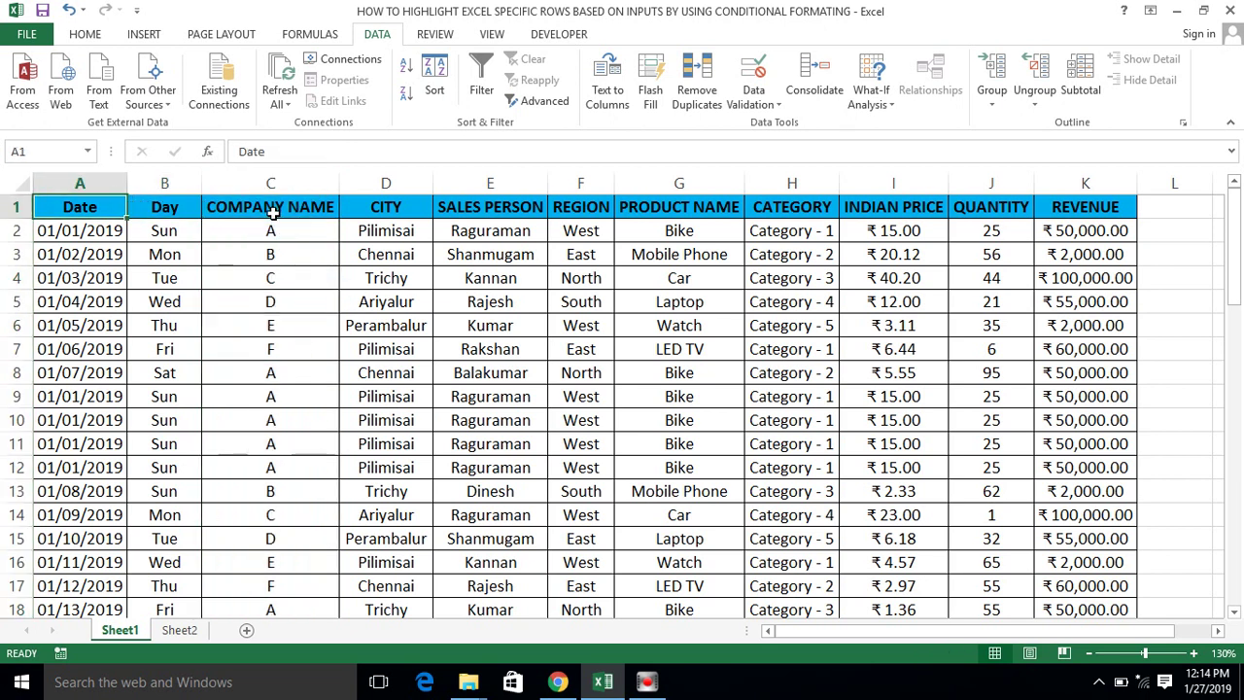
pyautogui.press('Down')
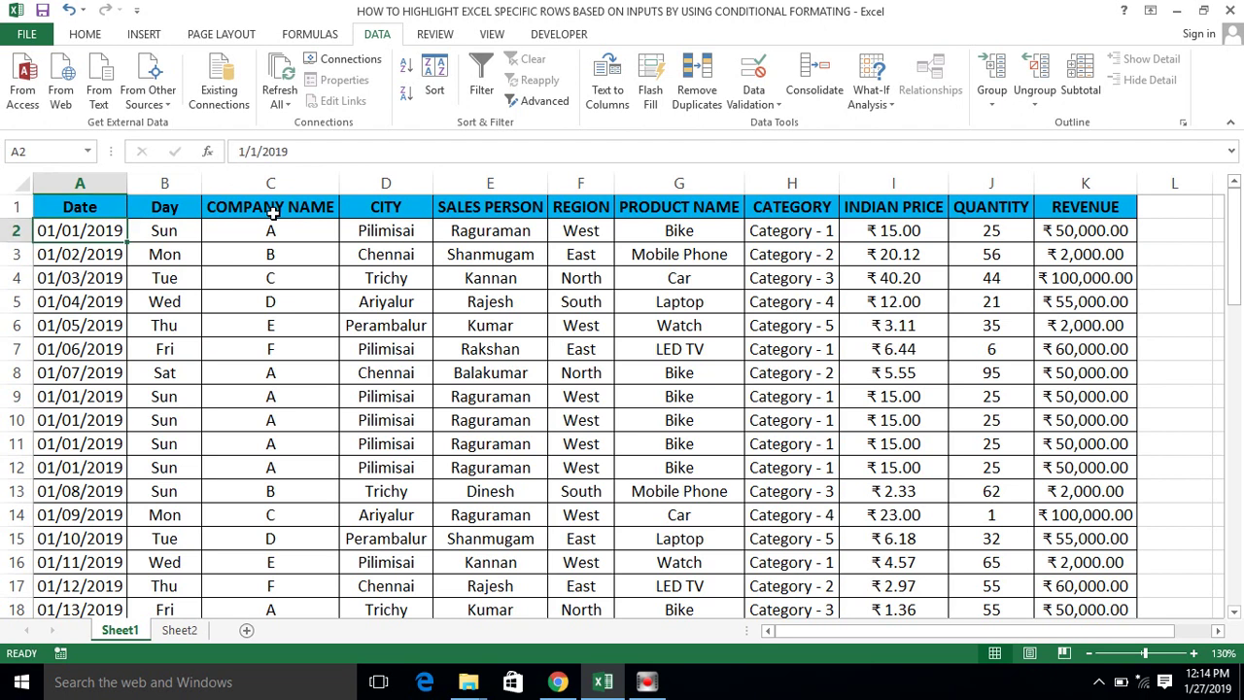
pyautogui.hotkey('ctrl', 'shift', 'Right')
pyautogui.hotkey('ctrl', 'shift', 'Down')
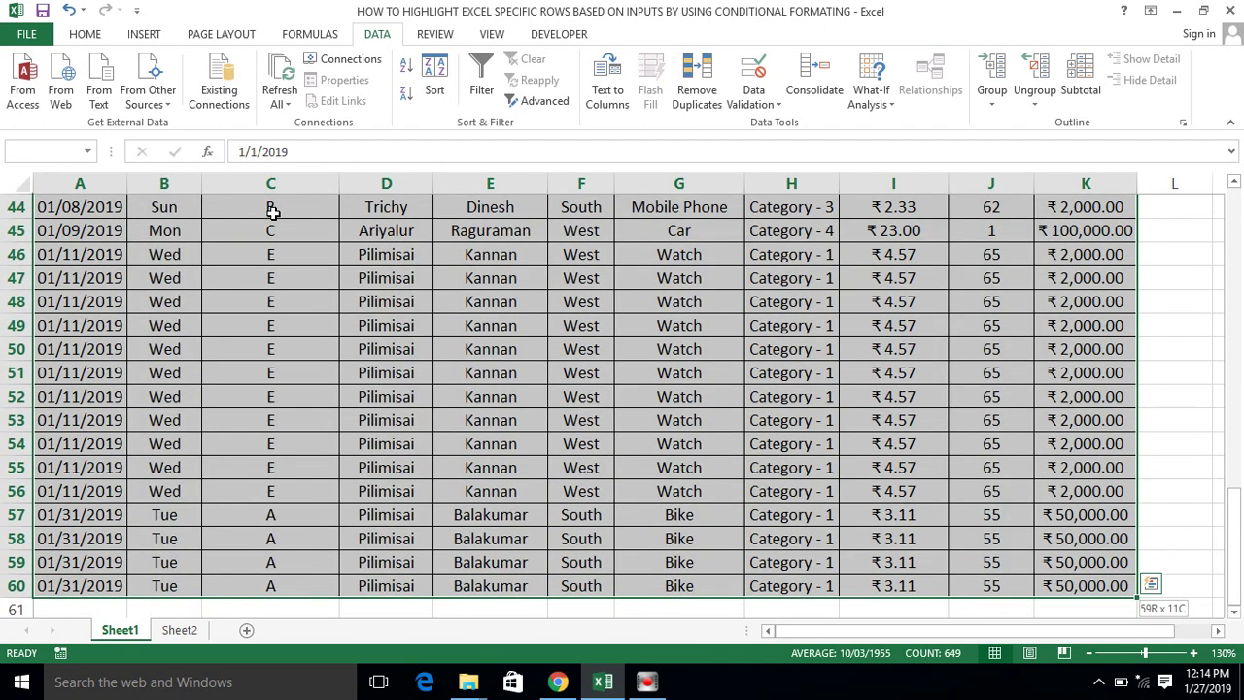
# Start a new rule from the Home tab's Conditional Formatting menu
pyautogui.click(87, 35)
pyautogui.click(749, 101)
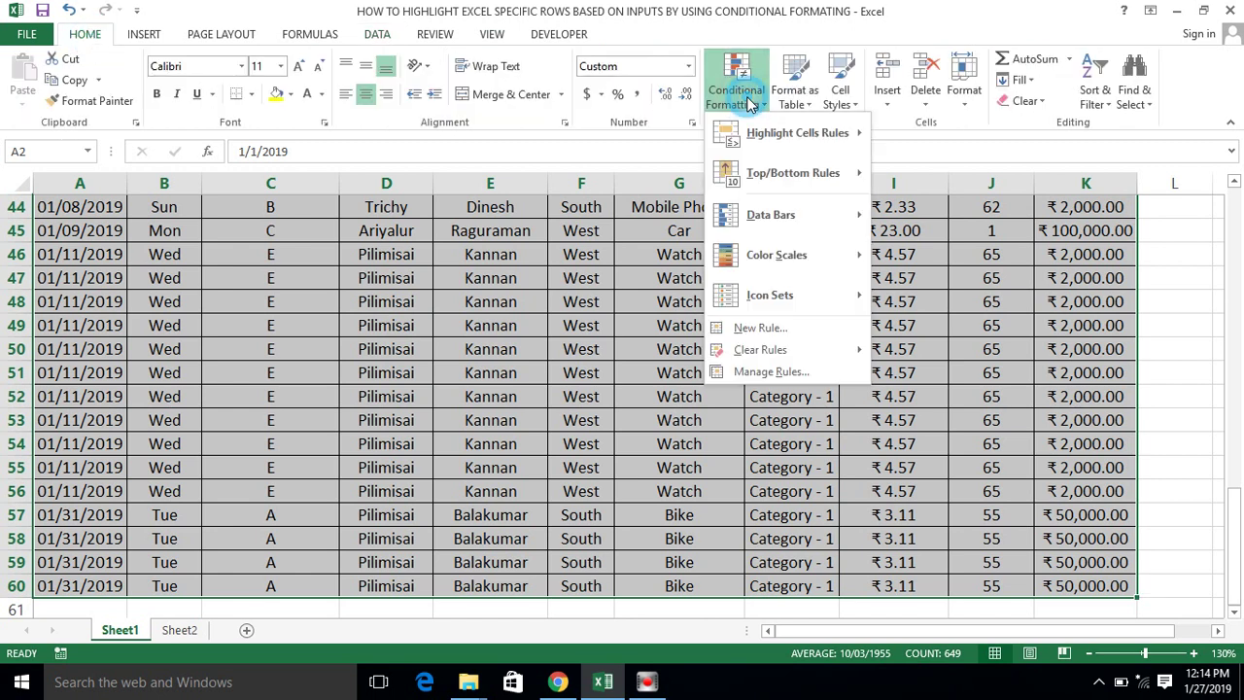
pyautogui.click(746, 331)
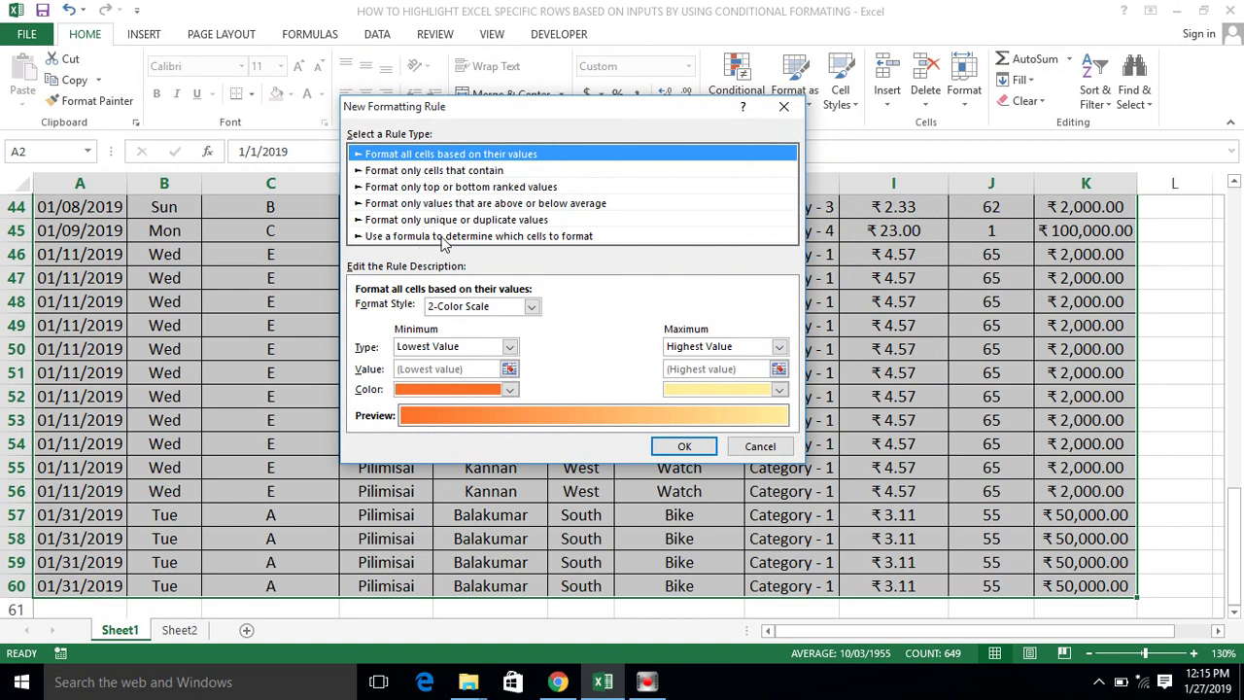
# Make it a 'Use a formula' rule reading =$C2, with the column locked and the row relative
pyautogui.click(442, 236)
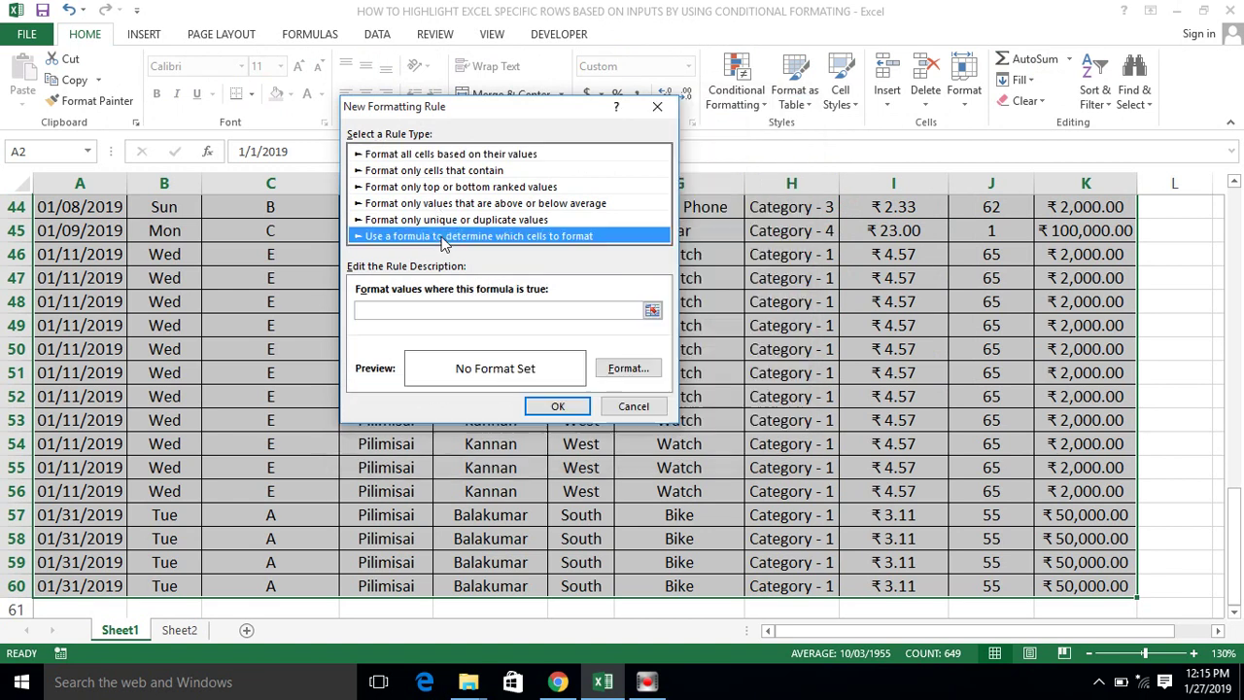
pyautogui.click(408, 311)
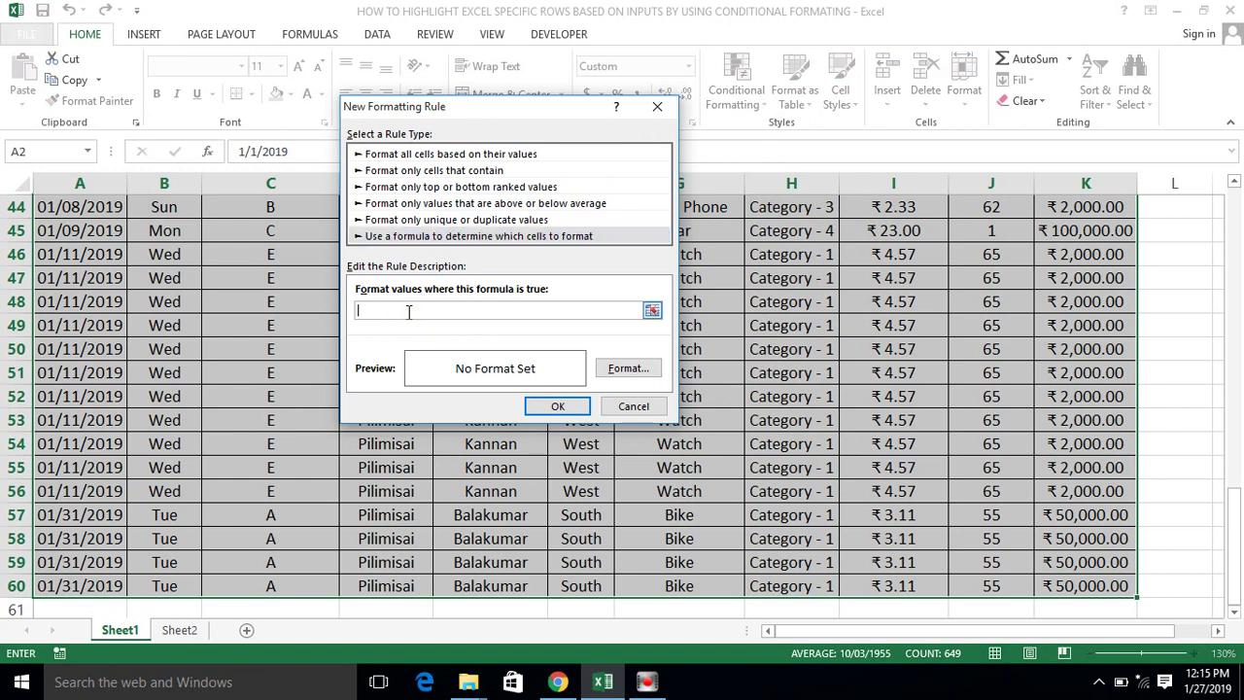
pyautogui.click(277, 282)
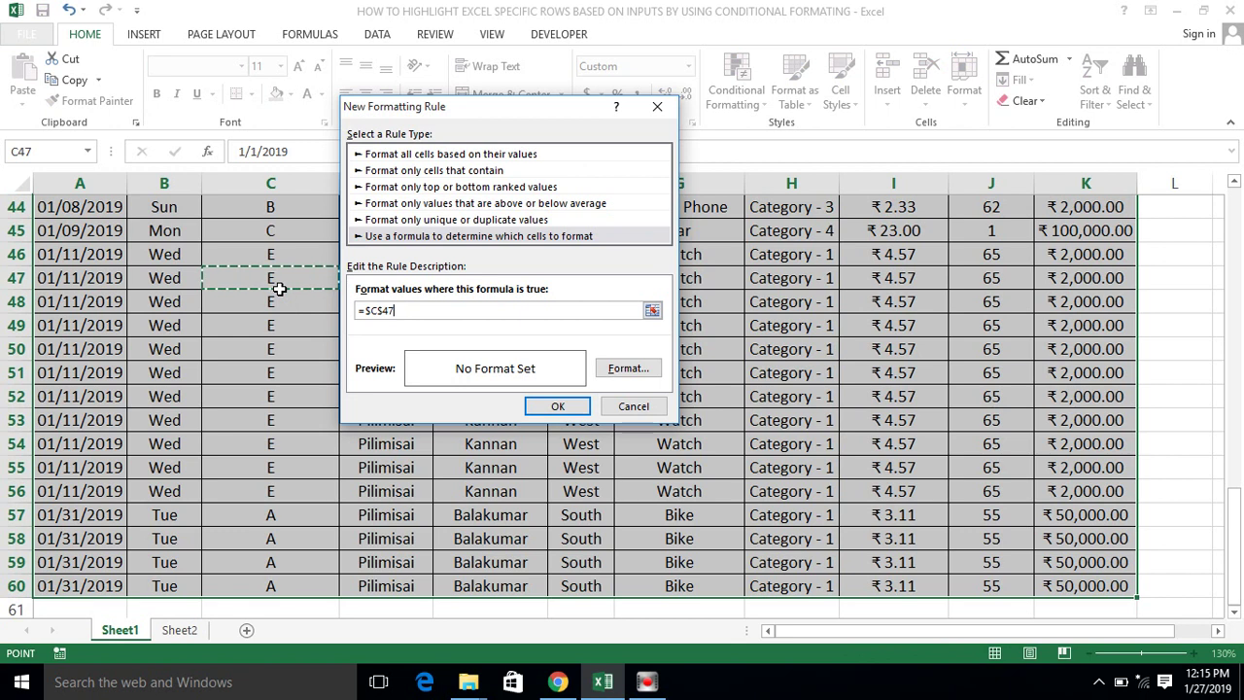
pyautogui.hotkey('ctrl', 'Up')
pyautogui.press('Down')
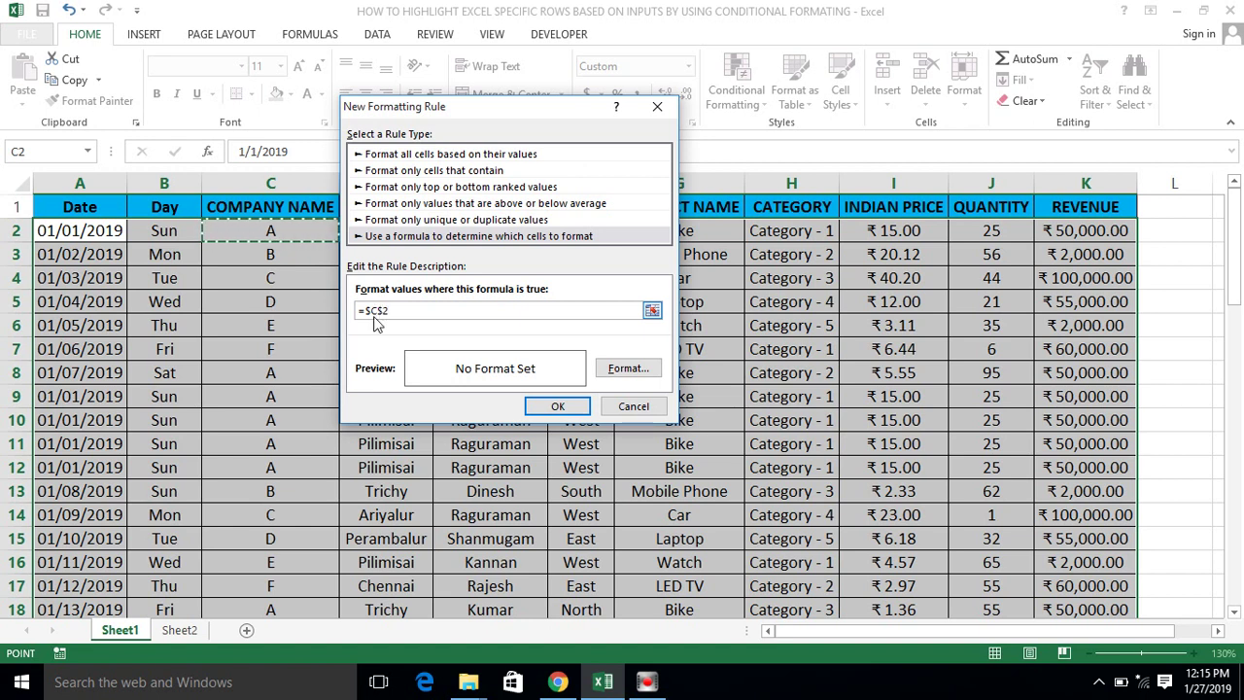
pyautogui.press('F4')
pyautogui.press('F4')
pyautogui.moveTo(385, 310); pyautogui.dragTo(377, 310)
pyautogui.press('BackSpace')
# Give the =$C2 rule a red fill with bold white font and save it
pyautogui.click(613, 370)
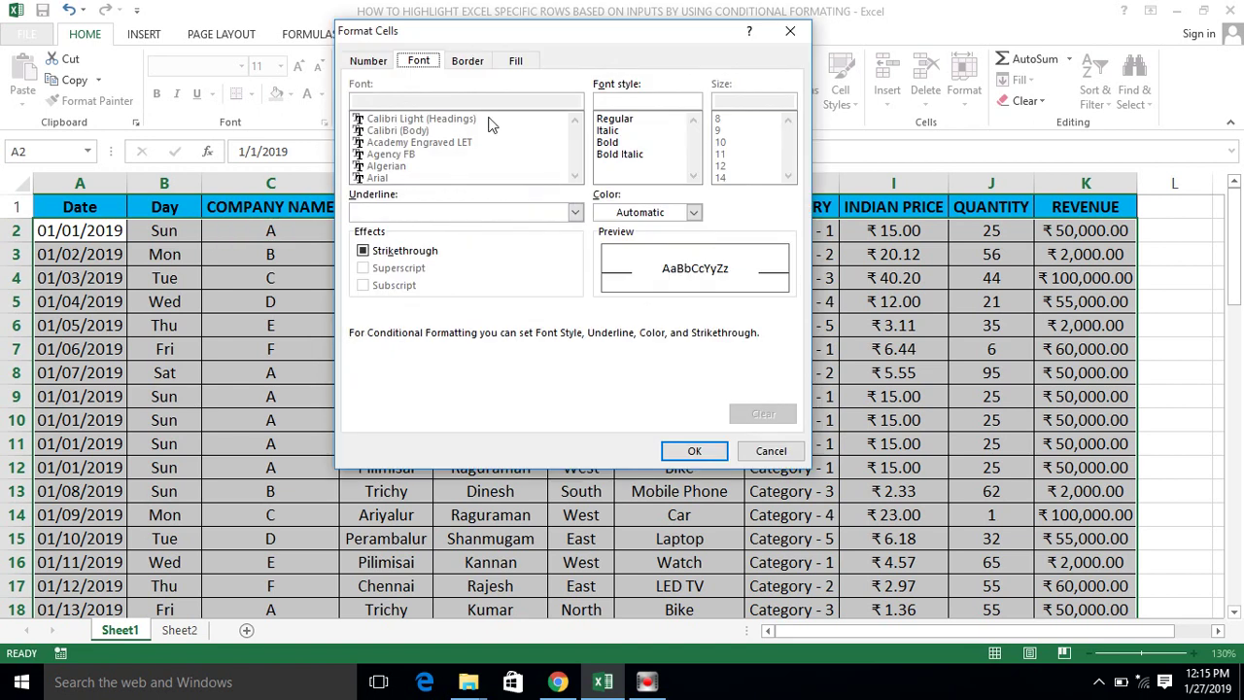
pyautogui.click(525, 60)
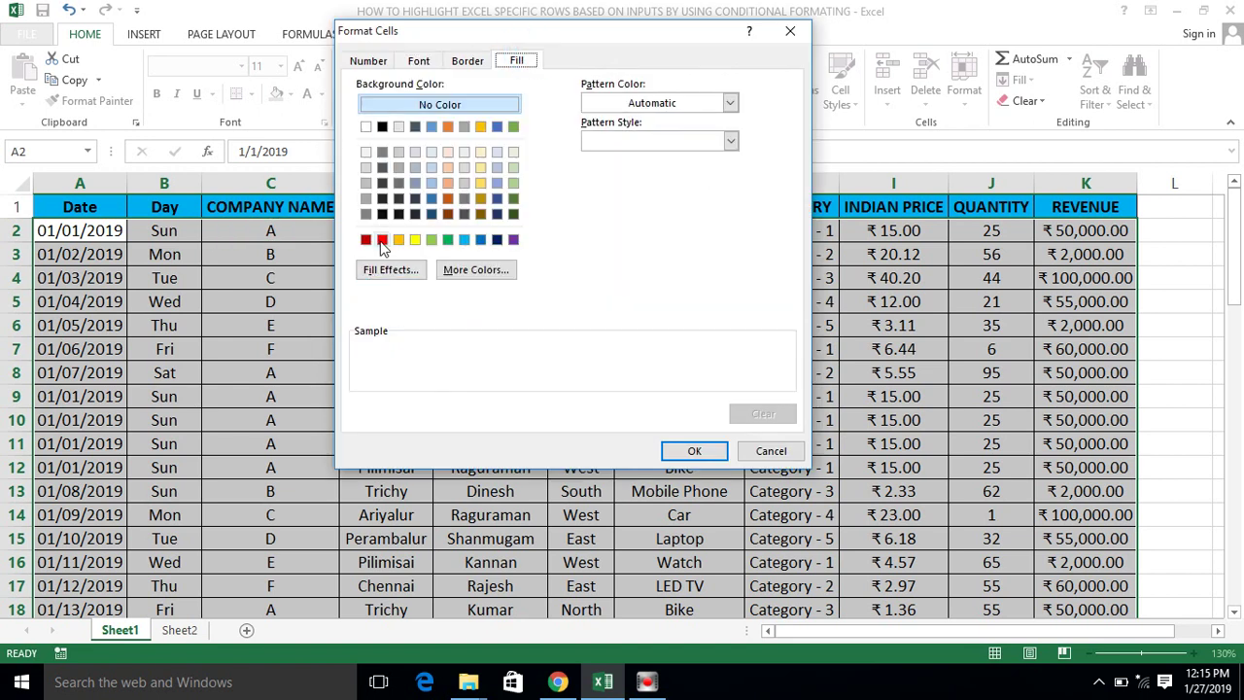
pyautogui.click(382, 241)
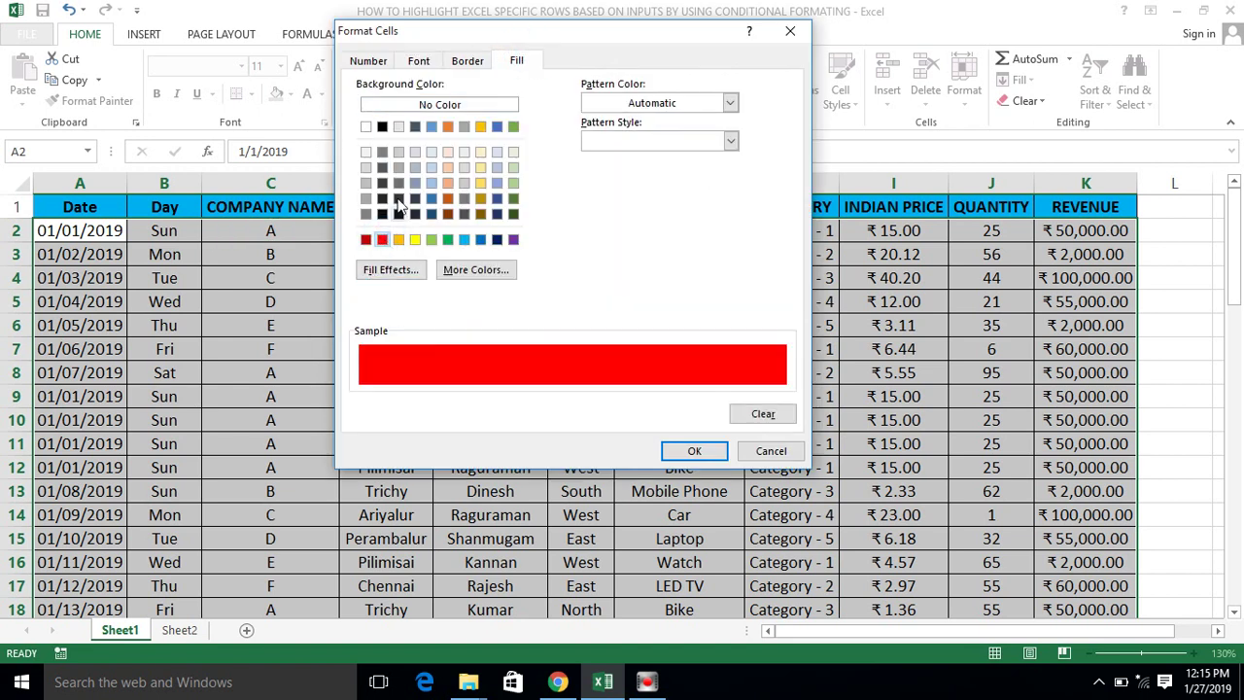
pyautogui.click(424, 60)
pyautogui.click(649, 213)
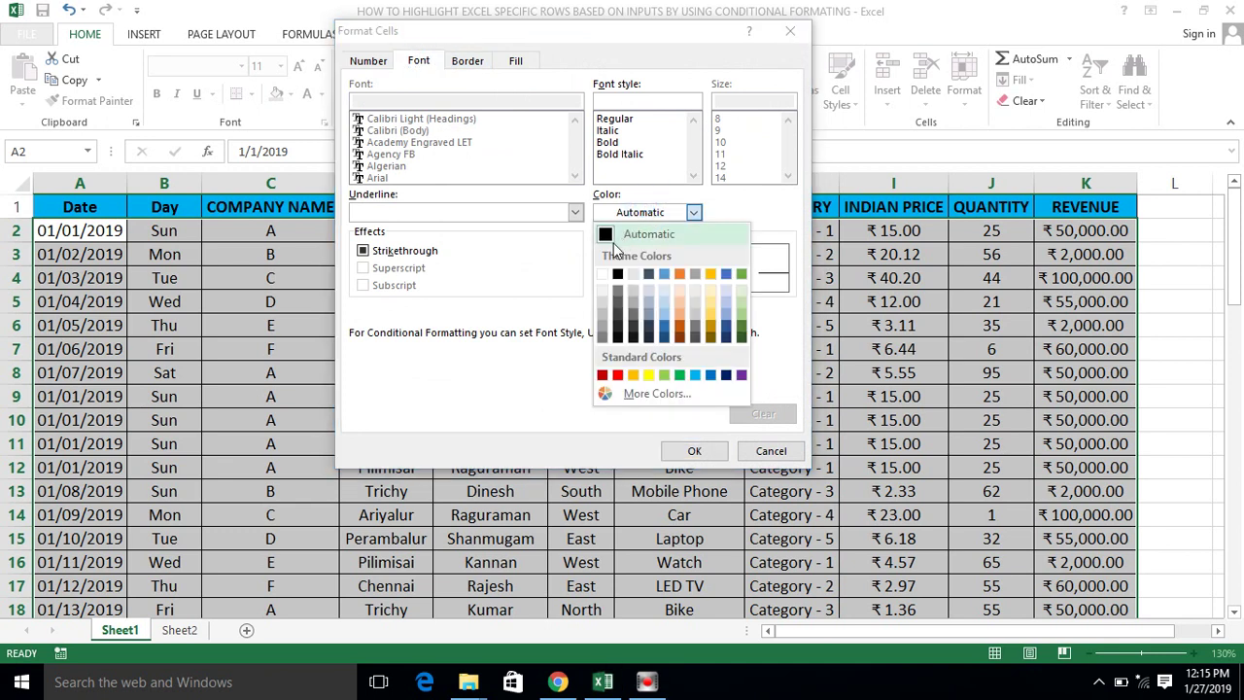
pyautogui.click(602, 274)
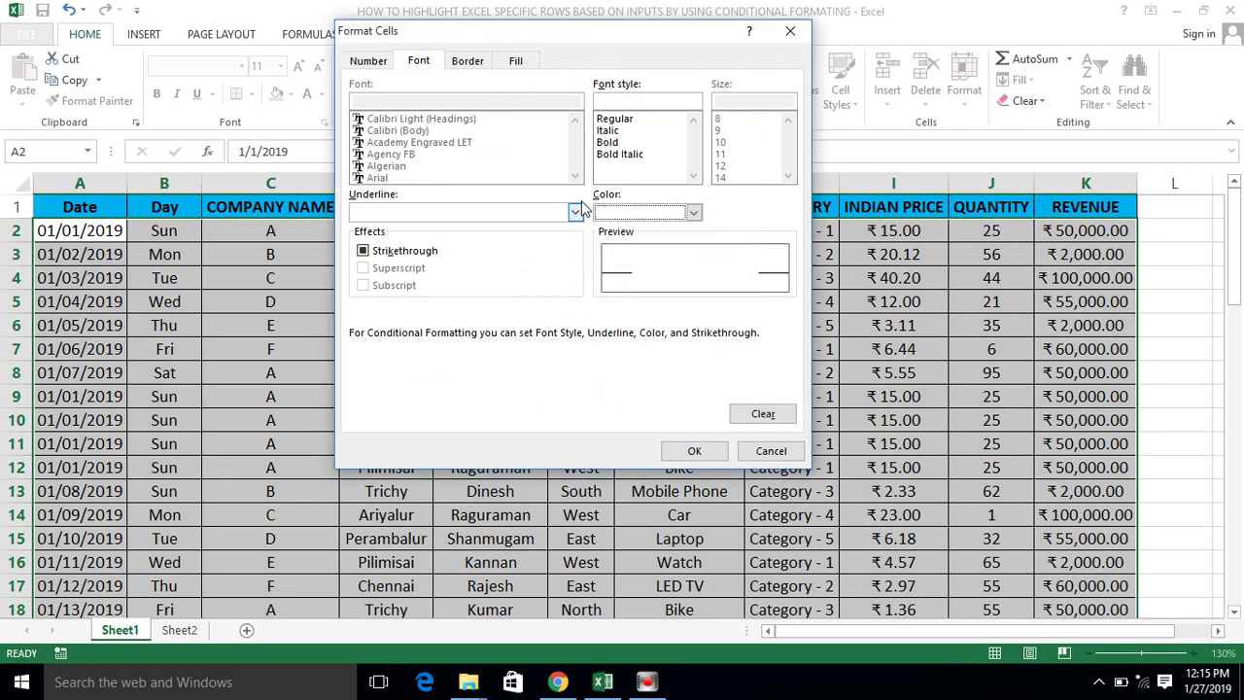
pyautogui.click(609, 143)
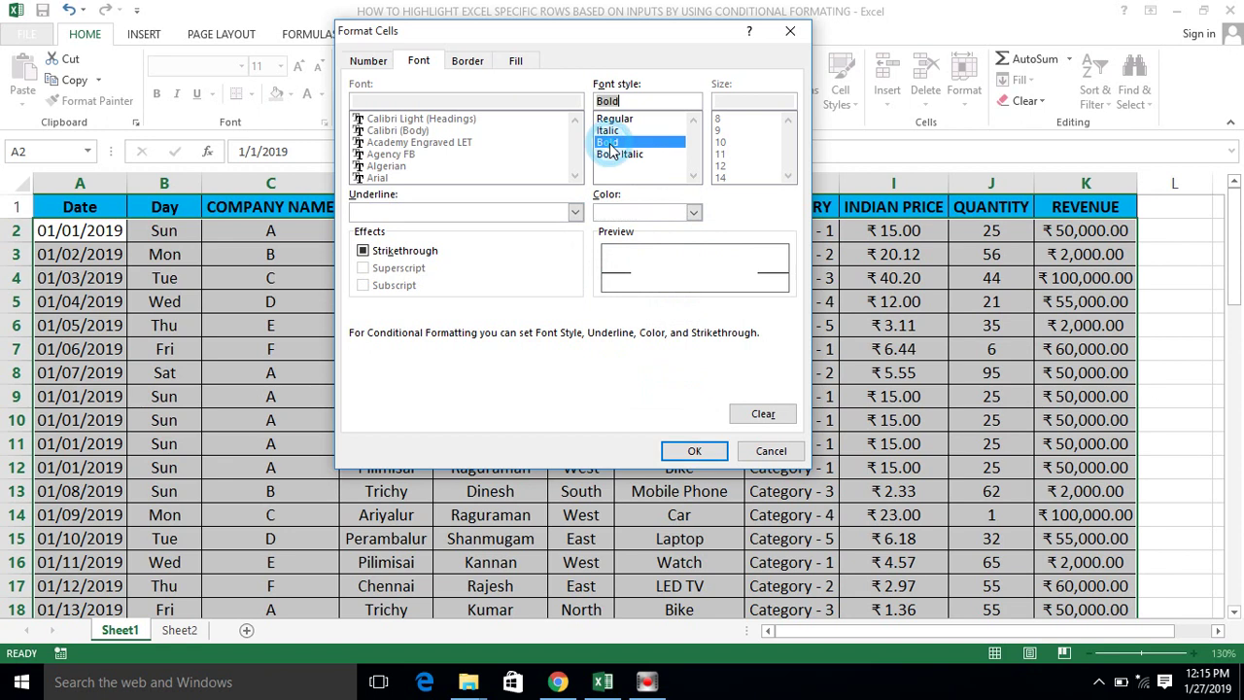
pyautogui.click(694, 454)
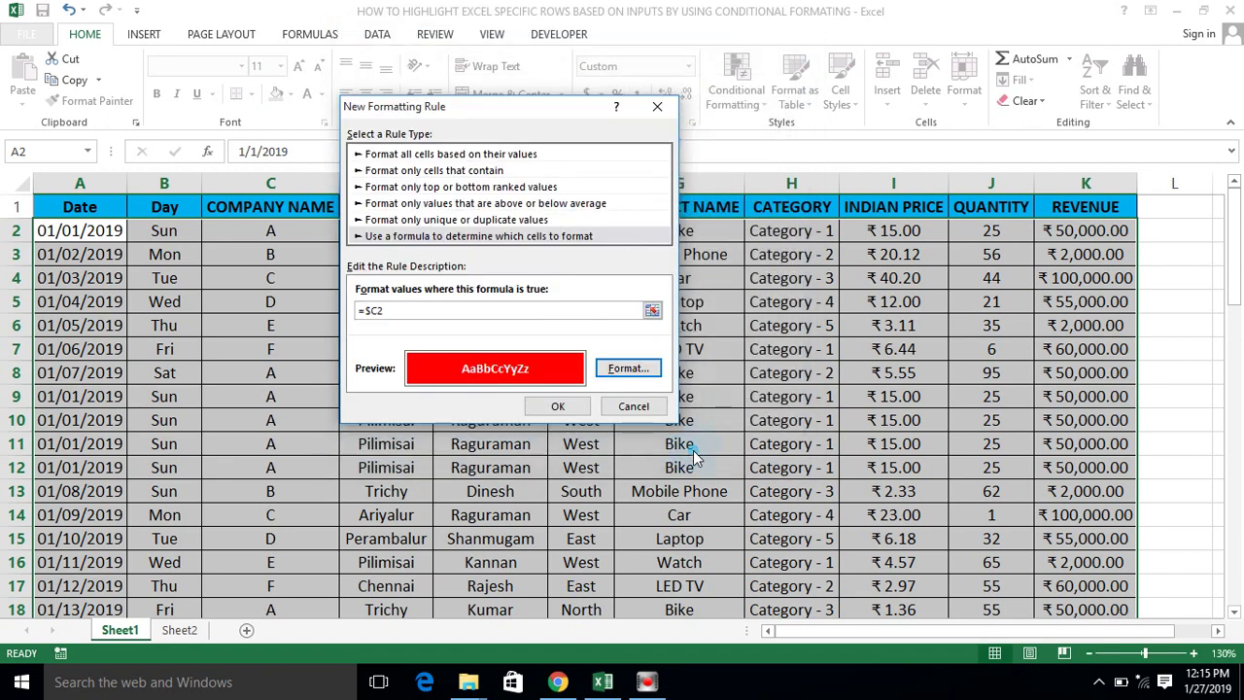
pyautogui.click(562, 404)
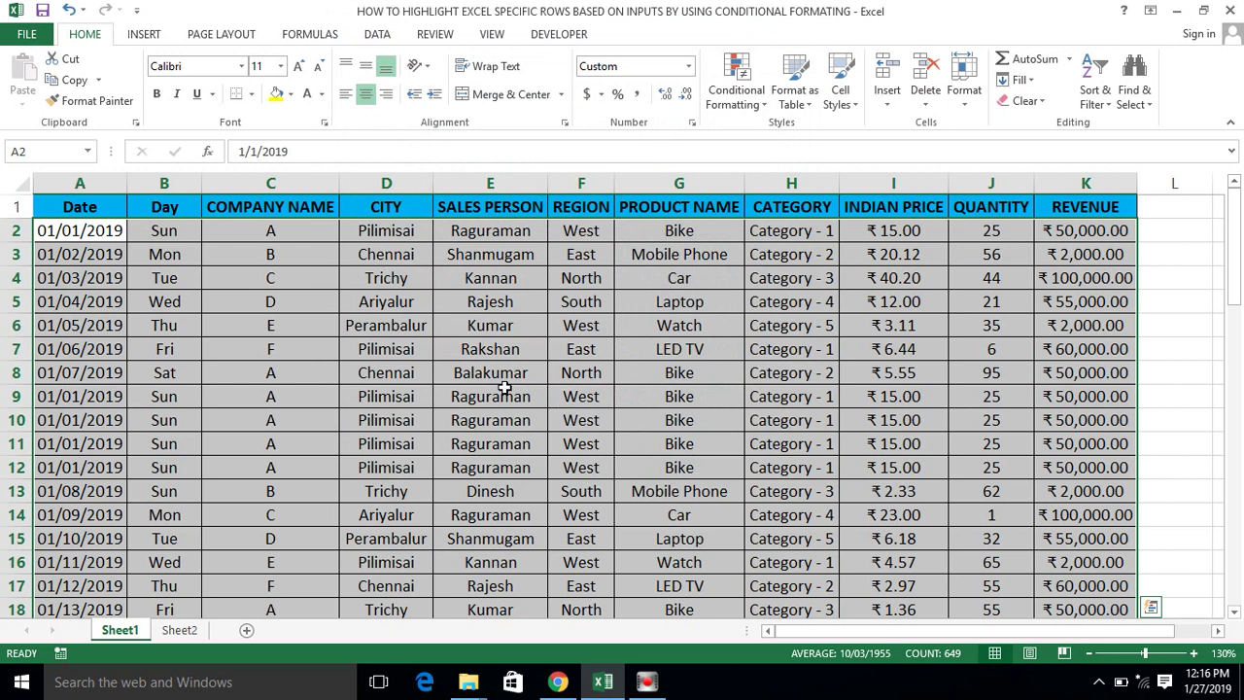
# Reselect the Sheet1 data range A2:K60 below the header row
pyautogui.click(295, 282)
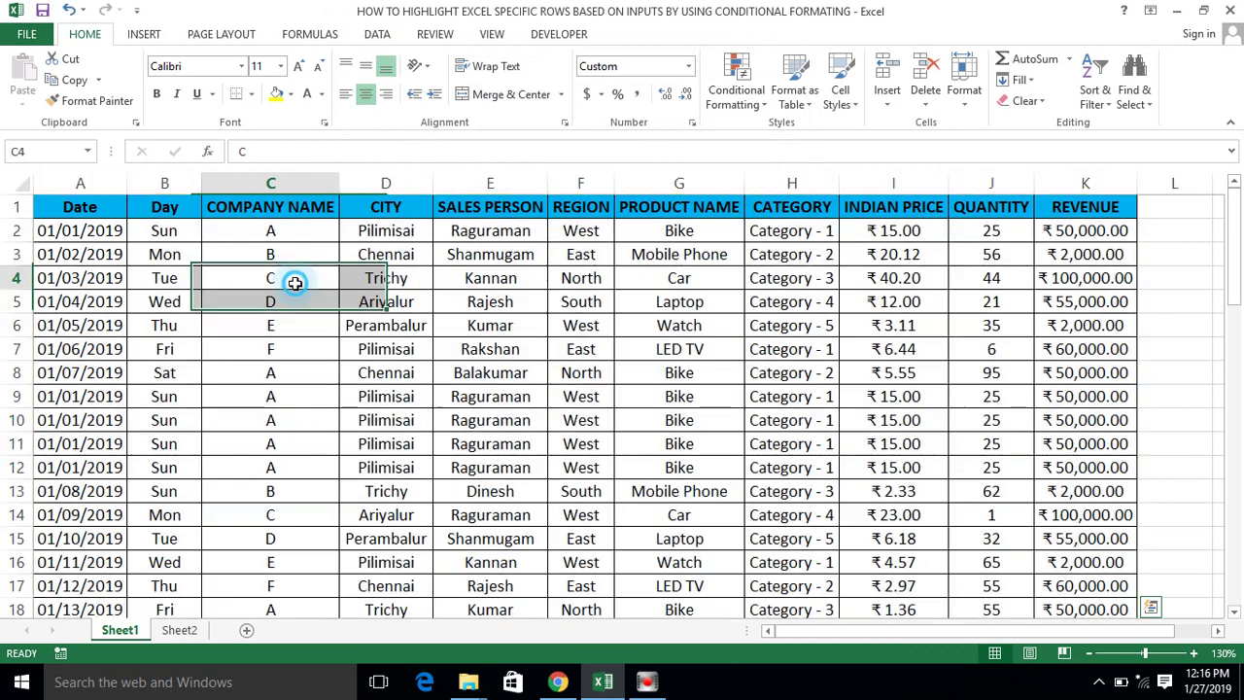
pyautogui.click(301, 229)
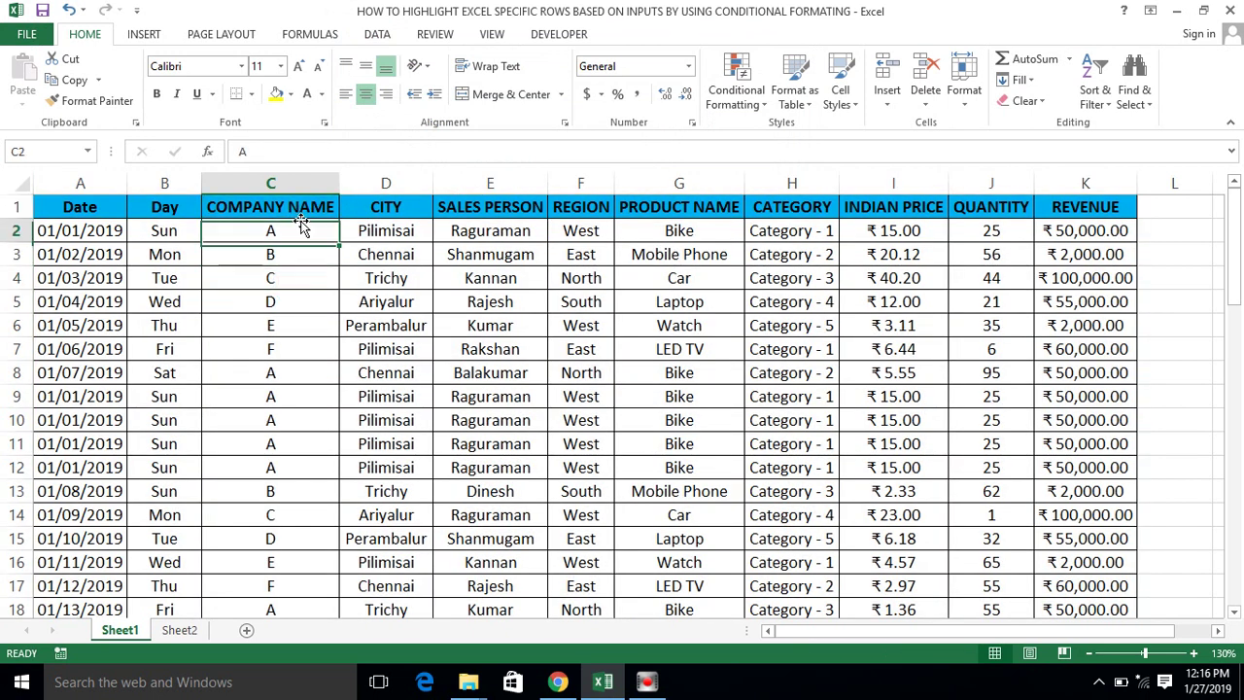
pyautogui.press('Up')
pyautogui.hotkey('ctrl', 'Left')
pyautogui.hotkey('ctrl', 'shift', 'Right')
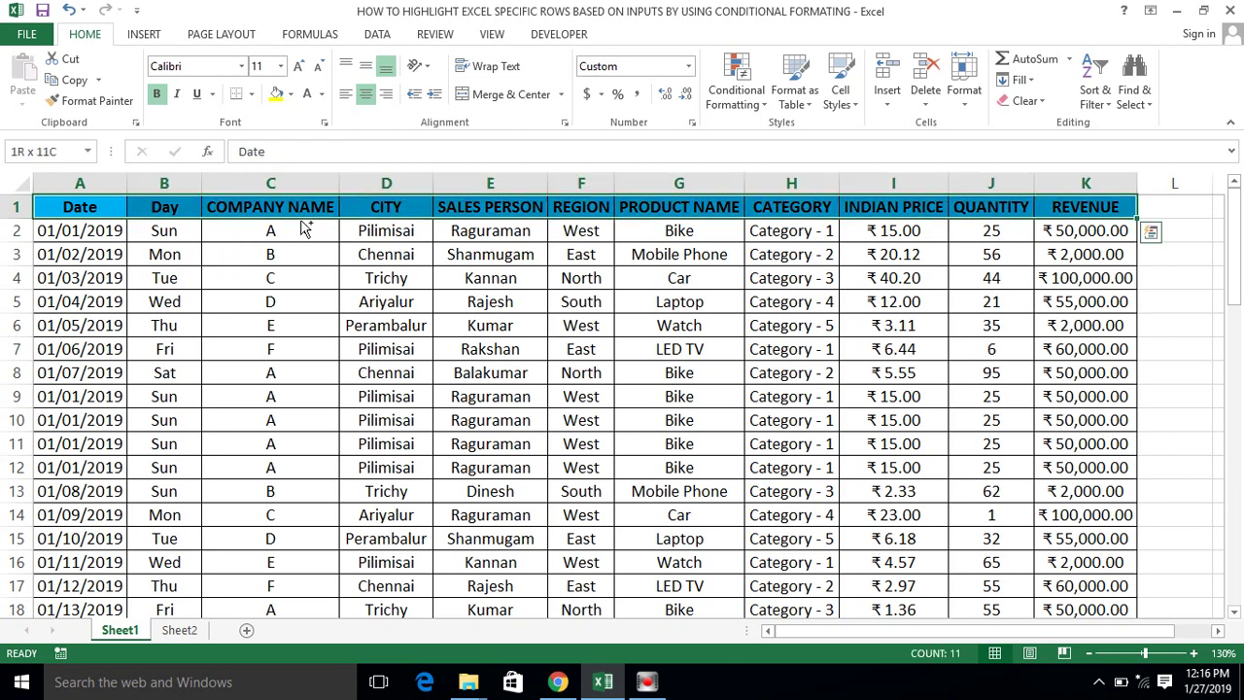
pyautogui.press('Down')
pyautogui.hotkey('ctrl', 'shift', 'Right')
pyautogui.hotkey('ctrl', 'shift', 'Down')
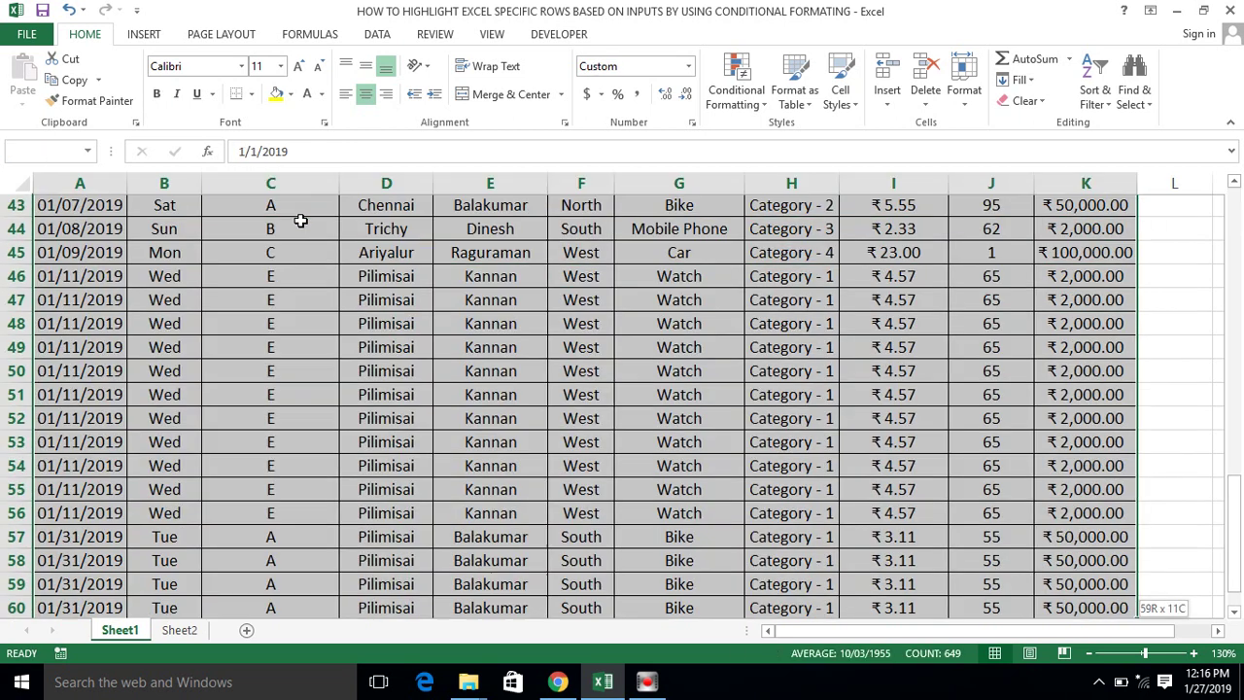
# Edit the rule formula to =$C2="A" in Manage Rules and apply it to the table
pyautogui.click(736, 97)
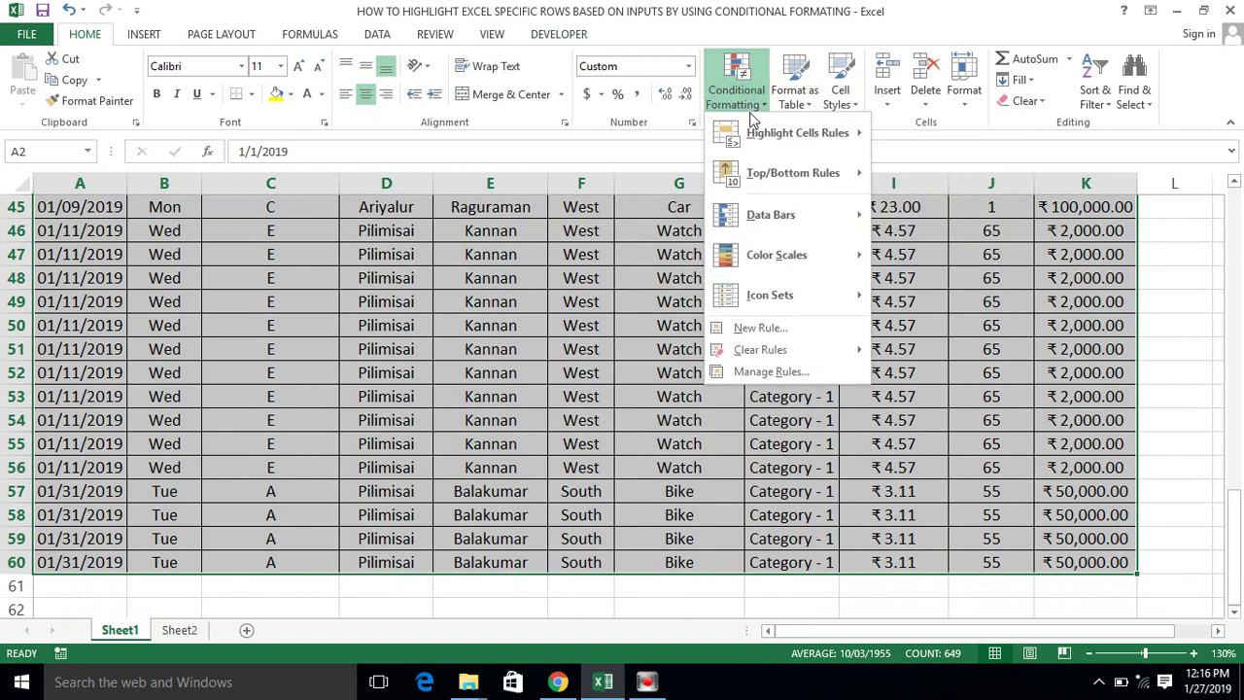
pyautogui.click(758, 371)
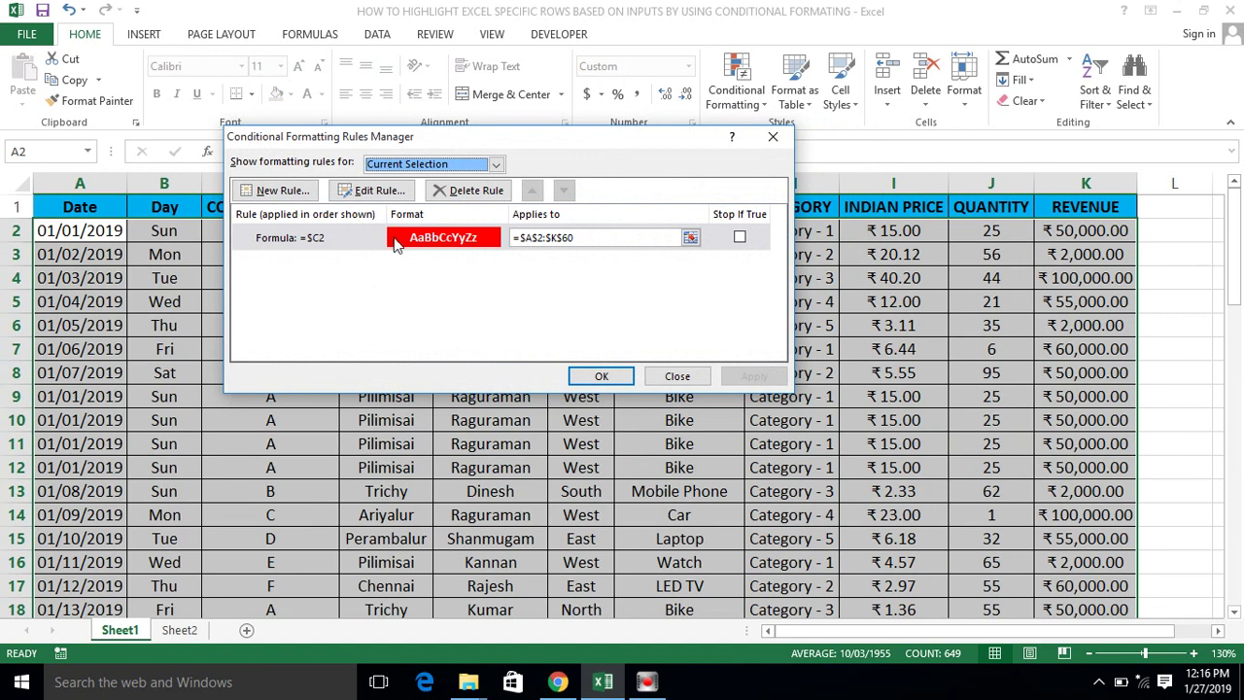
pyautogui.doubleClick(401, 238)
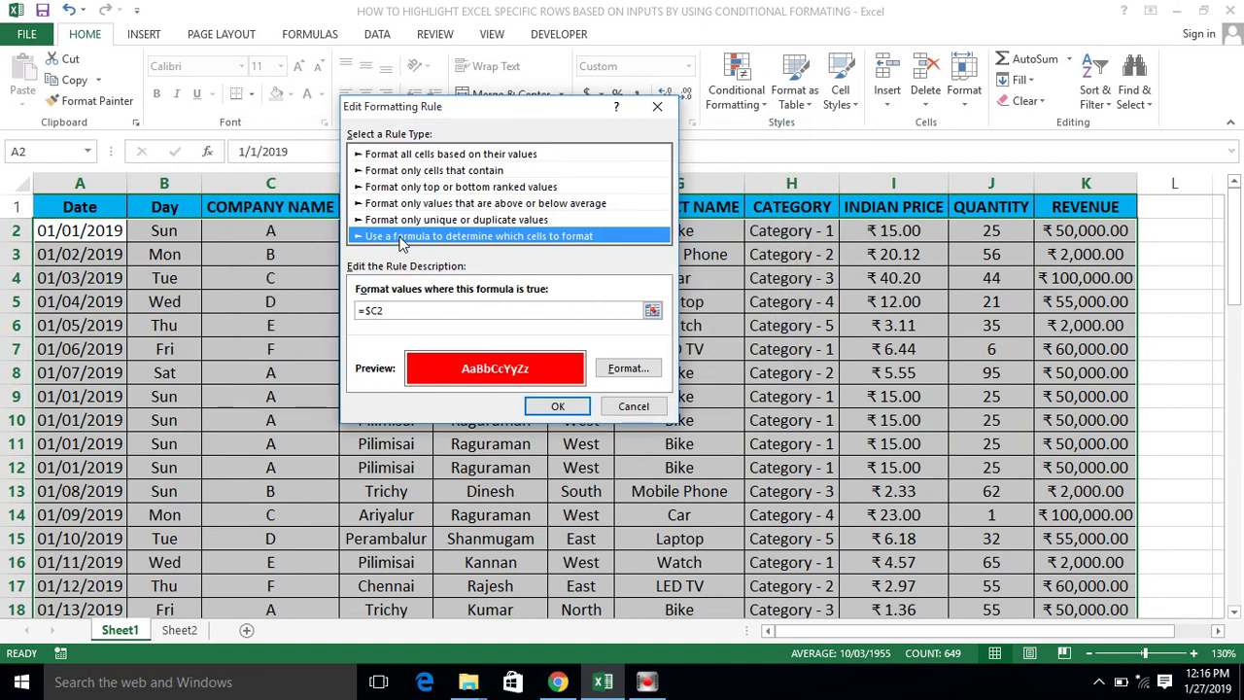
pyautogui.click(392, 311)
pyautogui.write('="A')
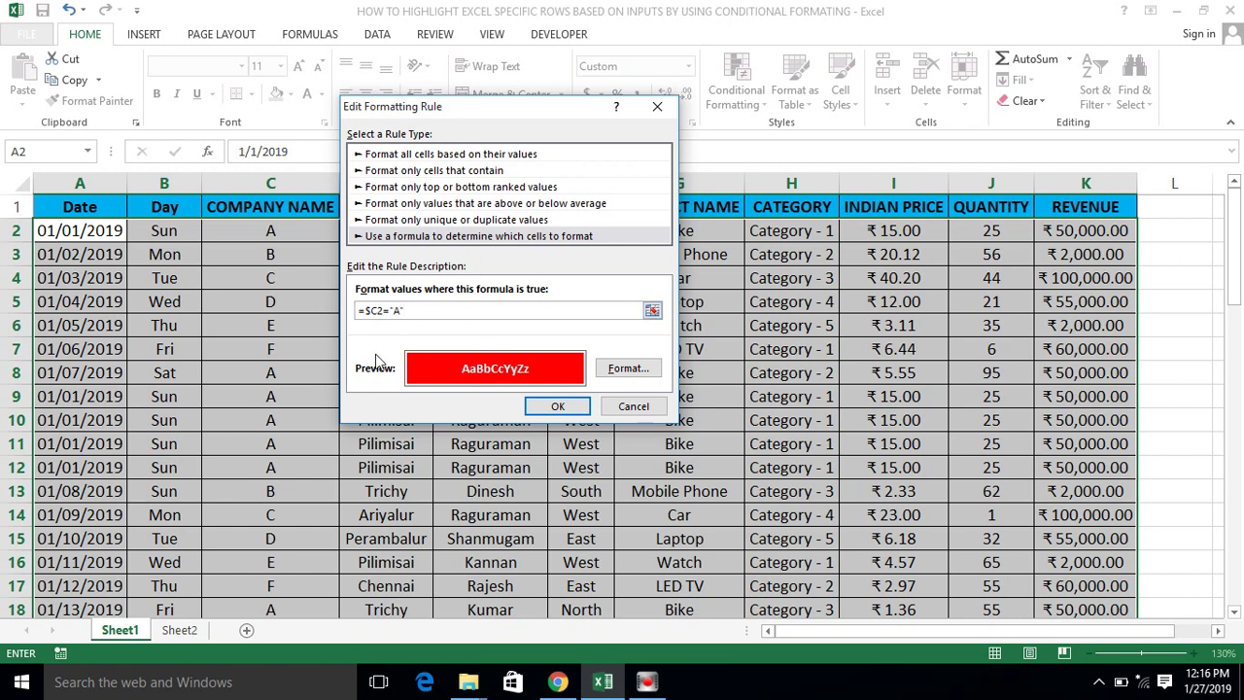
pyautogui.click(541, 408)
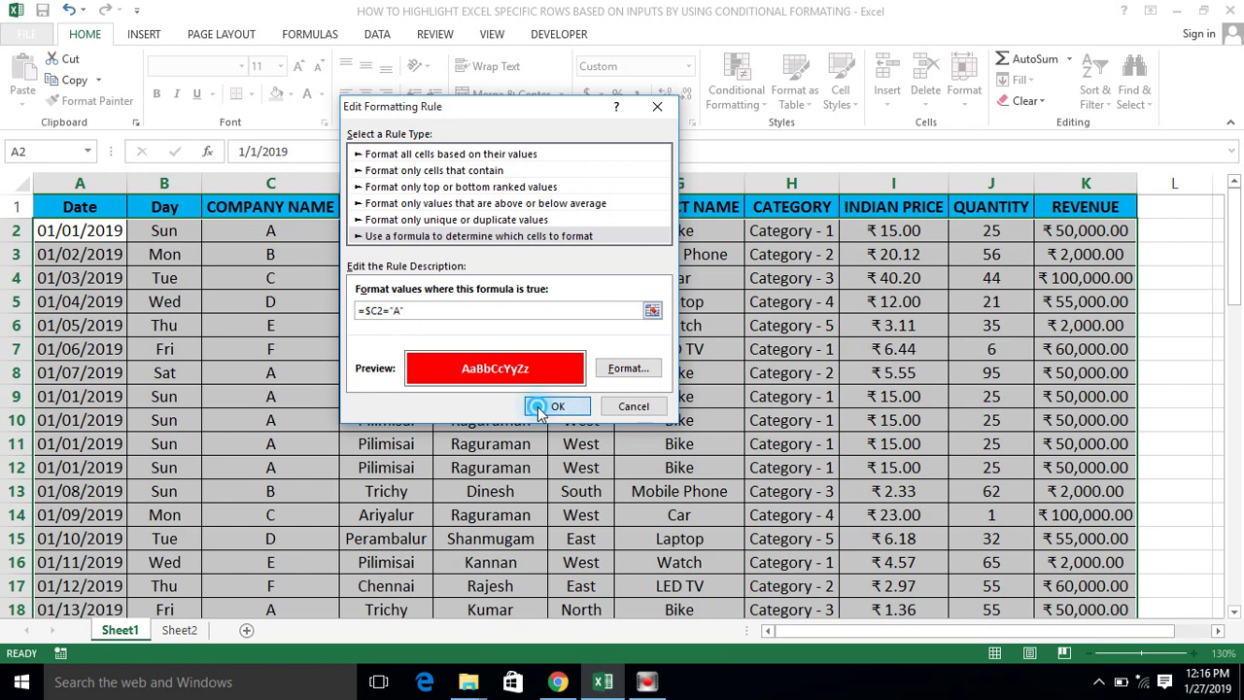
pyautogui.click(751, 376)
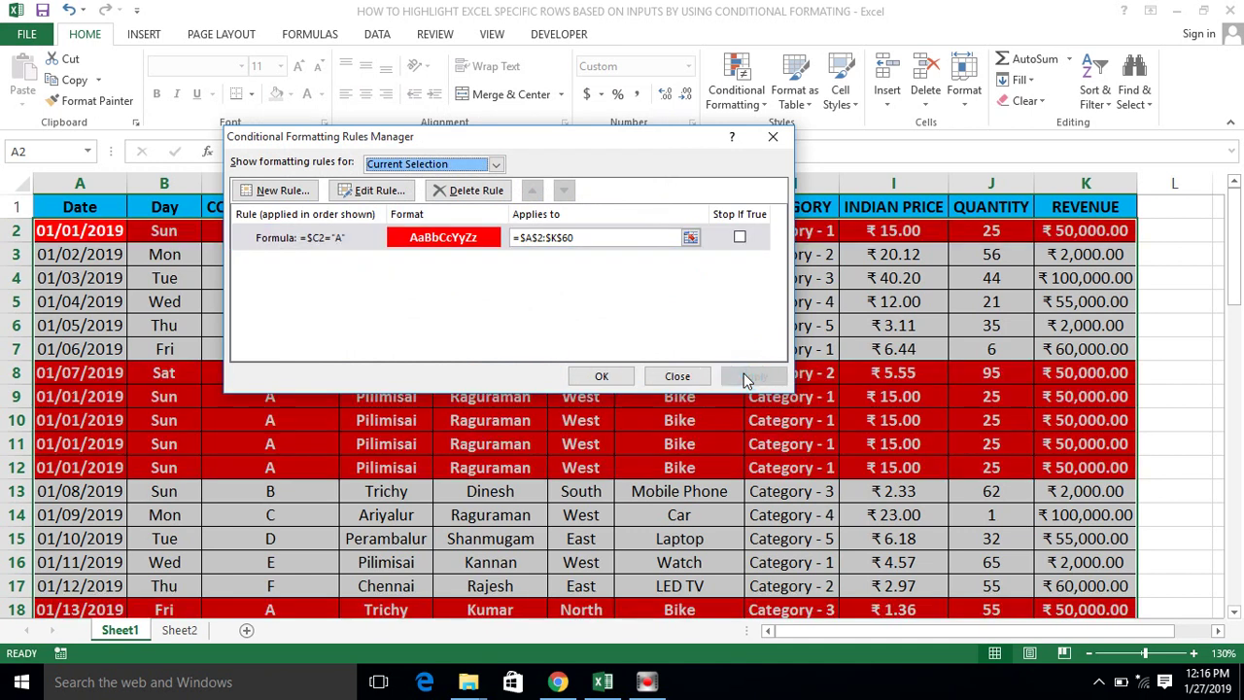
# Close the Rules Manager and check the company A red rows down to row 60
pyautogui.click(602, 382)
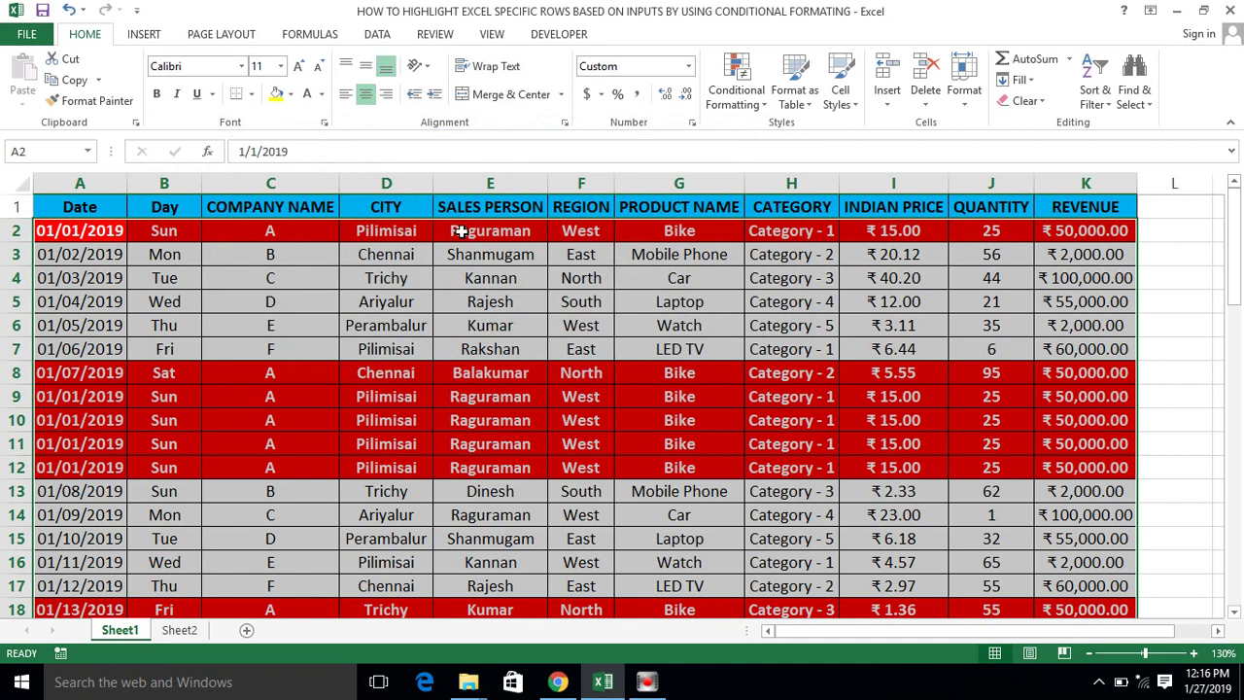
pyautogui.click(461, 231)
pyautogui.press('Up')
pyautogui.press('Home')
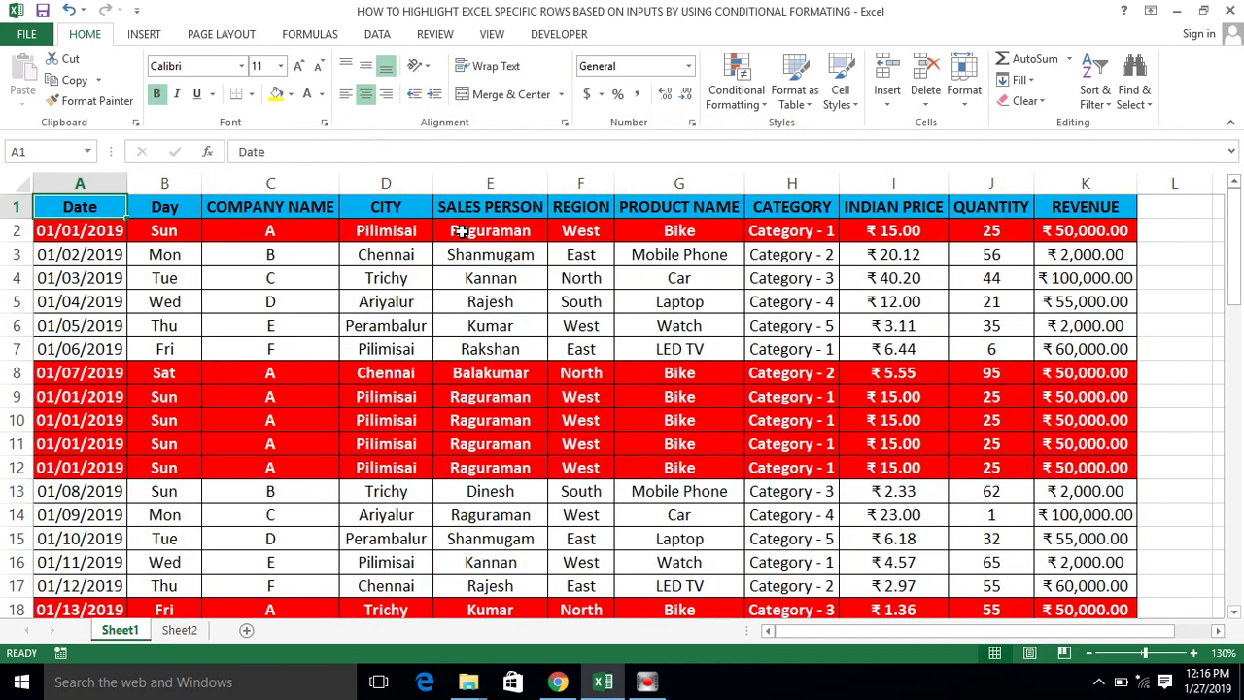
pyautogui.press('Down')
pyautogui.press('Down')
pyautogui.press('Down')
pyautogui.press('Down')
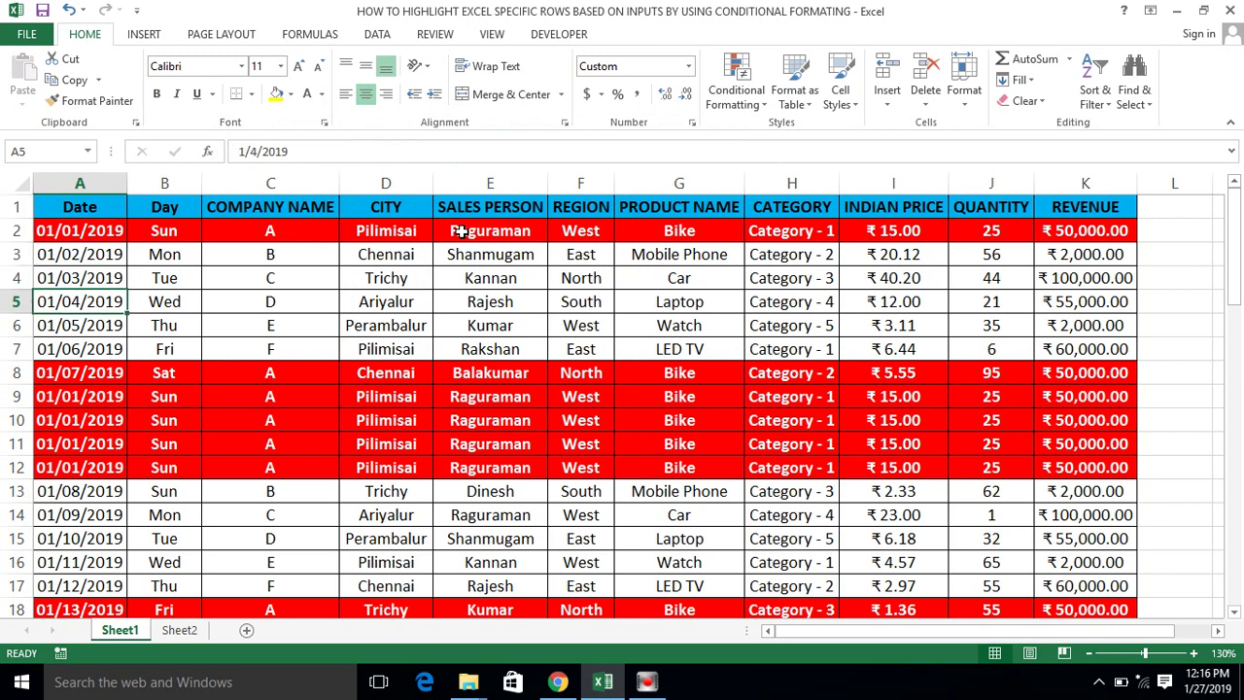
pyautogui.hotkey('ctrl', 'Down')
pyautogui.press('Up')
pyautogui.press('Right')
pyautogui.press('Right')
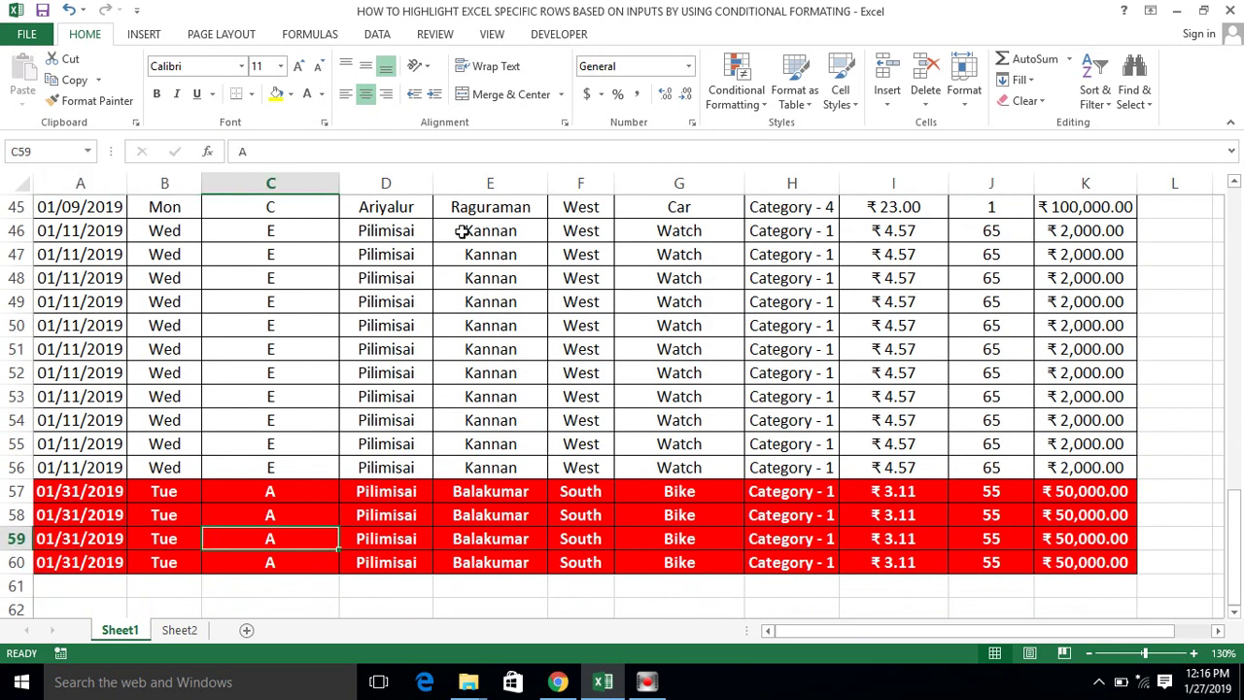
pyautogui.hotkey('ctrl', 'Up')
pyautogui.press('Down')
pyautogui.press('Down')
pyautogui.press('Up')
pyautogui.press('Down')
pyautogui.press('Down')
pyautogui.press('Down')
pyautogui.press('Down')
pyautogui.press('Down')
pyautogui.press('Down')
pyautogui.press('Down')
# Return to the header row and select the data range A2:K60 again
pyautogui.press('Up')
pyautogui.press('Up')
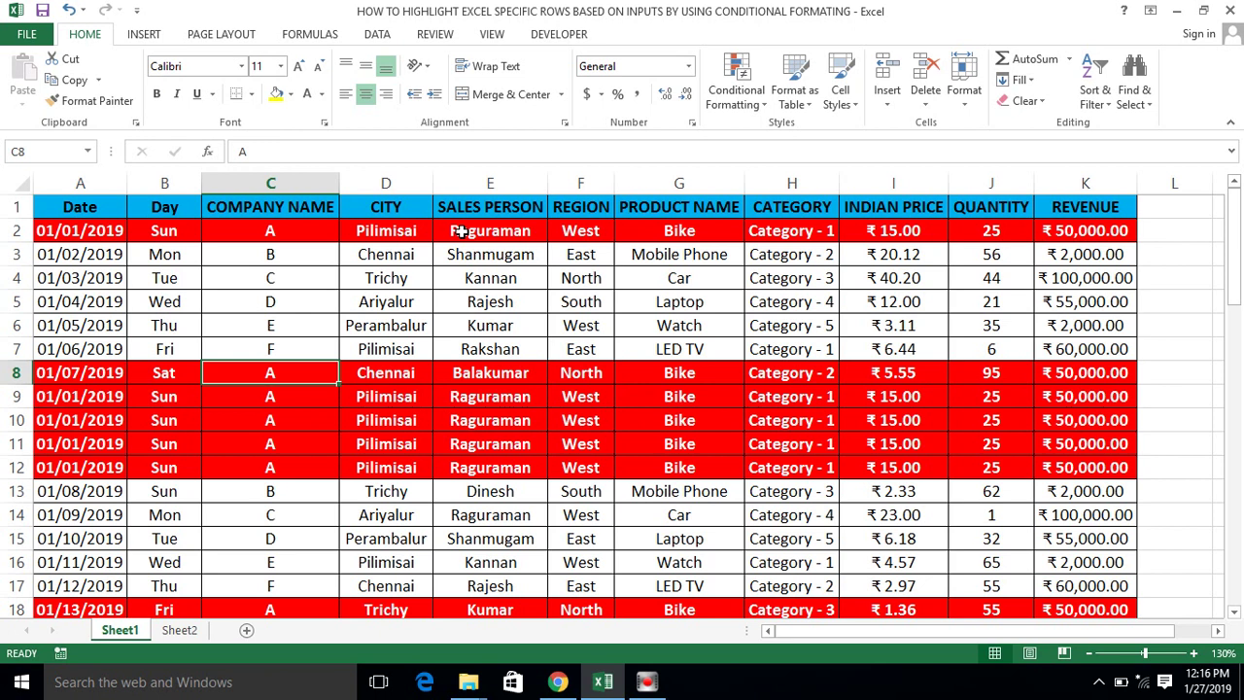
pyautogui.press('Up')
pyautogui.press('Up')
pyautogui.press('Up')
pyautogui.press('Left')
pyautogui.press('Right')
pyautogui.press('Left')
pyautogui.press('Left')
pyautogui.press('Down')
pyautogui.hotkey('ctrl', 'shift', 'Right')
pyautogui.hotkey('ctrl', 'shift', 'Down')
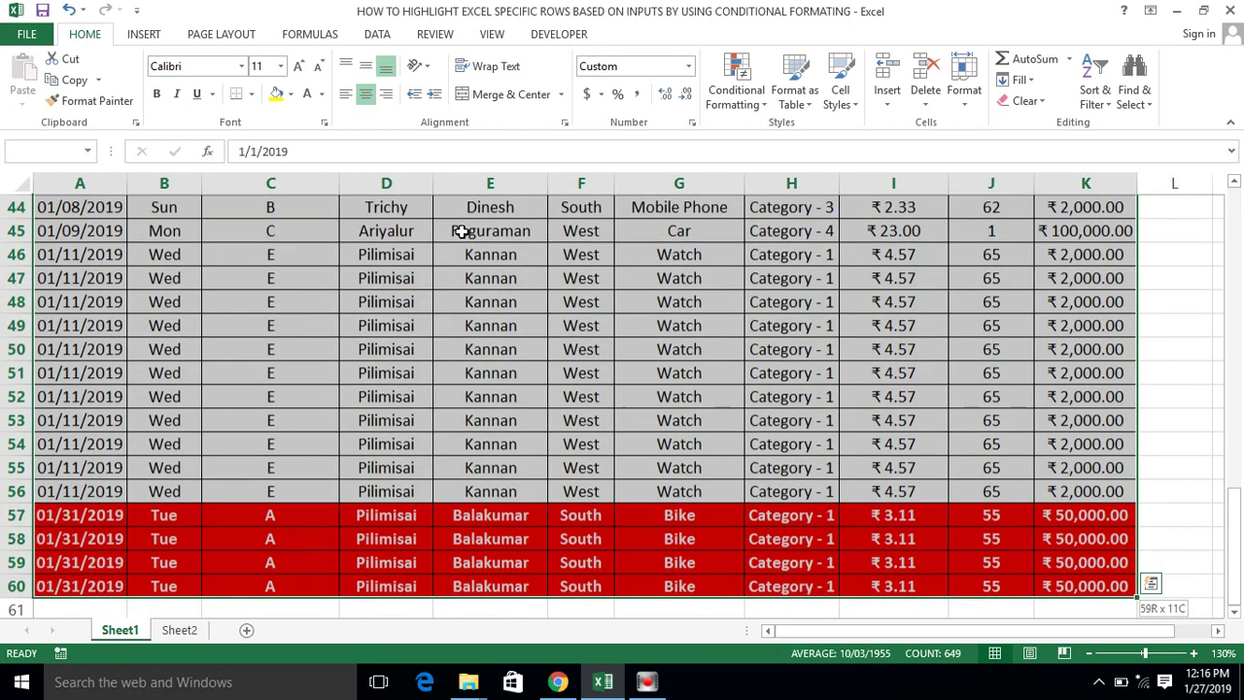
# Change the rule formula to =$C2="B" in Manage Rules, apply it and close
pyautogui.click(736, 92)
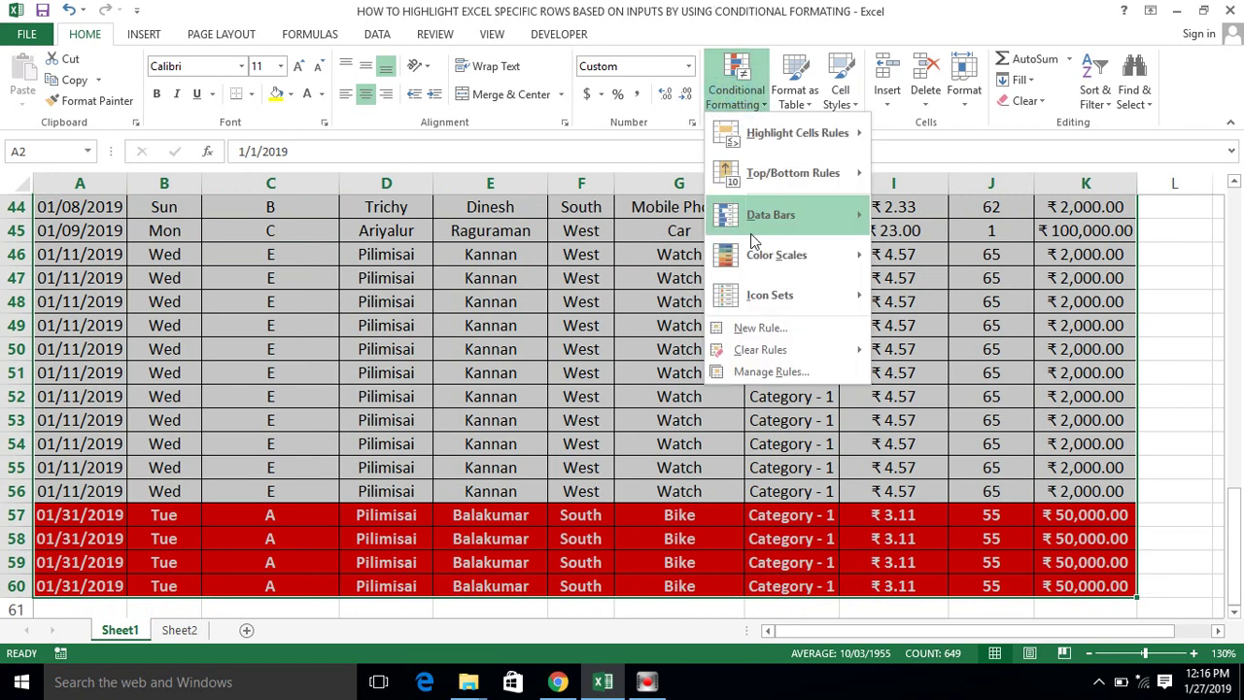
pyautogui.click(743, 374)
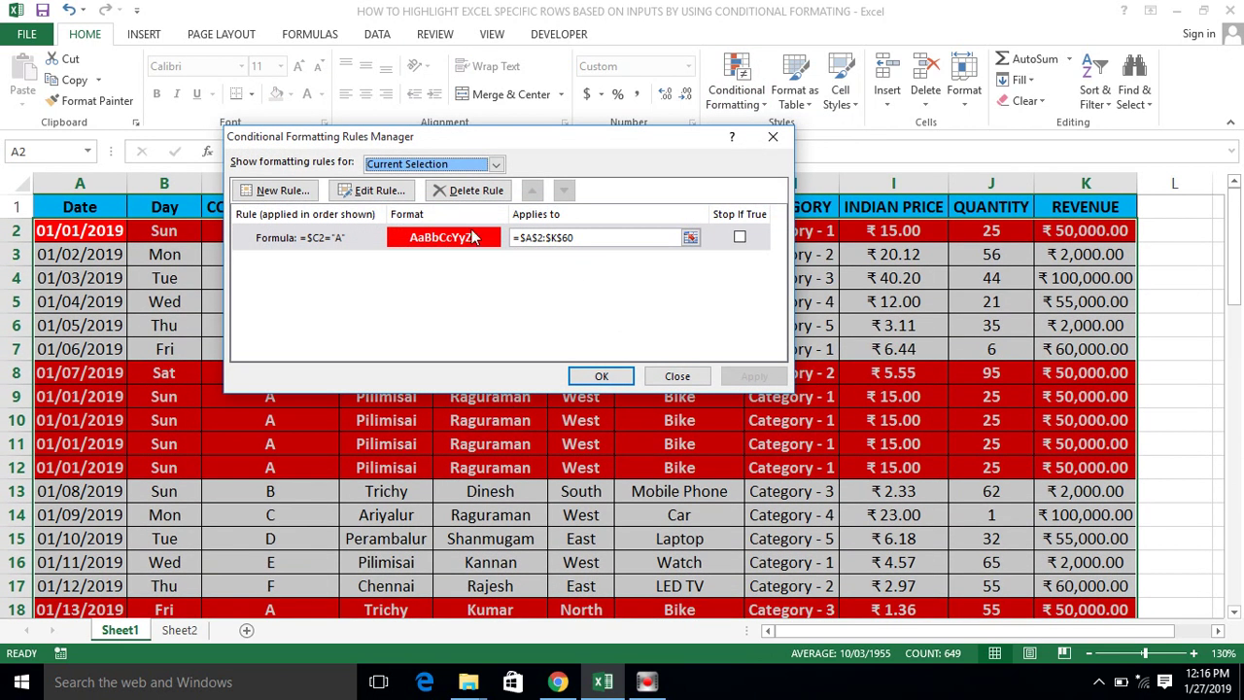
pyautogui.doubleClick(469, 241)
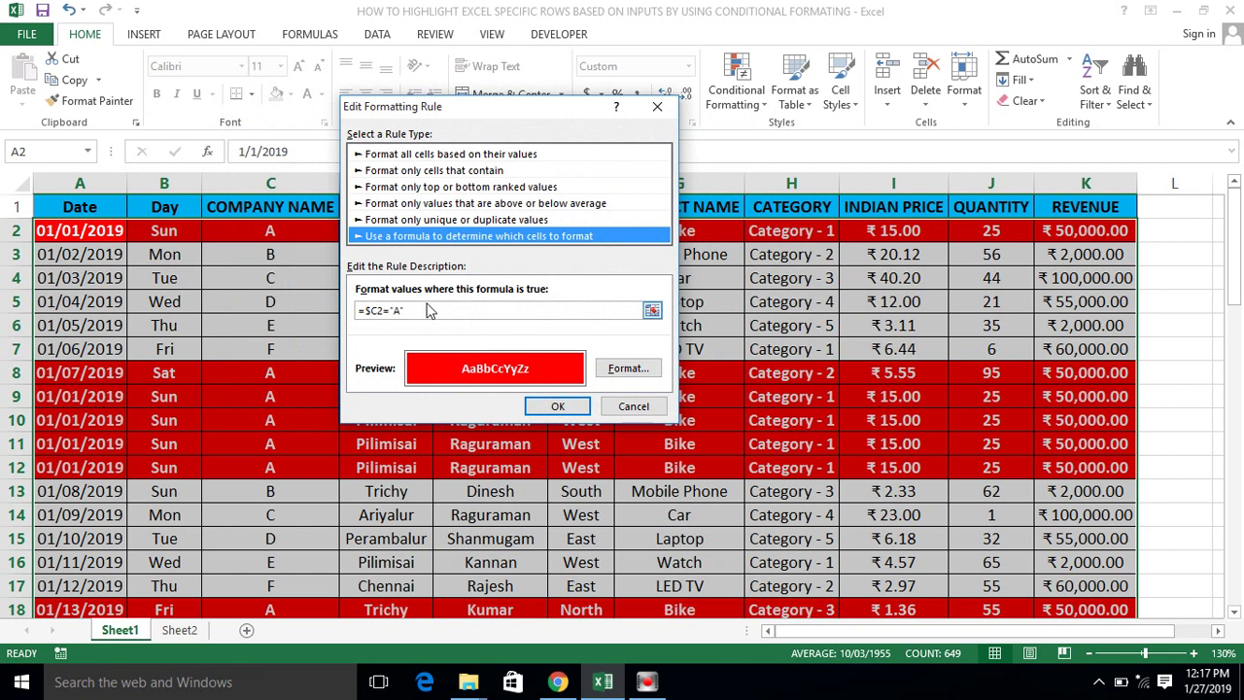
pyautogui.click(400, 311)
pyautogui.write('B')
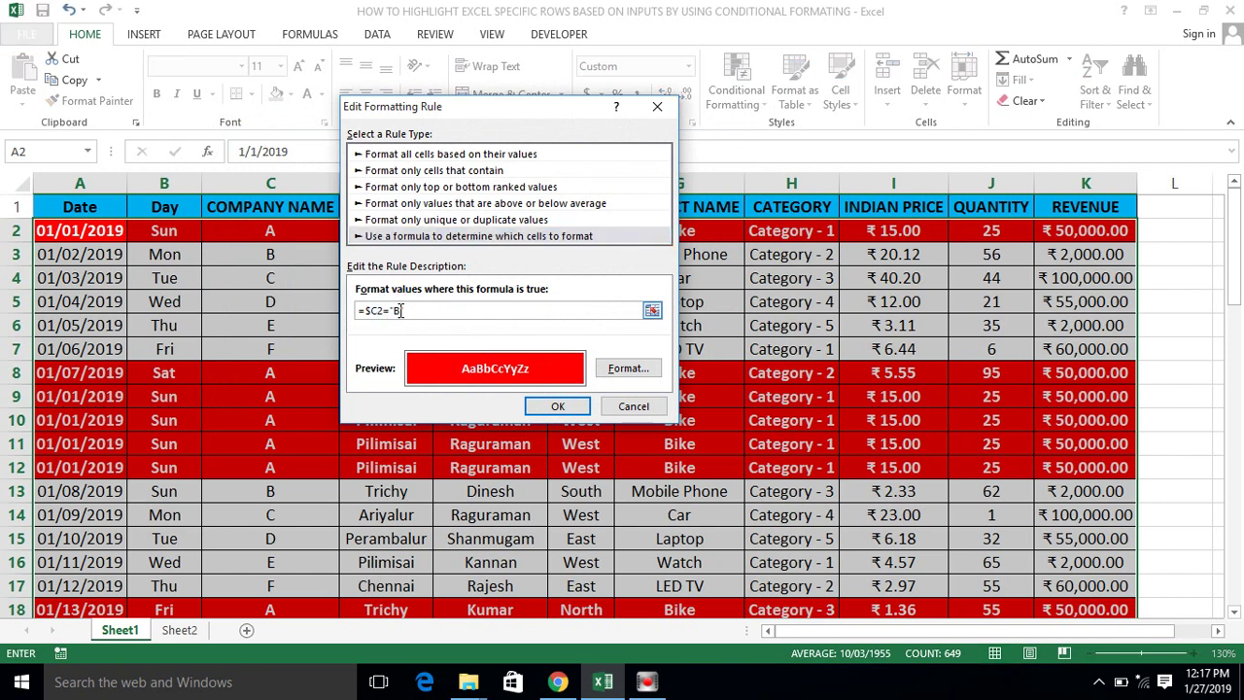
pyautogui.click(558, 406)
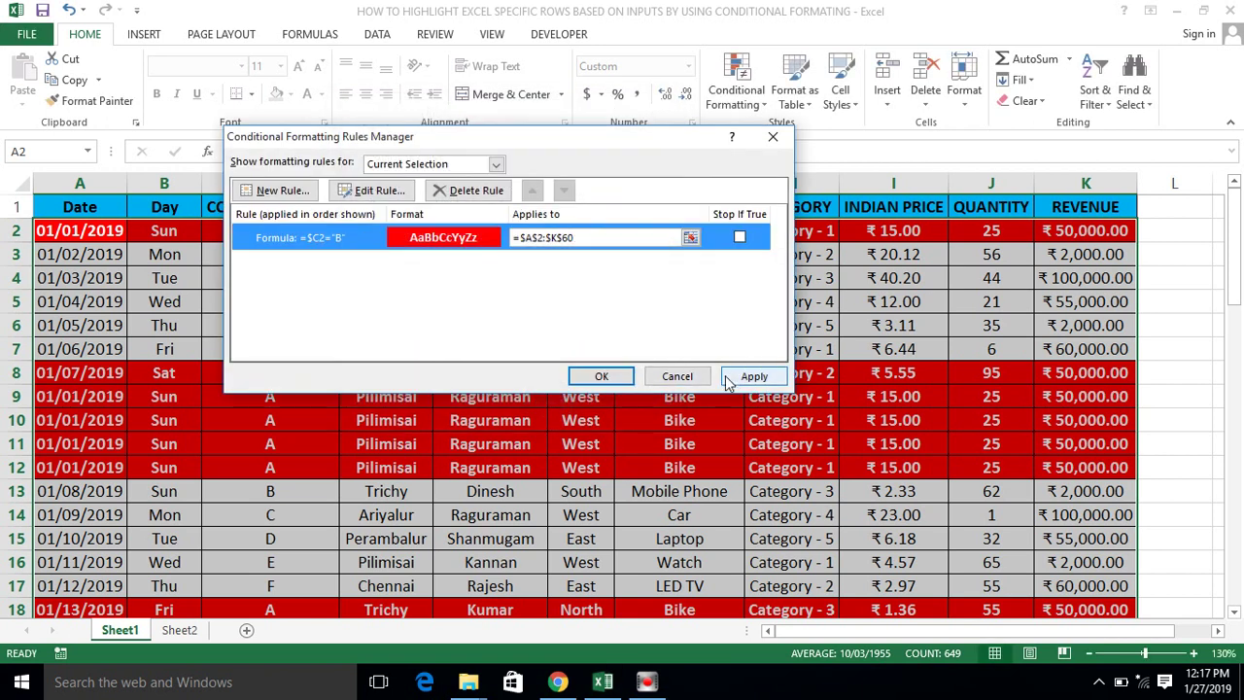
pyautogui.click(746, 379)
pyautogui.click(602, 376)
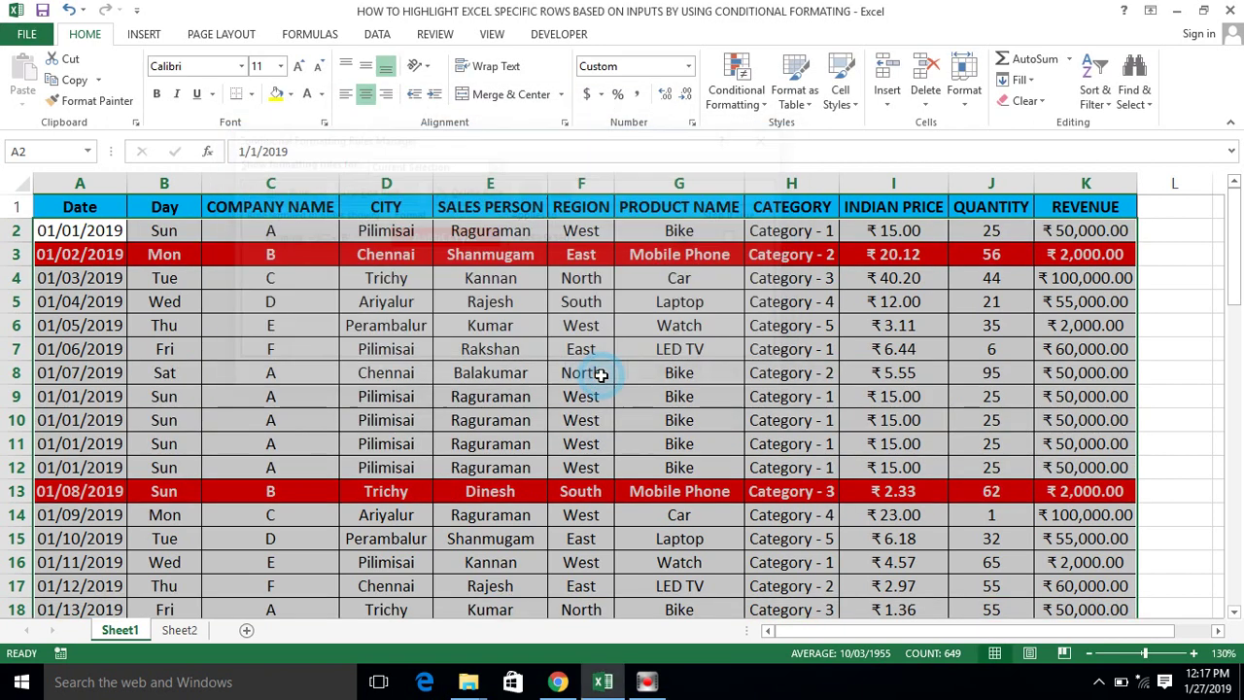
# Scan the company column for red-highlighted rows and return to the table's top-left
pyautogui.click(289, 343)
pyautogui.press('Down')
pyautogui.press('Down')
pyautogui.press('Down')
pyautogui.press('Down')
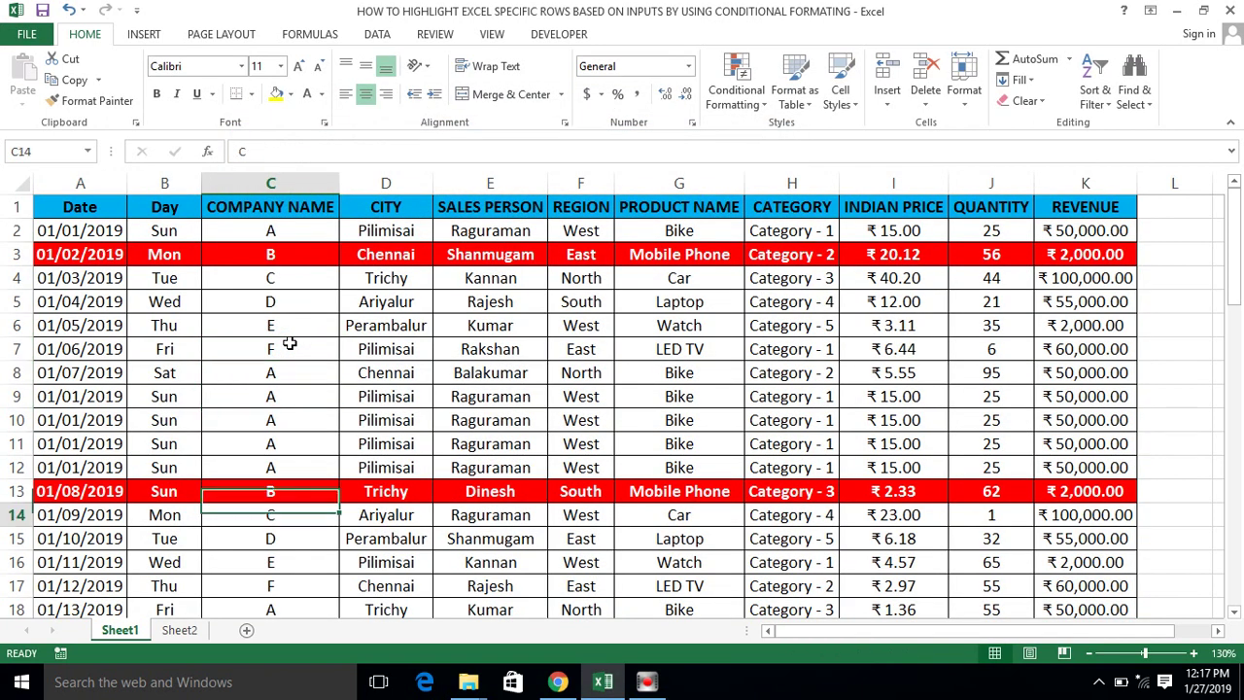
pyautogui.press('Down')
pyautogui.press('Down')
pyautogui.press('Down')
pyautogui.press('Down')
pyautogui.press('Down')
pyautogui.press('Down')
pyautogui.press('Up')
pyautogui.press('Up')
pyautogui.press('Up')
pyautogui.press('Up')
pyautogui.press('Up')
pyautogui.hotkey('ctrl', 'Up')
pyautogui.hotkey('ctrl', 'Left')
pyautogui.press('Down')
pyautogui.press('Right')
pyautogui.press('Right')
pyautogui.press('Left')
pyautogui.press('Left')
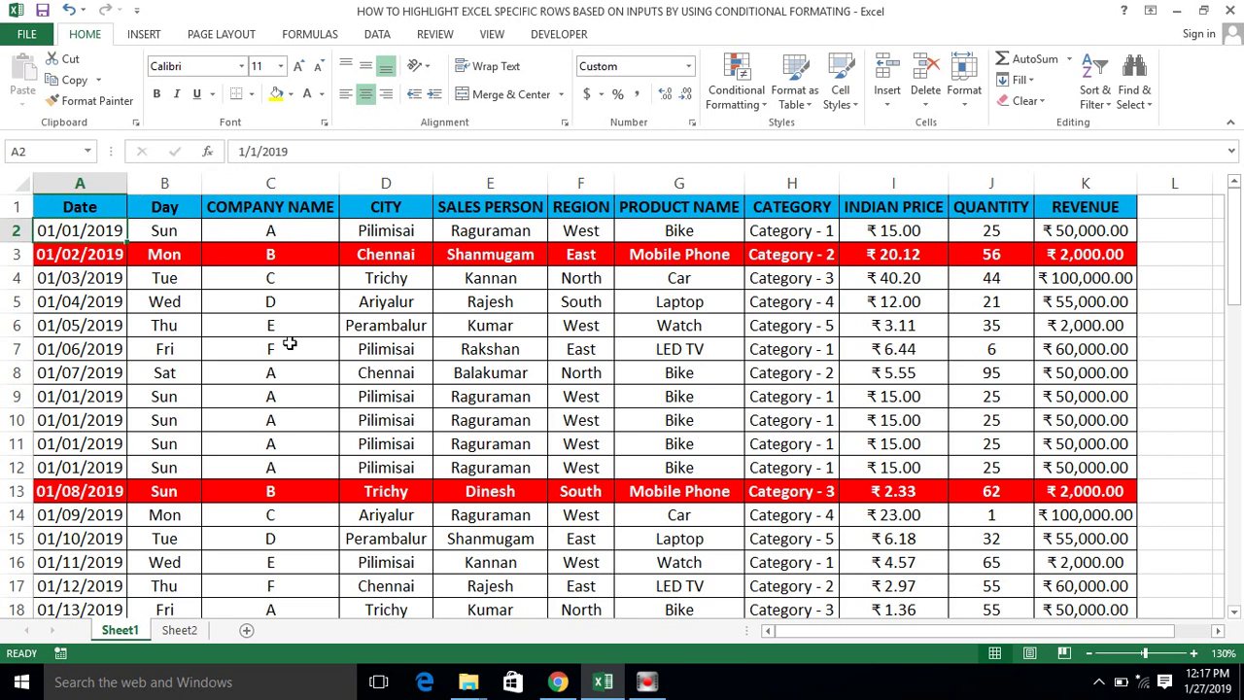
# Select A2:K60 and clear its conditional formatting rules
pyautogui.hotkey('ctrl', 'shift', 'Right')
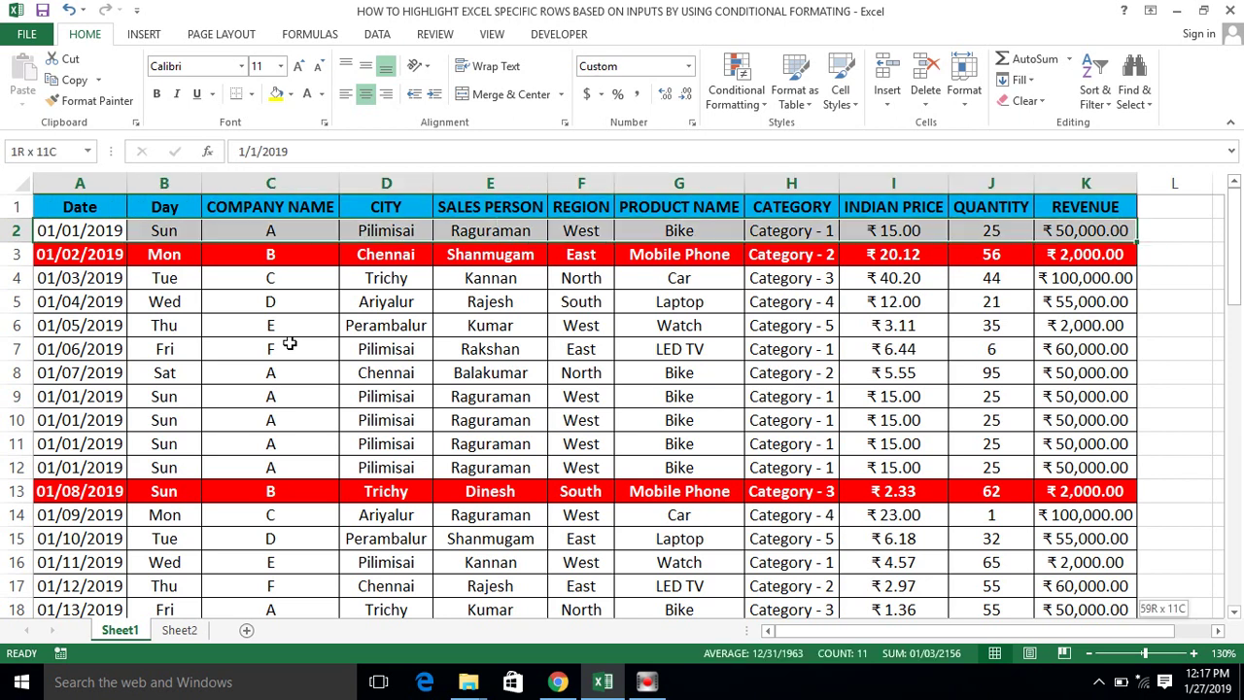
pyautogui.hotkey('ctrl', 'shift', 'Down')
pyautogui.click(749, 102)
pyautogui.moveTo(760, 350)
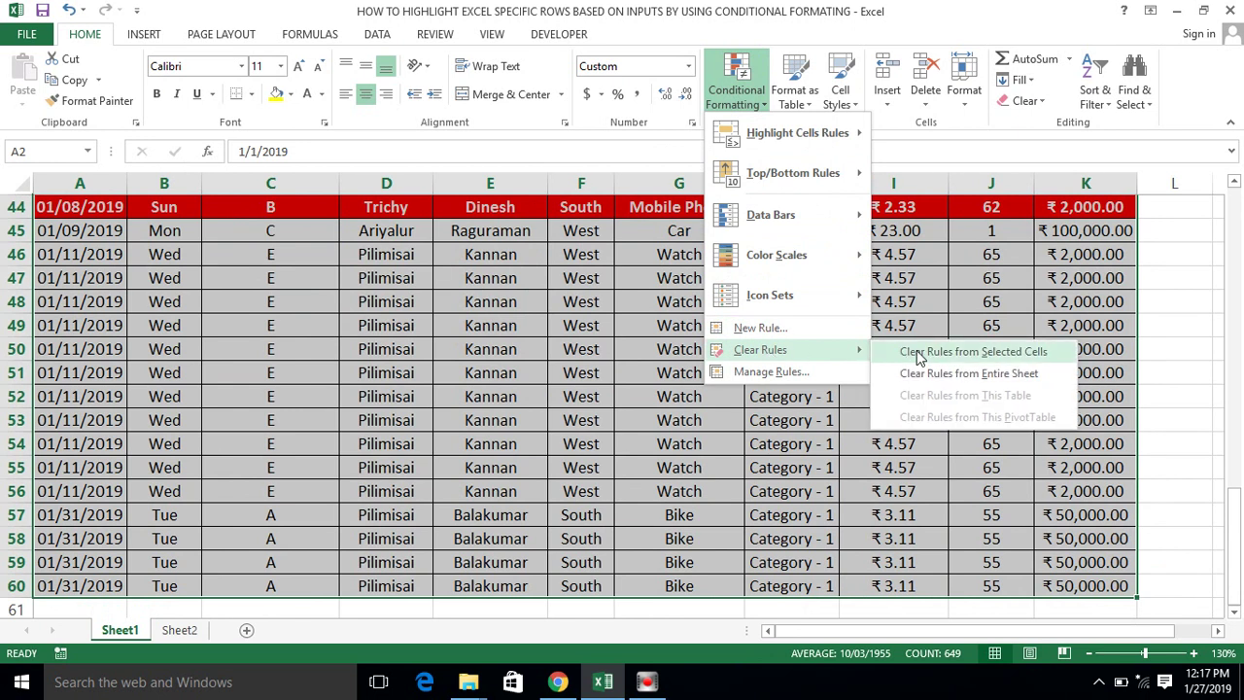
pyautogui.click(914, 352)
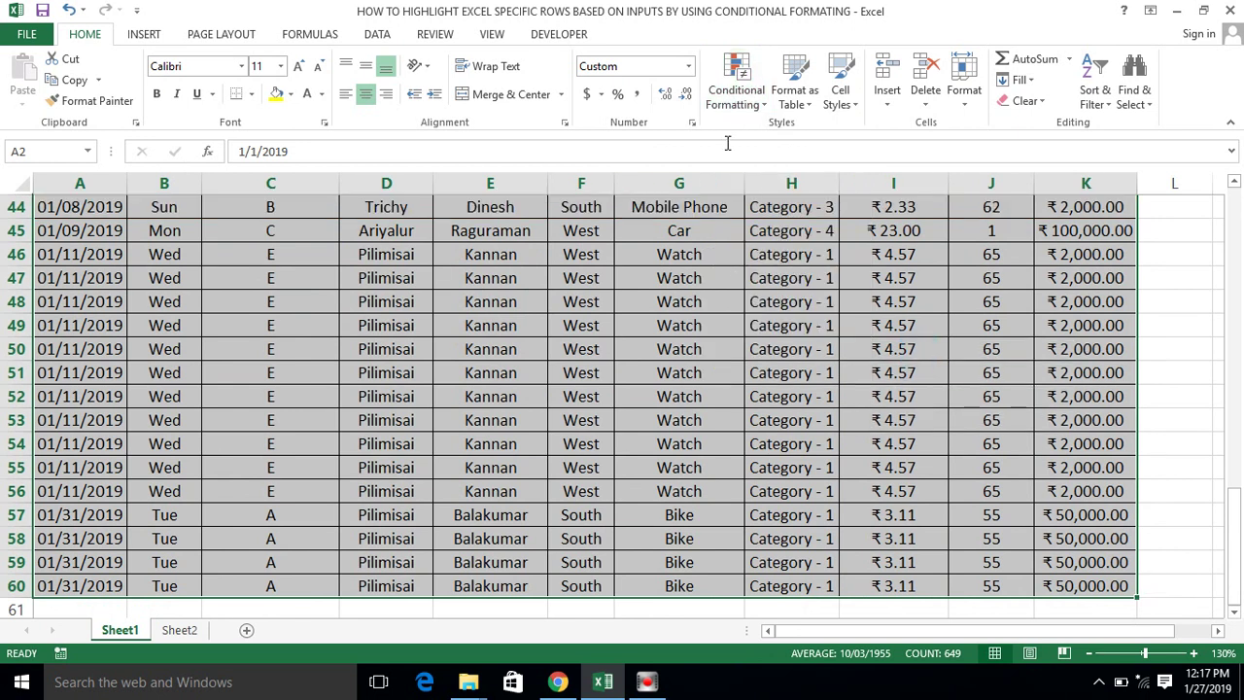
pyautogui.click(627, 278)
# Enter the label 'Input' in cell M1 beside the table
pyautogui.hotkey('ctrl', 'Up')
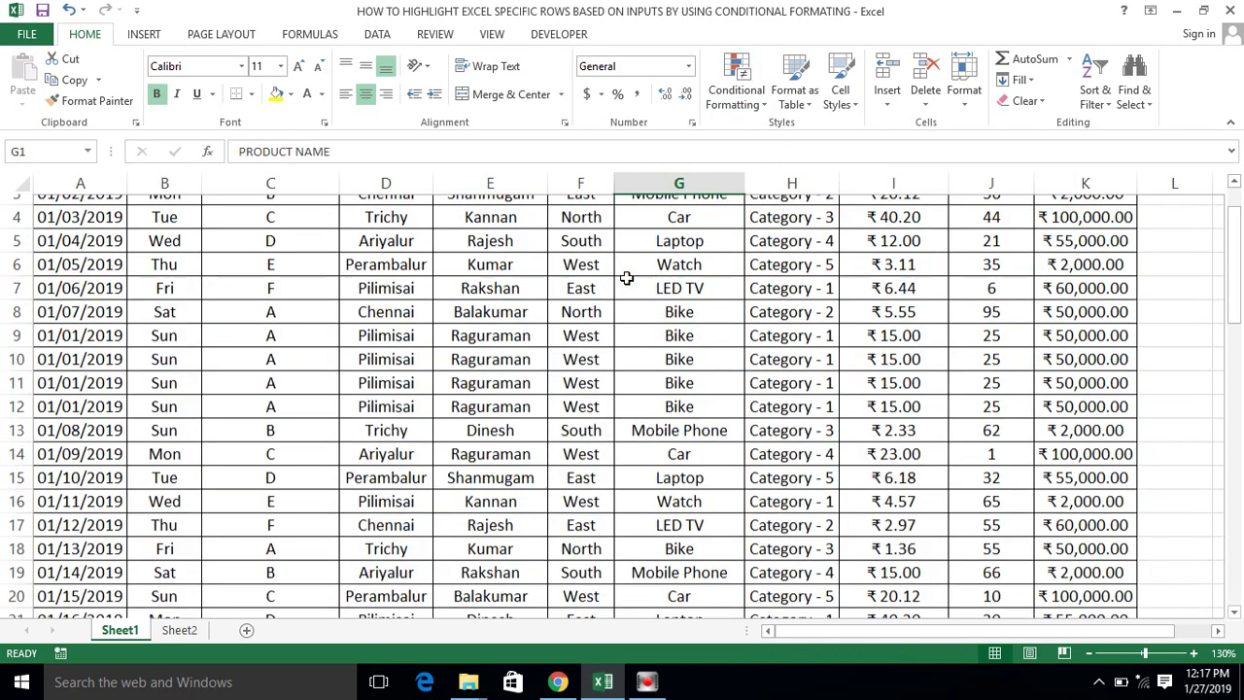
pyautogui.press('Down')
pyautogui.press('Down')
pyautogui.hotkey('ctrl', 'Down')
pyautogui.hotkey('ctrl', 'Up')
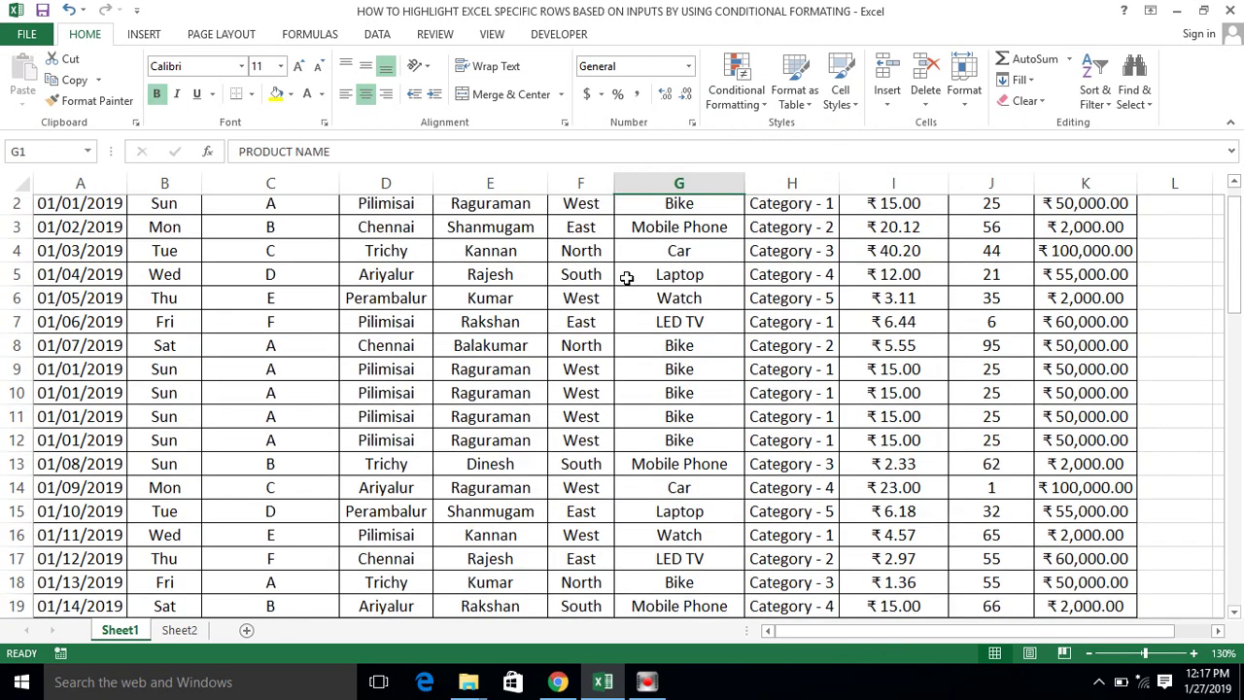
pyautogui.press('Right')
pyautogui.press('Right')
pyautogui.press('Right')
pyautogui.press('Right')
pyautogui.press('Right')
pyautogui.press('Left')
pyautogui.press('Right')
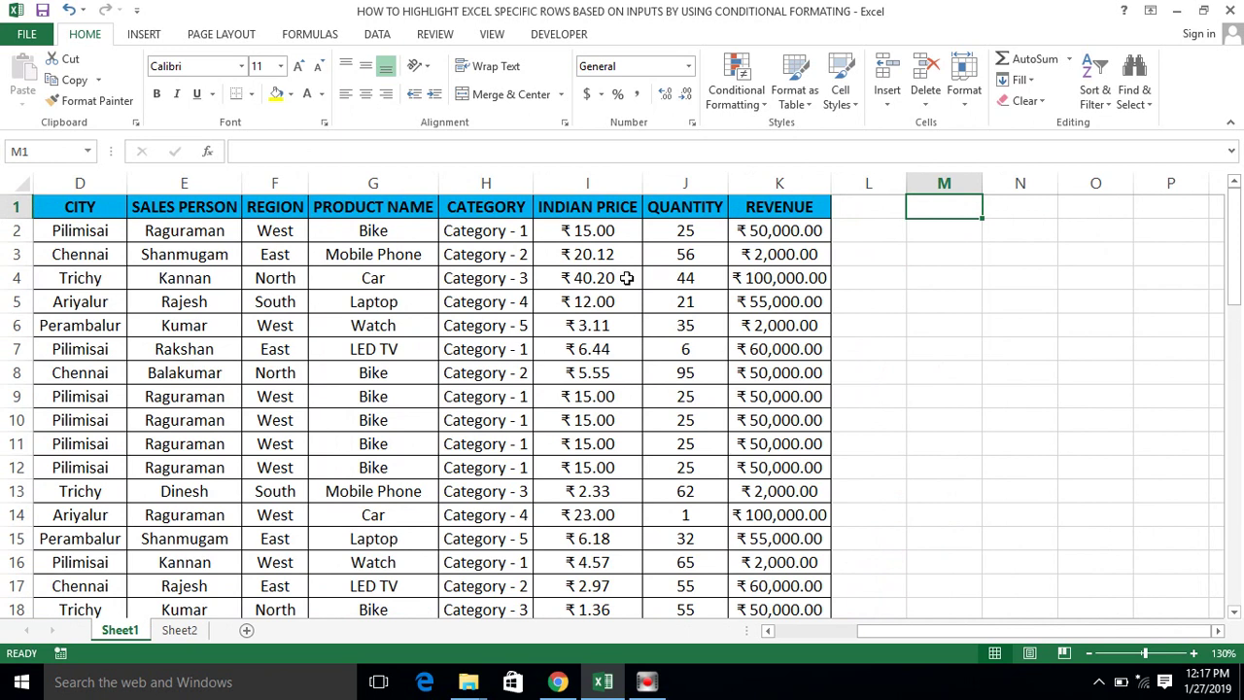
pyautogui.write('Input')
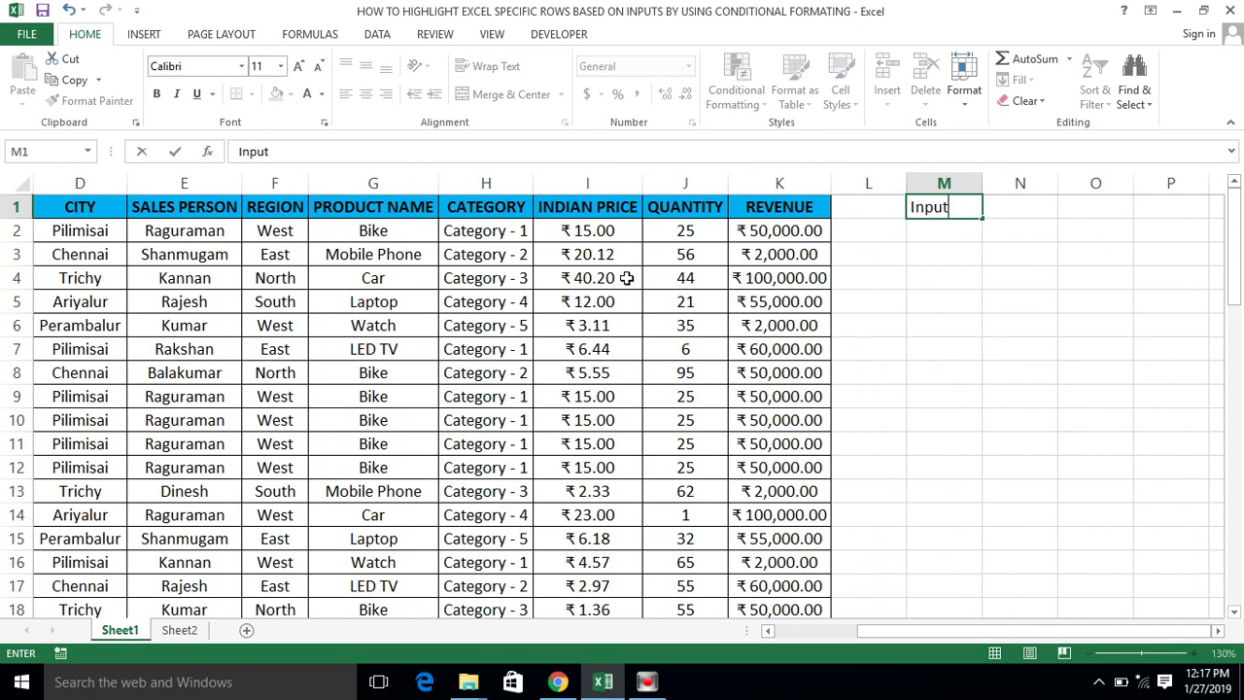
pyautogui.press('Return')
# Enter A as the input value in cell N1
pyautogui.press('Up')
pyautogui.press('Right')
pyautogui.press('Left')
pyautogui.press('Down')
pyautogui.press('Up')
pyautogui.press('Right')
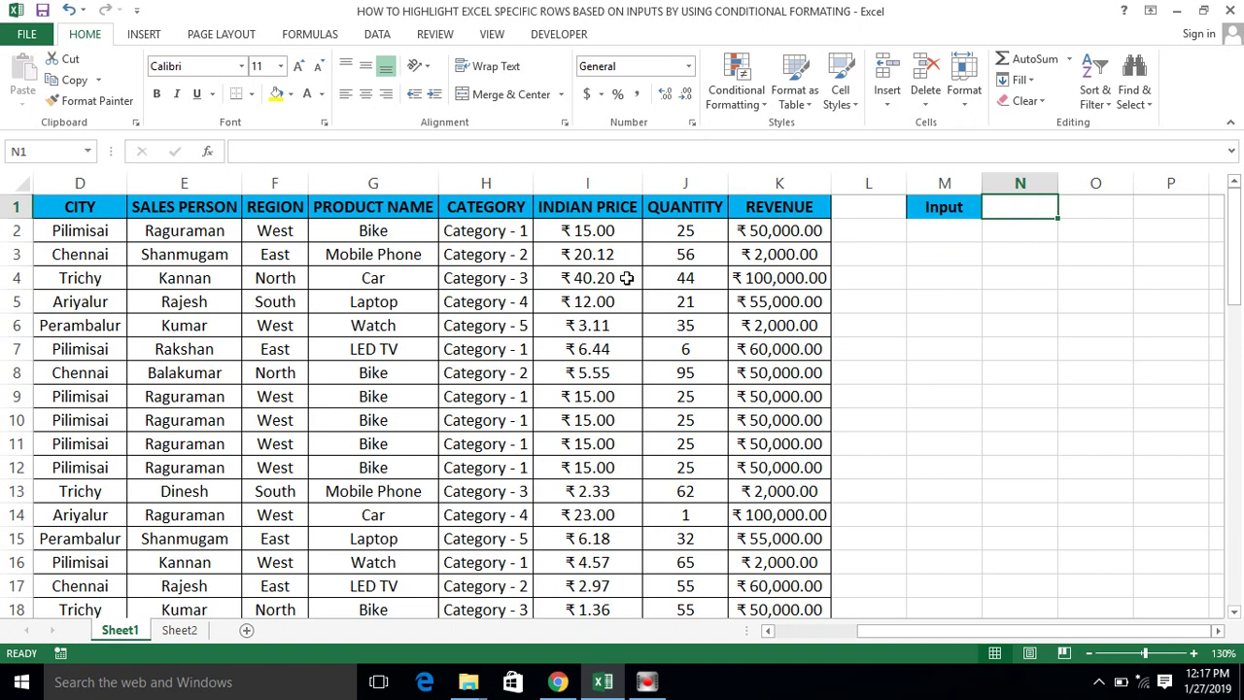
pyautogui.write('A')
pyautogui.press('Return')
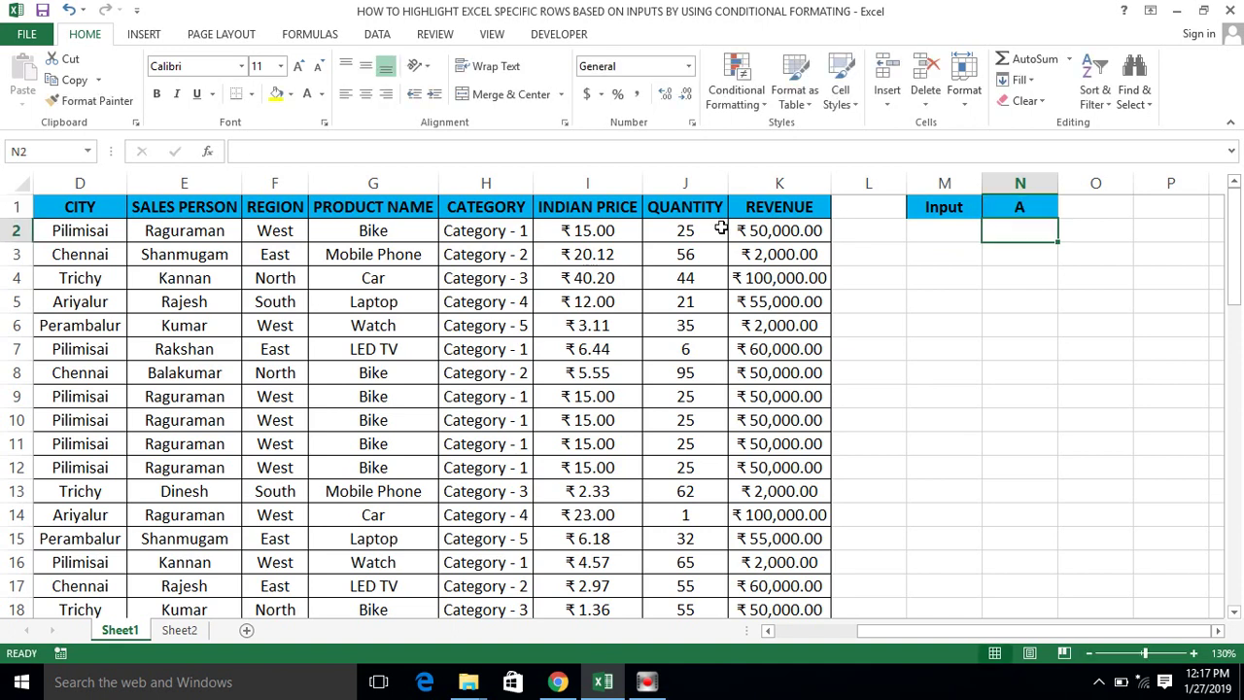
# Give cell N1 a yellow fill color
pyautogui.click(1020, 209)
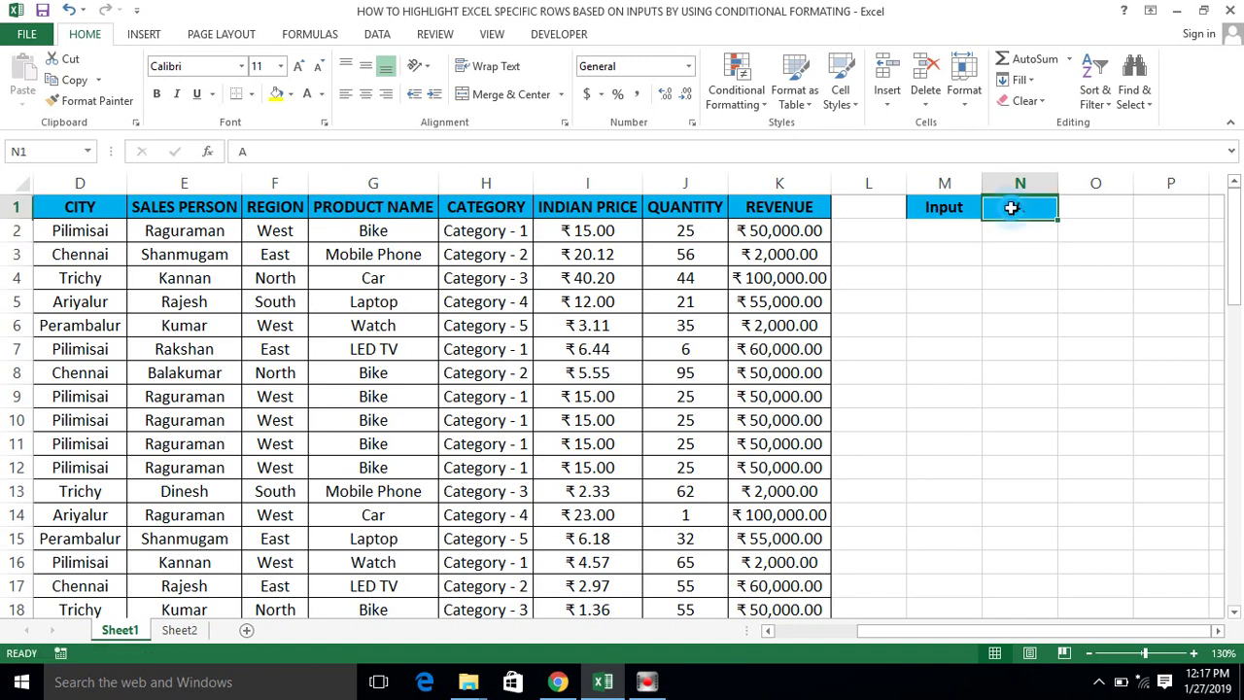
pyautogui.click(276, 93)
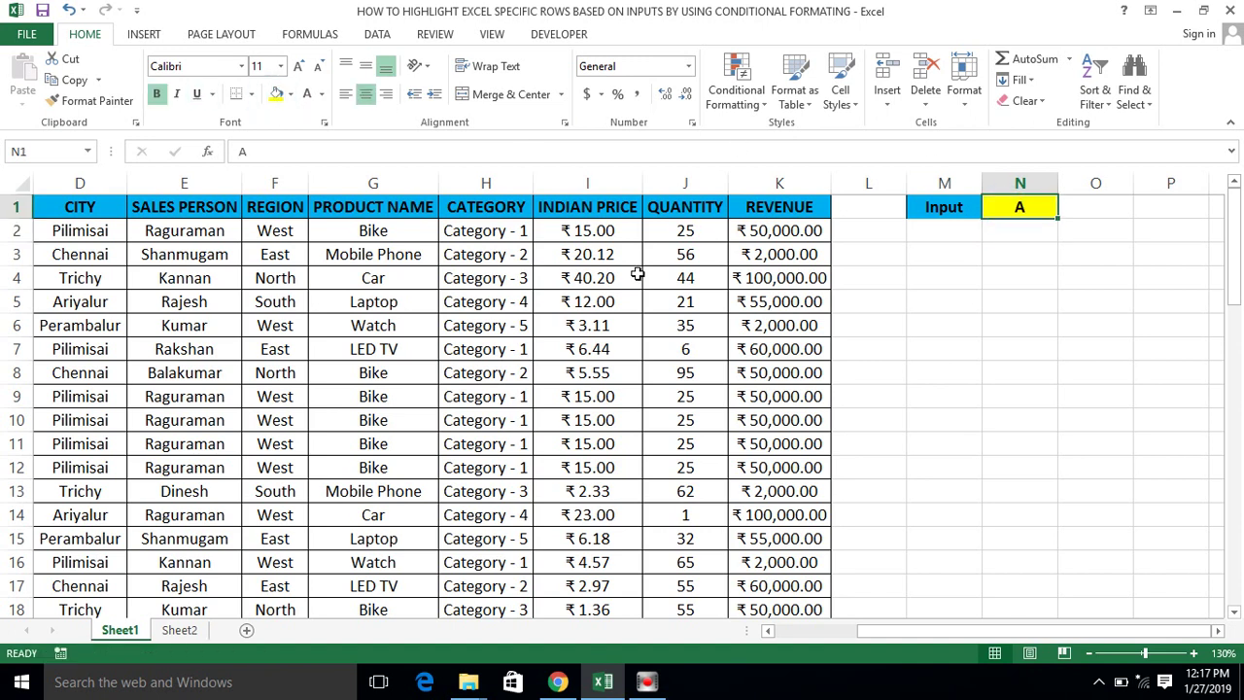
pyautogui.press('Left')
pyautogui.press('Left')
pyautogui.press('Down')
pyautogui.press('Up')
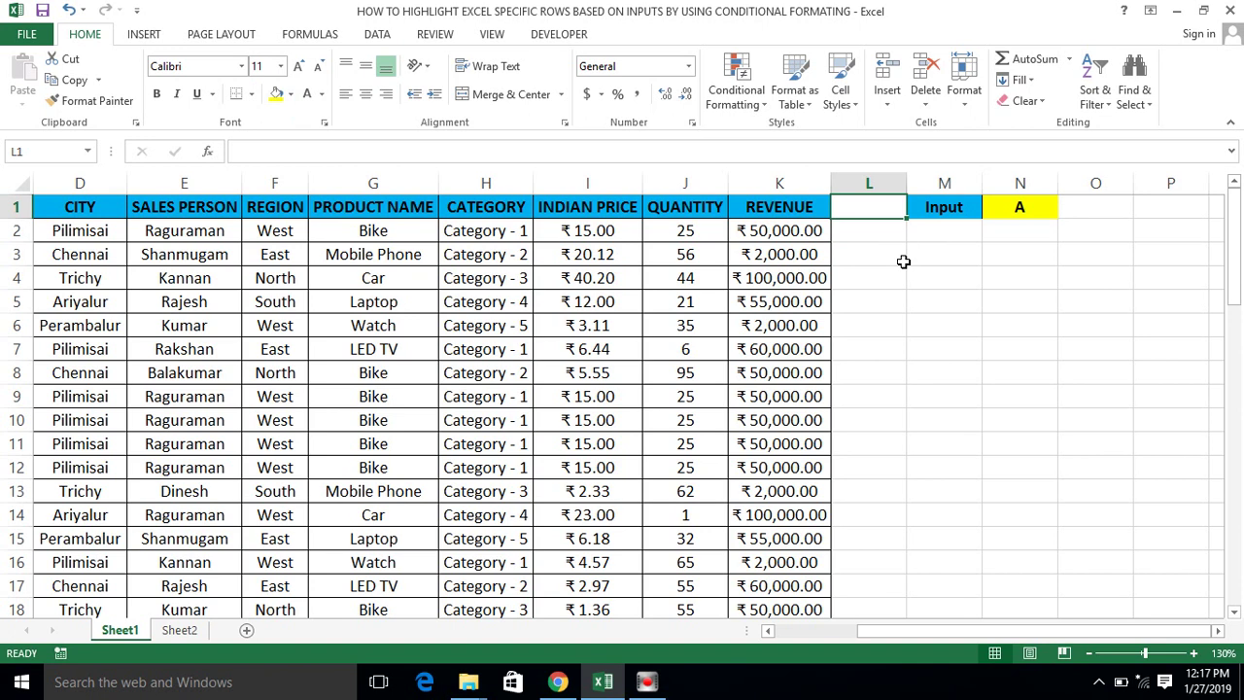
pyautogui.hotkey('ctrl', 'Left')
pyautogui.hotkey('ctrl', 'Left')
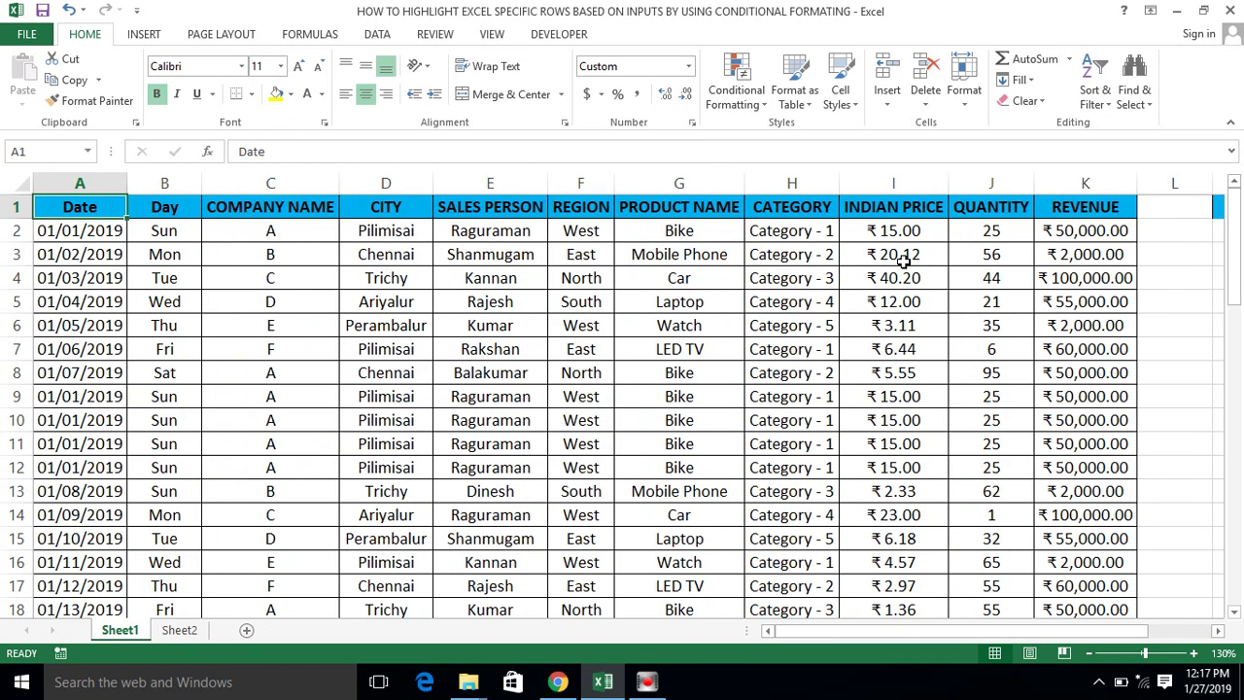
# Select A2:K60 and start a new formula-based conditional formatting rule
pyautogui.press('Down')
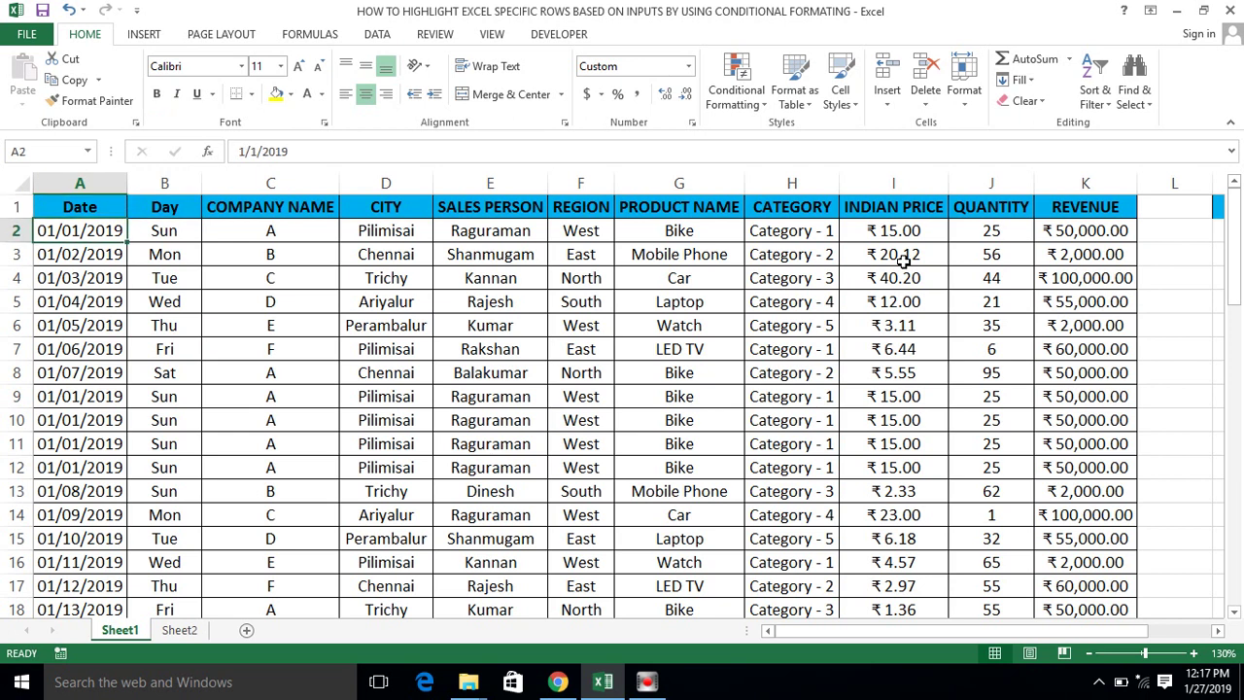
pyautogui.hotkey('ctrl', 'shift', 'Right')
pyautogui.hotkey('ctrl', 'shift', 'Down')
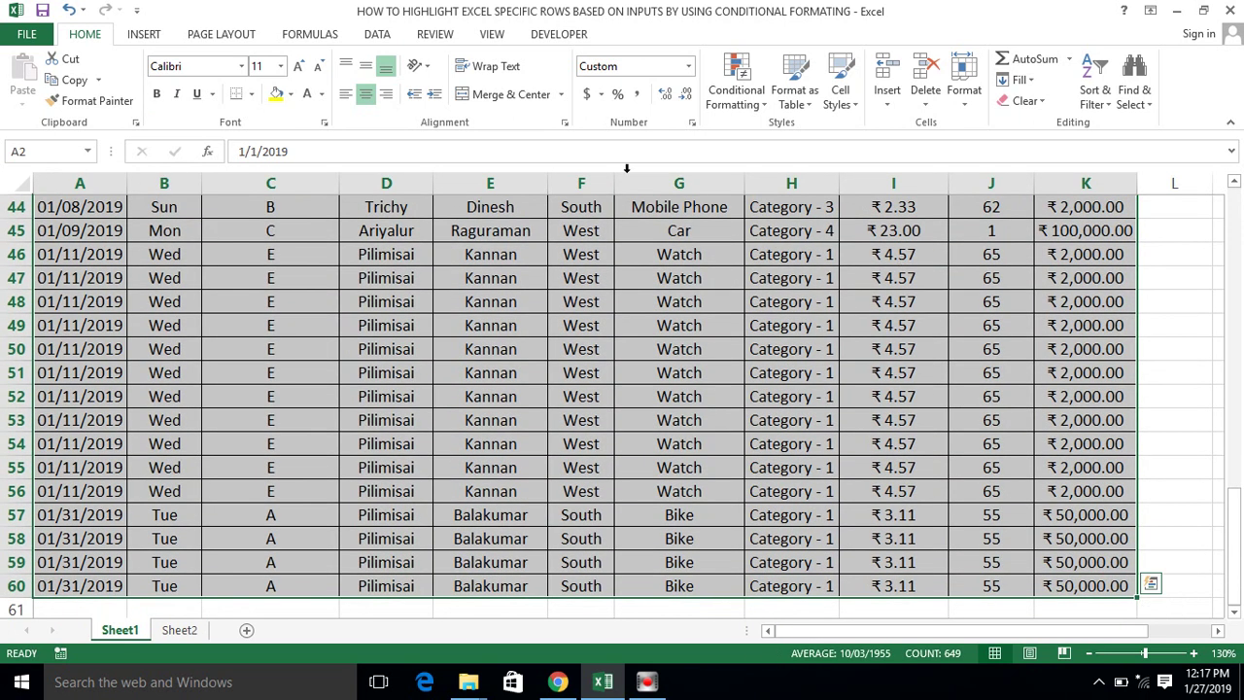
pyautogui.click(736, 90)
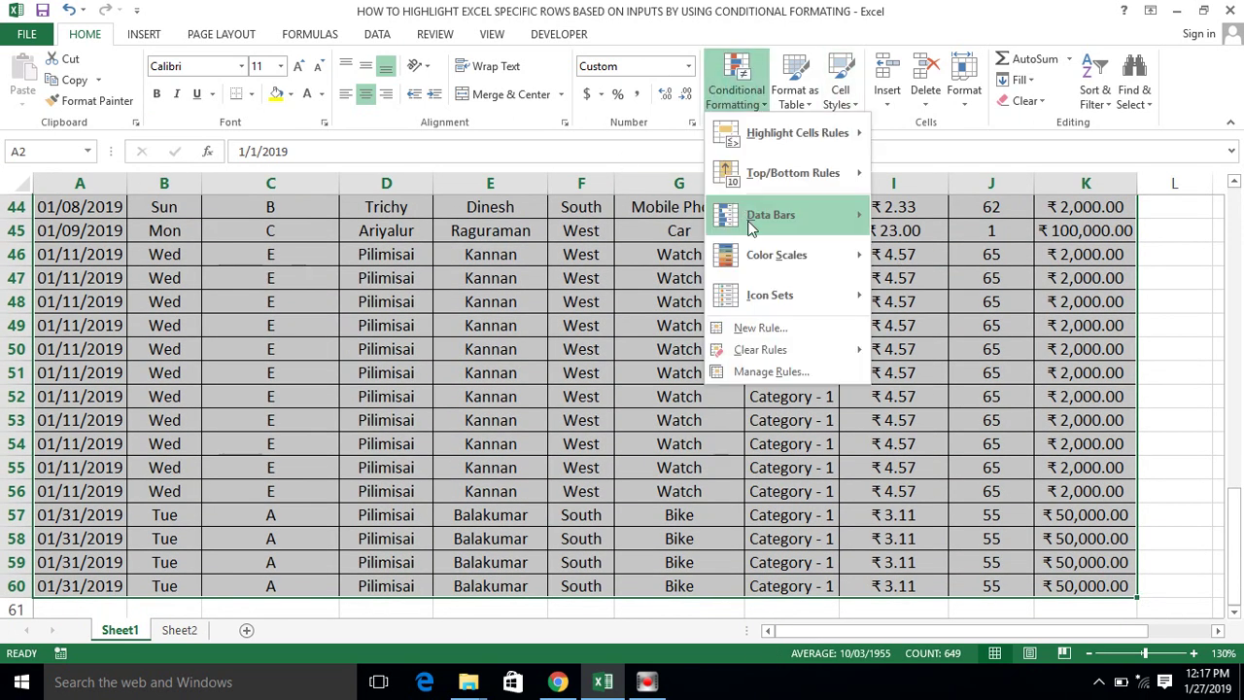
pyautogui.click(758, 335)
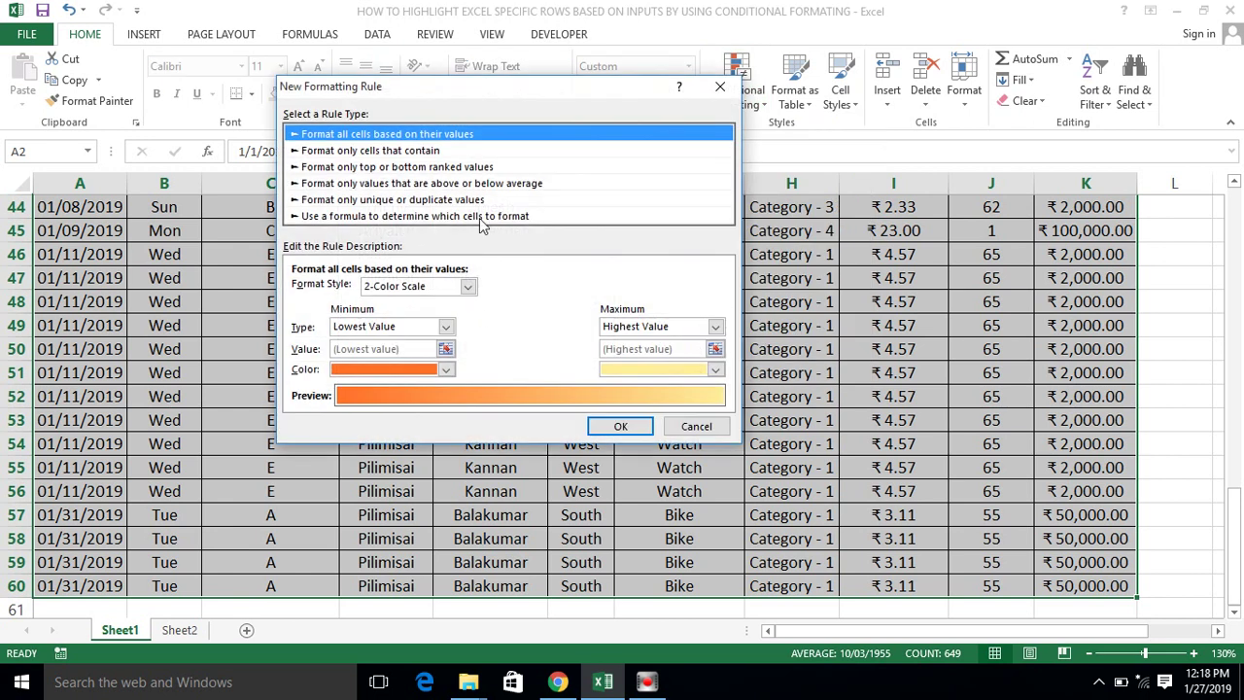
pyautogui.click(481, 215)
# Enter the rule formula =$C2=$N$1, comparing the company column with N1
pyautogui.click(395, 289)
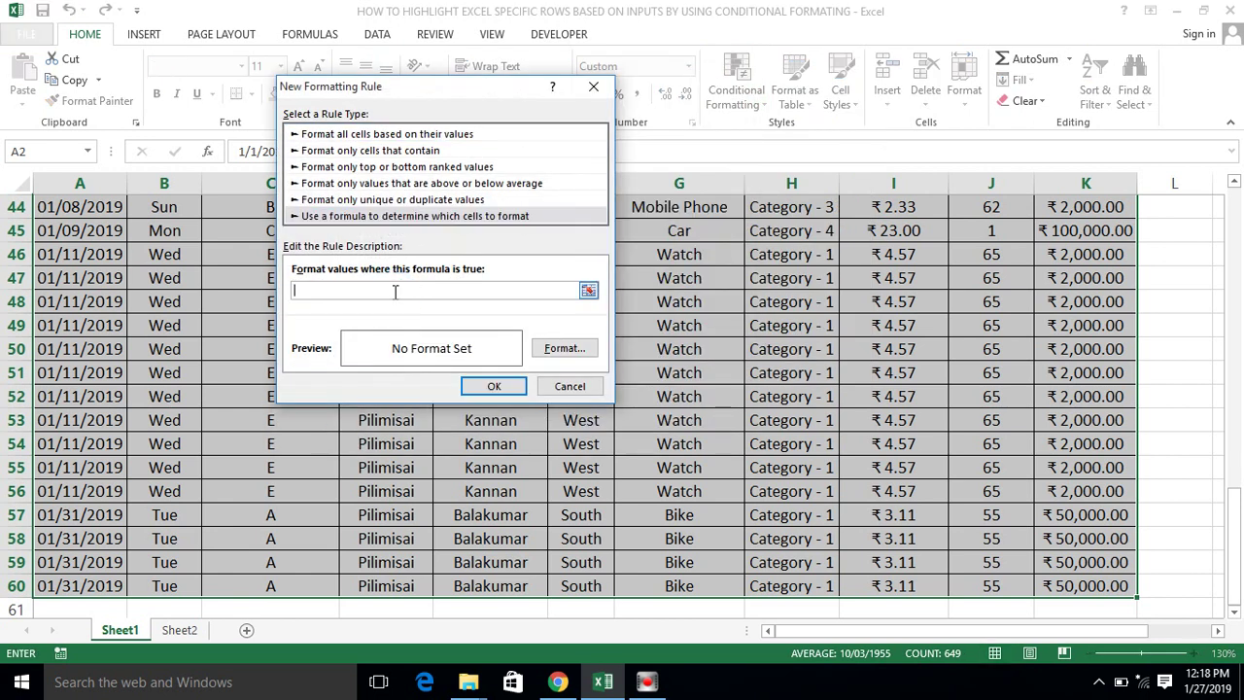
pyautogui.click(252, 301)
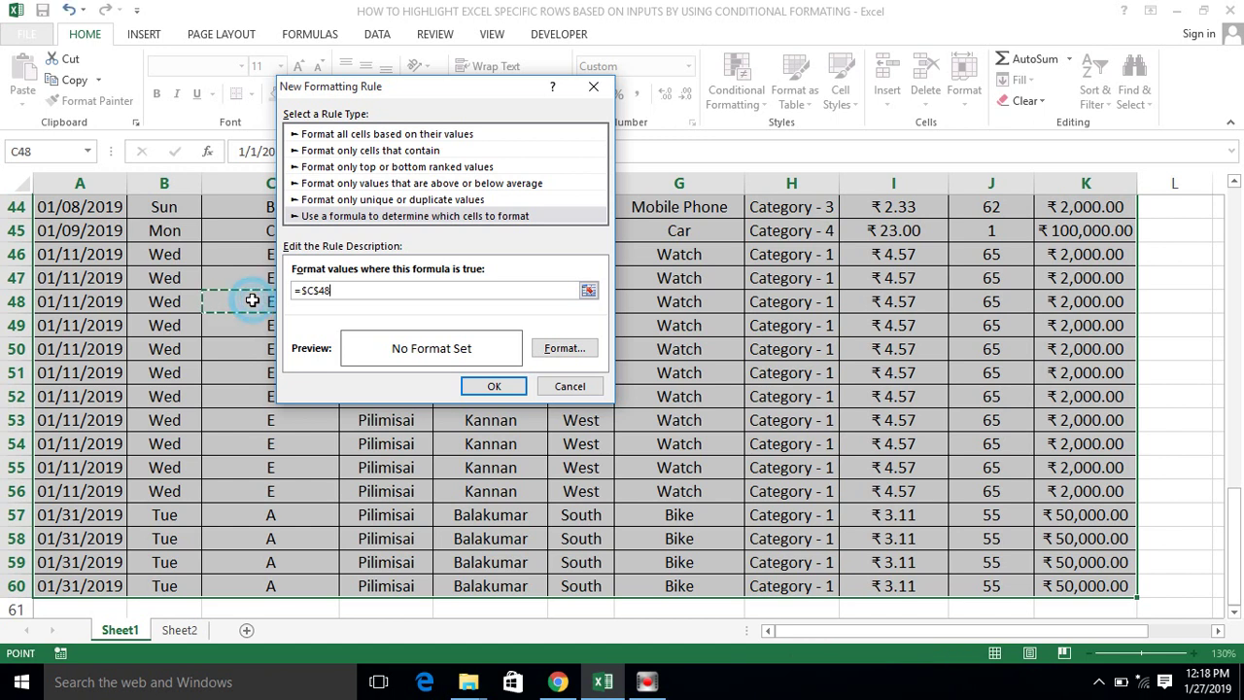
pyautogui.hotkey('ctrl', 'Up')
pyautogui.press('Down')
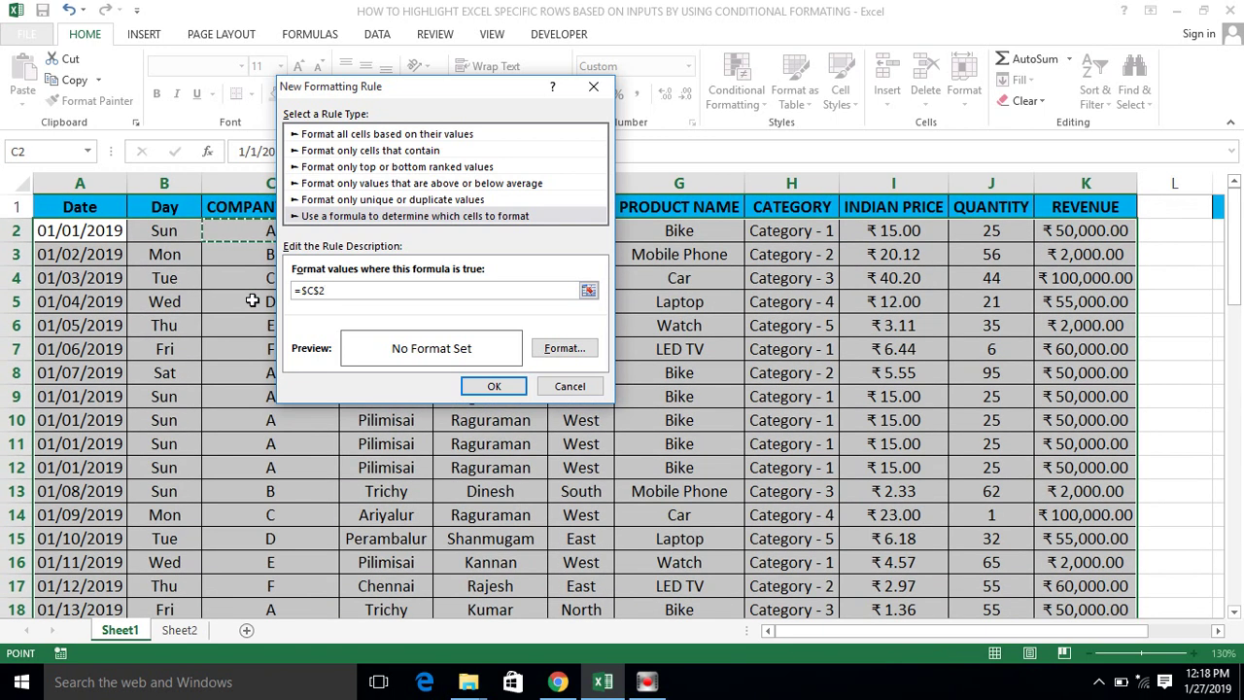
pyautogui.press('F4')
pyautogui.write('=')
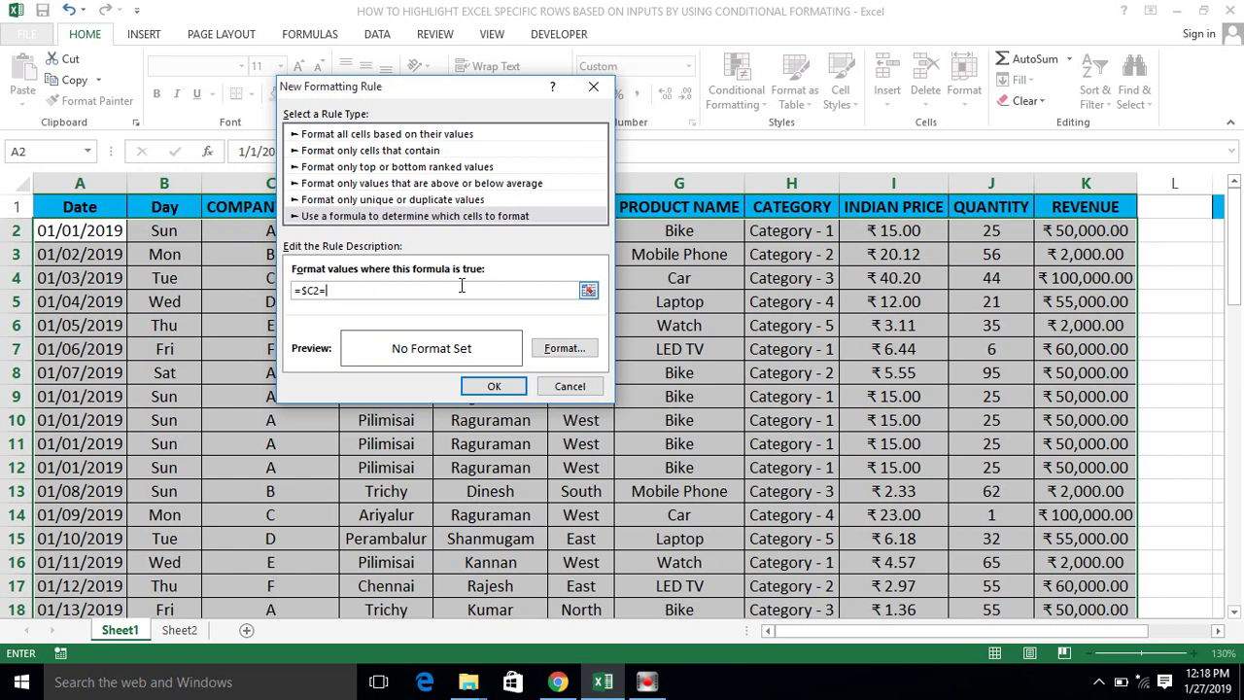
pyautogui.click(1146, 207)
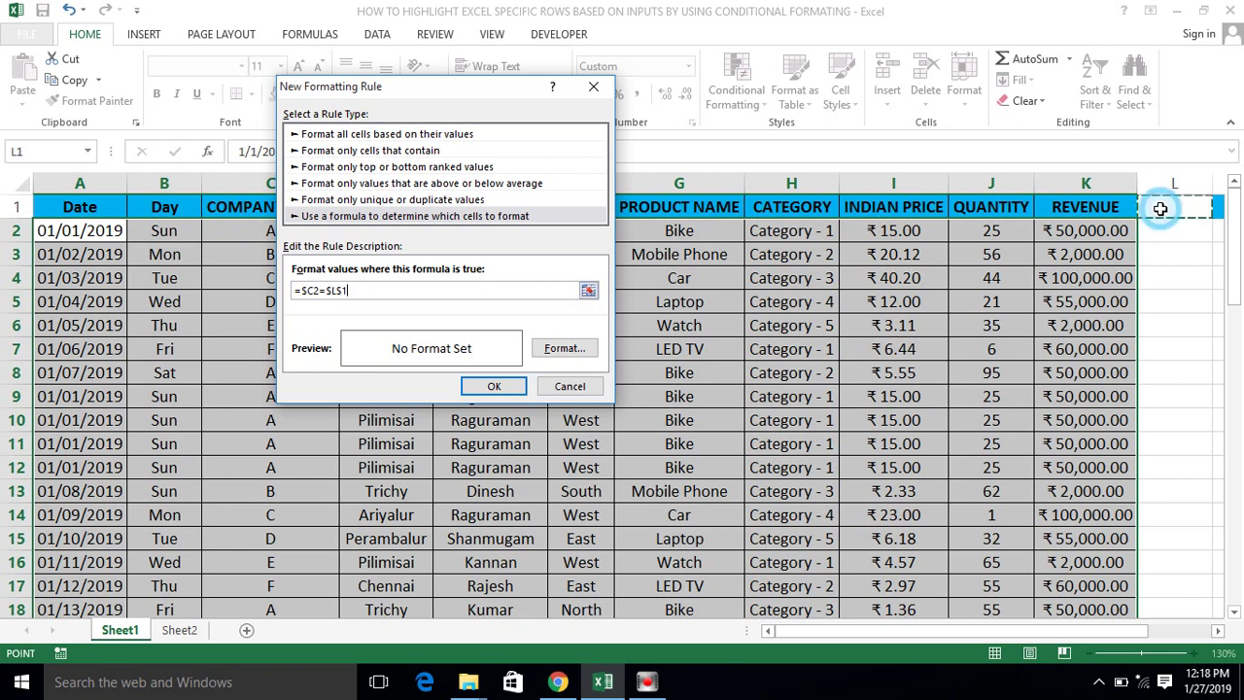
pyautogui.hscroll(2, 1157, 208)
pyautogui.click(1160, 208)
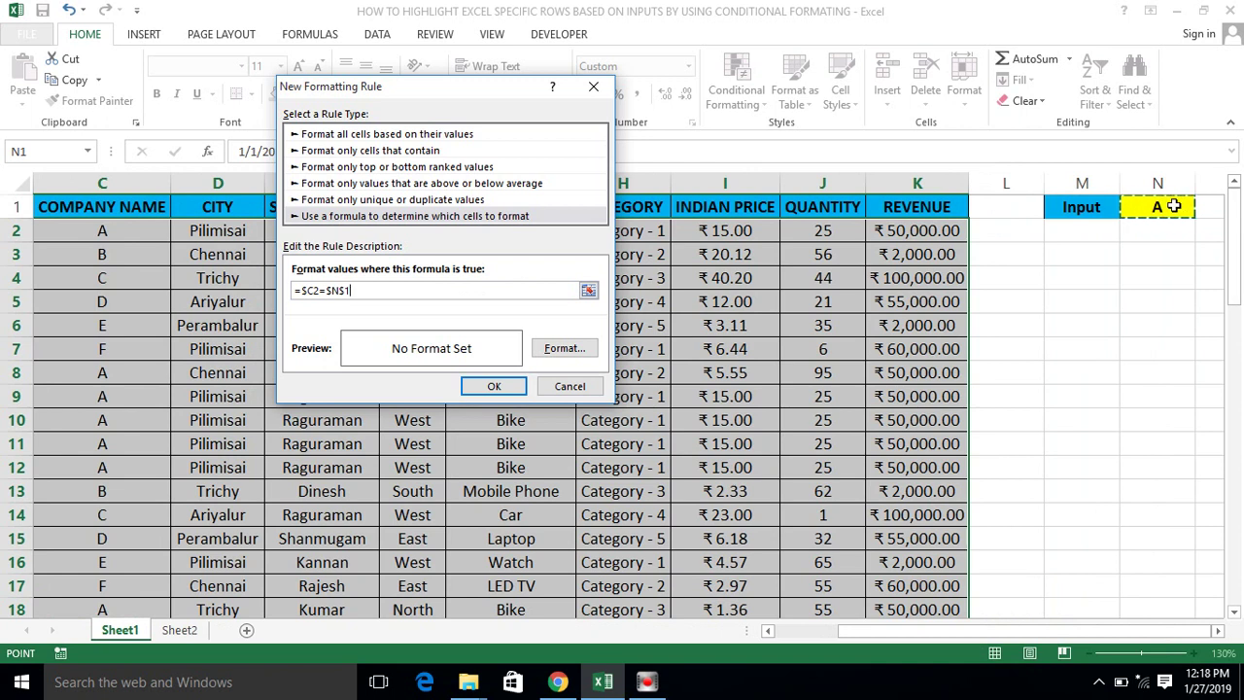
# Format matching rows with red fill and bold white text, then confirm the rule
pyautogui.click(565, 349)
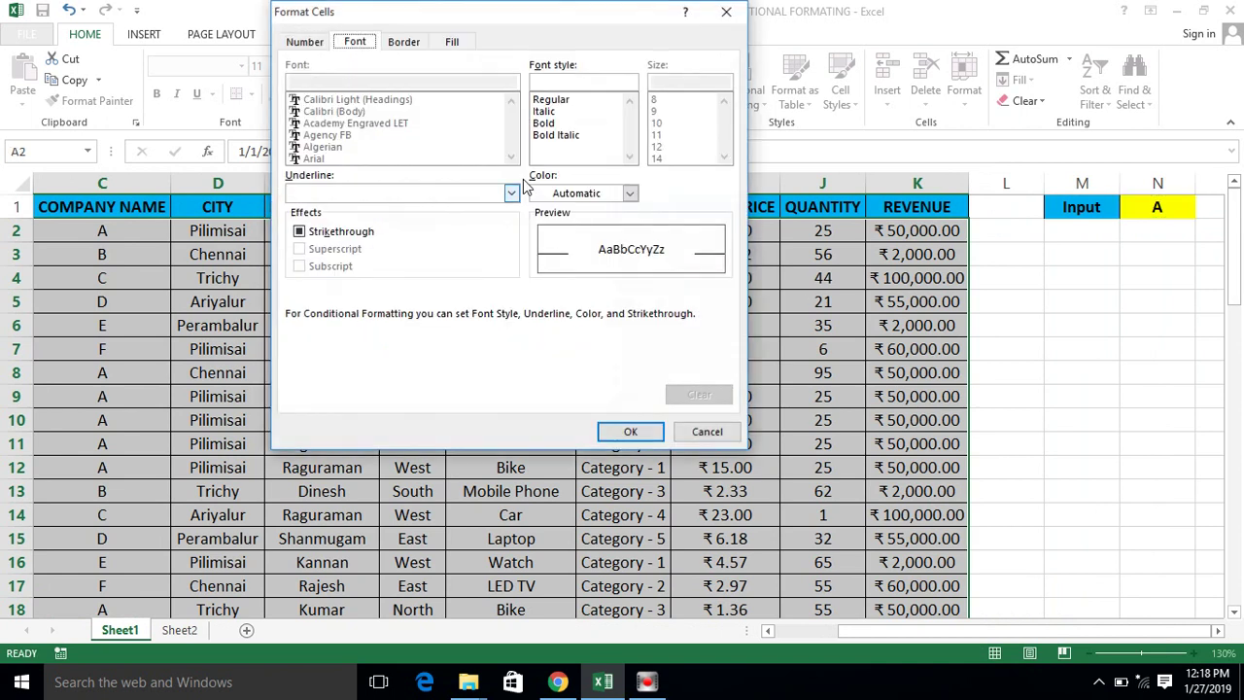
pyautogui.click(452, 42)
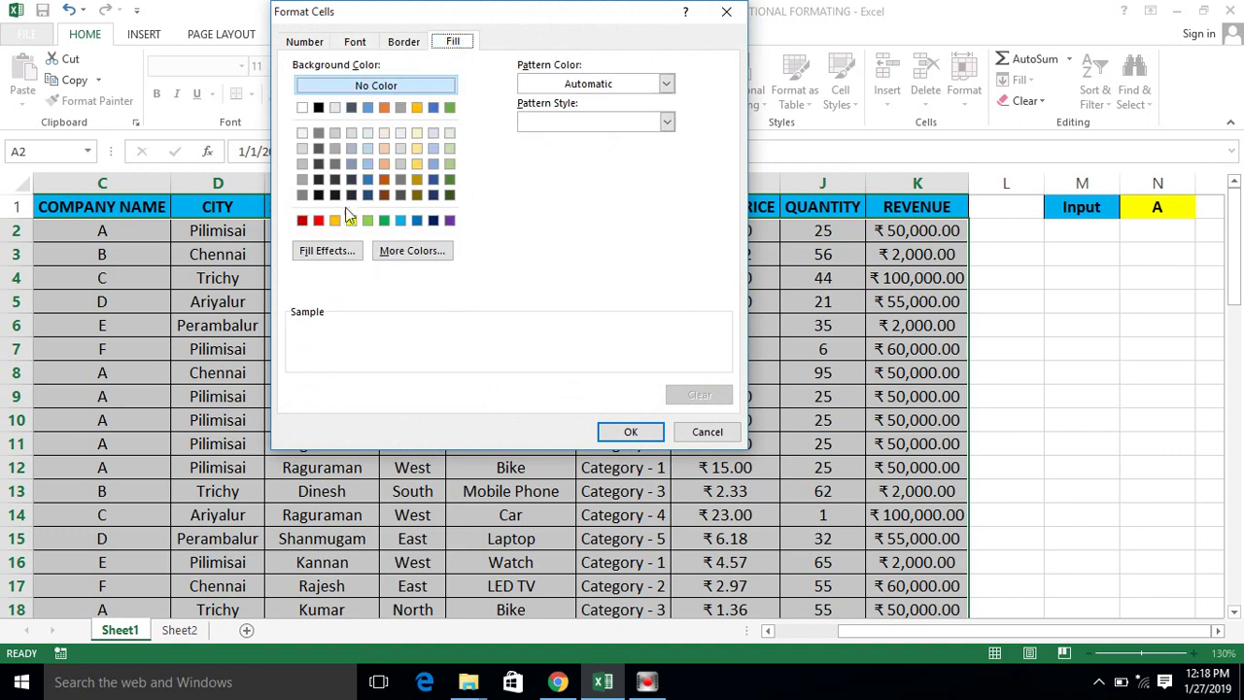
pyautogui.click(319, 221)
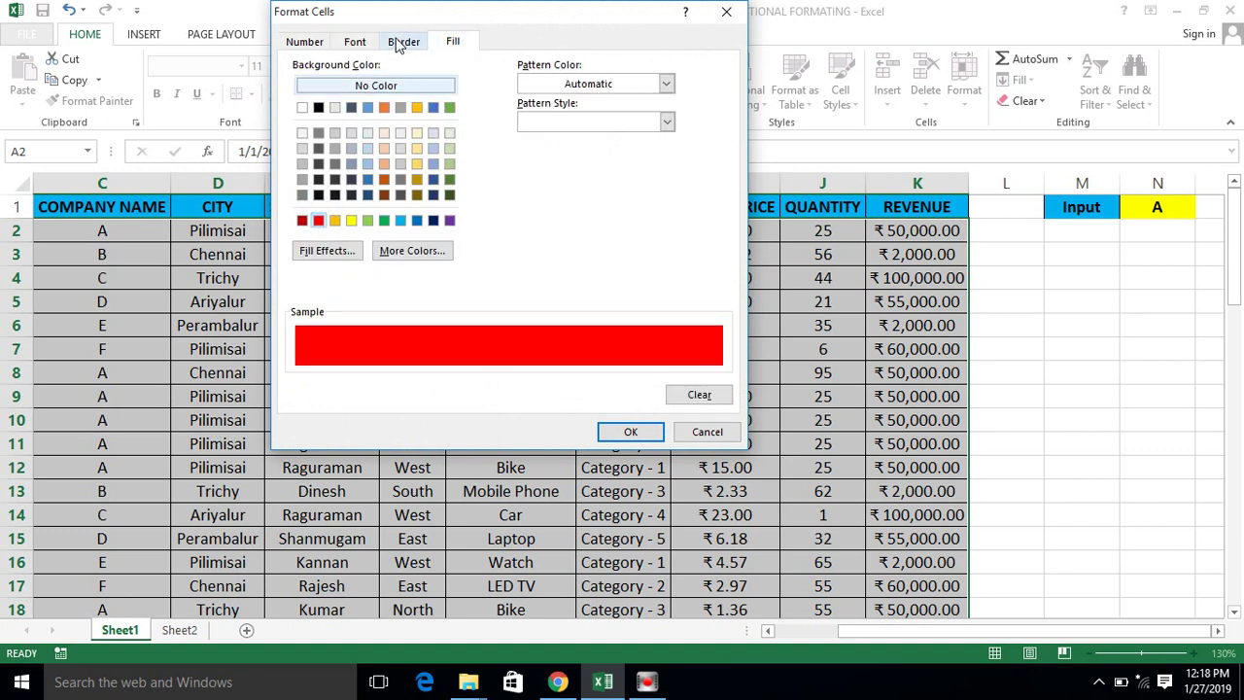
pyautogui.click(354, 41)
pyautogui.click(569, 194)
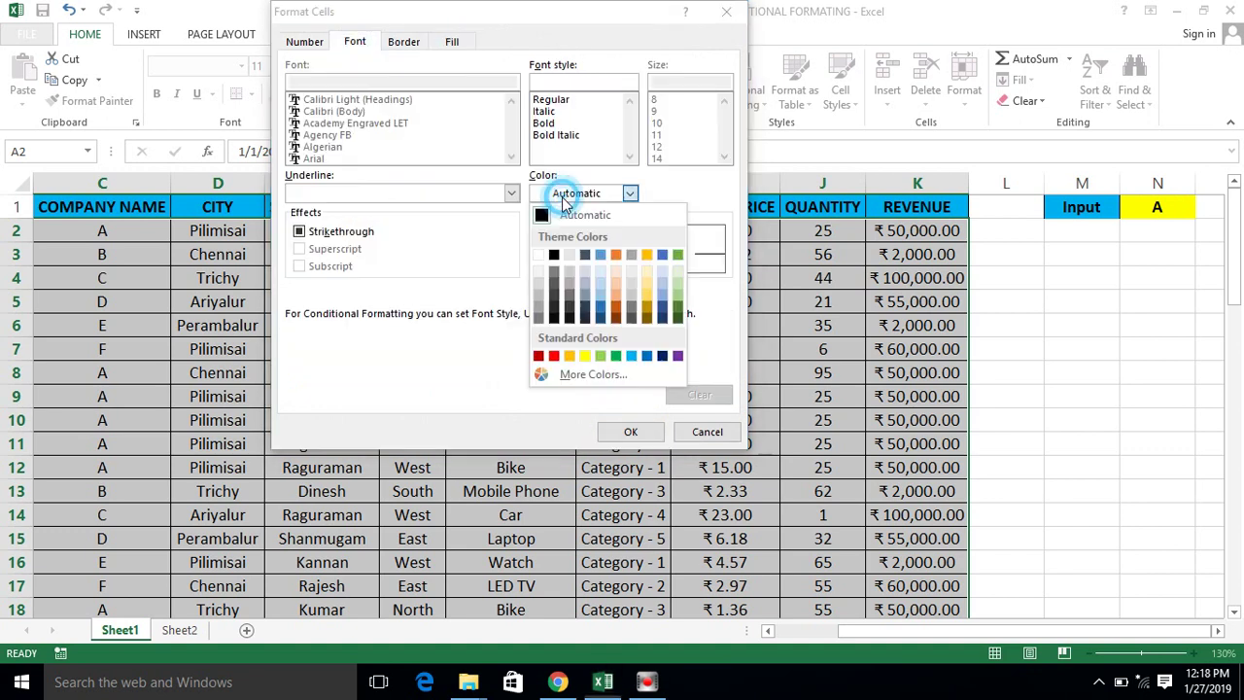
pyautogui.click(541, 255)
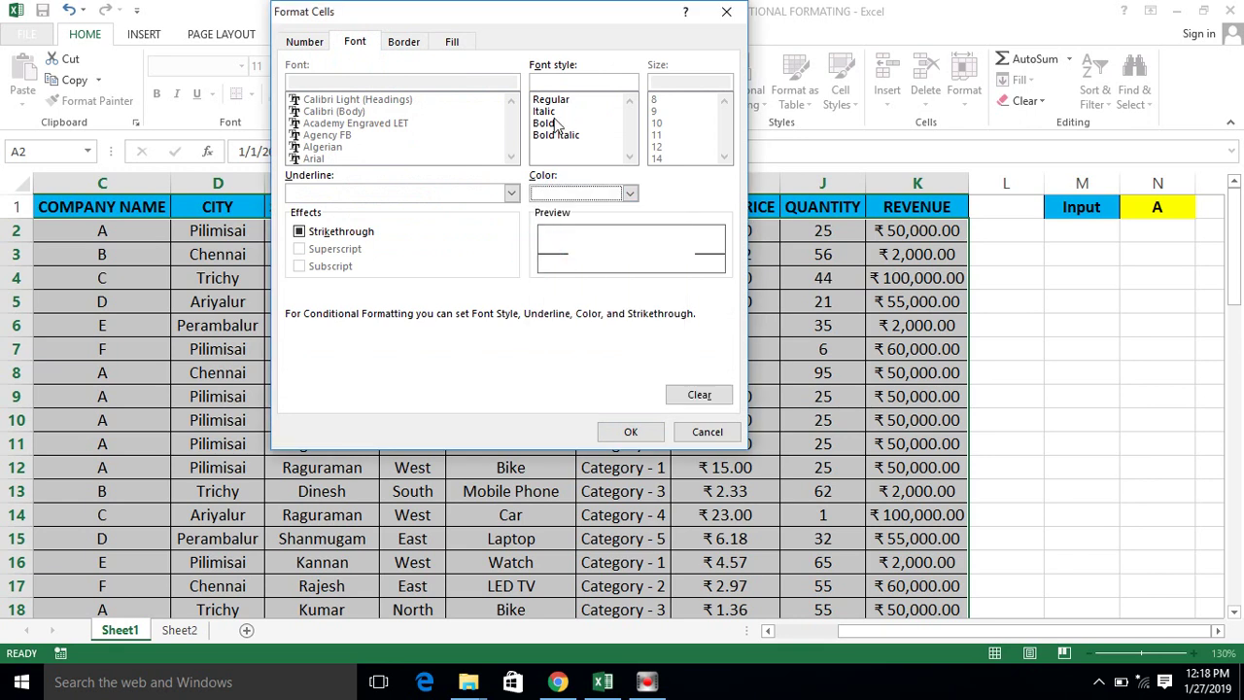
pyautogui.click(556, 123)
pyautogui.click(630, 433)
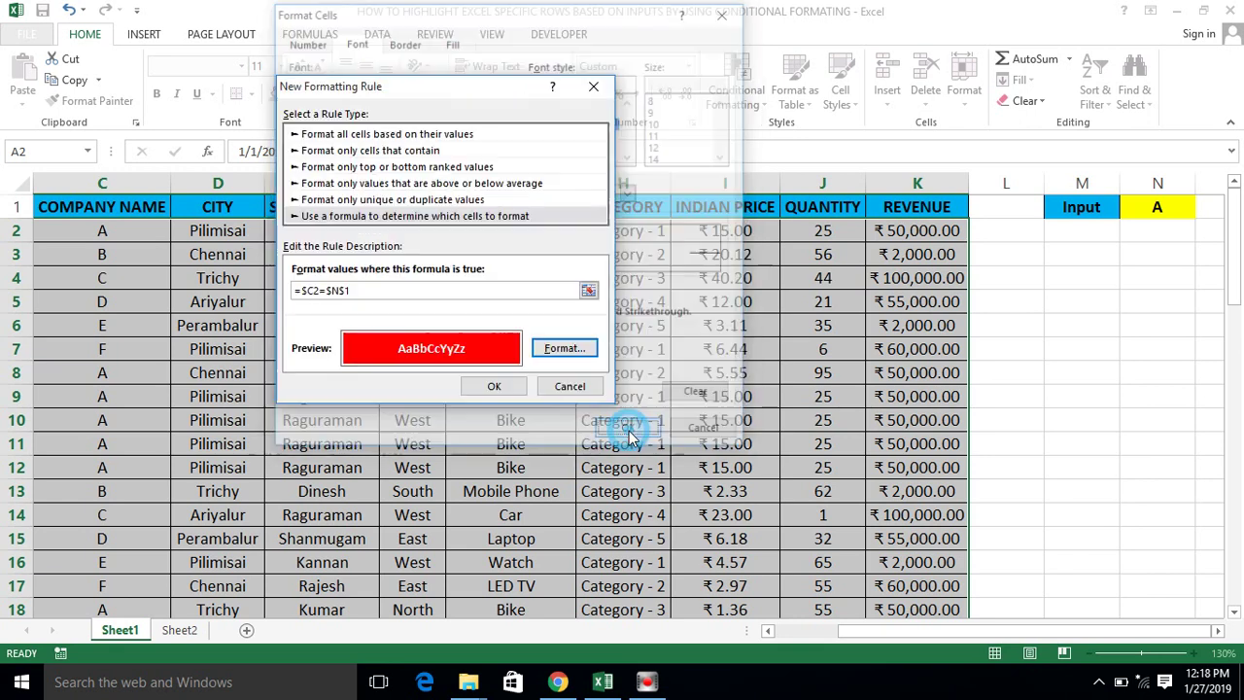
pyautogui.click(489, 385)
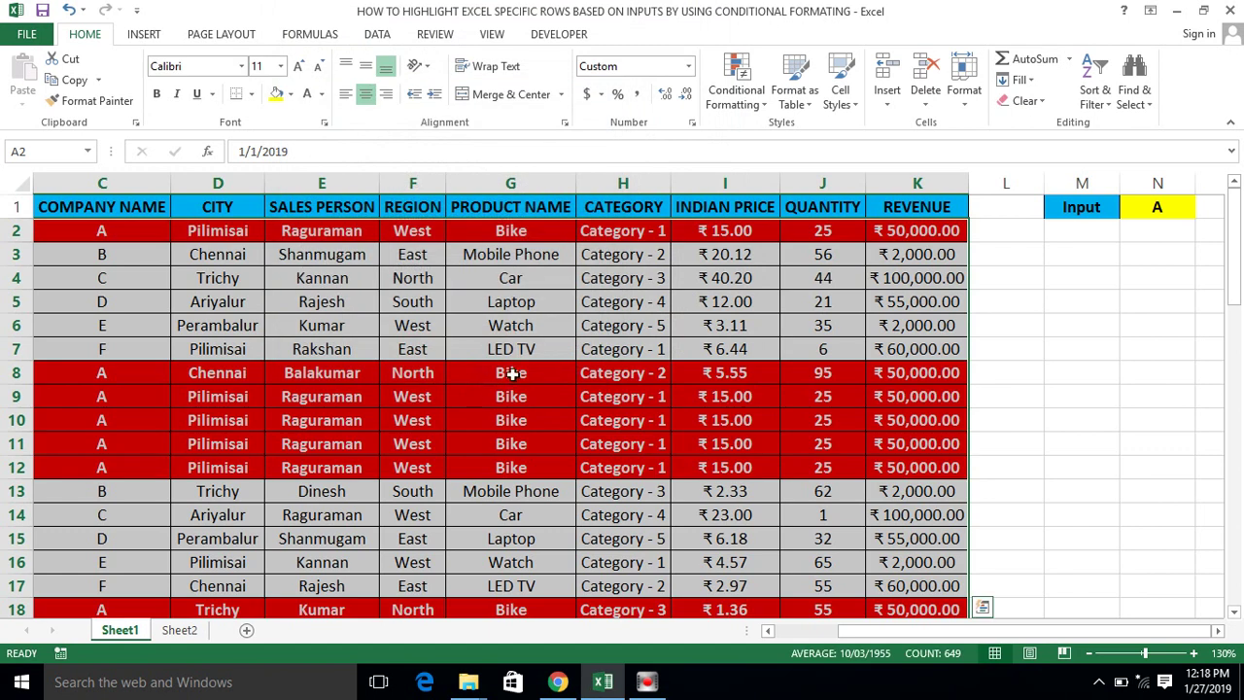
pyautogui.click(999, 296)
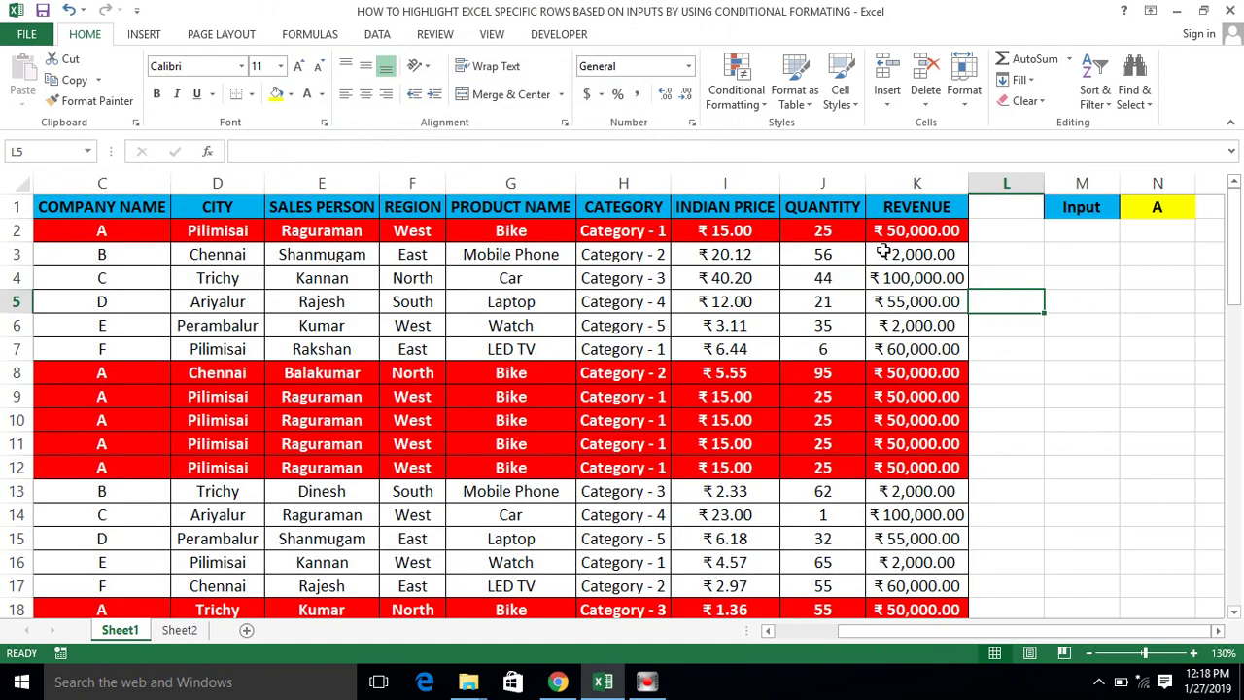
# Change the input in N1 from A to B
pyautogui.click(120, 183)
pyautogui.click(589, 238)
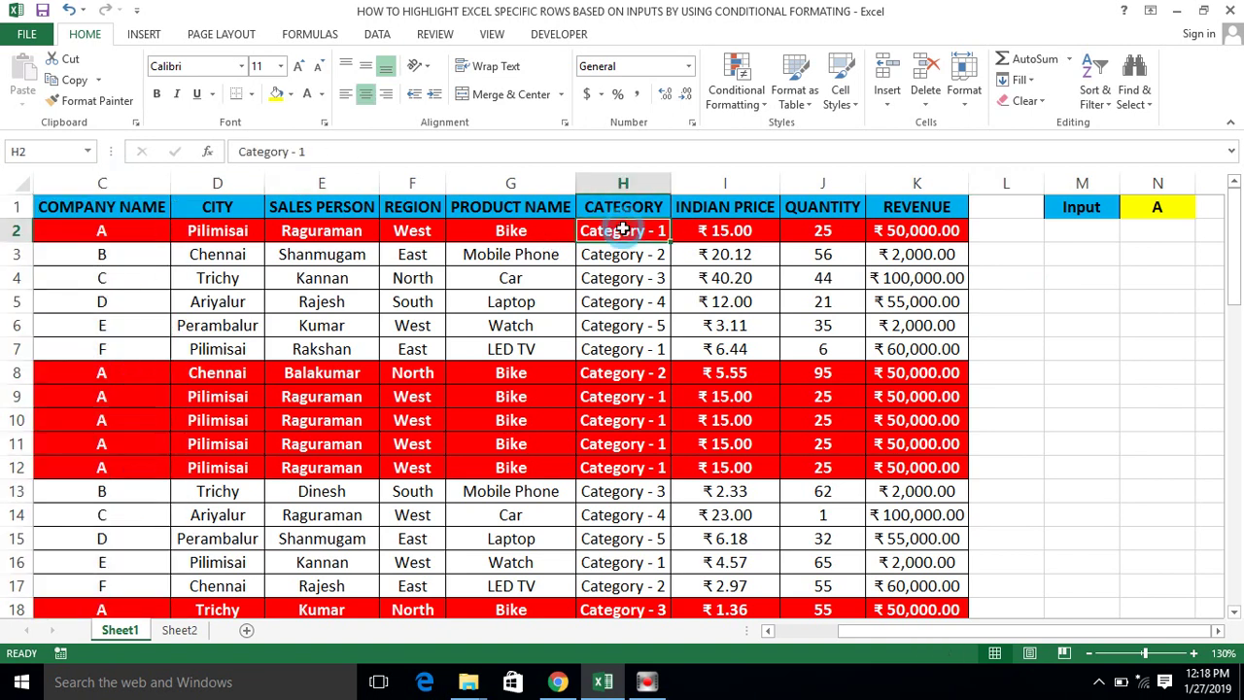
pyautogui.click(827, 292)
pyautogui.hotkey('ctrl', 'Left')
pyautogui.click(1177, 260)
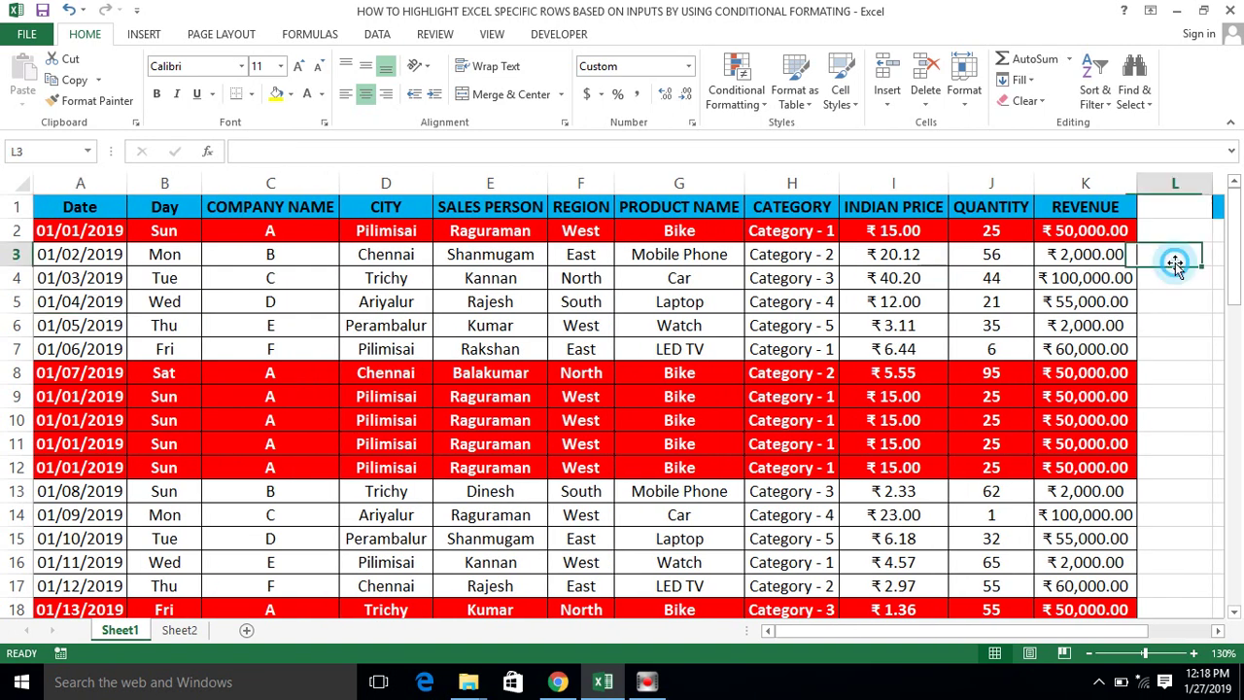
pyautogui.click(1178, 261)
pyautogui.click(1174, 263)
pyautogui.press('Up')
pyautogui.press('Up')
pyautogui.press('Left')
pyautogui.write('B')
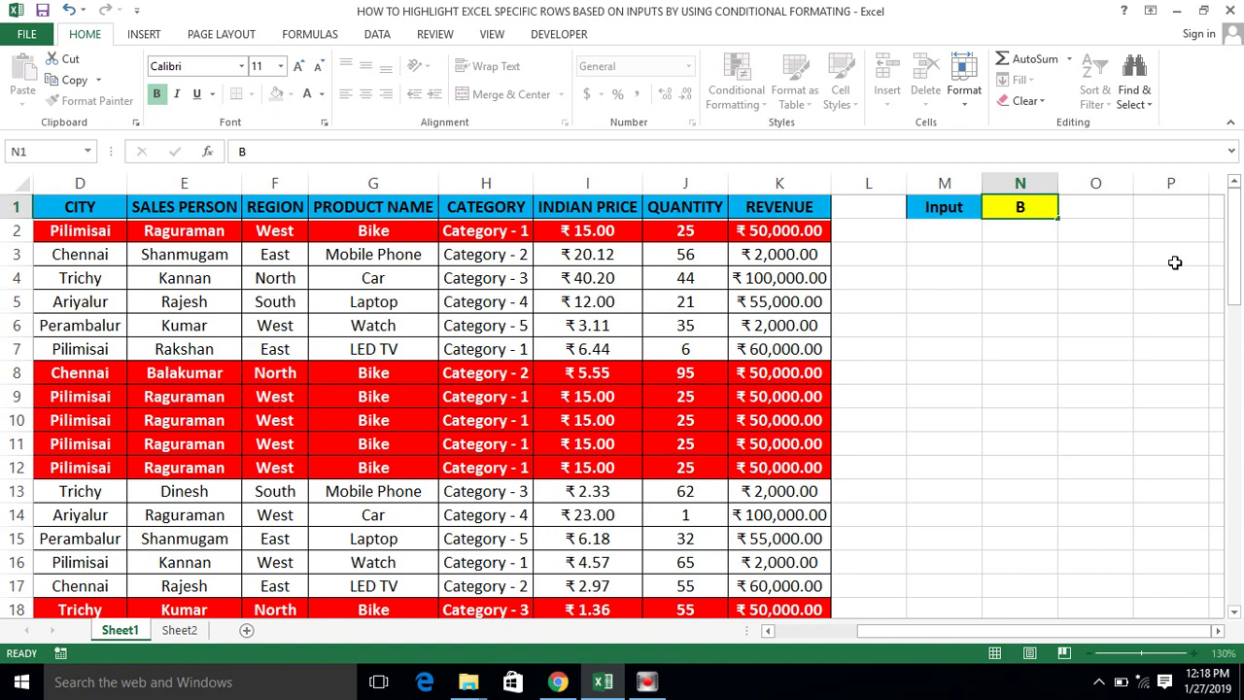
pyautogui.press('Return')
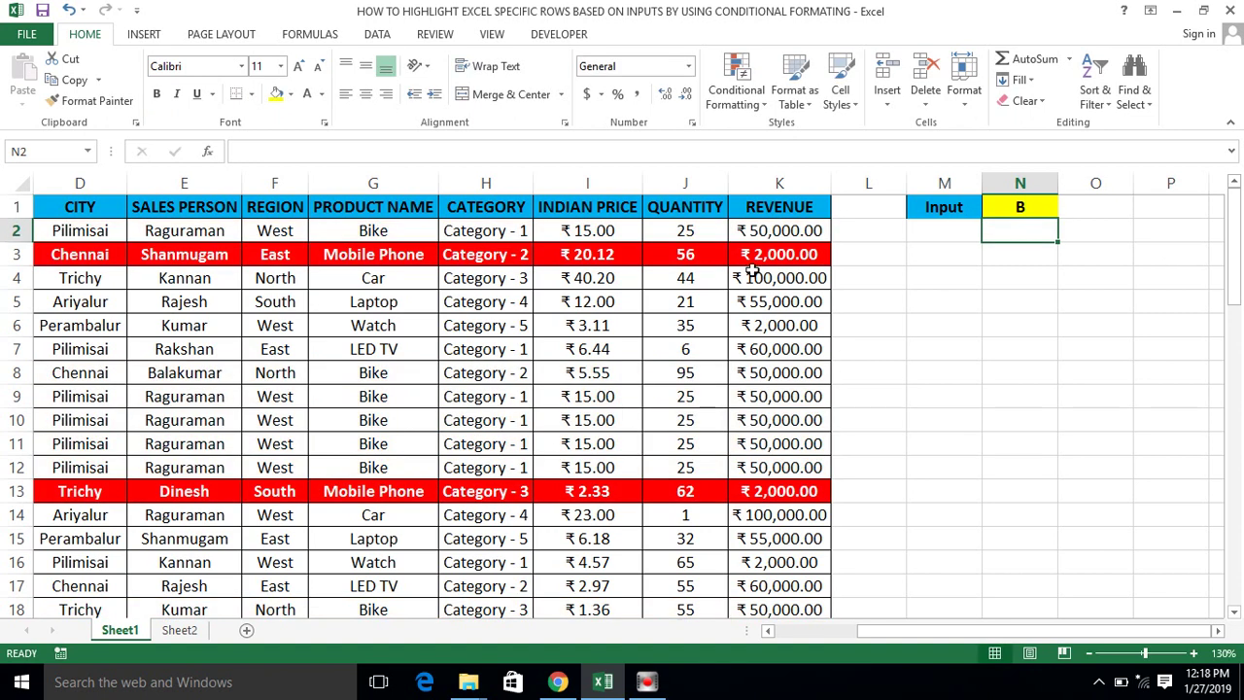
# Review the highlighted B rows, then change the N1 input to C
pyautogui.click(745, 244)
pyautogui.hotkey('ctrl', 'Left')
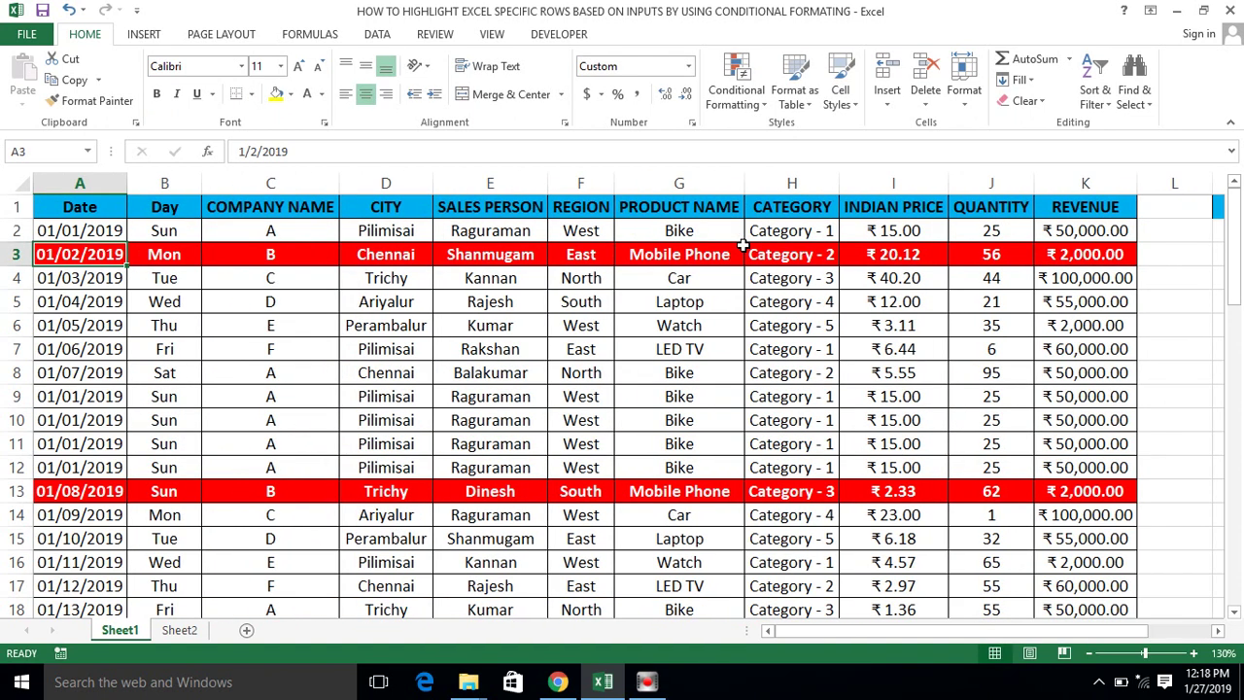
pyautogui.press('Down')
pyautogui.press('Down')
pyautogui.press('Down')
pyautogui.press('Down')
pyautogui.press('Down')
pyautogui.press('Down')
pyautogui.press('Down')
pyautogui.hotkey('ctrl', 'Home')
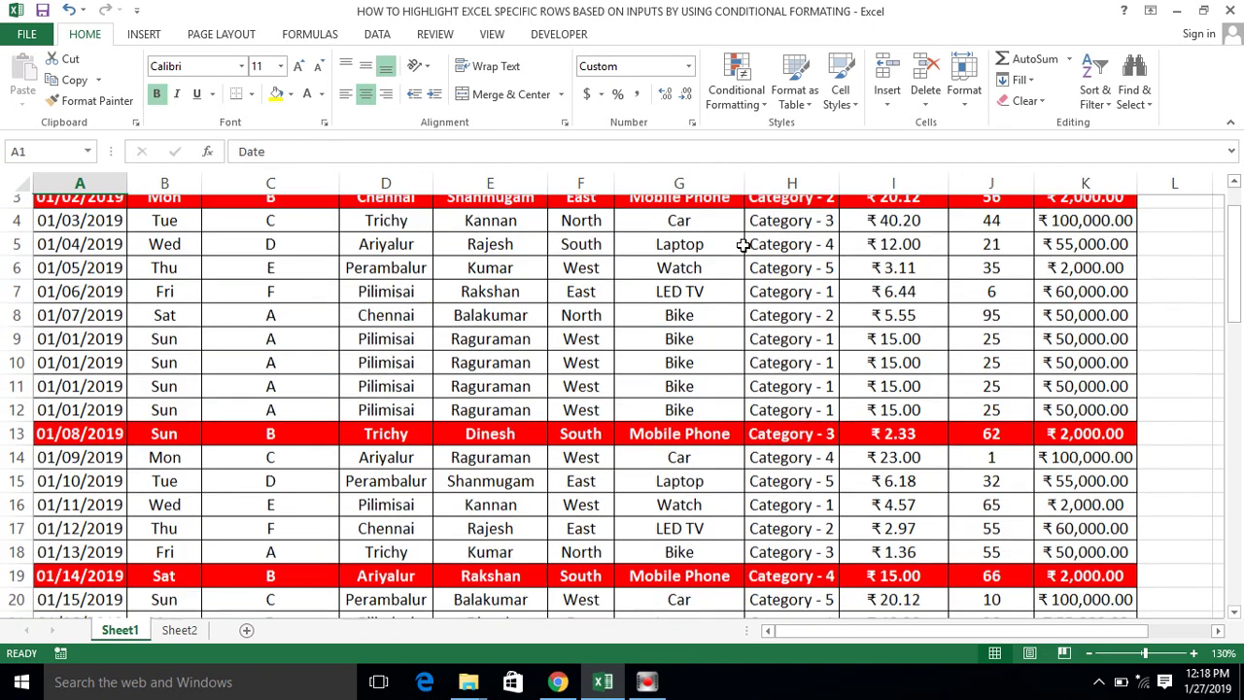
pyautogui.press('Right')
pyautogui.press('Right')
pyautogui.press('Right')
pyautogui.hotkey('ctrl', 'Right')
pyautogui.press('Right')
pyautogui.press('Right')
pyautogui.press('Right')
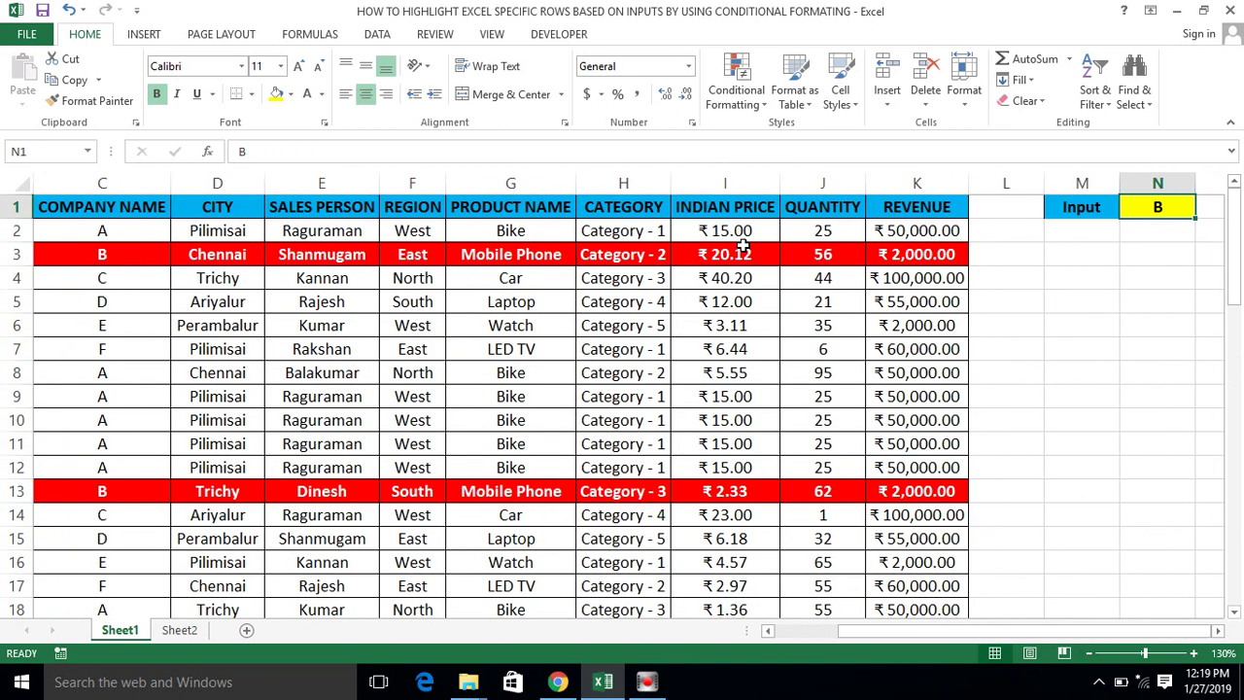
pyautogui.write('C')
pyautogui.press('Return')
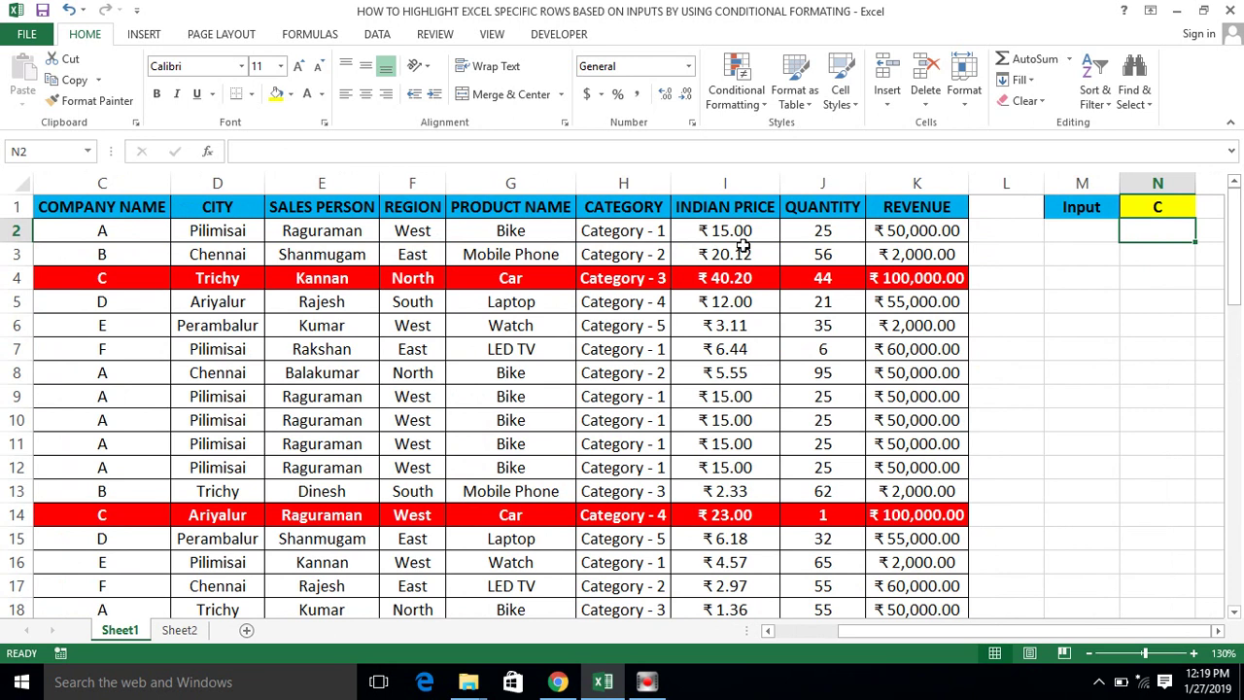
# Cycle the N1 input through D, E and finally F
pyautogui.press('Right')
pyautogui.press('Left')
pyautogui.press('Up')
pyautogui.write('D')
pyautogui.press('Return')
pyautogui.press('Up')
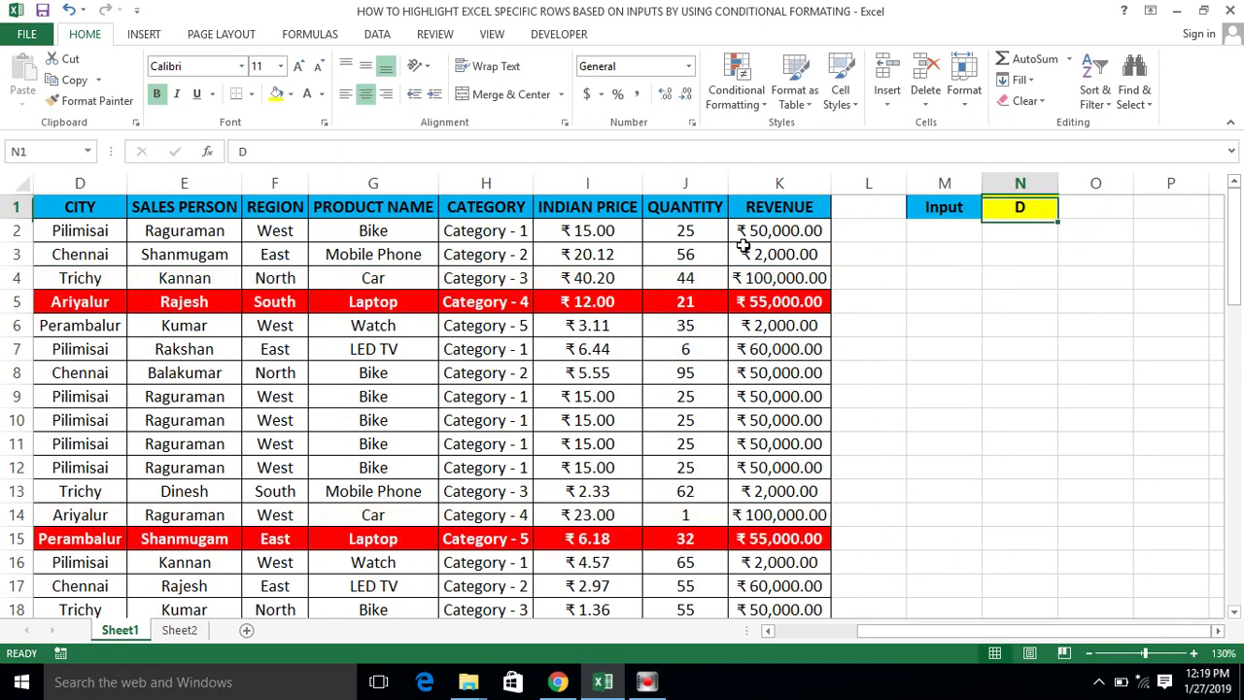
pyautogui.write('E')
pyautogui.press('Return')
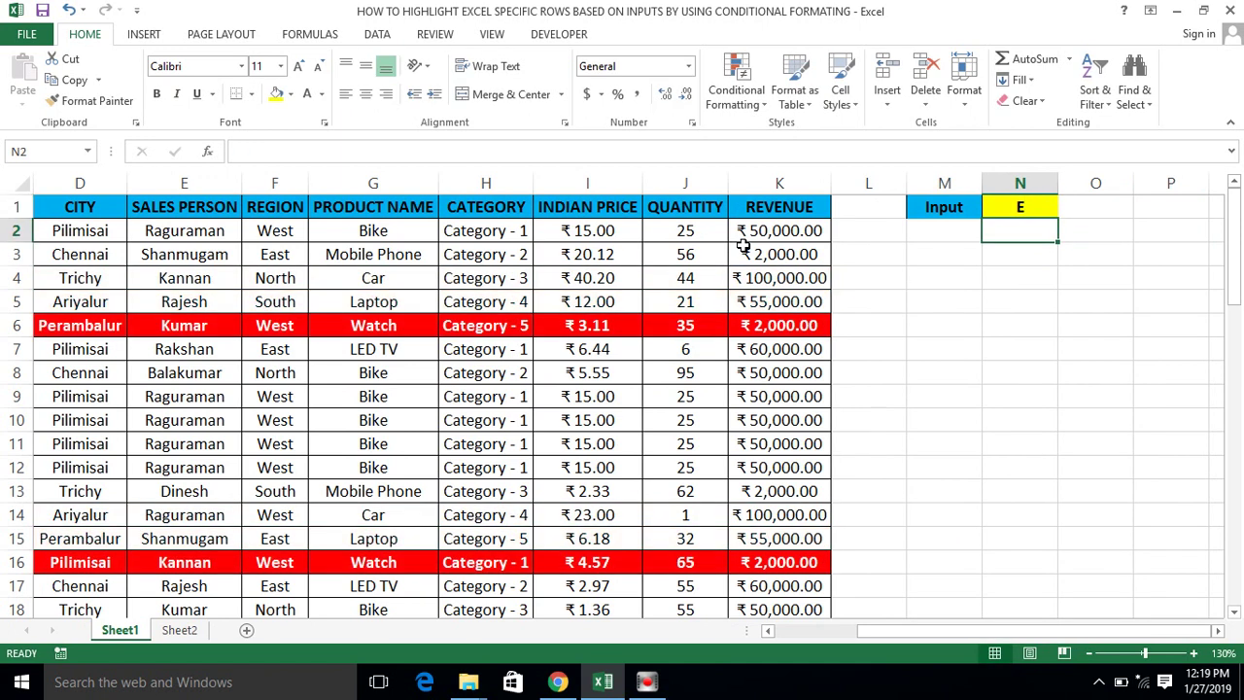
pyautogui.press('Up')
pyautogui.write('F')
pyautogui.press('Return')
# Inspect the highlighted company F rows, such as row 7, in the COMPANY NAME column
pyautogui.press('Up')
pyautogui.press('Left')
pyautogui.press('Left')
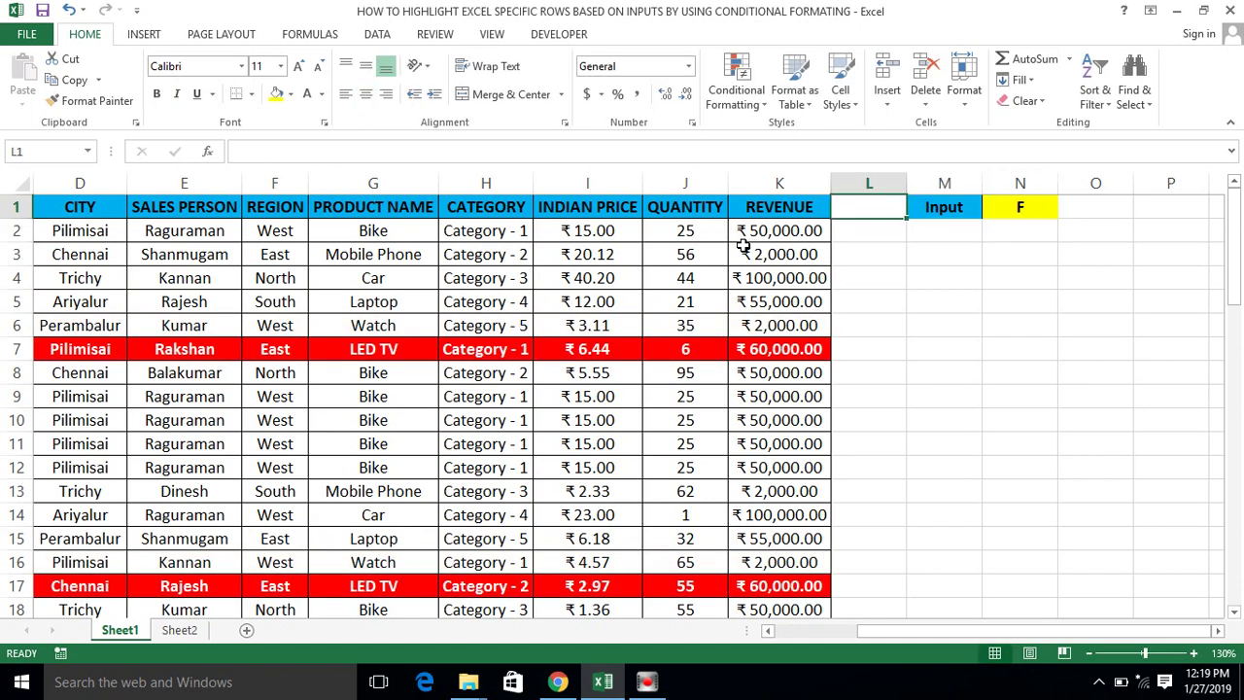
pyautogui.hotkey('ctrl', 'Home')
pyautogui.press('Down')
pyautogui.press('Down')
pyautogui.press('Down')
pyautogui.press('Down')
pyautogui.press('Down')
pyautogui.press('Right')
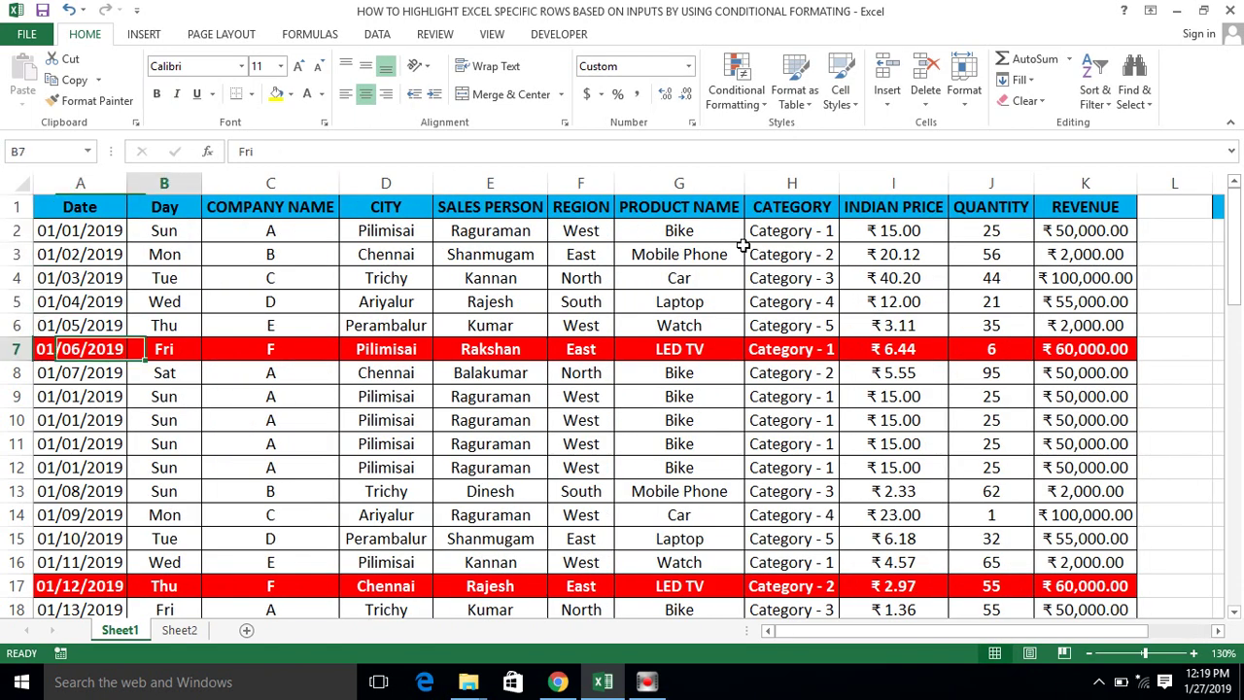
pyautogui.press('Right')
pyautogui.hotkey('ctrl', 'space')
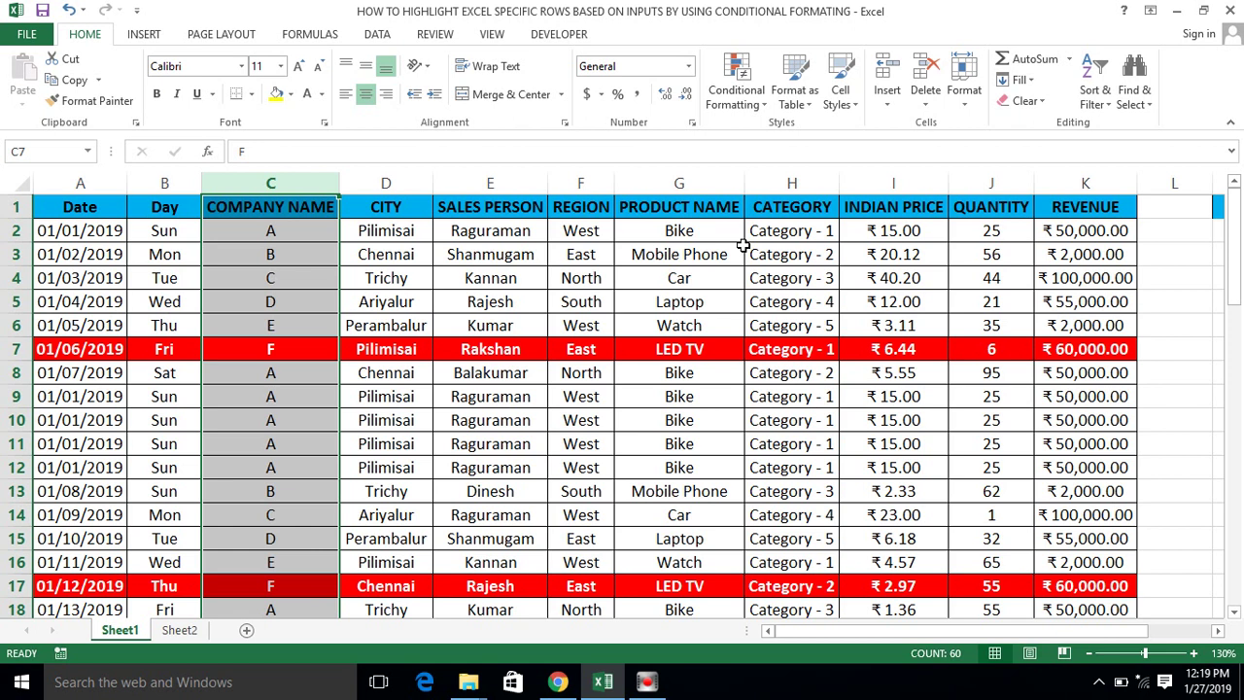
pyautogui.click(359, 219)
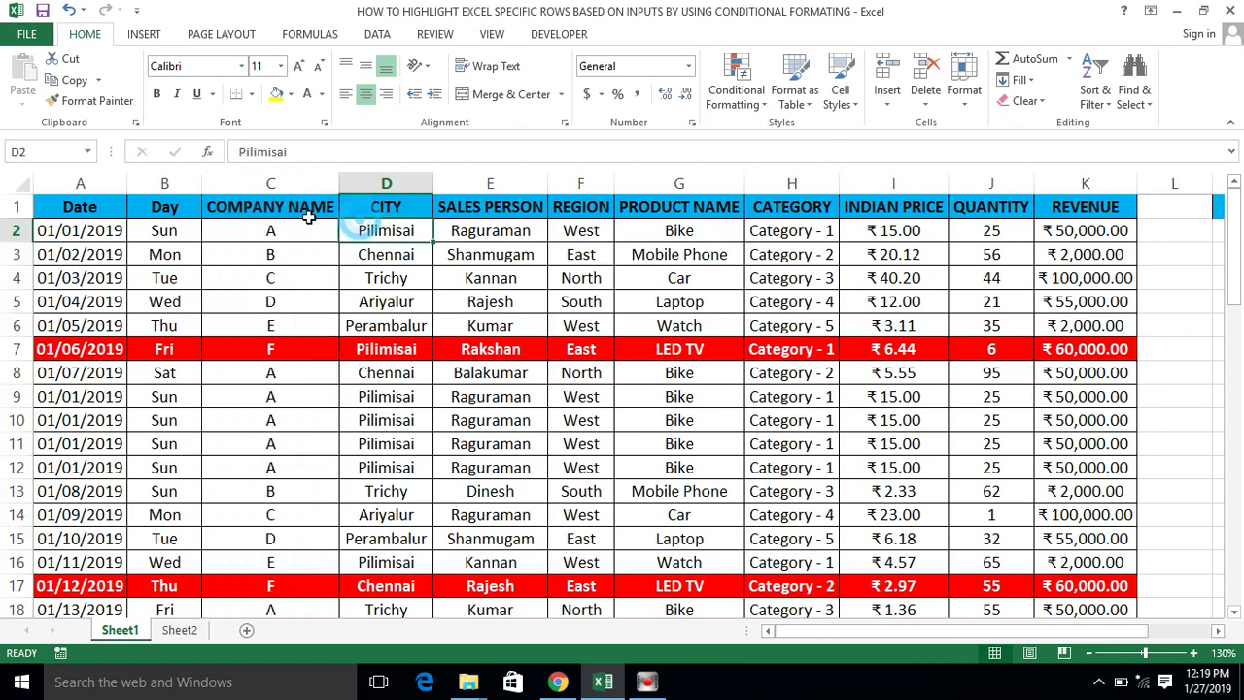
pyautogui.click(298, 182)
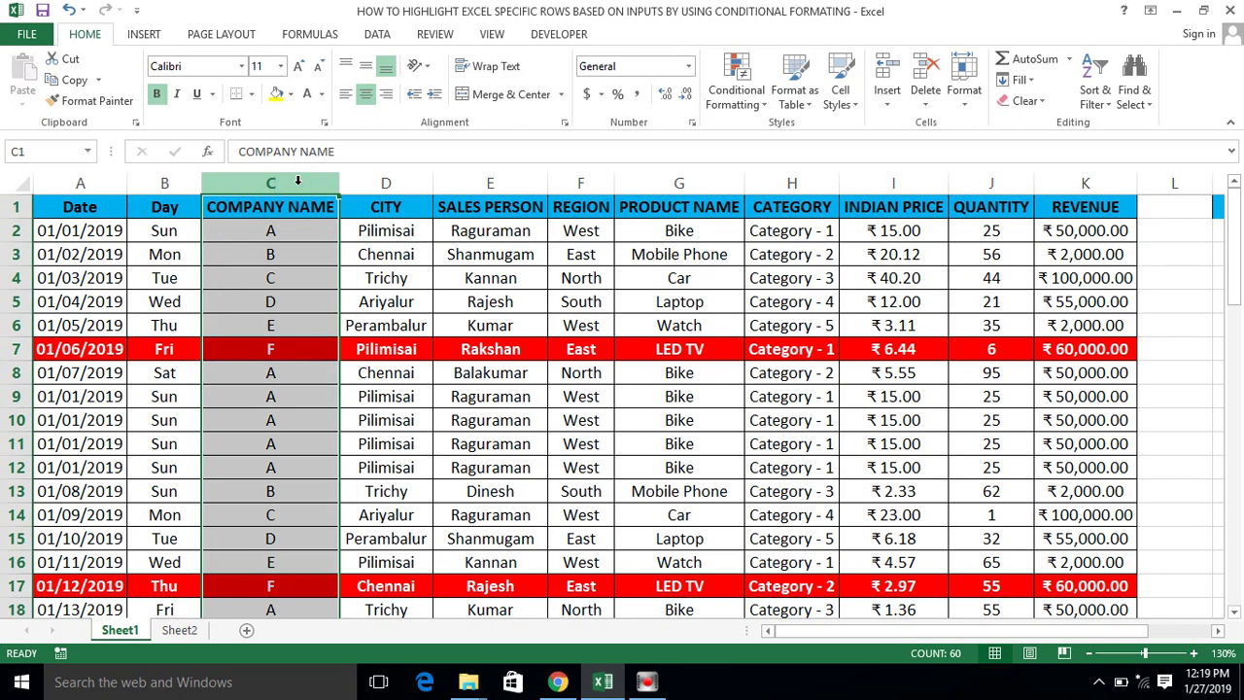
pyautogui.click(188, 399)
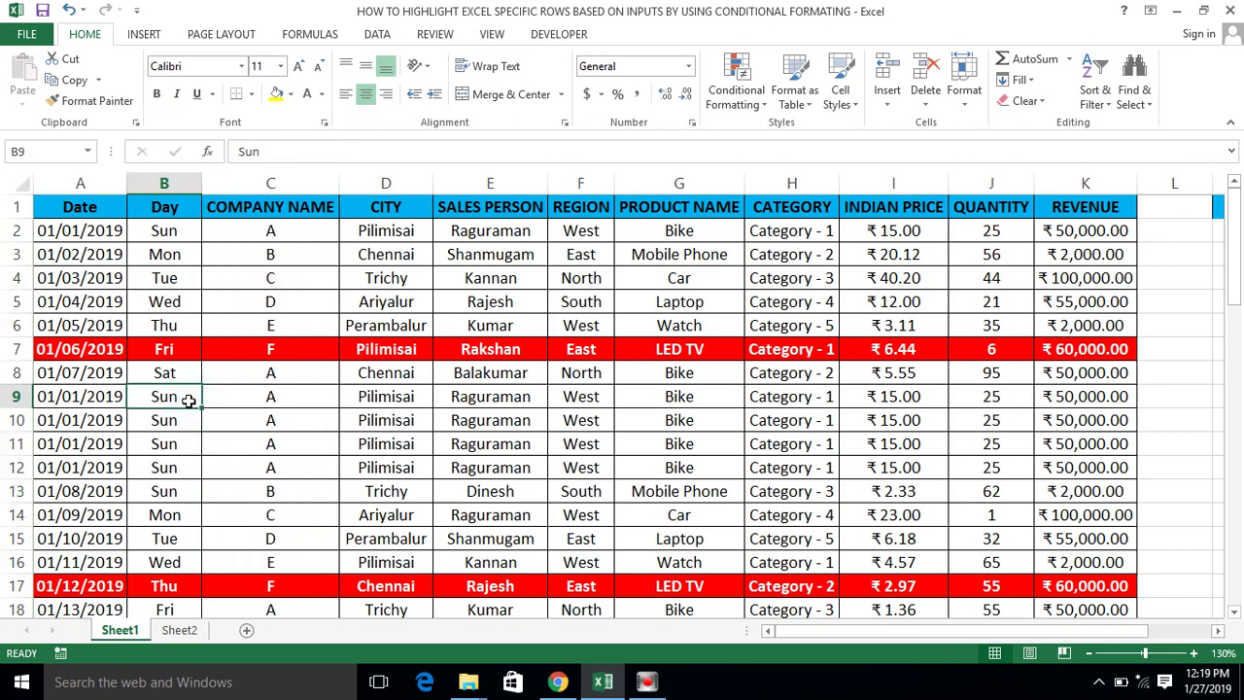
# Switch to Sheet2 and inspect the yellow DATE and DAY input cells
pyautogui.click(177, 630)
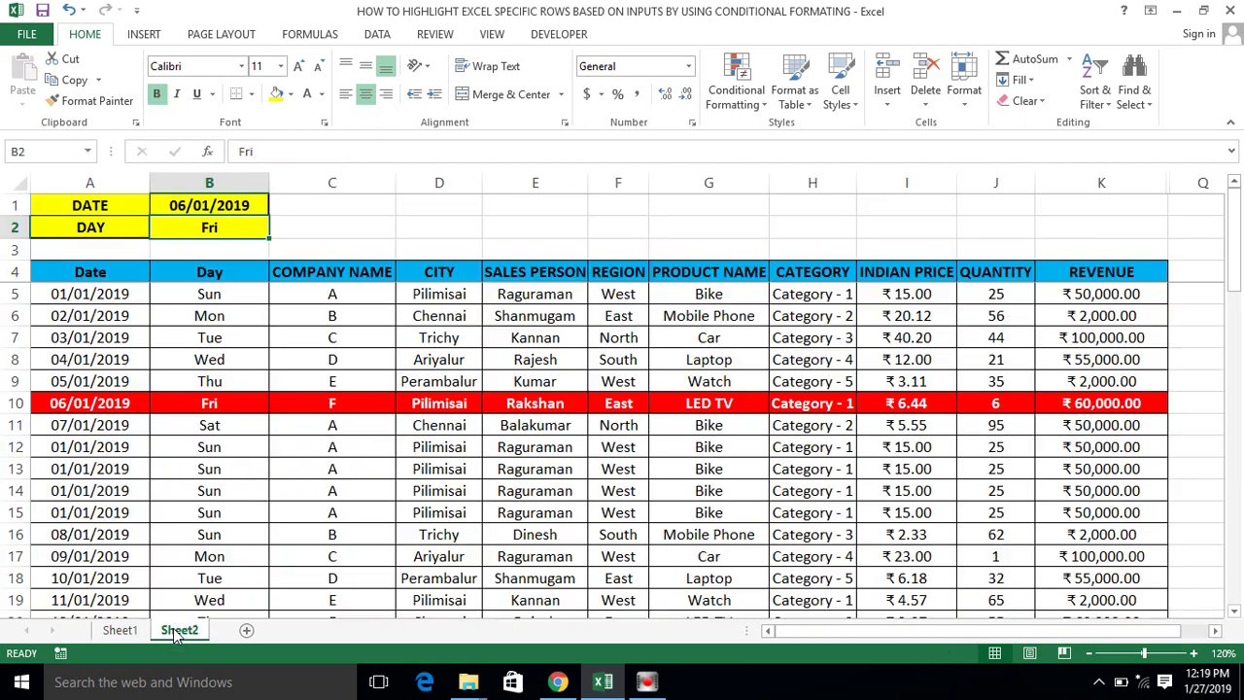
pyautogui.click(109, 202)
pyautogui.click(196, 198)
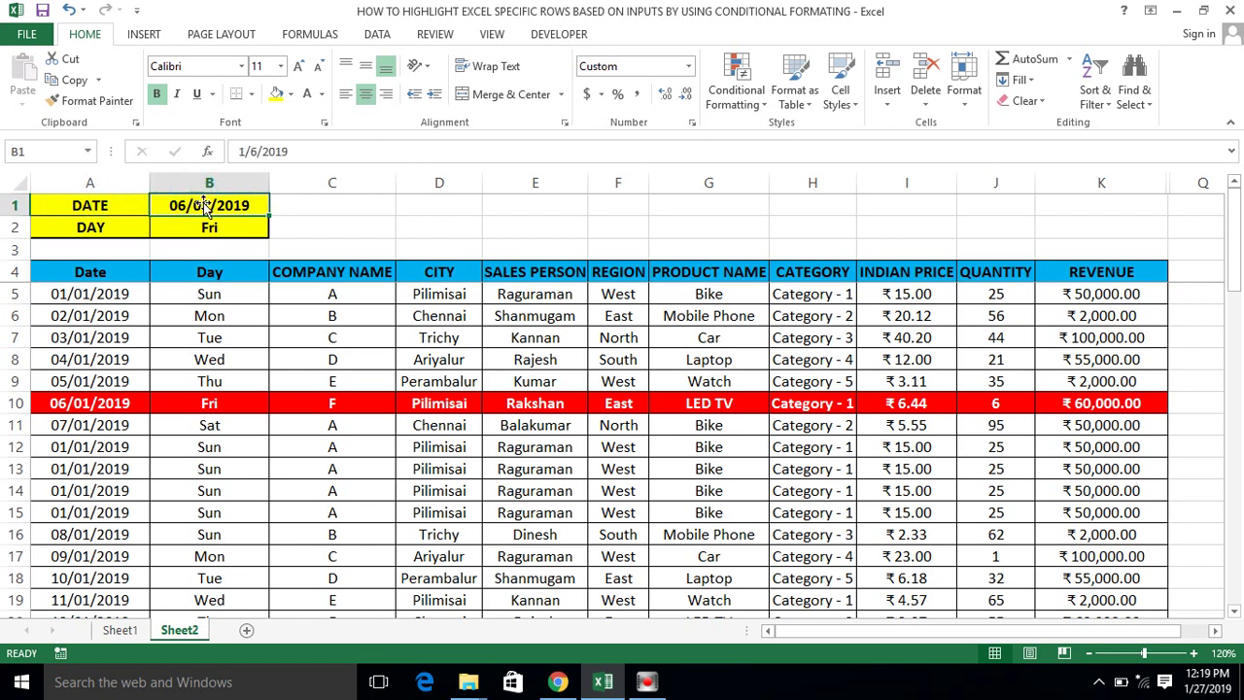
pyautogui.click(185, 238)
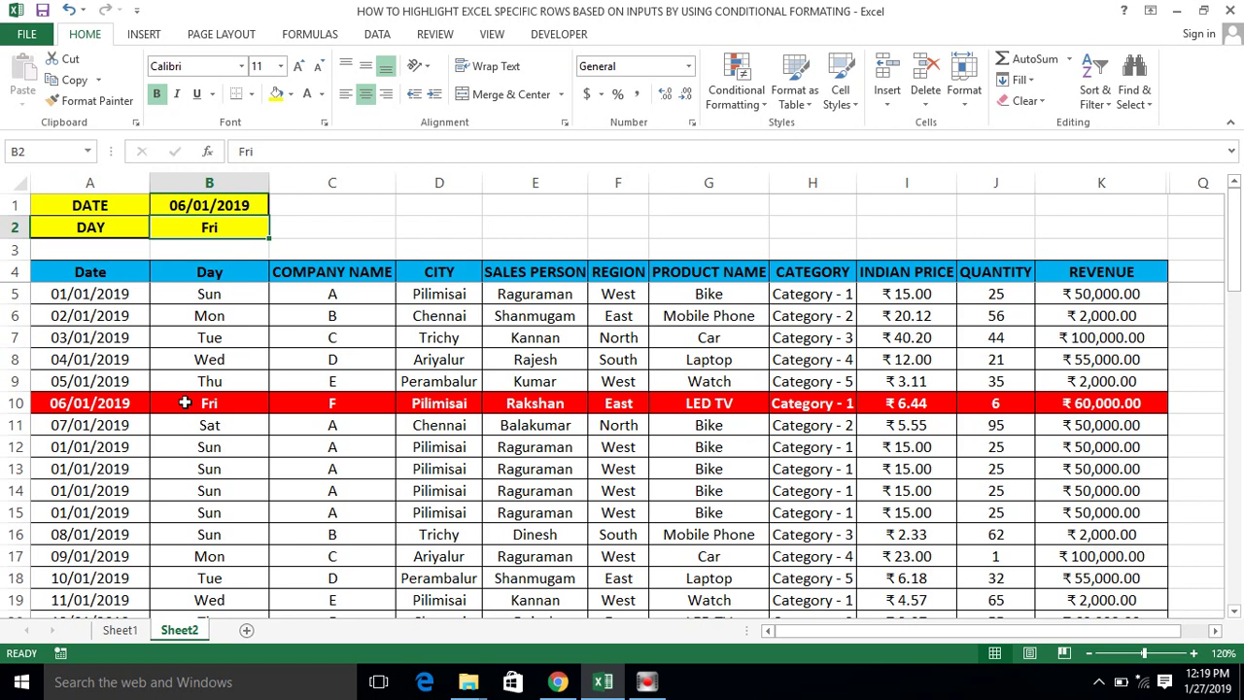
# Select and inspect the Sheet2 data table from the Date header A4
pyautogui.click(234, 277)
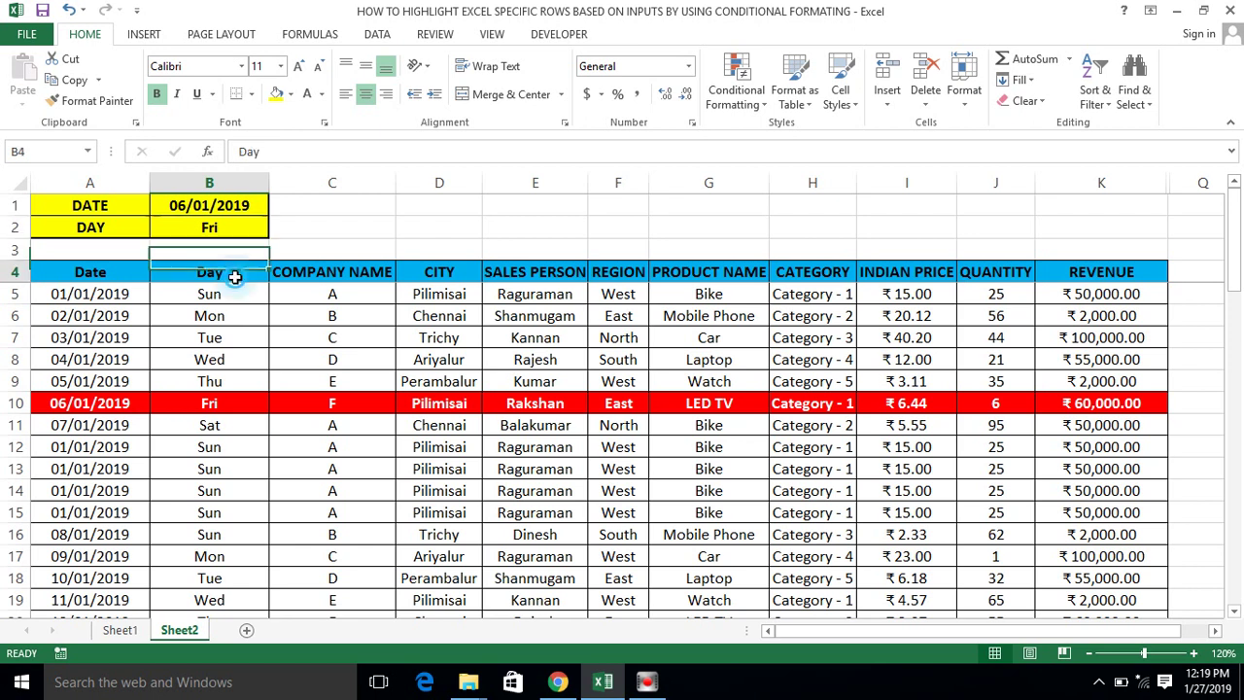
pyautogui.click(108, 266)
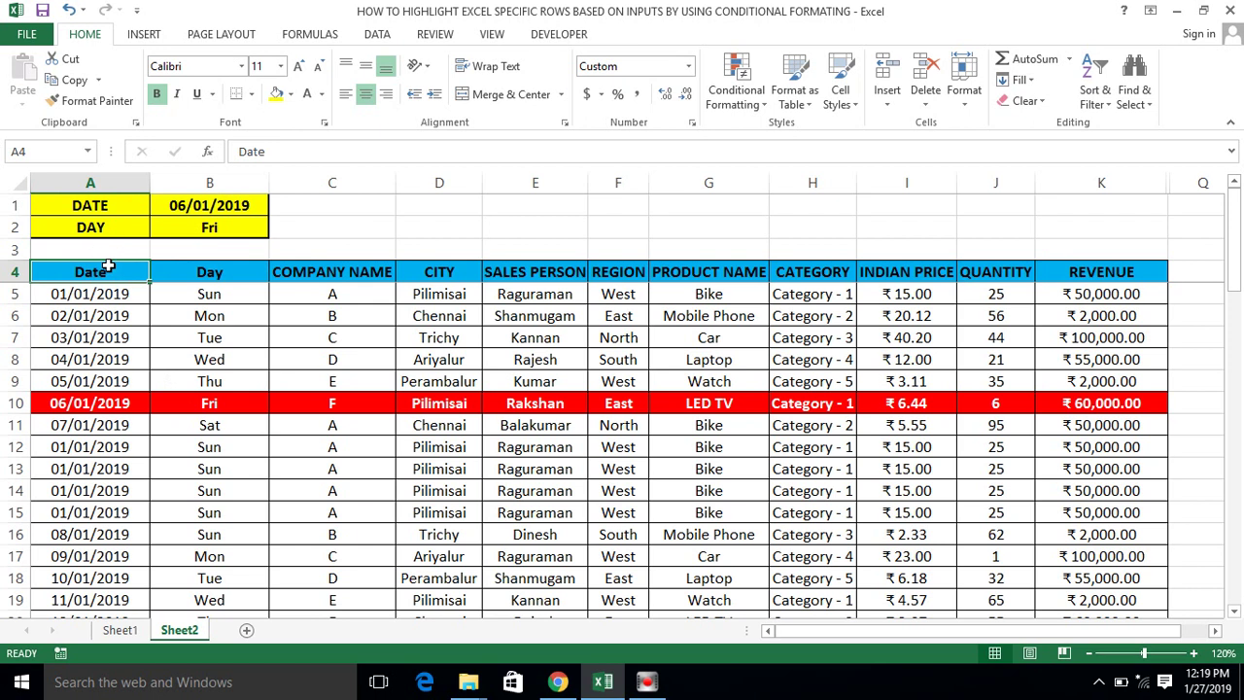
pyautogui.hotkey('ctrl', 'shift', 'Right')
pyautogui.hotkey('ctrl', 'shift', 'Down')
pyautogui.click(108, 265)
pyautogui.press('Down')
pyautogui.click(108, 265)
pyautogui.click(692, 280)
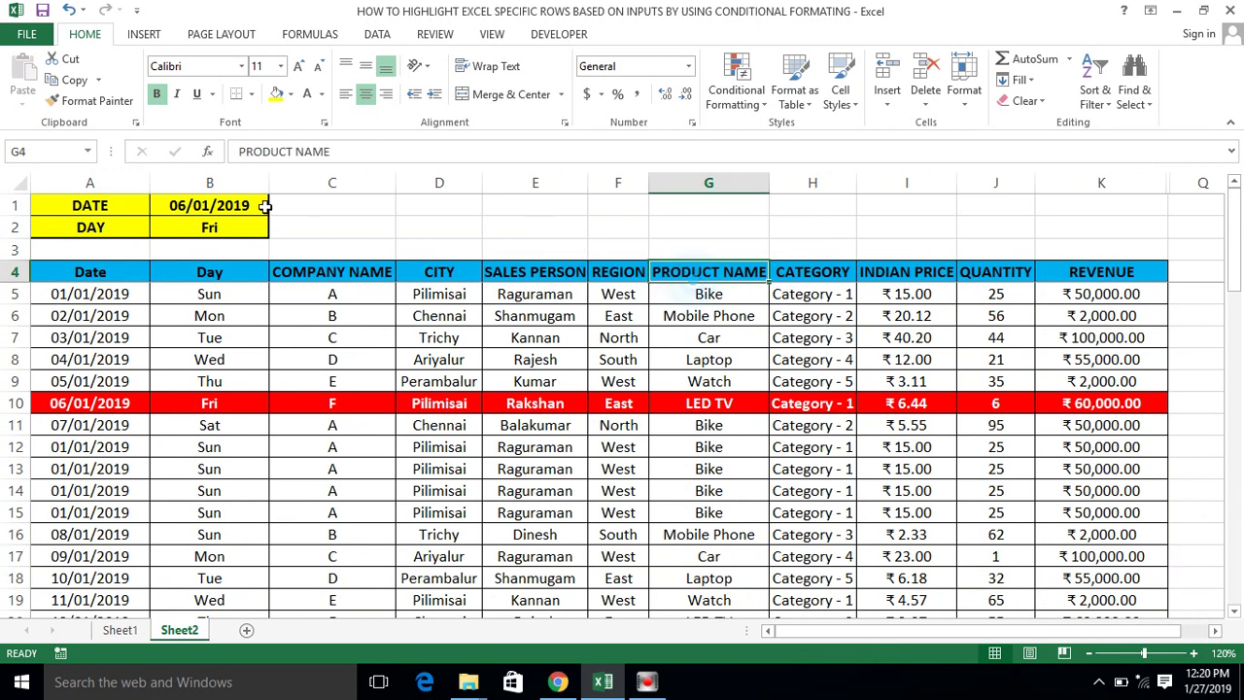
# Change the DATE input to 01/01/2019 and the DAY input to Sun
pyautogui.click(187, 205)
pyautogui.doubleClick(192, 205)
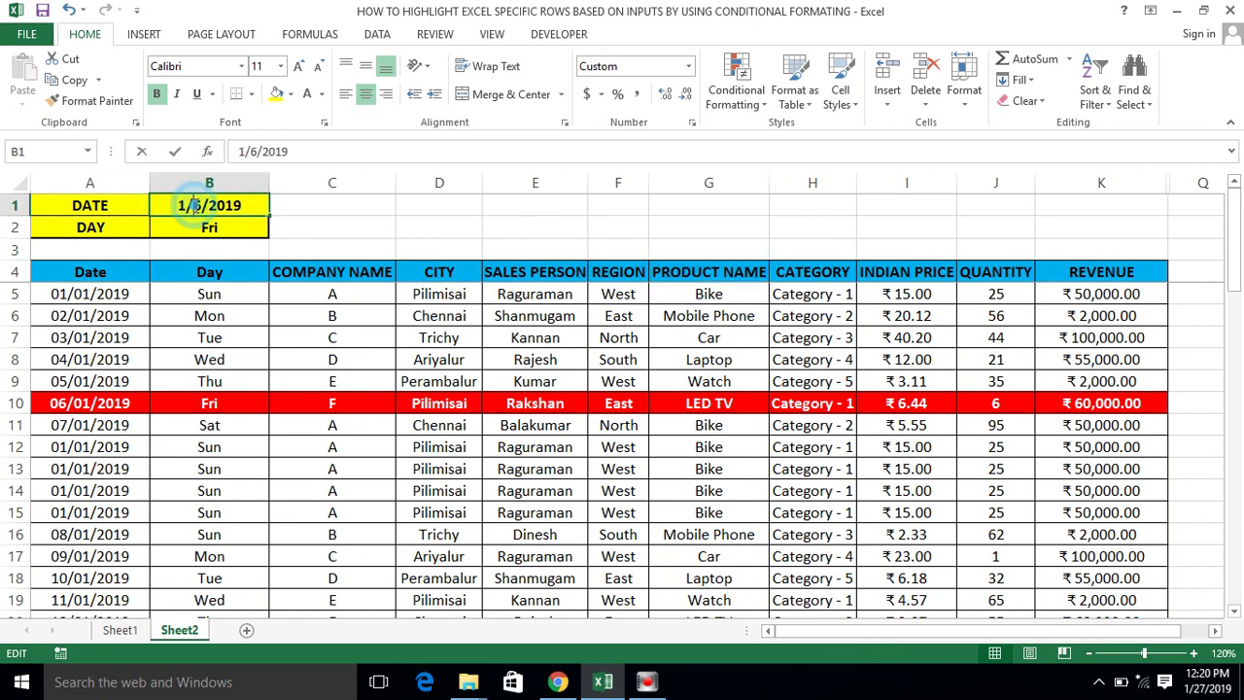
pyautogui.press('BackSpace')
pyautogui.write('1')
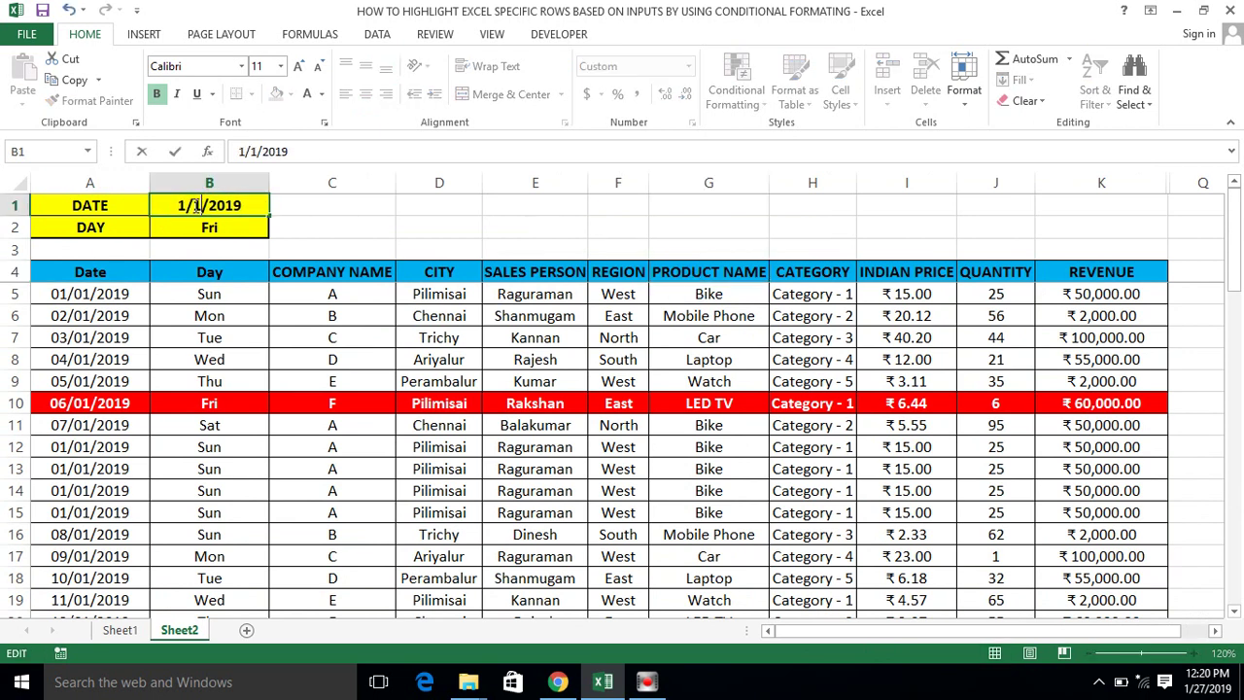
pyautogui.press('Return')
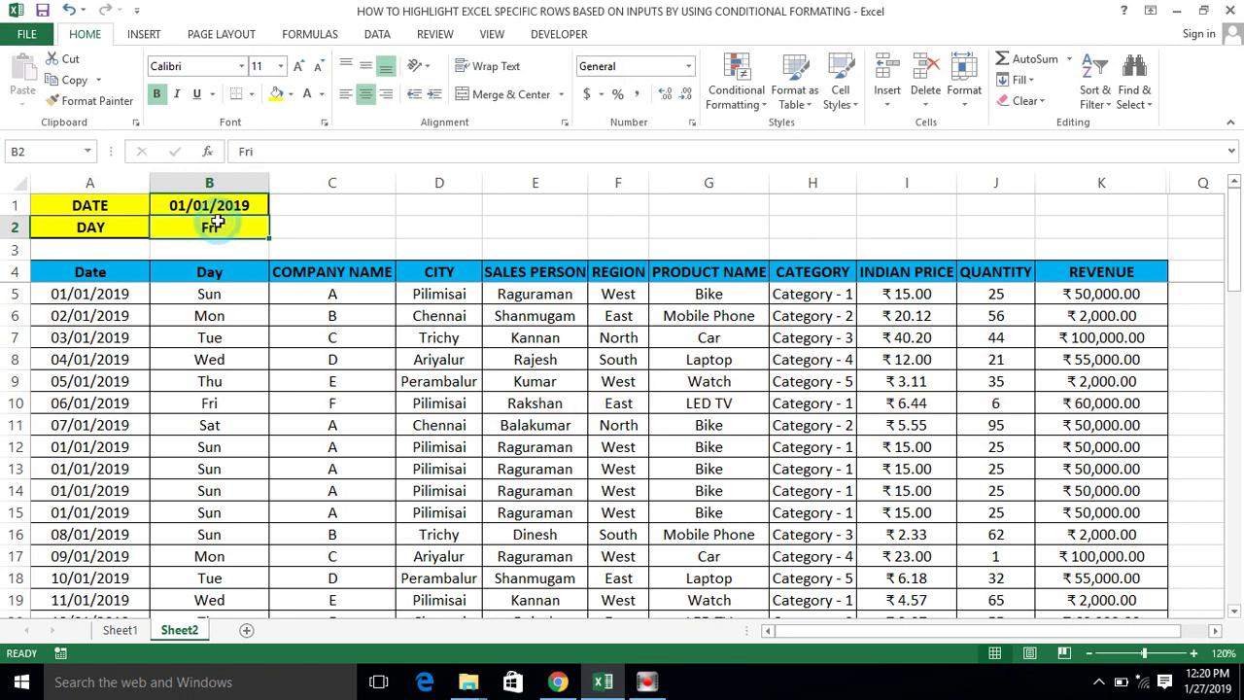
pyautogui.write('Sun')
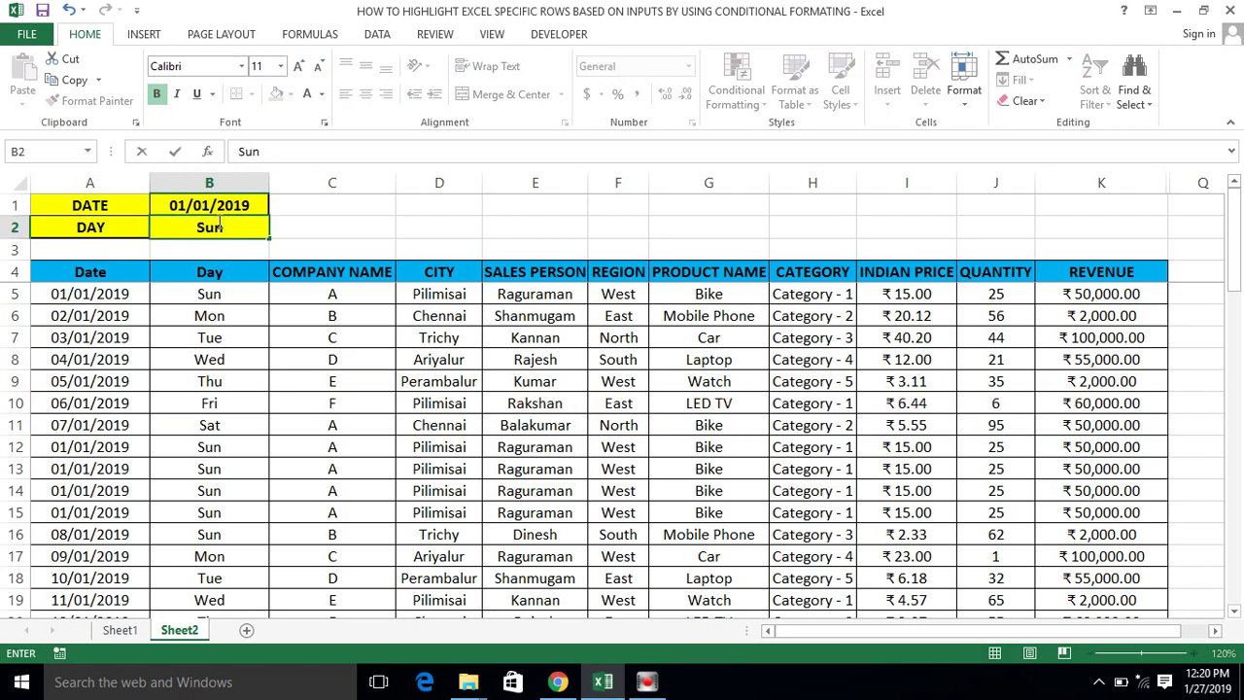
pyautogui.press('Return')
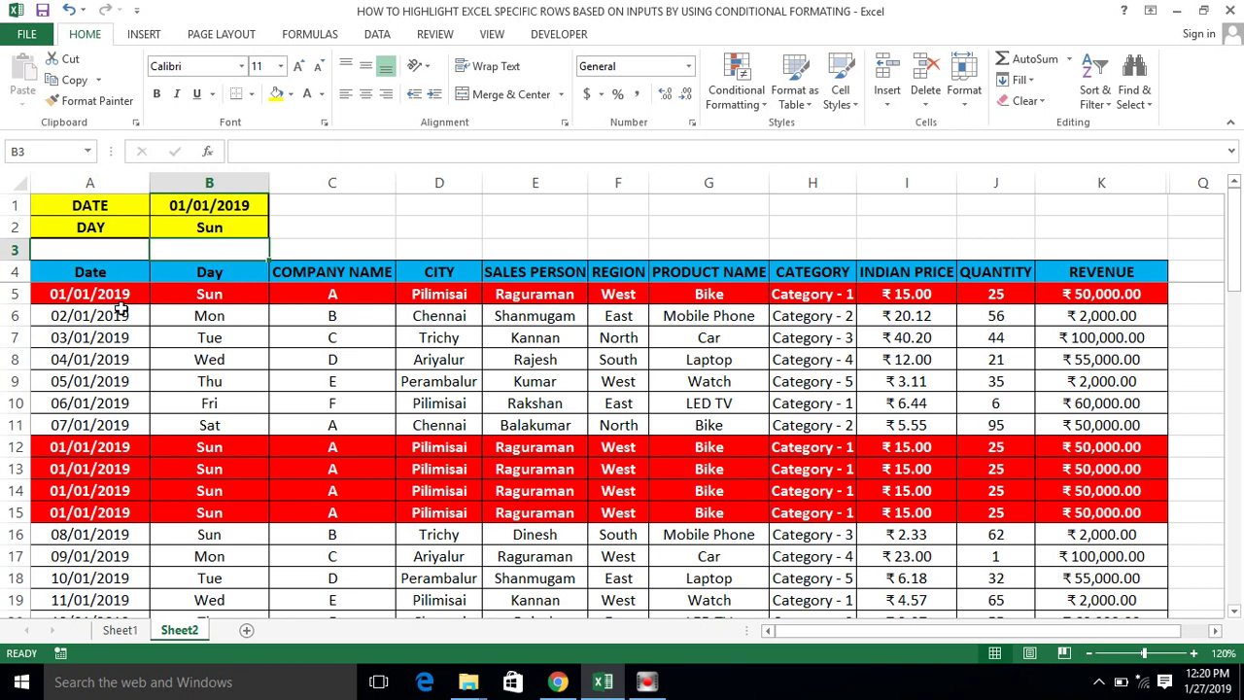
# Select the Date and Day columns from A5 down to row 64
pyautogui.click(41, 293)
pyautogui.hotkey('shift', 'Right')
pyautogui.hotkey('shift', 'Left')
pyautogui.hotkey('shift', 'Right')
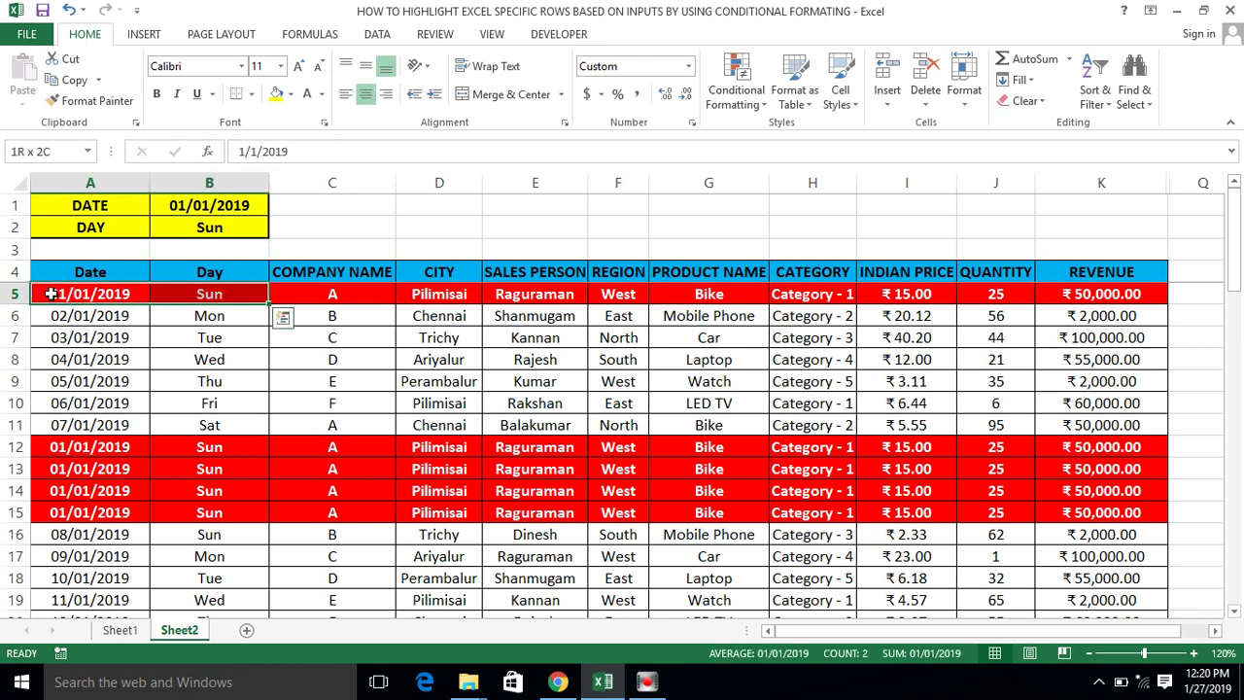
pyautogui.hotkey('shift', 'Down')
pyautogui.hotkey('shift', 'Down')
pyautogui.hotkey('shift', 'Down')
pyautogui.hotkey('shift', 'Down')
pyautogui.hotkey('shift', 'Down')
pyautogui.hotkey('shift', 'Down')
pyautogui.hotkey('shift', 'Down')
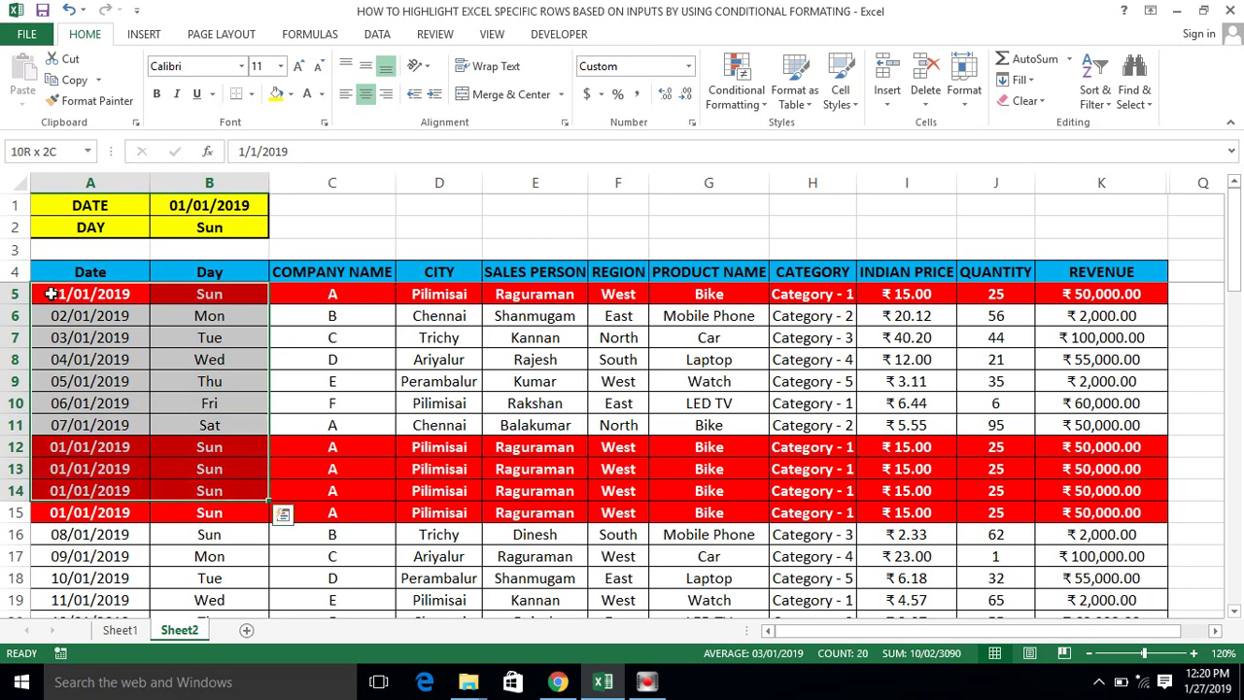
pyautogui.hotkey('shift', 'Down')
pyautogui.click(51, 293)
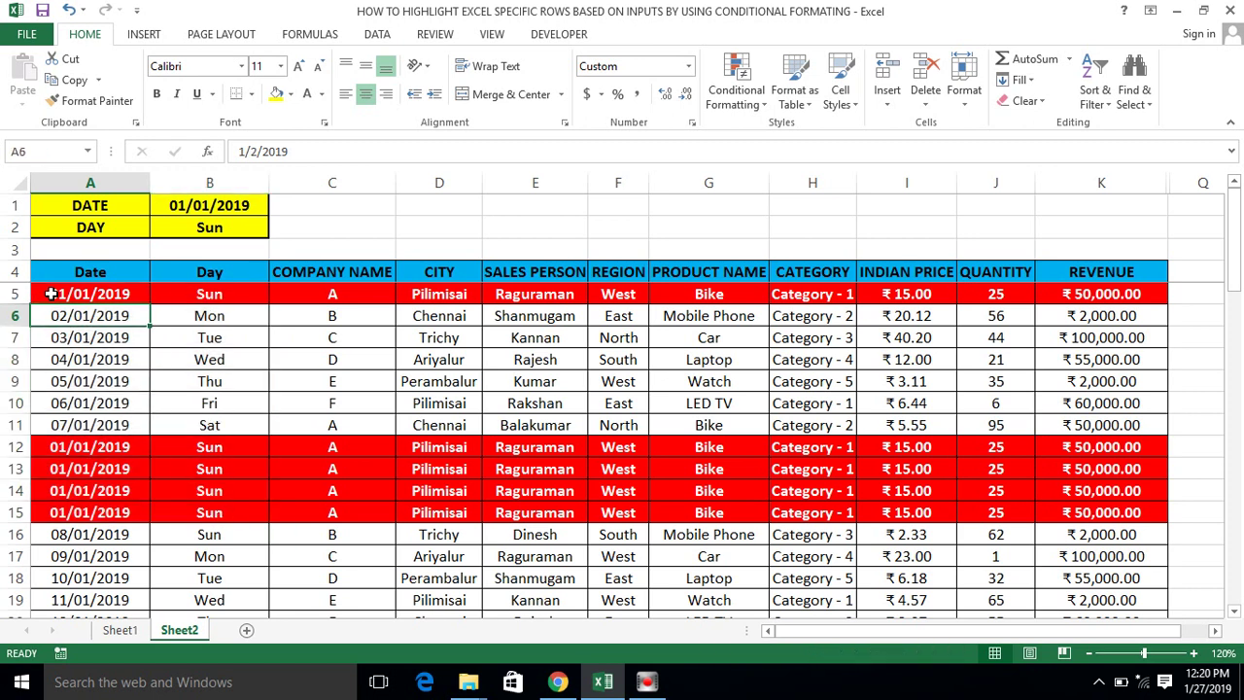
pyautogui.hotkey('shift', 'Right')
pyautogui.hotkey('shift', 'Down')
pyautogui.hotkey('shift', 'Up')
pyautogui.press('Down')
pyautogui.press('Up')
pyautogui.press('Up')
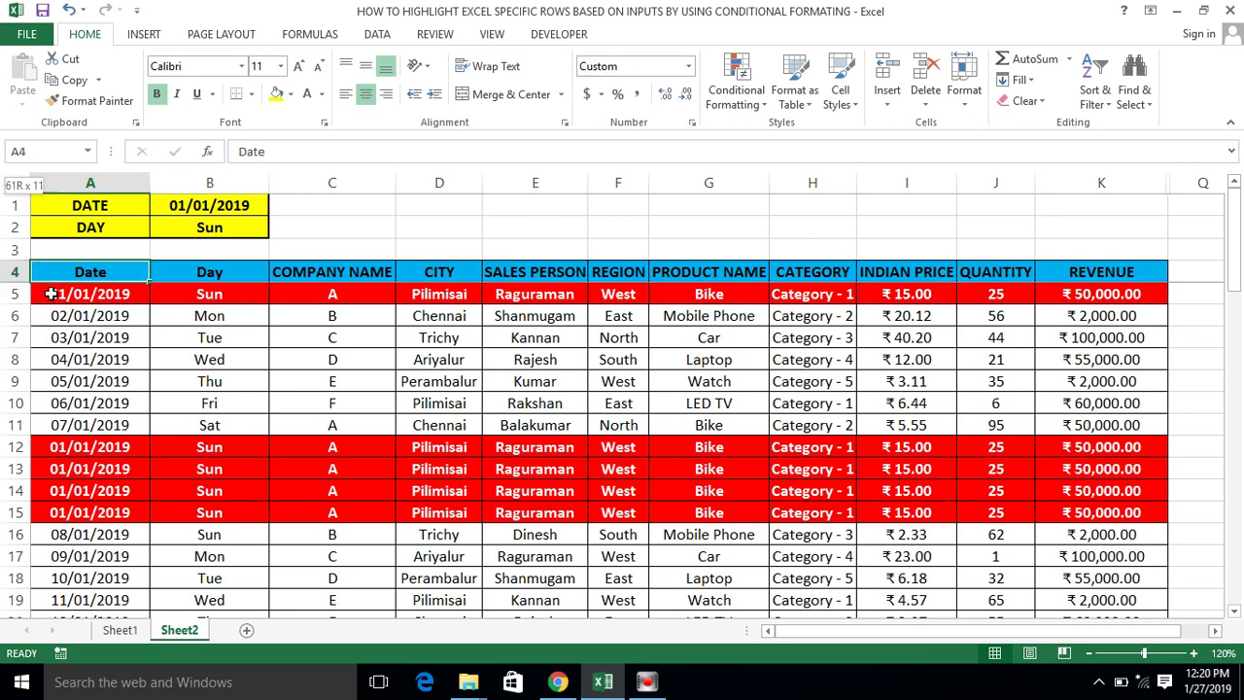
pyautogui.hotkey('shift', 'Right')
pyautogui.hotkey('ctrl', 'shift', 'Down')
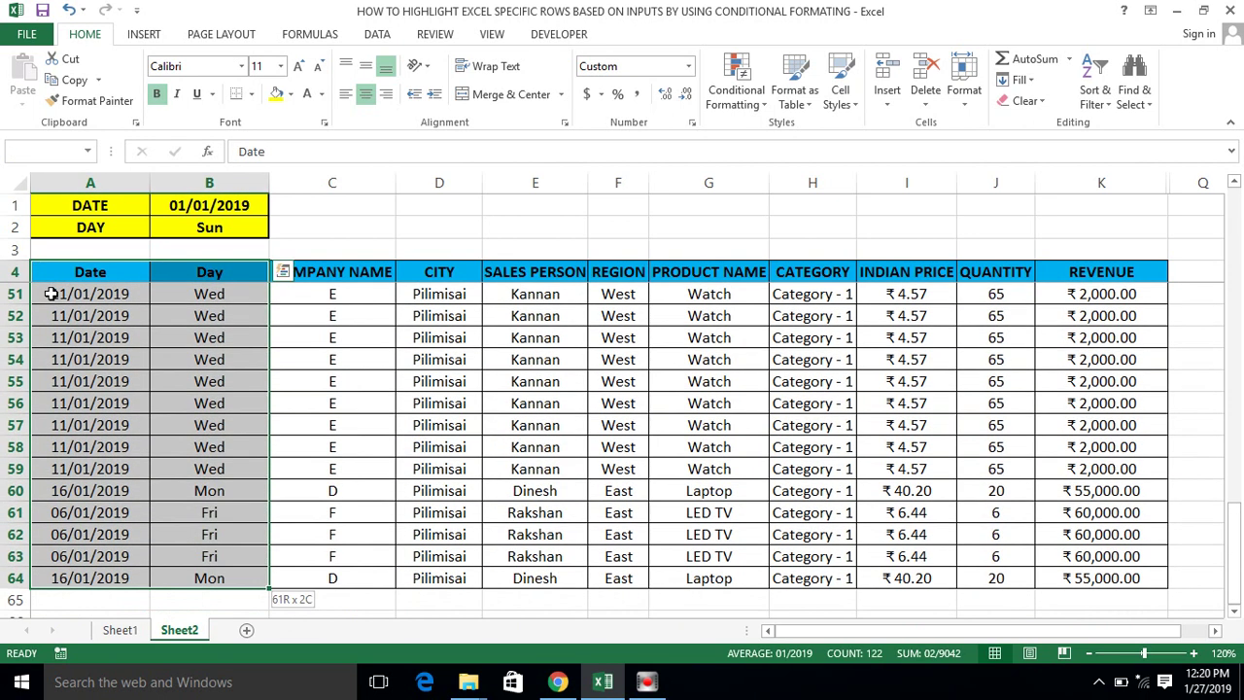
# Select columns K through Q, from REVENUE onward, and open their context menu
pyautogui.press('Up')
pyautogui.press('Down')
pyautogui.press('Down')
pyautogui.press('Up')
pyautogui.press('Right')
pyautogui.press('Right')
pyautogui.press('Right')
pyautogui.press('Right')
pyautogui.press('Right')
pyautogui.press('Right')
pyautogui.press('Right')
pyautogui.press('Right')
pyautogui.press('Right')
pyautogui.press('Left')
pyautogui.press('Left')
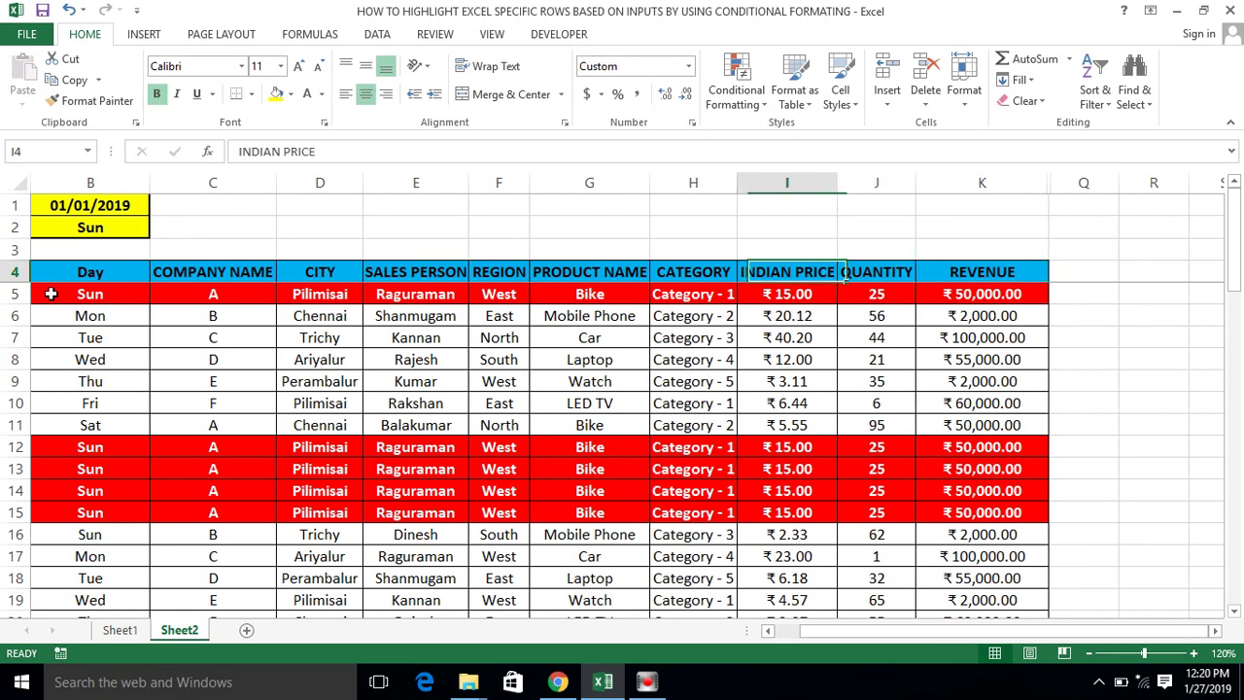
pyautogui.press('Right')
pyautogui.hotkey('ctrl', 'space')
pyautogui.hotkey('shift', 'Right')
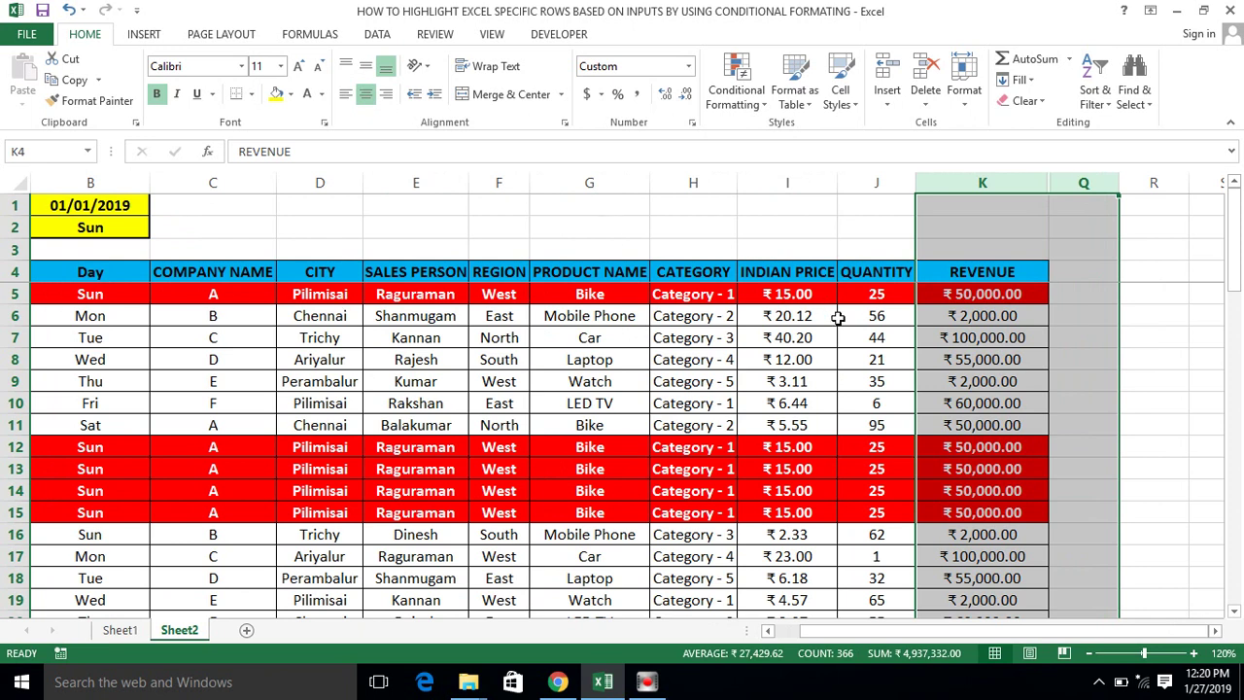
pyautogui.rightClick(1028, 313)
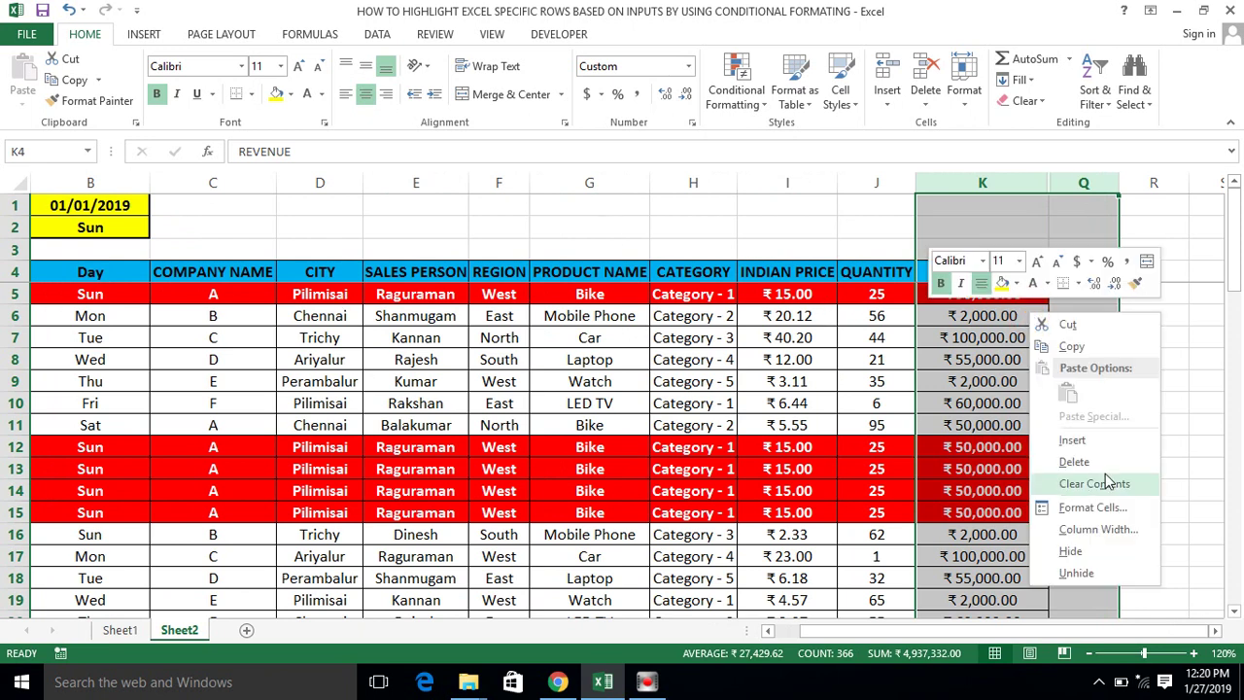
# Unhide the helper columns L–P and step across the Calc headers
pyautogui.click(1077, 574)
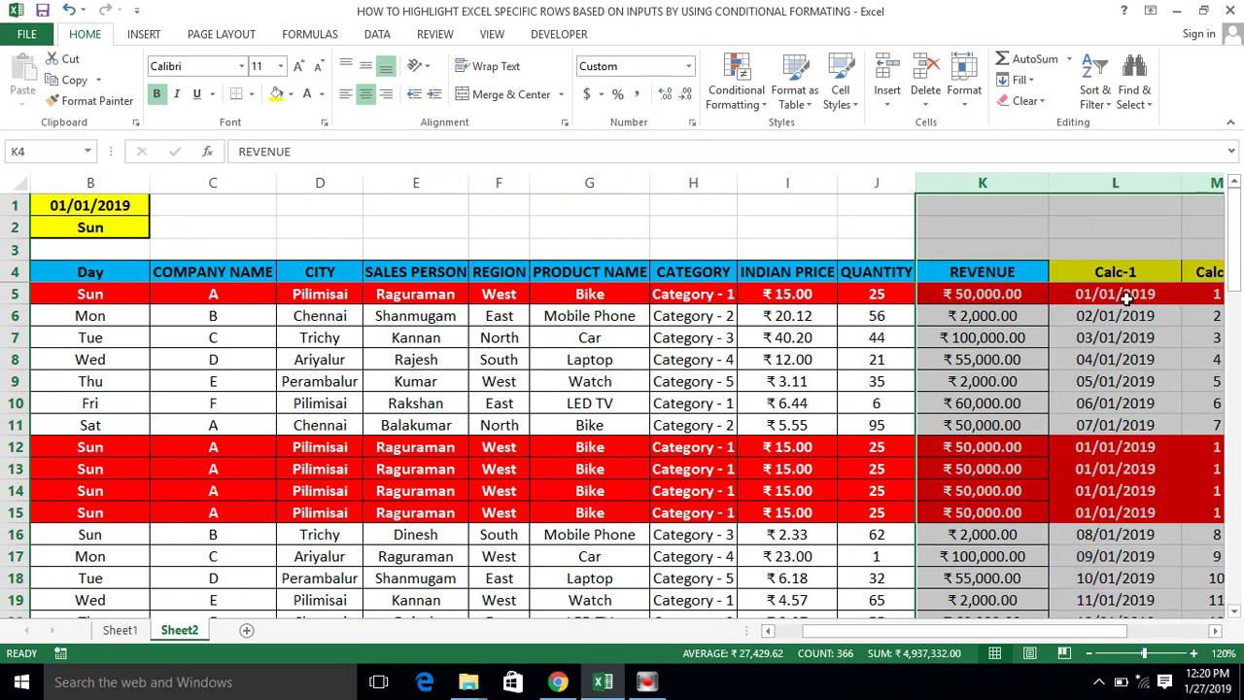
pyautogui.press('Right')
pyautogui.press('Right')
pyautogui.press('Right')
pyautogui.press('Right')
pyautogui.press('Right')
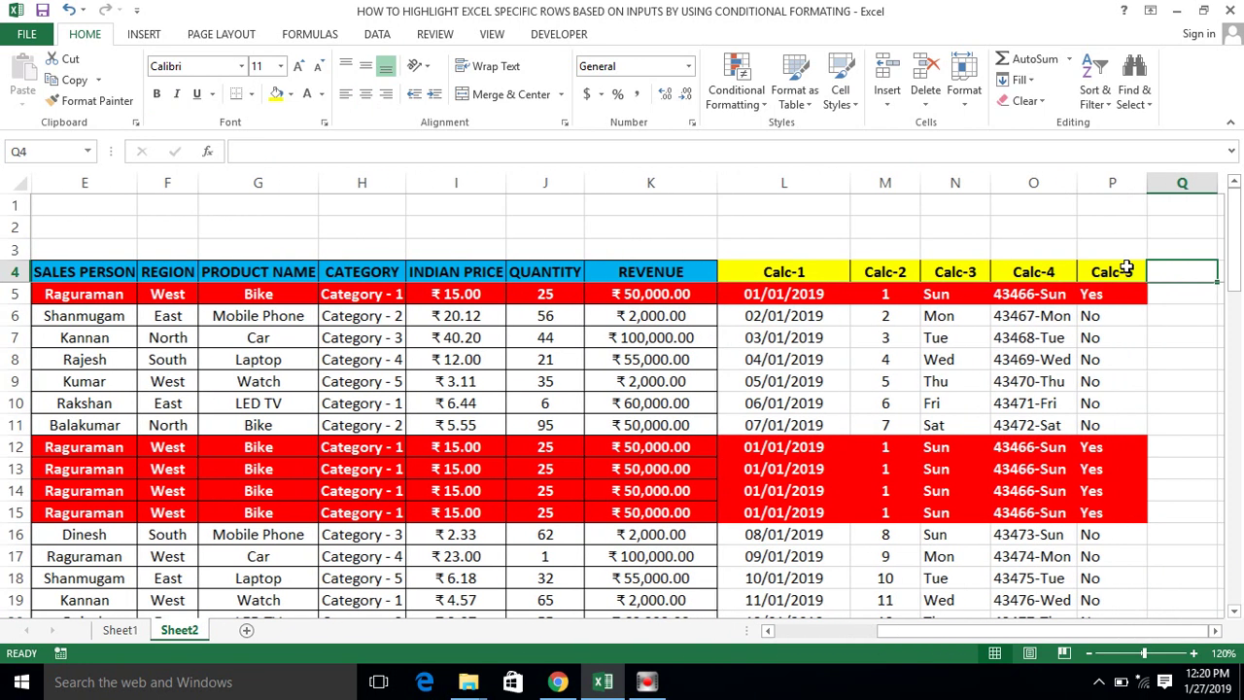
pyautogui.press('Left')
pyautogui.press('Left')
pyautogui.press('Left')
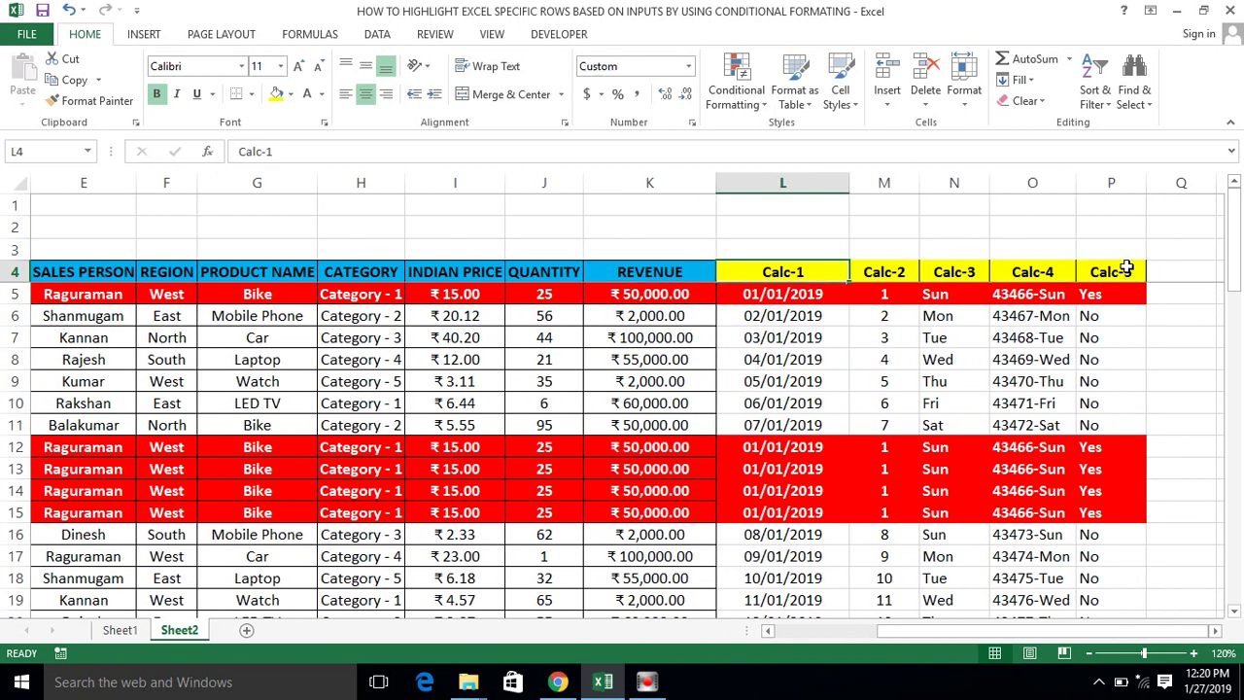
pyautogui.press('Right')
pyautogui.press('Left')
pyautogui.press('Home')
pyautogui.press('Right')
pyautogui.press('Right')
pyautogui.press('Right')
pyautogui.press('Up')
# Inspect the combining formula in C1 and the Calc-3 formula in N5
pyautogui.press('Up')
pyautogui.press('Up')
pyautogui.press('Left')
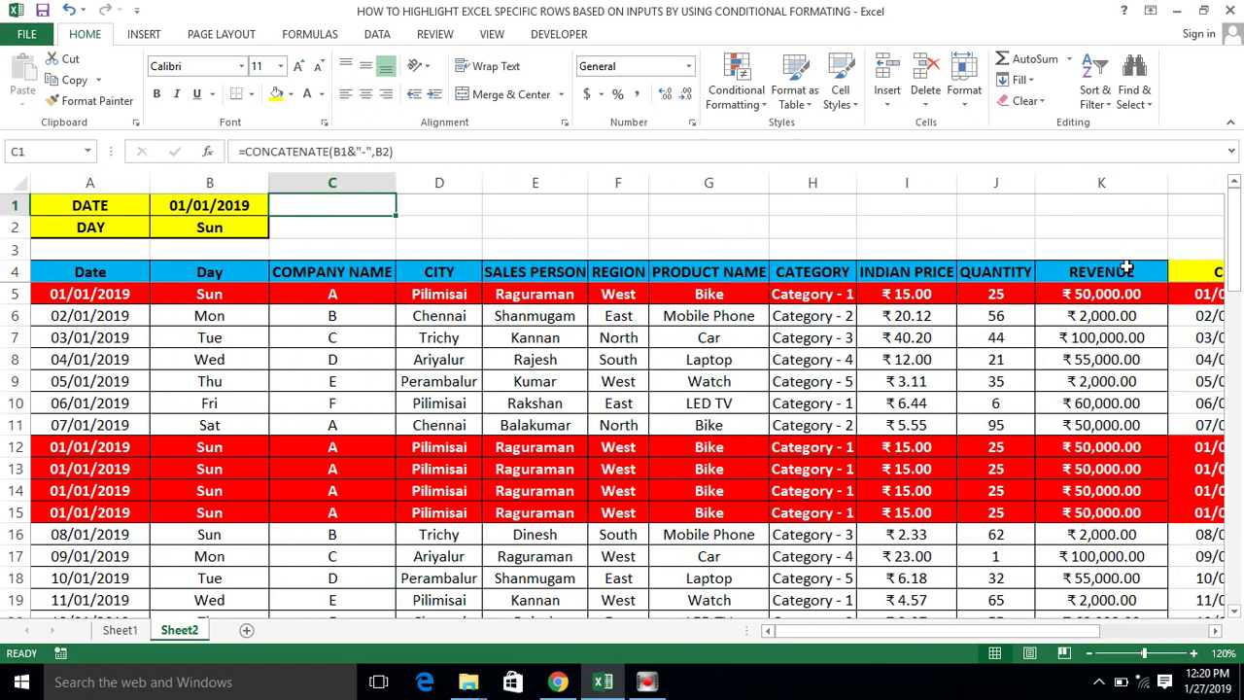
pyautogui.click(1063, 333)
pyautogui.click(1178, 282)
pyautogui.press('Right')
pyautogui.press('Right')
pyautogui.press('Right')
pyautogui.press('Left')
pyautogui.press('Left')
pyautogui.press('Left')
pyautogui.press('Right')
pyautogui.press('Right')
pyautogui.press('Right')
pyautogui.press('Right')
pyautogui.press('Up')
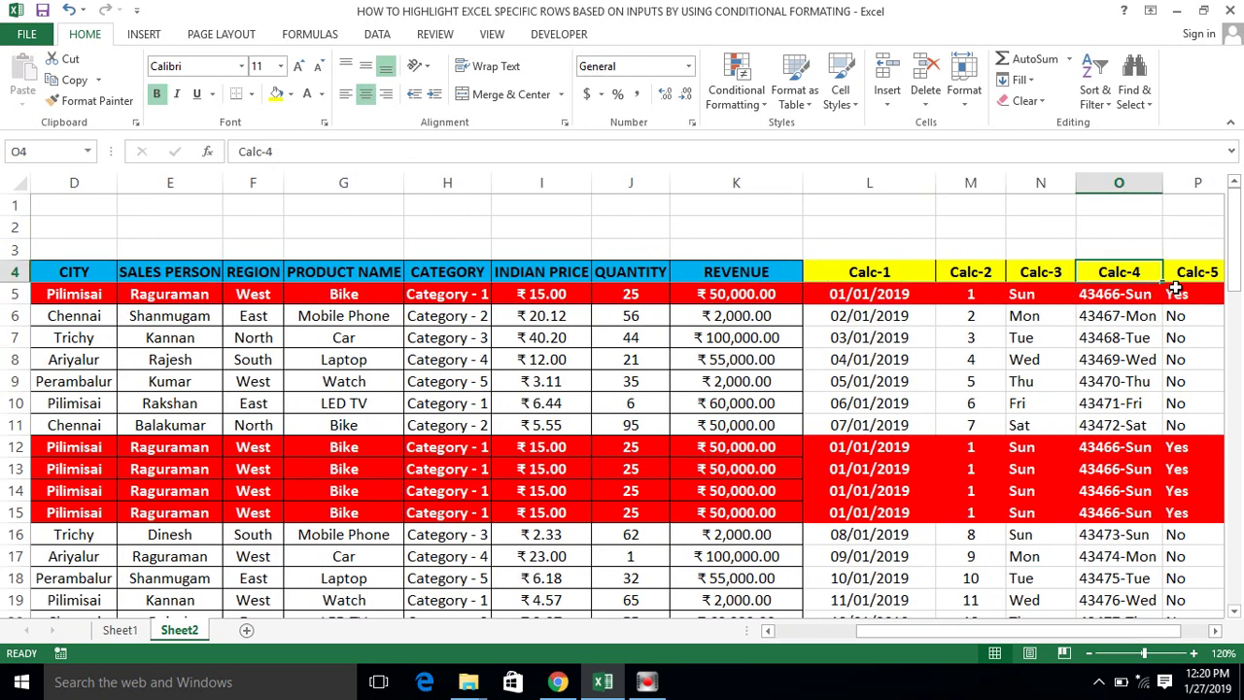
# Select the whole table from the header row through Calc-5 down to row 64
pyautogui.hotkey('ctrl', 'Left')
pyautogui.hotkey('ctrl', 'shift', 'Right')
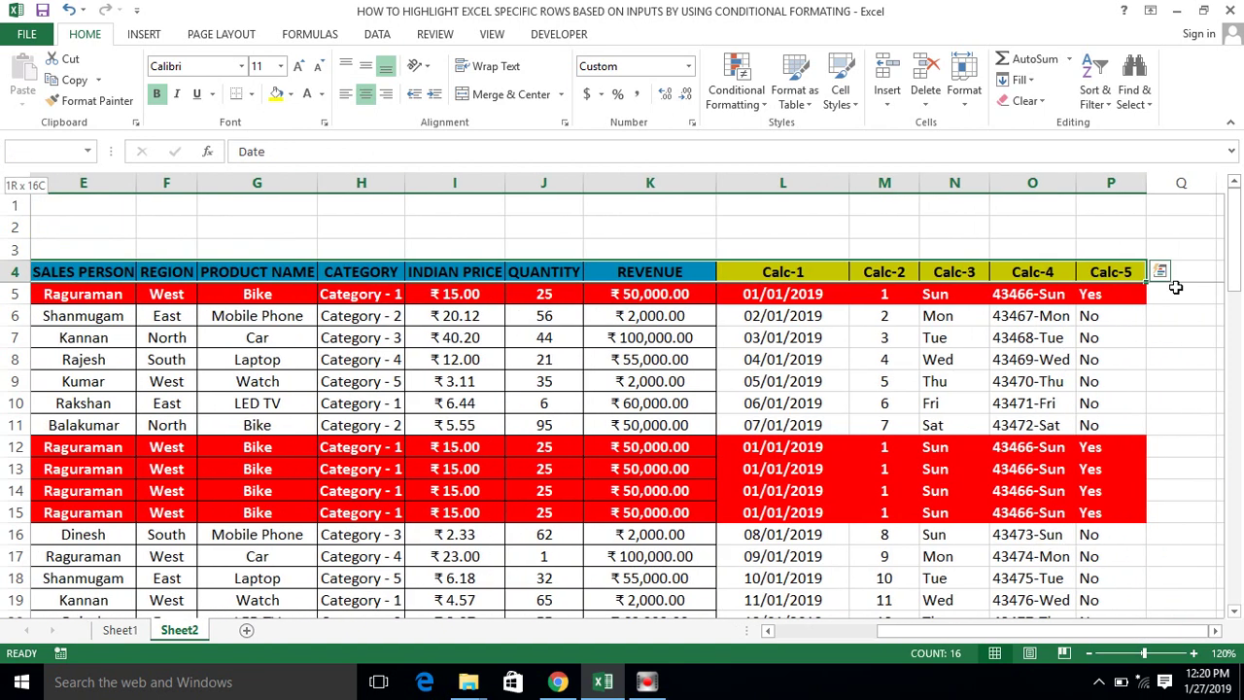
pyautogui.hotkey('ctrl', 'shift', 'Down')
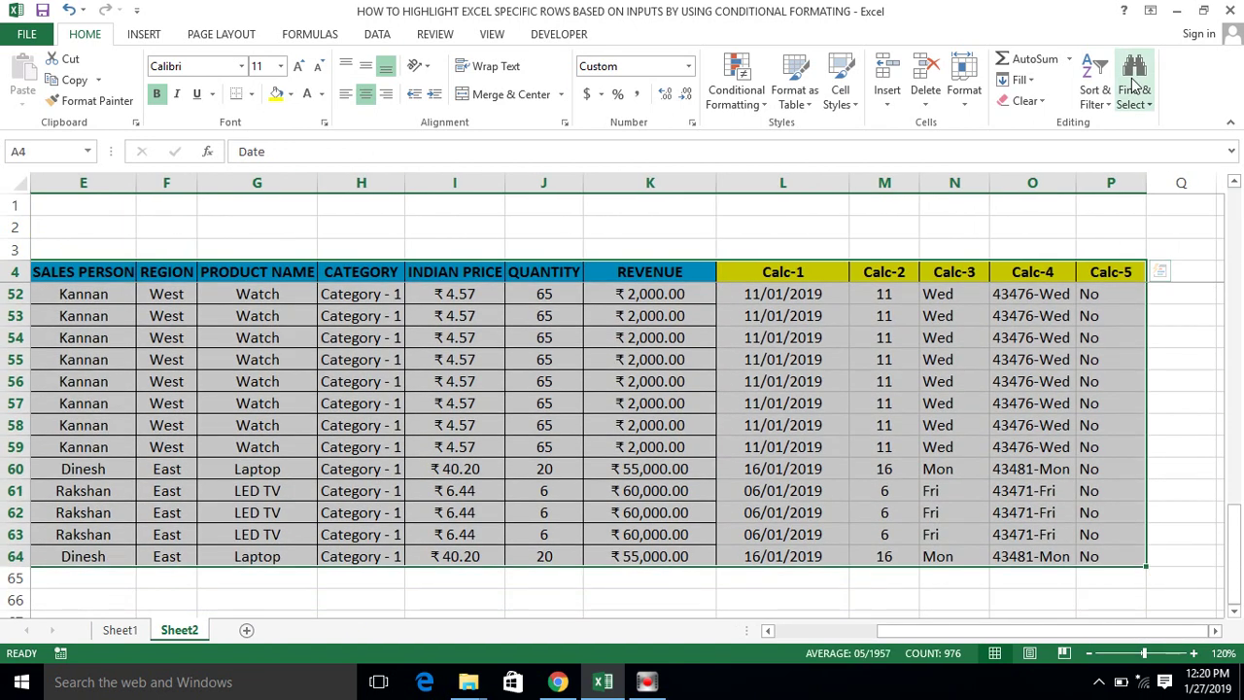
# Clear the conditional formatting rules from the selected table cells
pyautogui.click(736, 88)
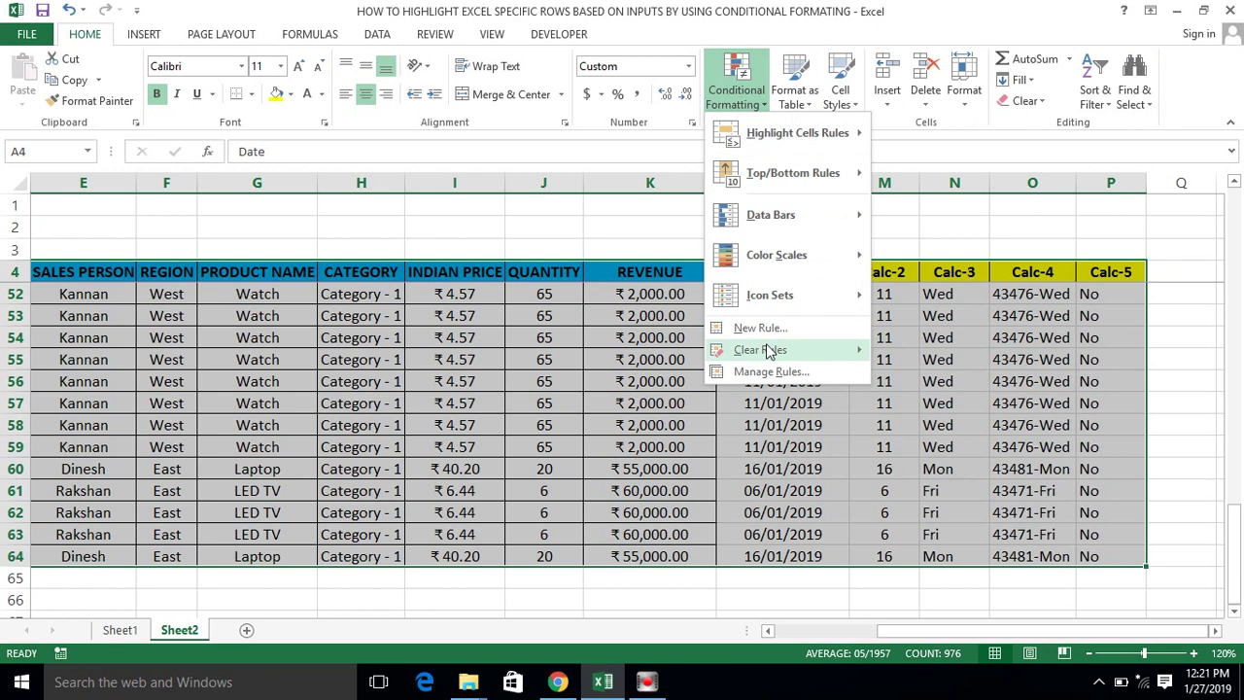
pyautogui.moveTo(760, 350)
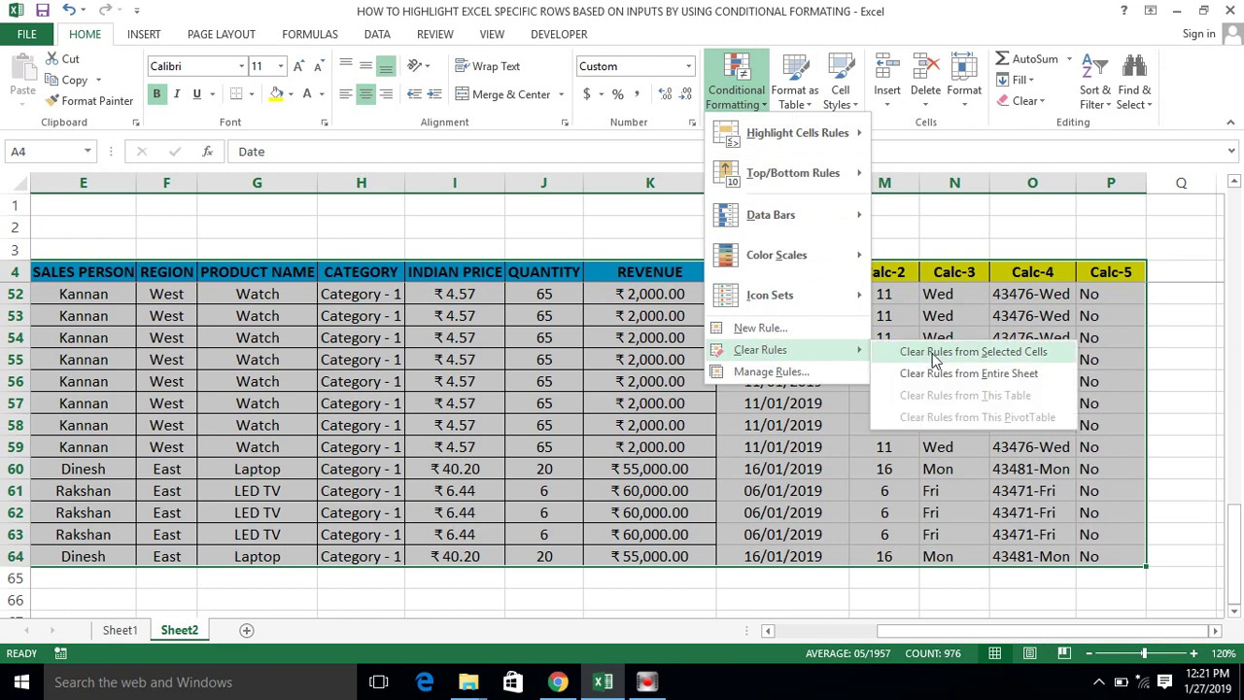
pyautogui.click(935, 358)
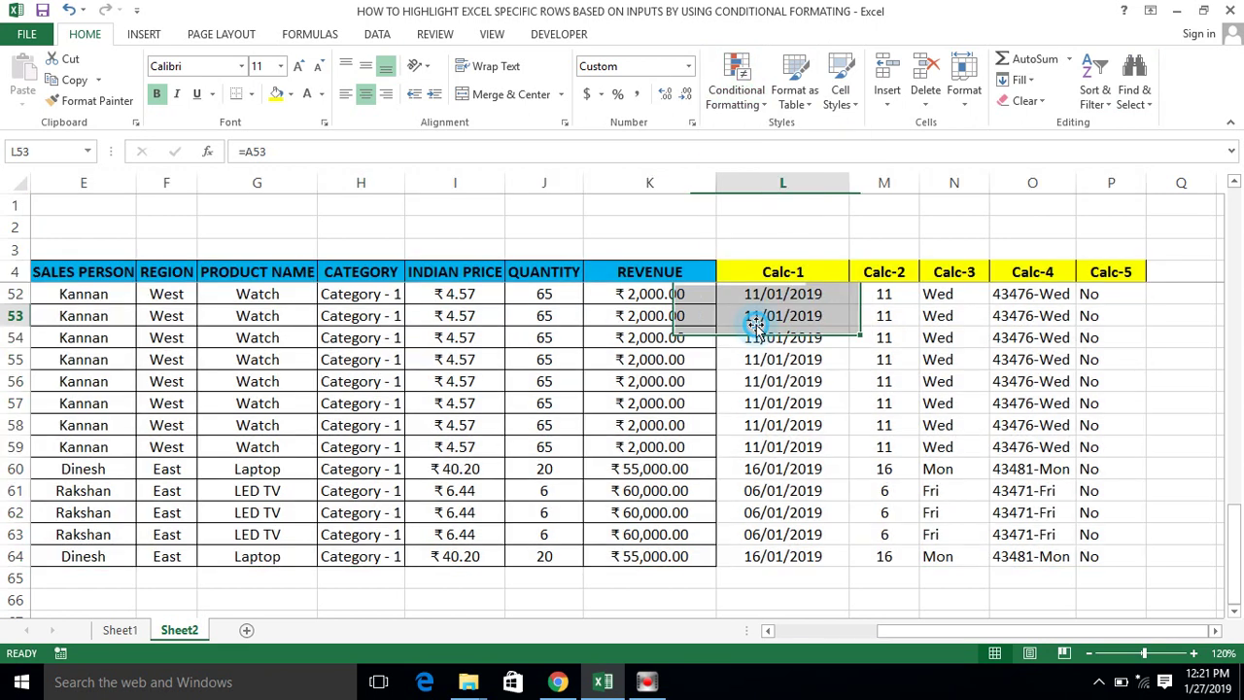
pyautogui.click(756, 323)
pyautogui.hotkey('ctrl', 'Up')
pyautogui.hotkey('ctrl', 'Left')
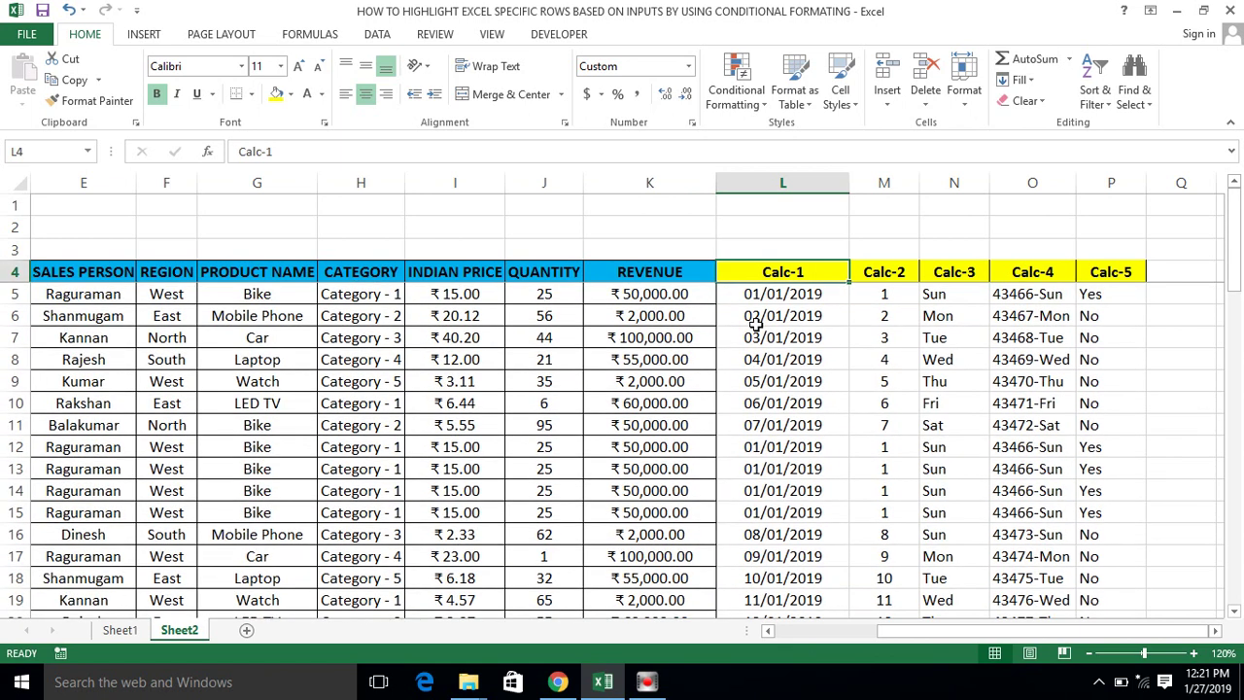
# Review the Calc-1, Calc-2 and Calc-3 formulas in row 5
pyautogui.press('Right')
pyautogui.press('Right')
pyautogui.press('Down')
pyautogui.hotkey('ctrl', 'Right')
pyautogui.press('Right')
pyautogui.press('Left')
pyautogui.press('Left')
pyautogui.press('Left')
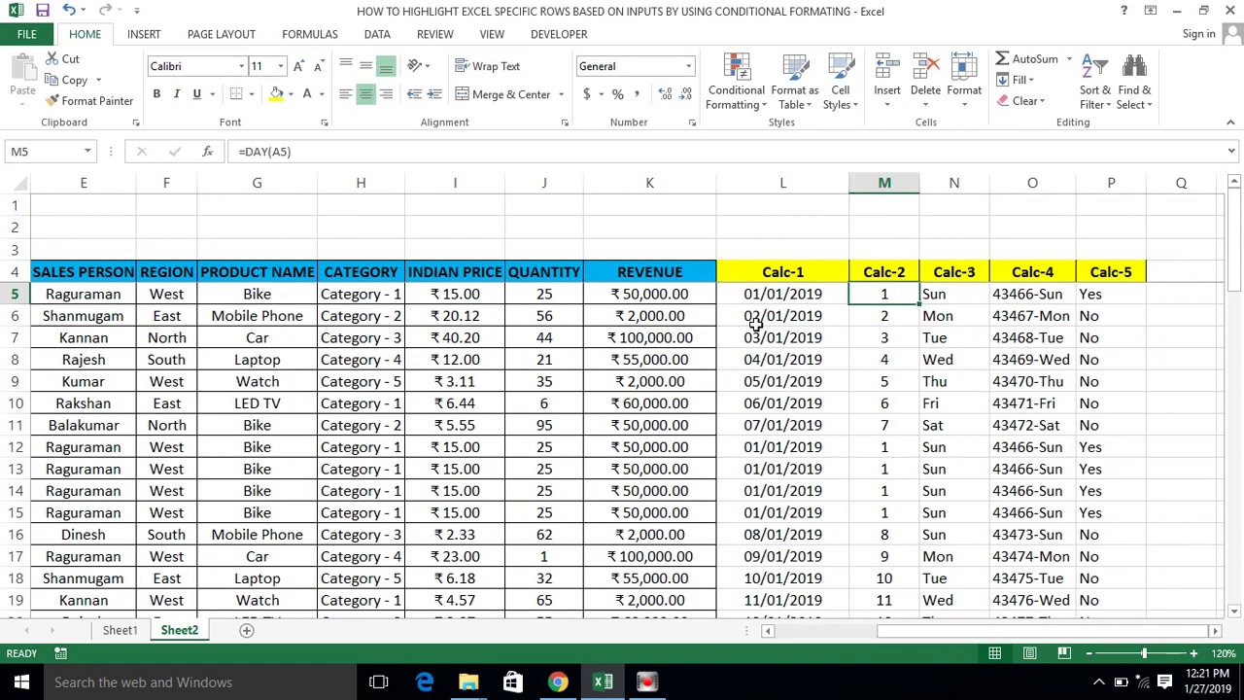
pyautogui.press('Right')
pyautogui.press('Left')
pyautogui.press('Right')
pyautogui.press('Right')
pyautogui.press('Left')
pyautogui.press('Left')
pyautogui.press('Left')
pyautogui.press('Right')
pyautogui.press('Right')
pyautogui.press('Left')
pyautogui.press('Left')
pyautogui.press('Left')
pyautogui.press('Right')
# Select the Calc columns down to the last data row and delete their contents
pyautogui.hotkey('shift', 'Right')
pyautogui.hotkey('shift', 'Right')
pyautogui.hotkey('shift', 'Right')
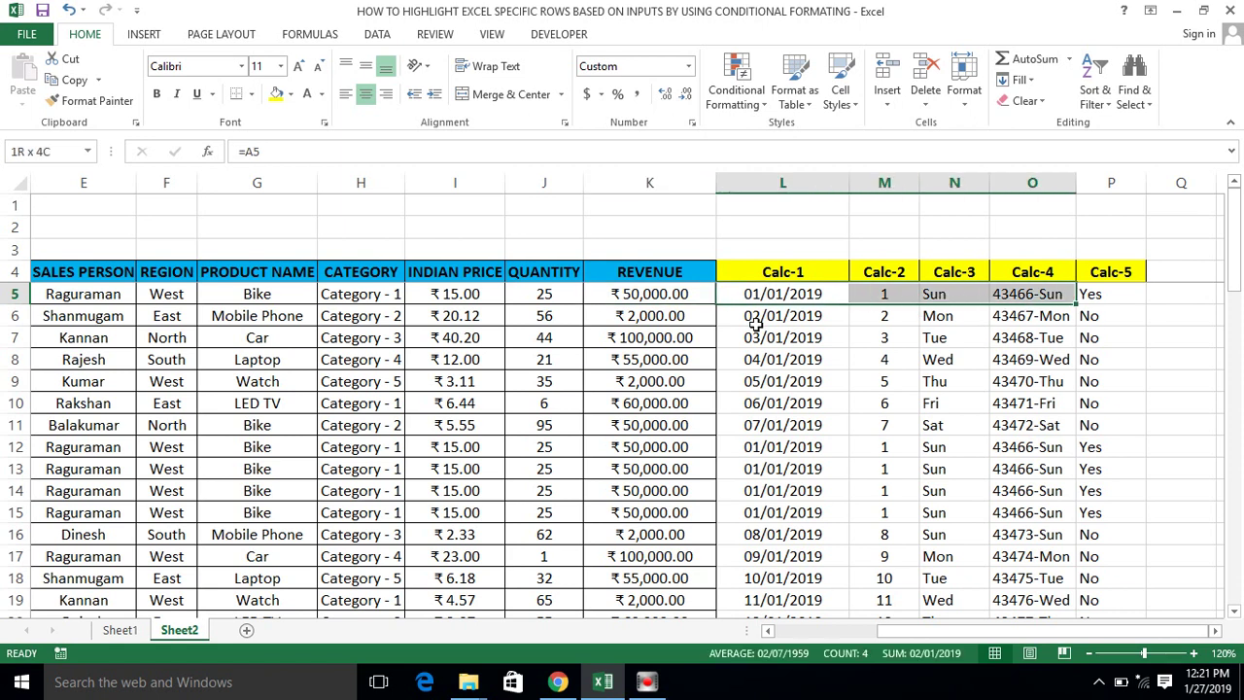
pyautogui.hotkey('shift', 'Right')
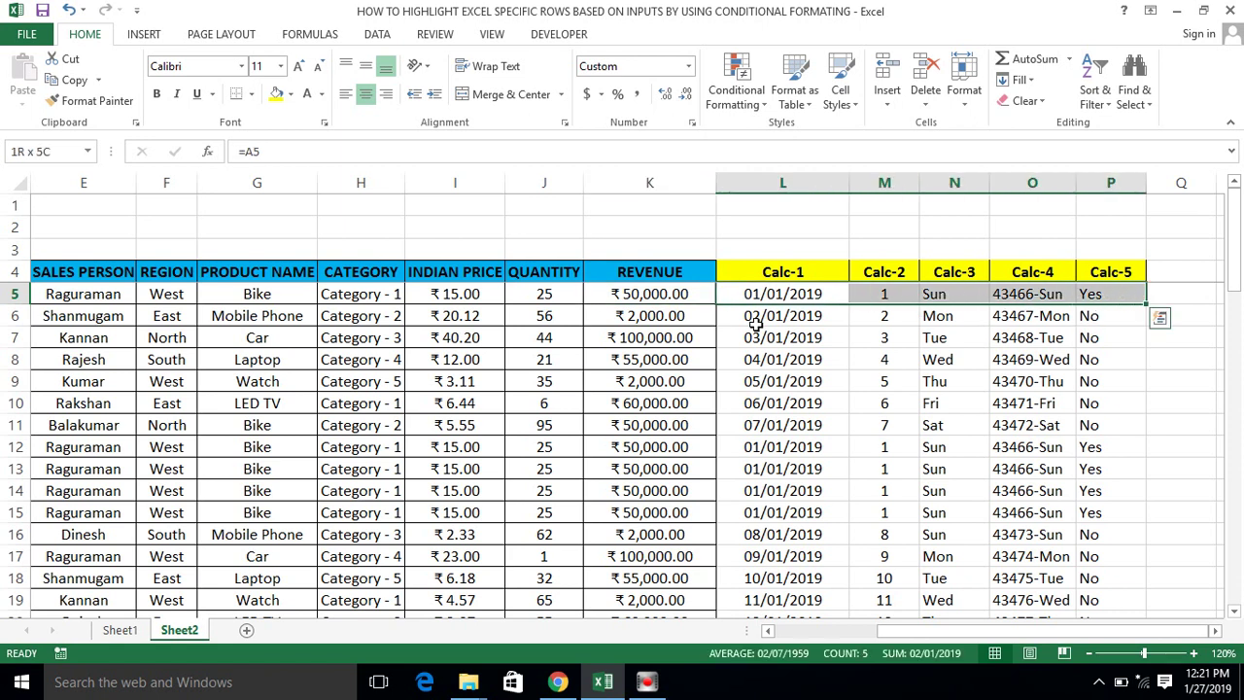
pyautogui.hotkey('ctrl', 'shift', 'Down')
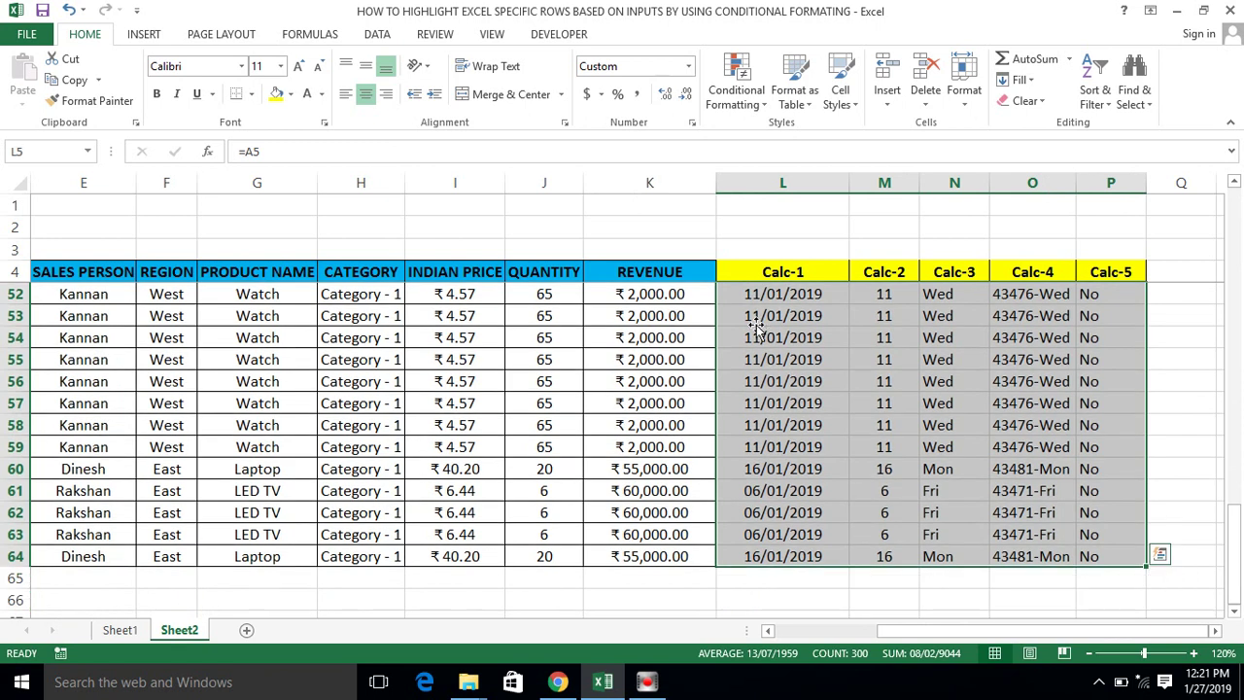
pyautogui.press('Delete')
# Enter the formula =A5 in the first Calc-1 cell L5
pyautogui.press('Down')
pyautogui.press('Up')
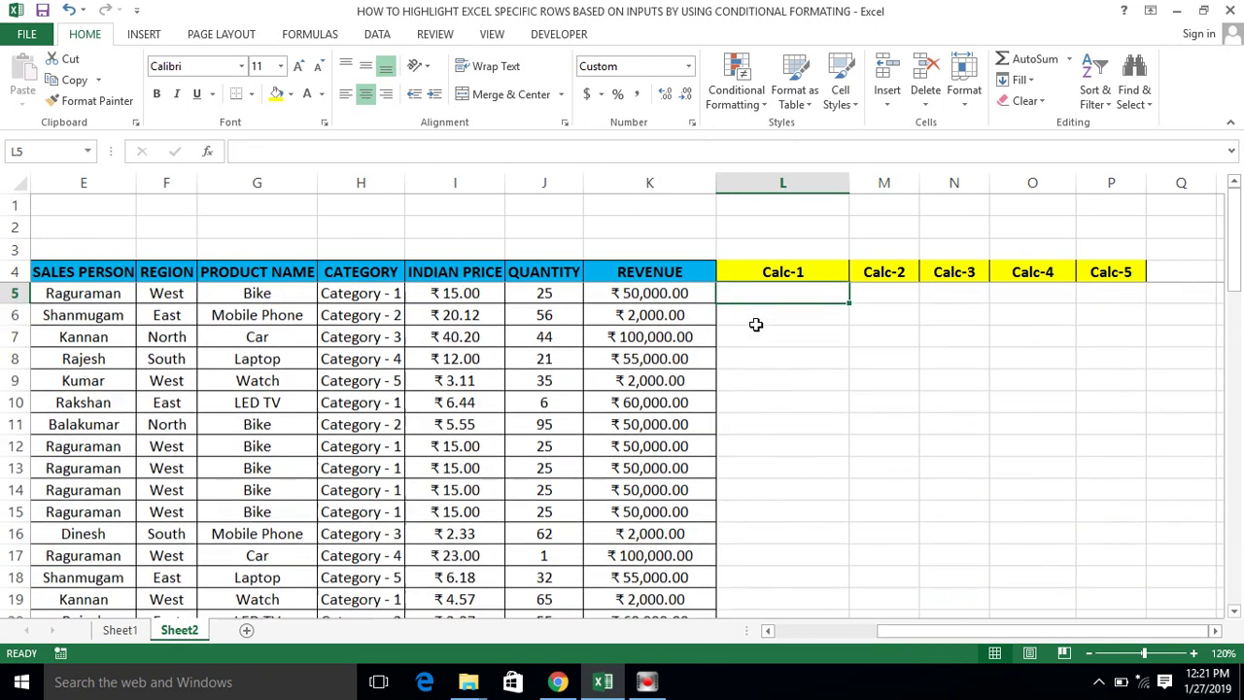
pyautogui.press('Up')
pyautogui.press('Down')
pyautogui.write('=')
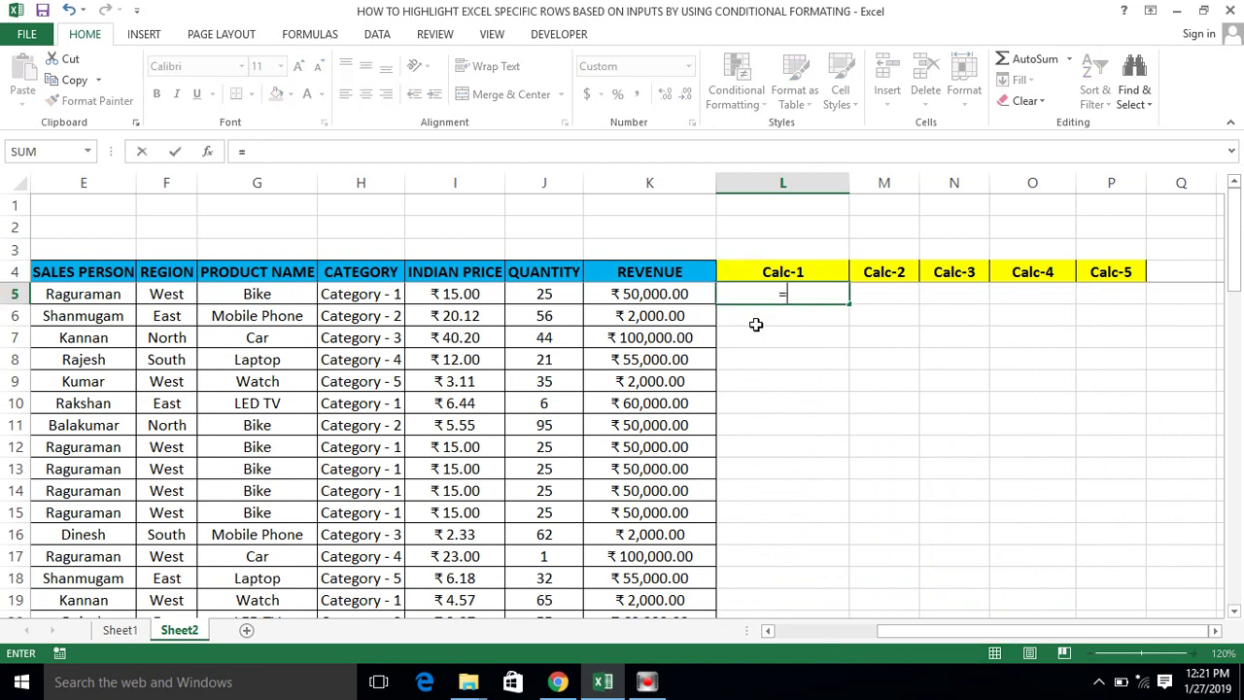
pyautogui.press('Home')
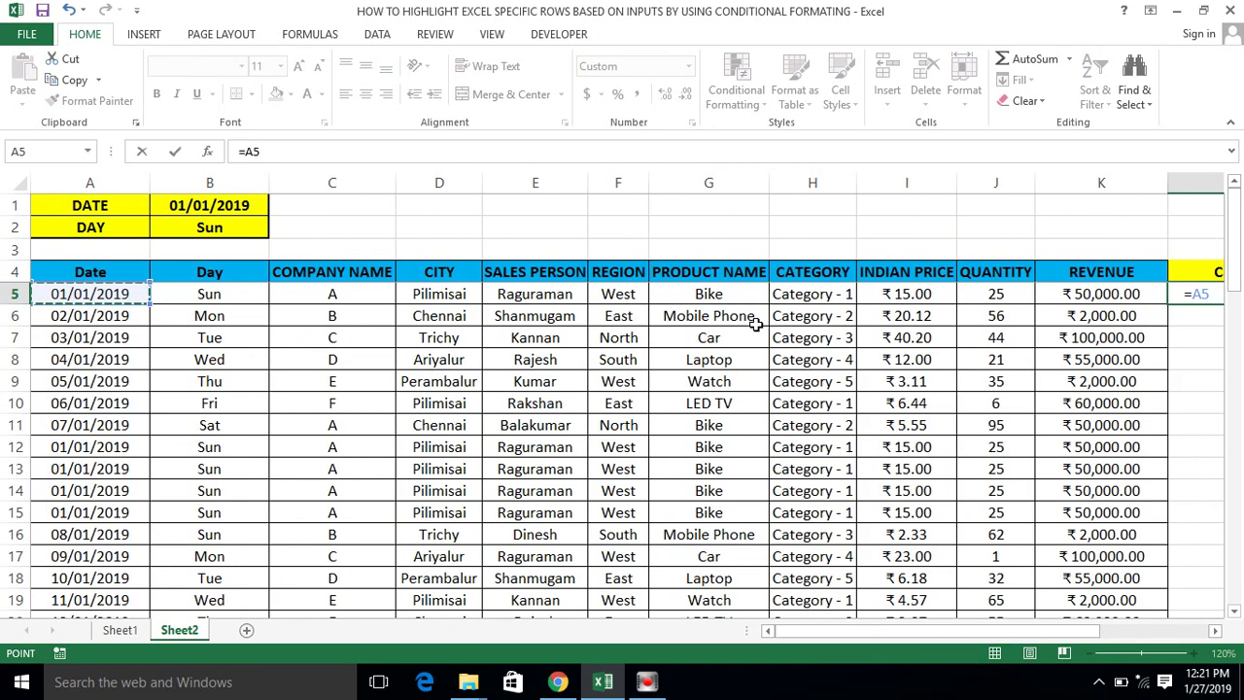
pyautogui.press('Return')
# Fill the Calc-1 date formula down the column
pyautogui.press('Right')
pyautogui.press('Right')
pyautogui.press('Right')
pyautogui.press('Left')
pyautogui.press('Left')
pyautogui.press('Left')
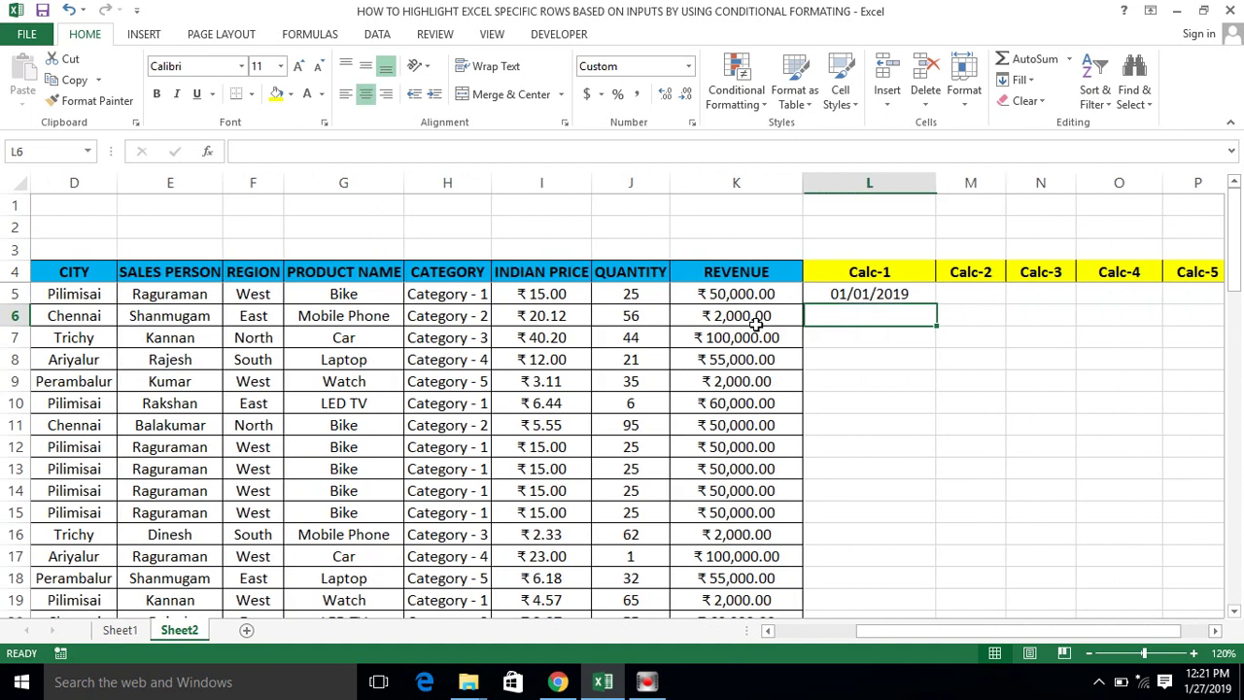
pyautogui.press('Up')
pyautogui.press('Up')
pyautogui.press('Right')
pyautogui.press('Down')
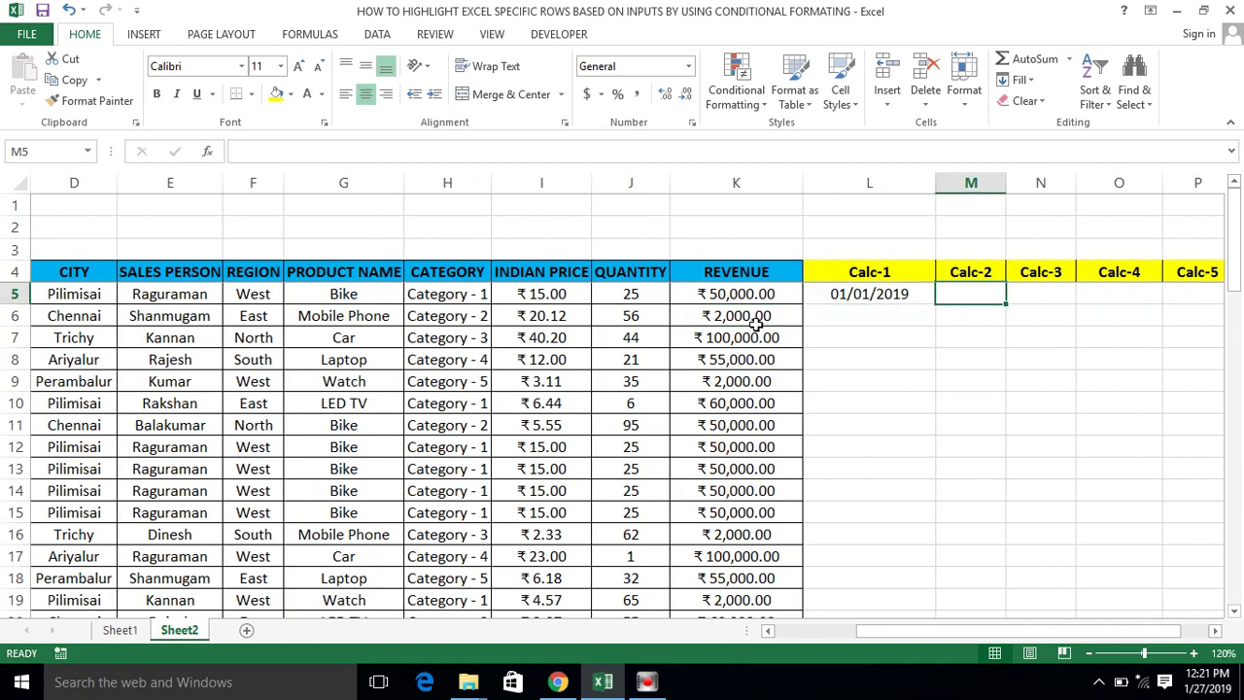
pyautogui.moveTo(869, 293); pyautogui.dragTo(869, 603)
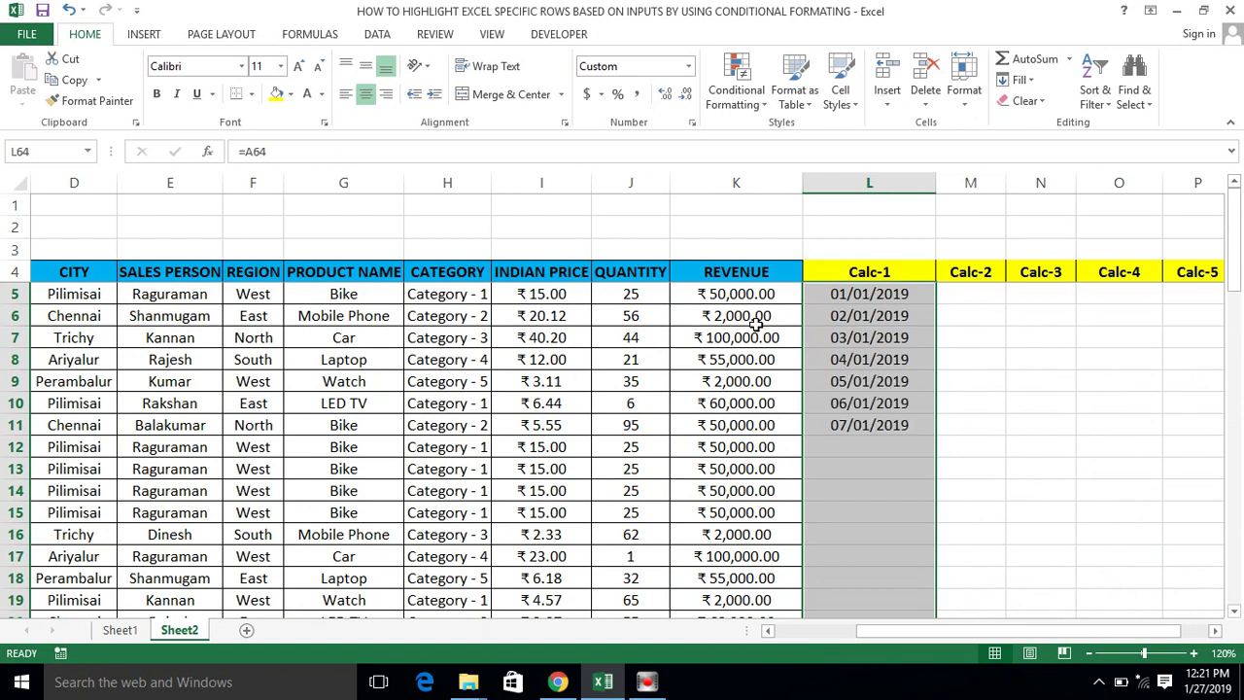
pyautogui.hotkey('ctrl', 'Up')
pyautogui.scroll(11, 757, 324)
pyautogui.scroll(4, 757, 323)
# Select the Calc-1 to Calc-5 headers, then check the table's last data row
pyautogui.press('Right')
pyautogui.press('Down')
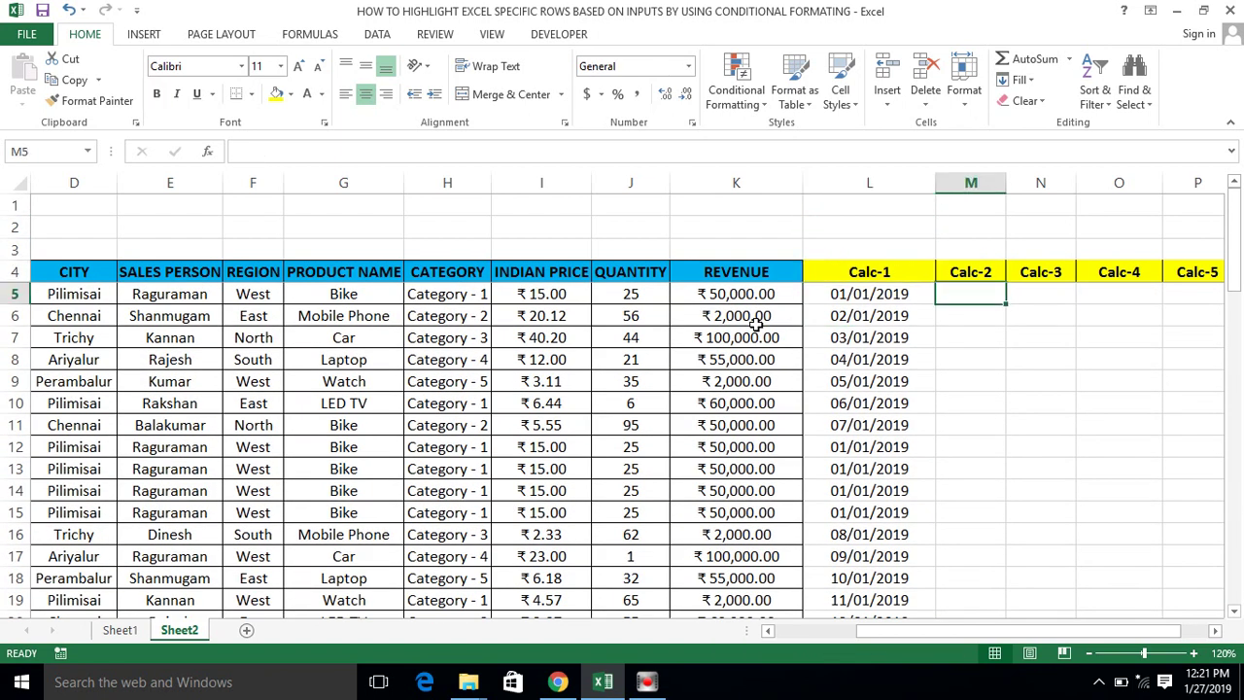
pyautogui.moveTo(856, 206); pyautogui.dragTo(1167, 271)
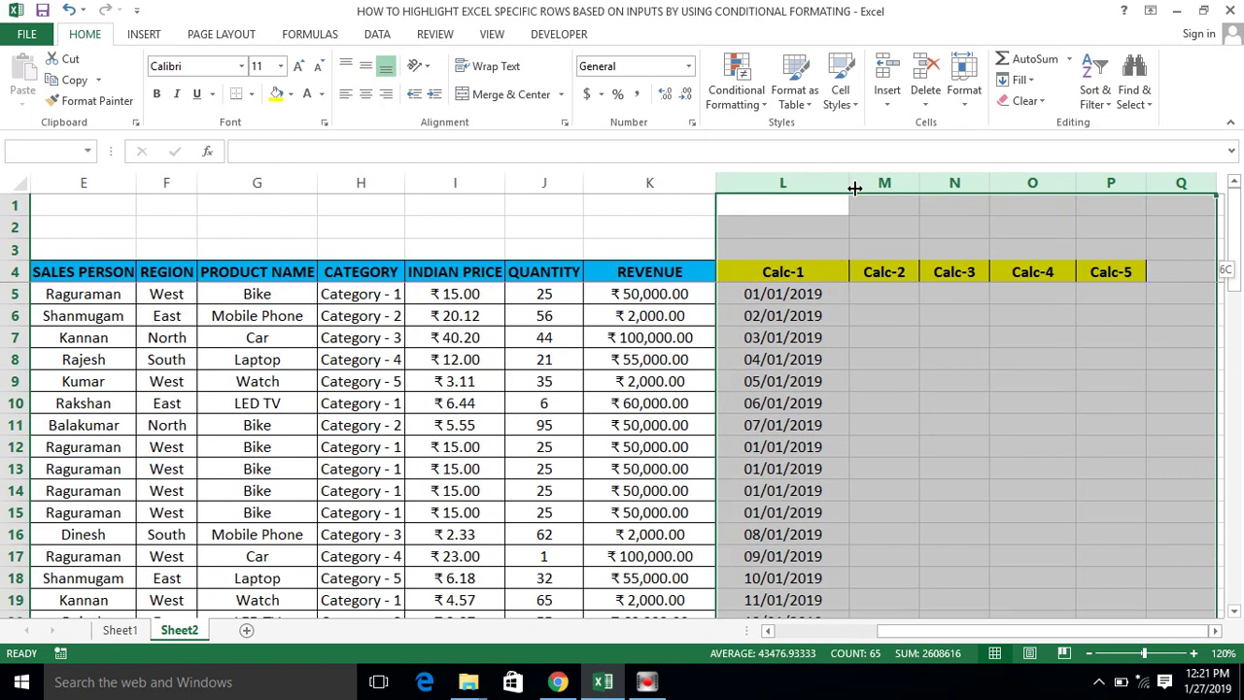
pyautogui.moveTo(1155, 271); pyautogui.dragTo(1145, 271)
pyautogui.press('Left')
pyautogui.press('Left')
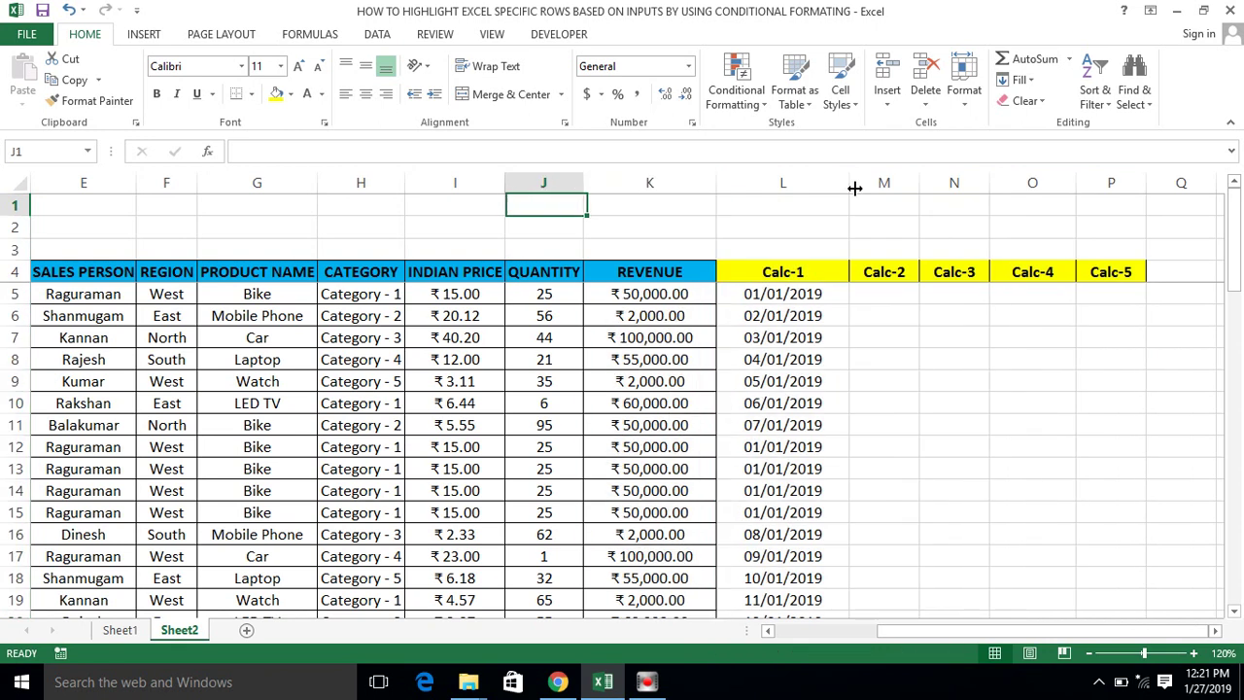
pyautogui.press('Left')
pyautogui.press('Left')
pyautogui.press('Down')
pyautogui.press('Down')
pyautogui.press('Down')
pyautogui.press('Home')
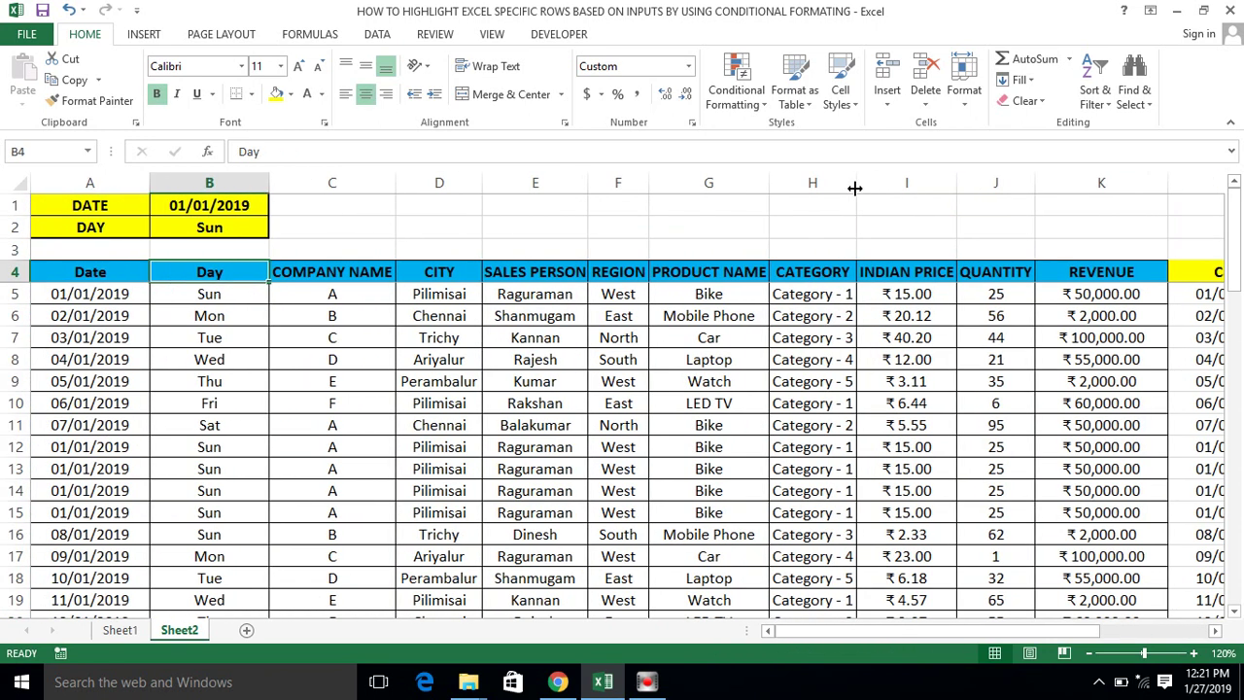
pyautogui.hotkey('ctrl', 'Down')
pyautogui.press('Right')
pyautogui.press('Right')
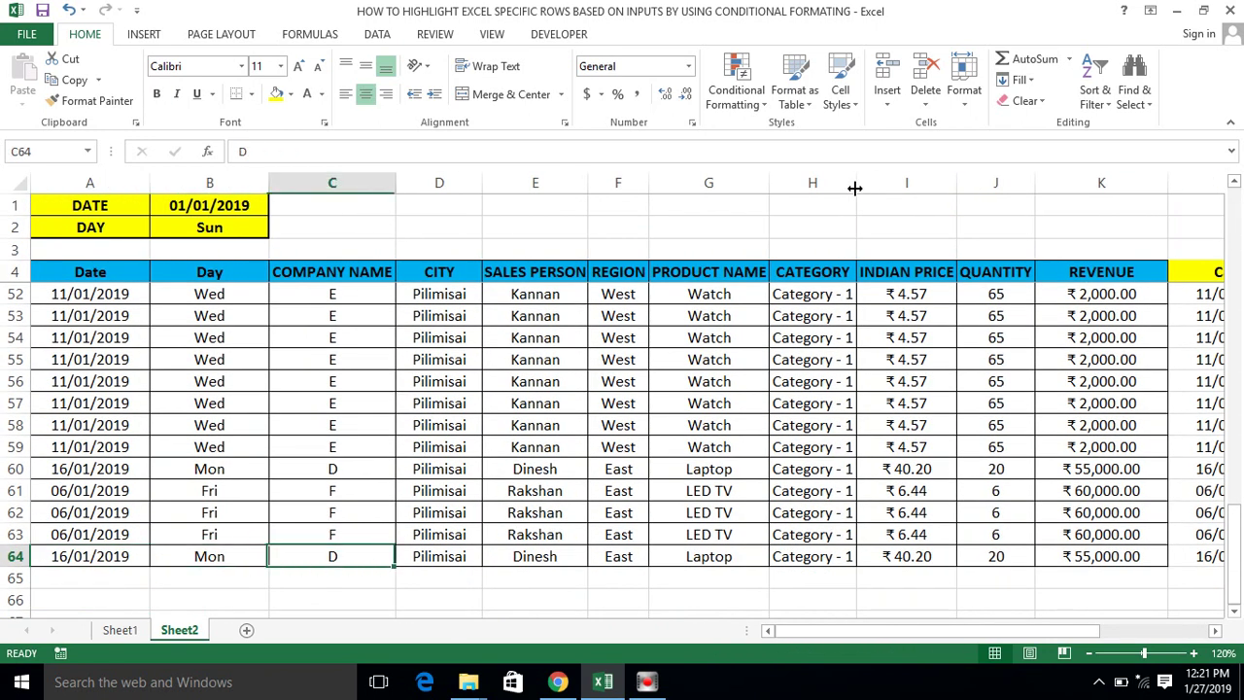
pyautogui.press('Right')
pyautogui.hotkey('ctrl', 'Up')
pyautogui.hotkey('ctrl', 'Right')
# Enter =DAY(L5) in the first Calc-2 cell M5
pyautogui.press('Right')
pyautogui.press('Left')
pyautogui.press('Left')
pyautogui.press('Left')
pyautogui.press('Left')
pyautogui.press('Left')
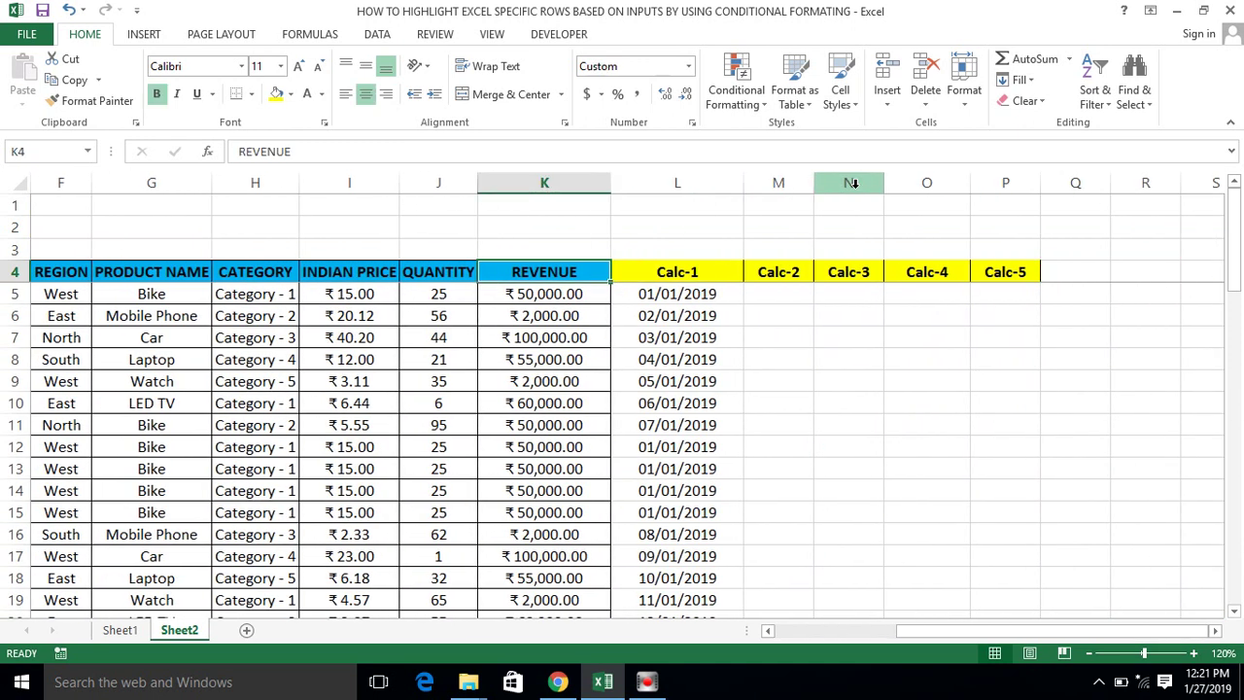
pyautogui.press('Right')
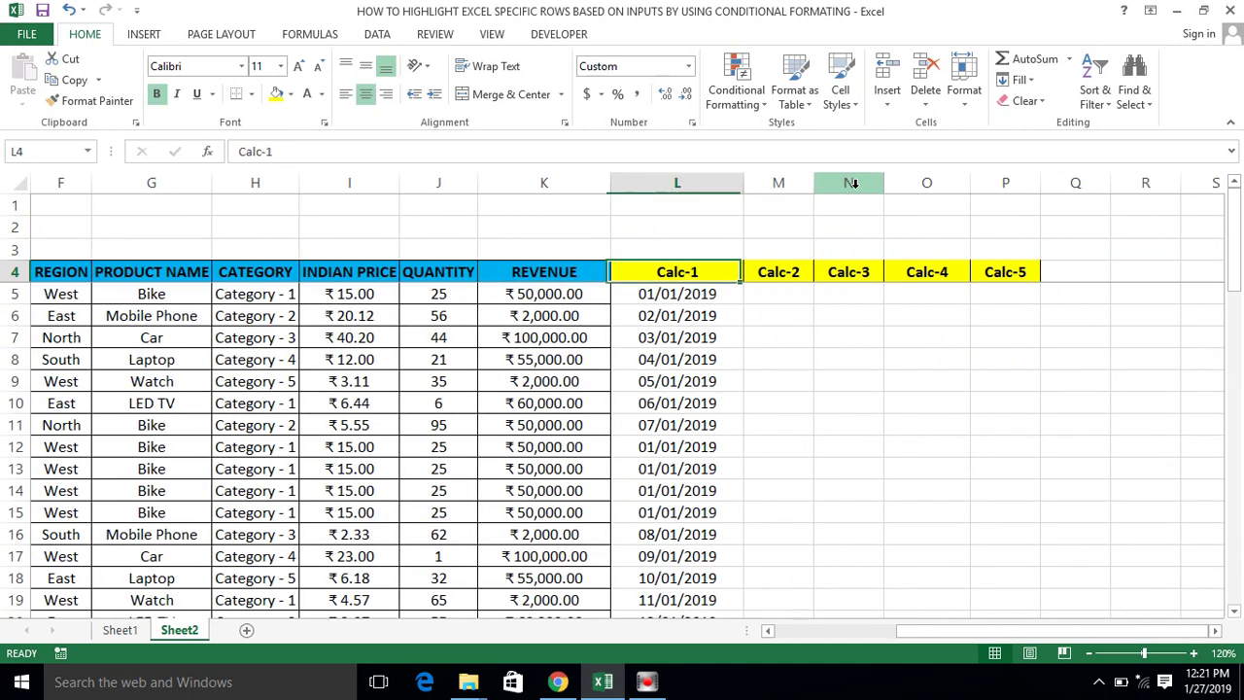
pyautogui.press('Right')
pyautogui.press('Down')
pyautogui.write('=')
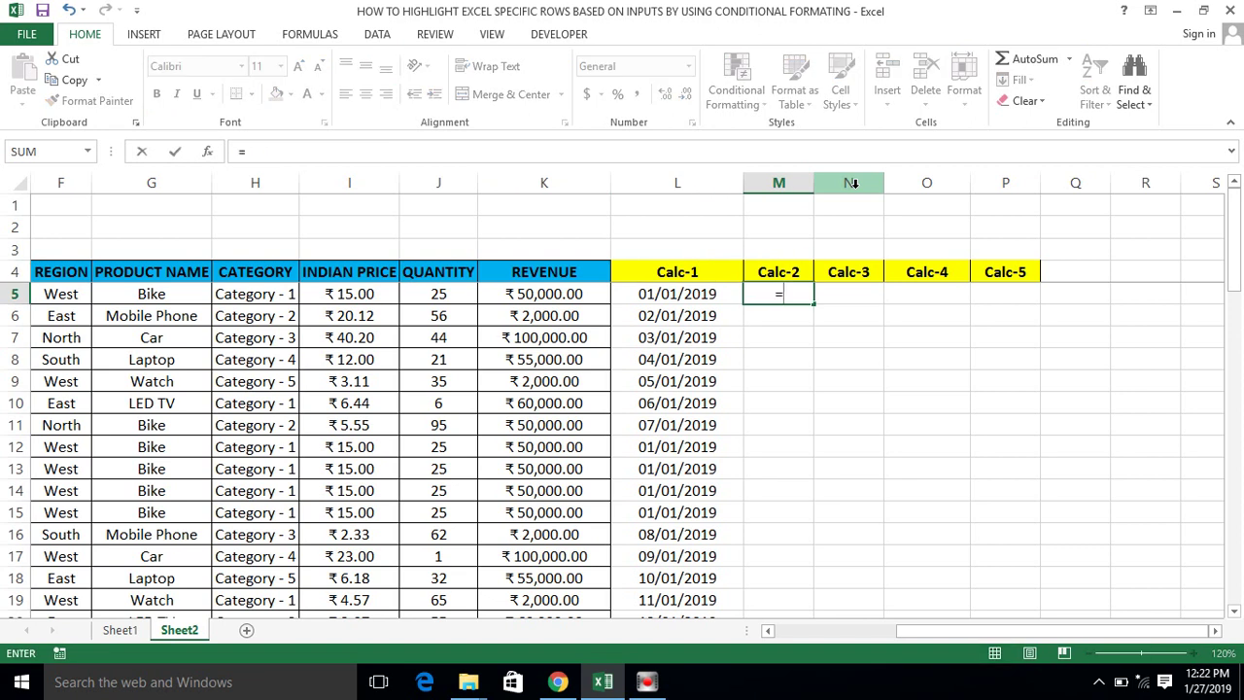
pyautogui.write('day')
pyautogui.press('Tab')
pyautogui.press('Left')
pyautogui.press('Return')
# Fill the DAY formula down Calc-2 through row 64 with Ctrl+D
pyautogui.press('Left')
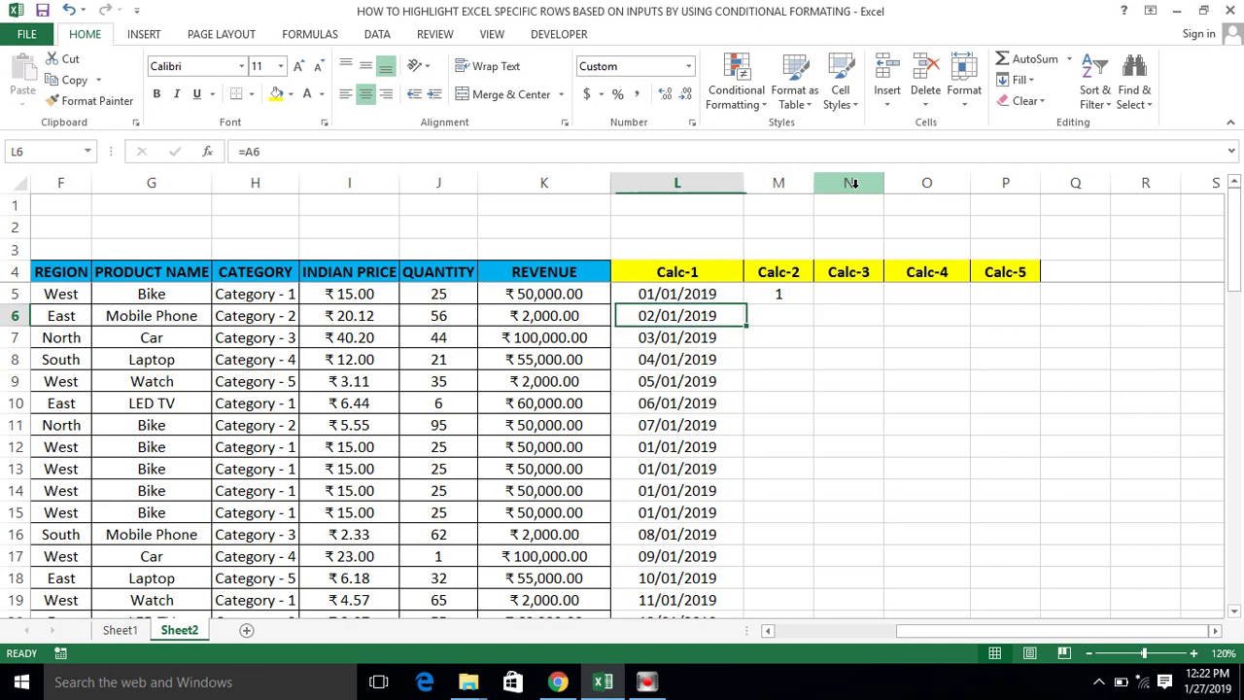
pyautogui.press('Up')
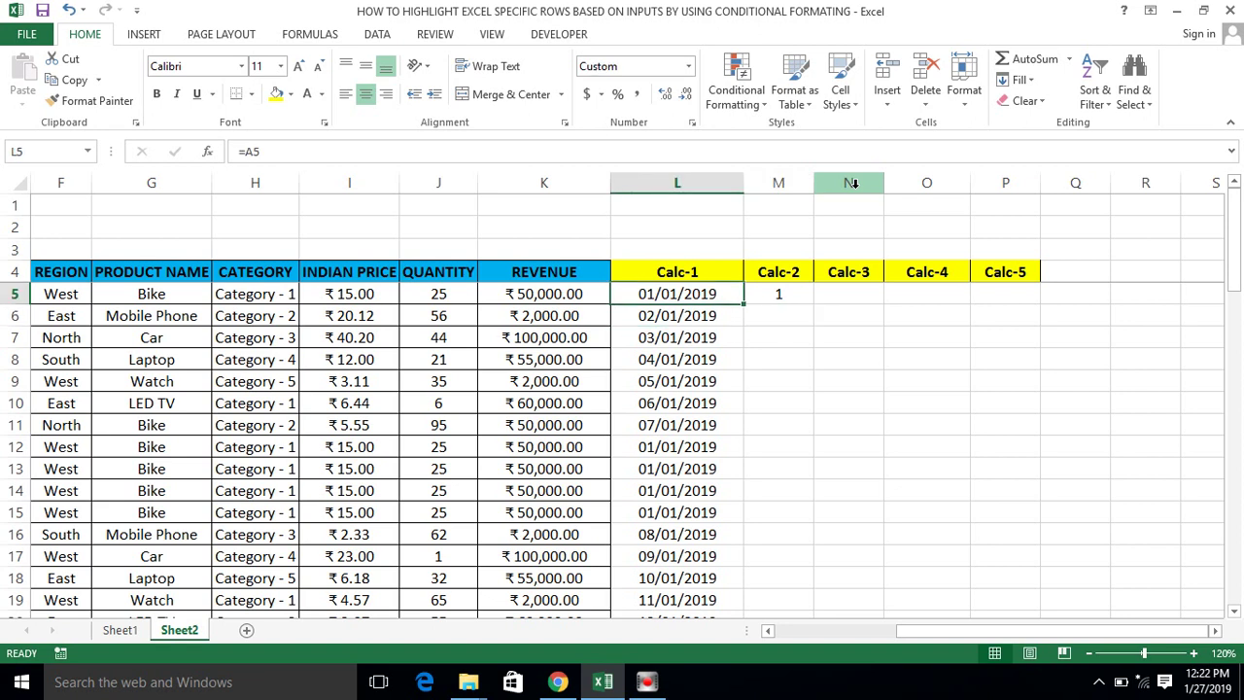
pyautogui.press('Right')
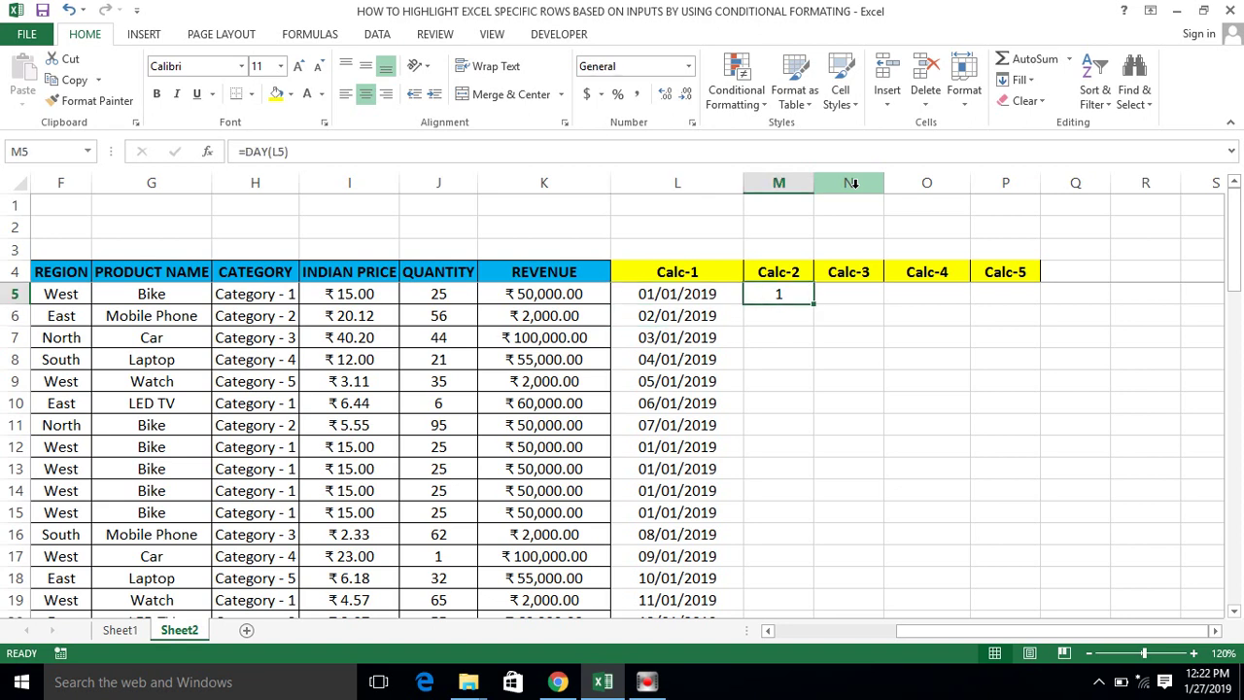
pyautogui.hotkey('shift', 'Left')
pyautogui.hotkey('ctrl', 'shift', 'Down')
pyautogui.hotkey('shift', 'Right')
pyautogui.scroll(10, 852, 183)
pyautogui.scroll(2, 851, 183)
pyautogui.hotkey('ctrl', 'd')
pyautogui.hotkey('ctrl', 'Down')
pyautogui.press('Down')
pyautogui.press('Down')
# Compare the Calc-2 day numbers with the Calc-3 cells and the Day value in B5
pyautogui.press('Up')
pyautogui.press('Up')
pyautogui.press('Right')
pyautogui.hotkey('ctrl', 'Up')
pyautogui.press('Down')
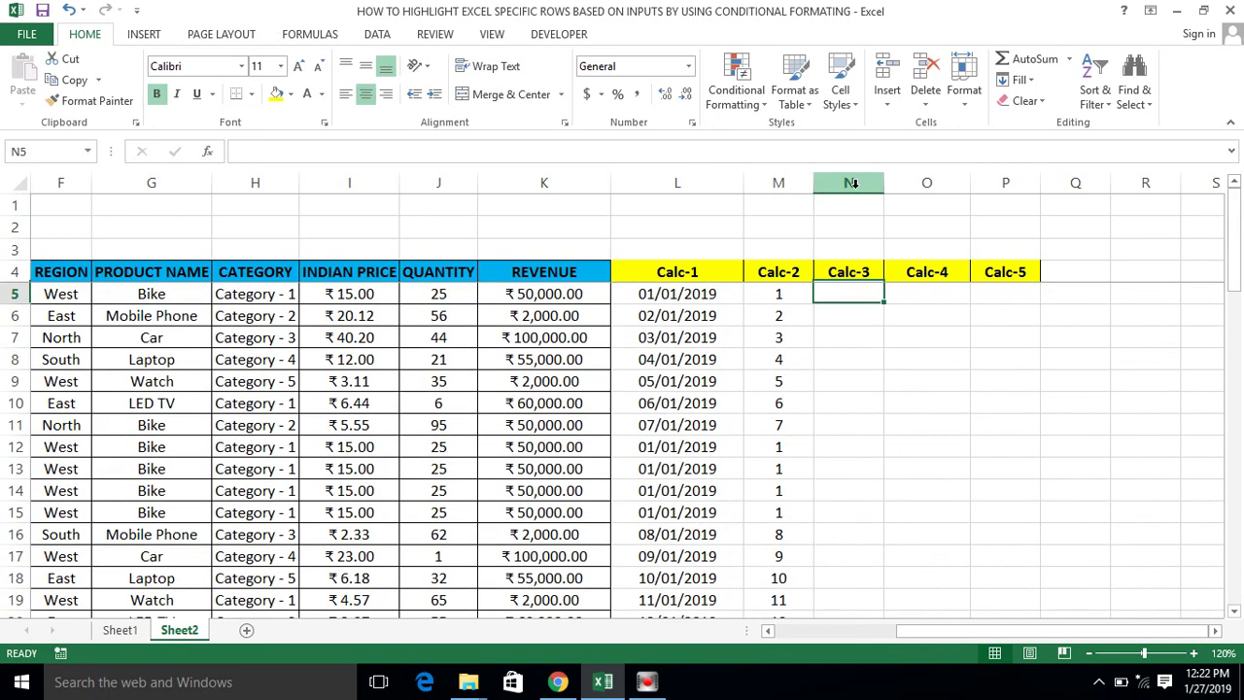
pyautogui.press('Up')
pyautogui.press('Down')
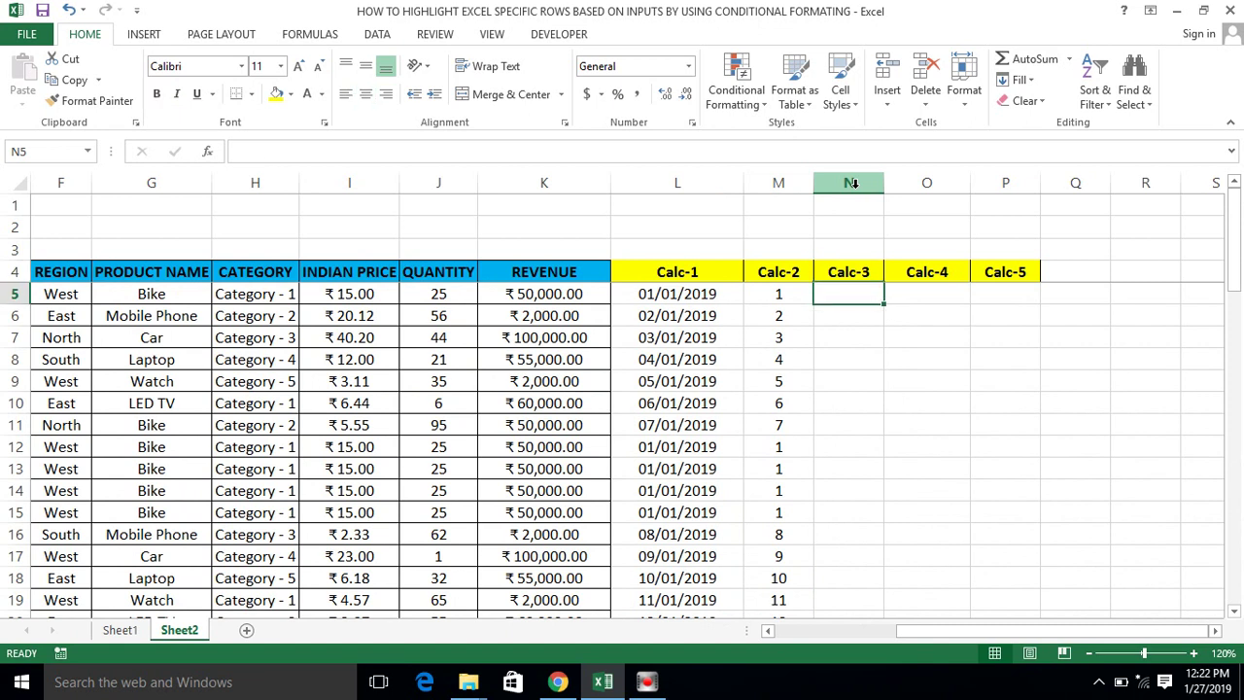
pyautogui.press('Left')
pyautogui.press('Right')
pyautogui.press('Left')
pyautogui.press('Right')
pyautogui.press('Up')
pyautogui.hotkey('ctrl', 'Left')
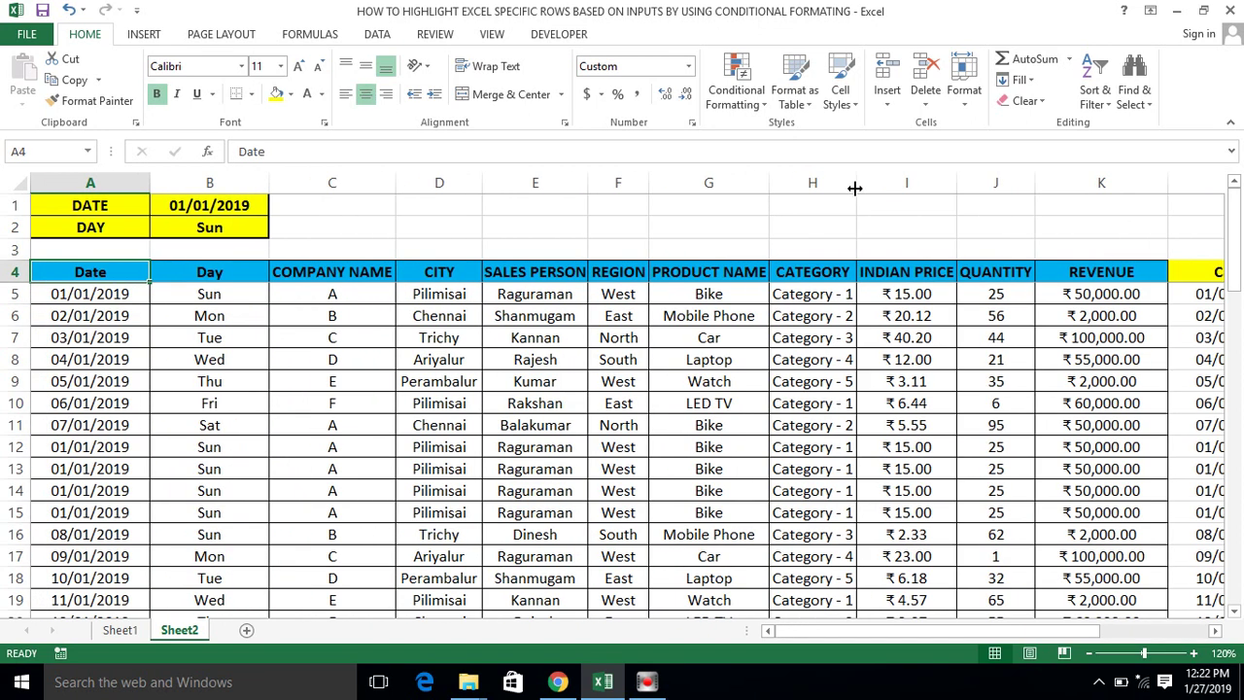
pyautogui.press('Right')
pyautogui.press('Down')
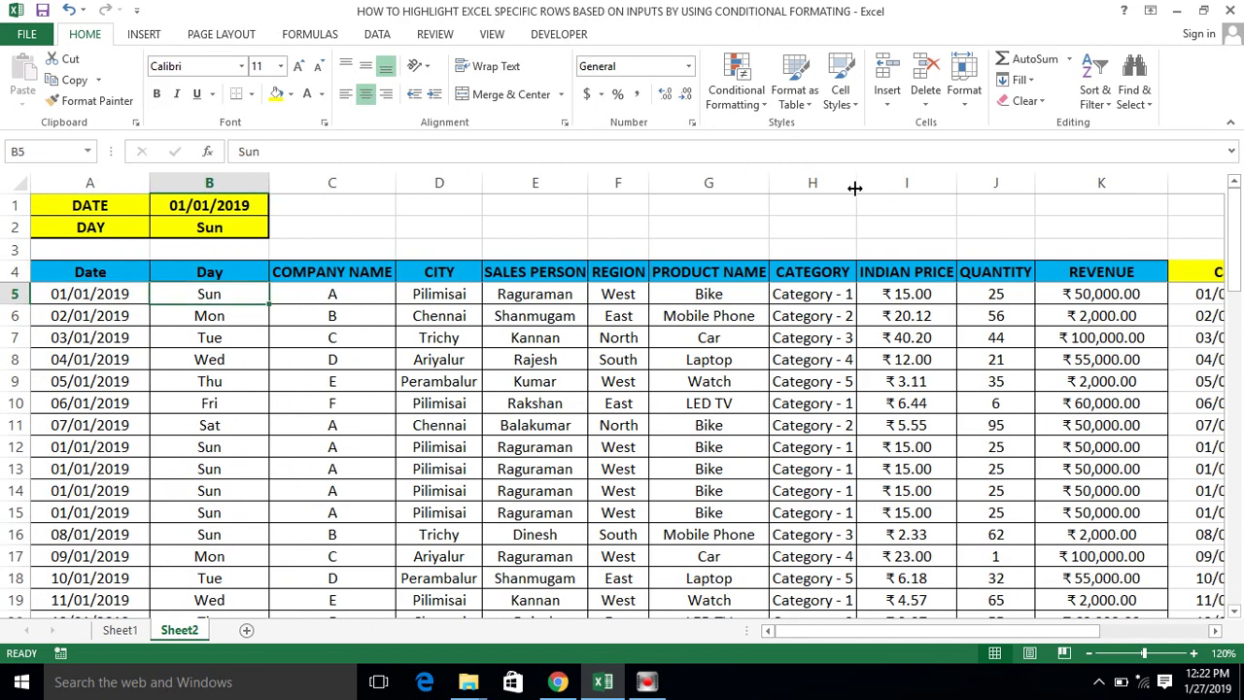
pyautogui.press('Down')
pyautogui.press('Down')
pyautogui.press('Down')
pyautogui.hotkey('ctrl', 'Up')
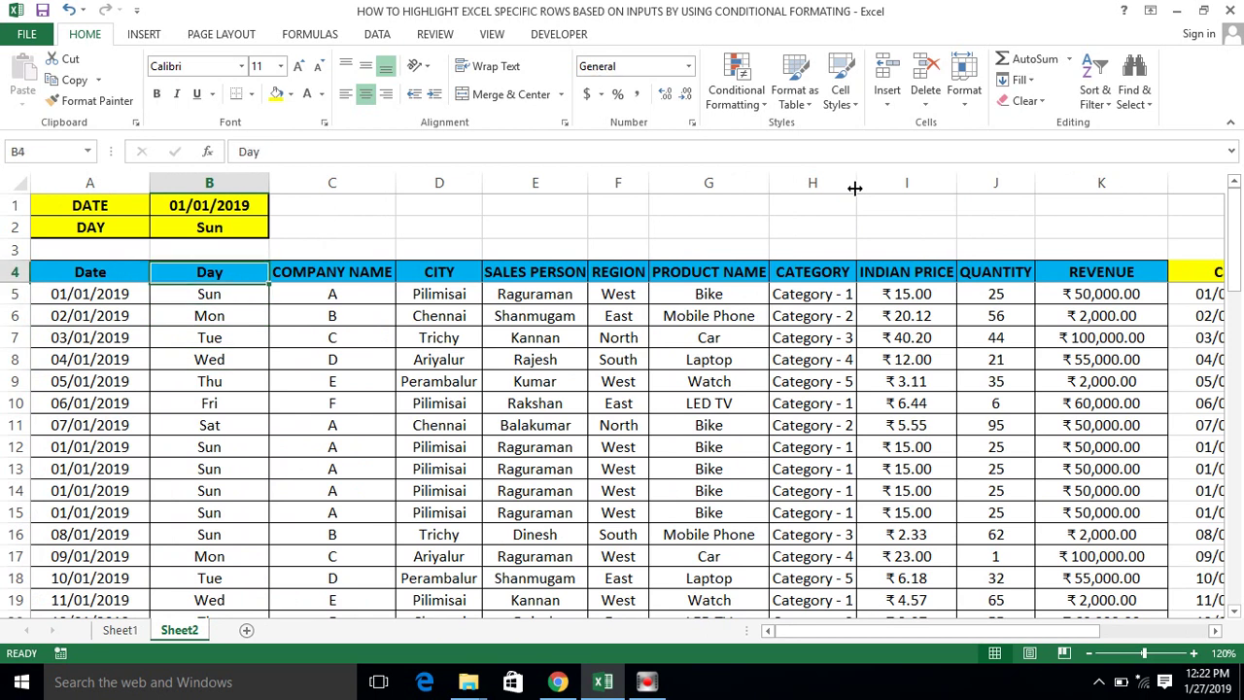
pyautogui.hotkey('ctrl', 'Right')
# Select M5 down to the last row and open its number format settings
pyautogui.press('Left')
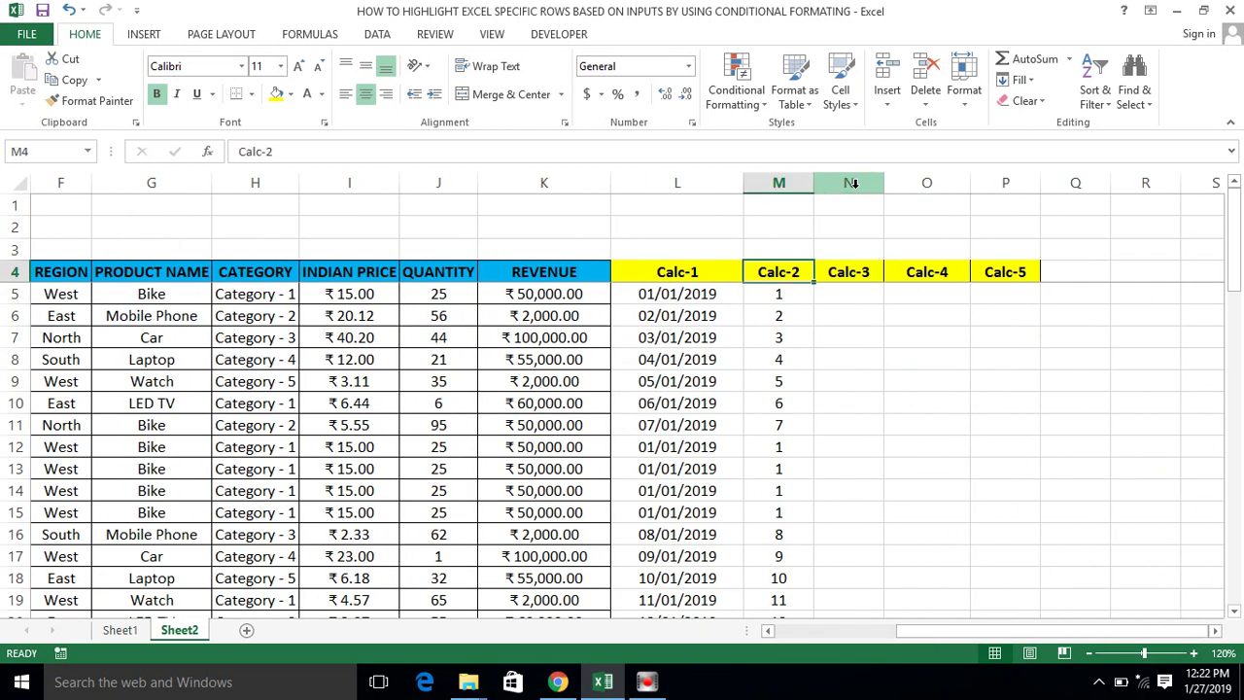
pyautogui.press('Down')
pyautogui.hotkey('ctrl', 'shift', 'Down')
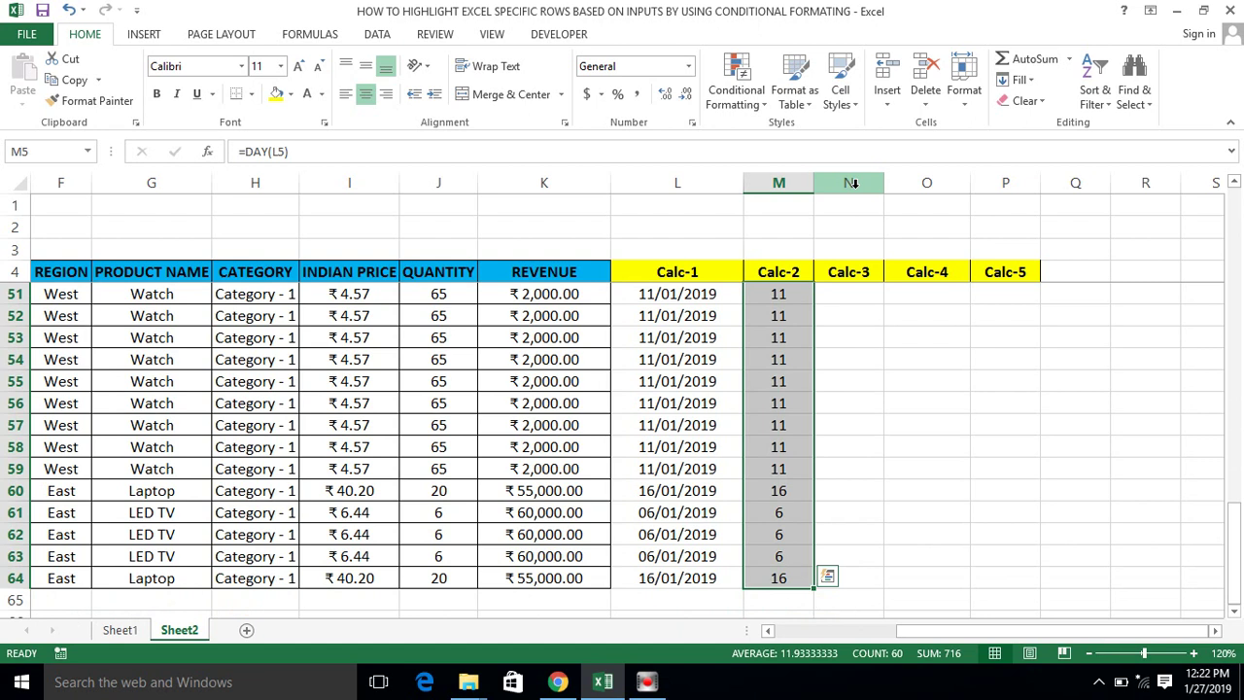
pyautogui.hotkey('ctrl', '1')
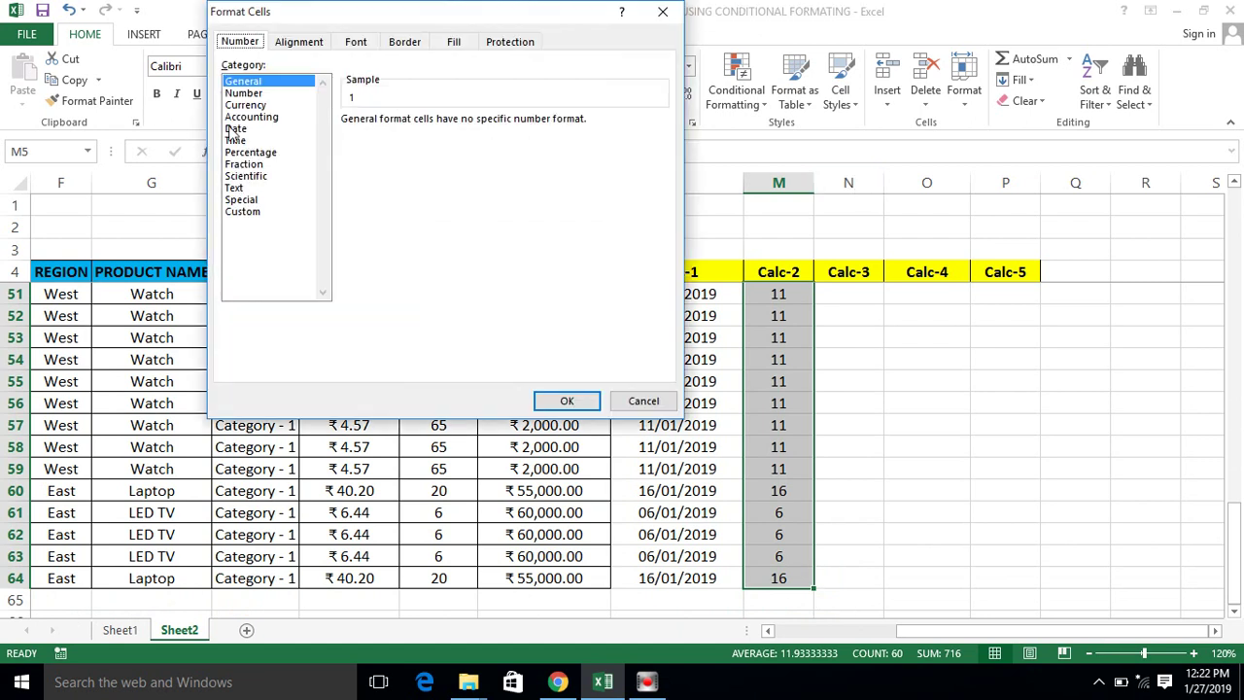
# Apply the custom number format ddd to Calc-2 so dates show as Sun, Mon, Wed
pyautogui.click(235, 130)
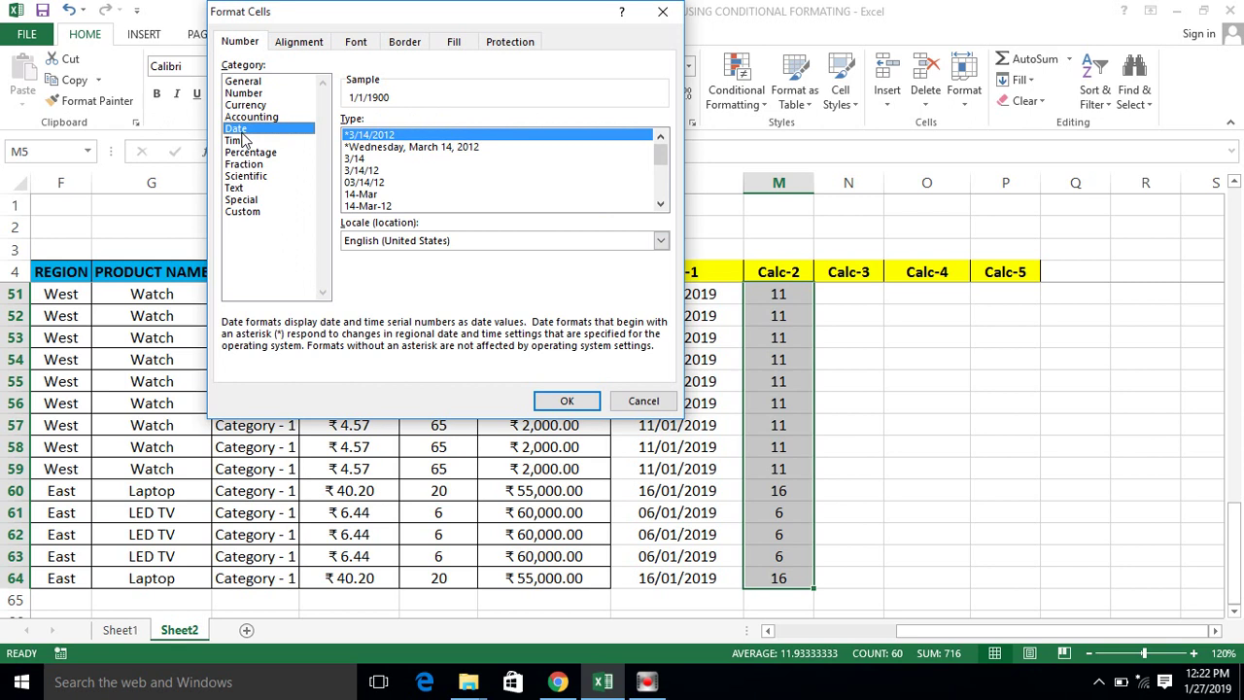
pyautogui.click(243, 211)
pyautogui.click(390, 135)
pyautogui.press('BackSpace')
pyautogui.press('BackSpace')
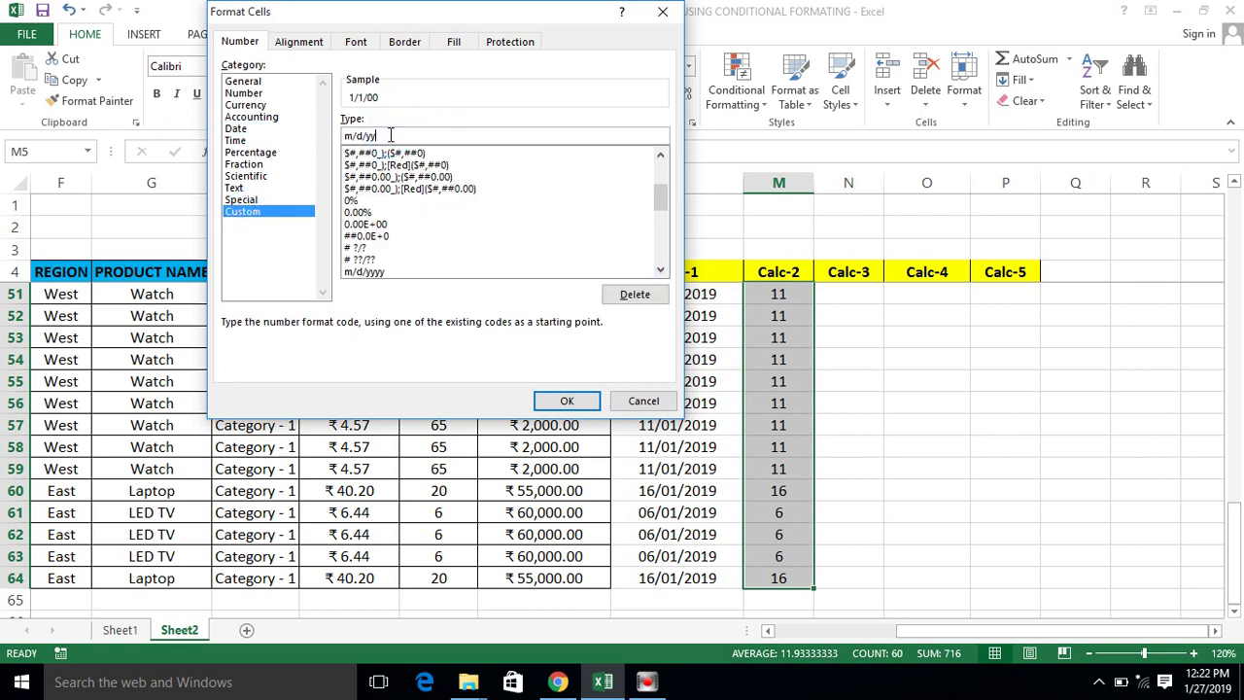
pyautogui.press('BackSpace')
pyautogui.press('BackSpace')
pyautogui.write('ddd')
pyautogui.click(567, 400)
pyautogui.click(774, 435)
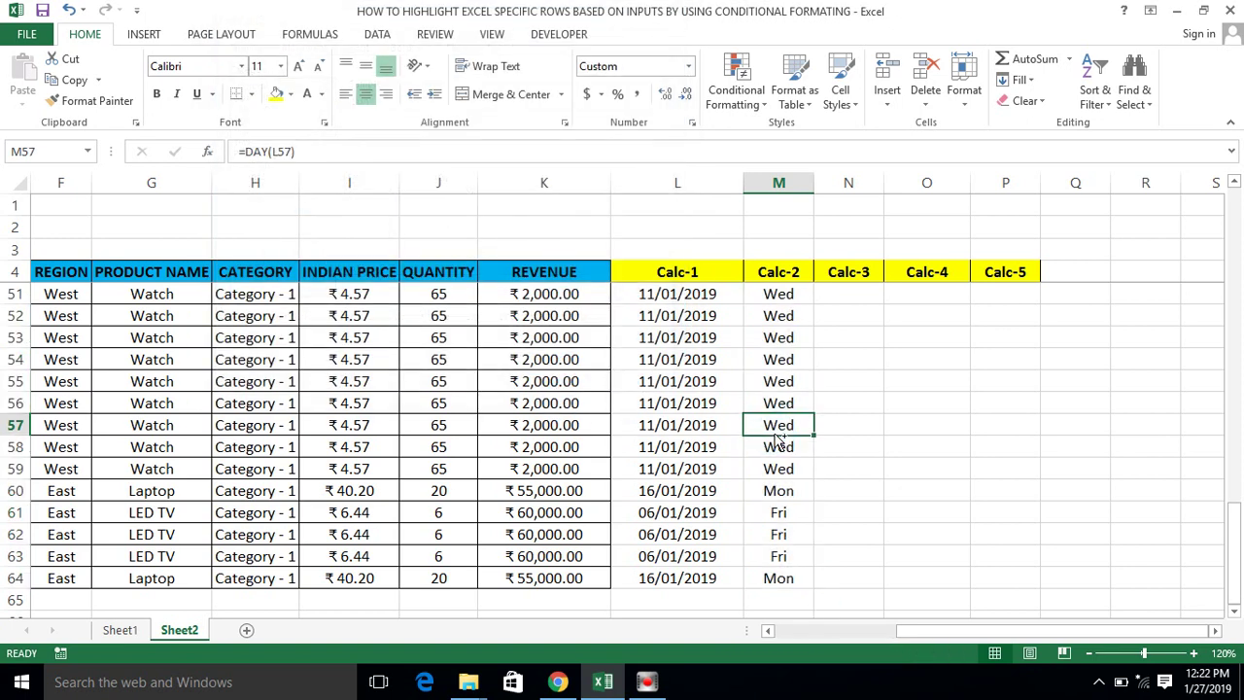
# Return to the header row and step across to the Calc-3 and Calc-4 headers
pyautogui.hotkey('ctrl', 'Up')
pyautogui.press('Up')
pyautogui.press('Up')
pyautogui.scroll(15, 774, 434)
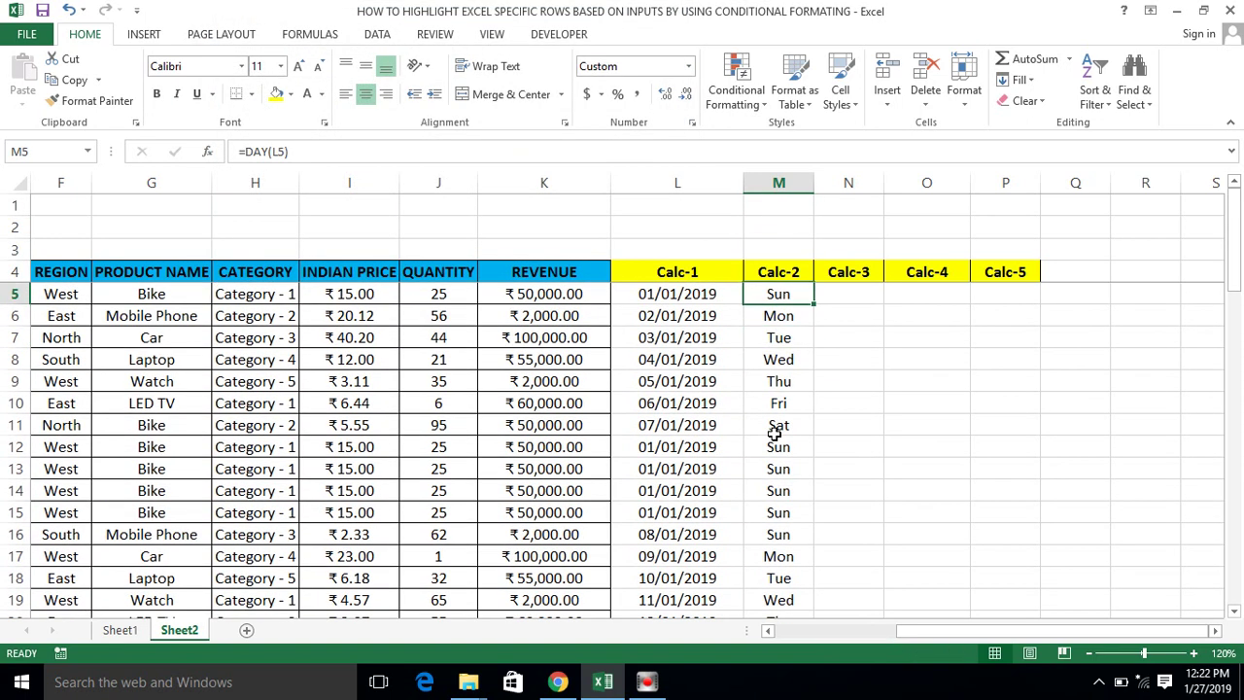
pyautogui.press('Down')
pyautogui.press('Right')
pyautogui.press('Down')
pyautogui.press('Down')
pyautogui.press('Up')
pyautogui.press('Down')
pyautogui.press('Up')
pyautogui.hotkey('shift', 'Right')
pyautogui.hotkey('shift', 'Left')
pyautogui.press('Right')
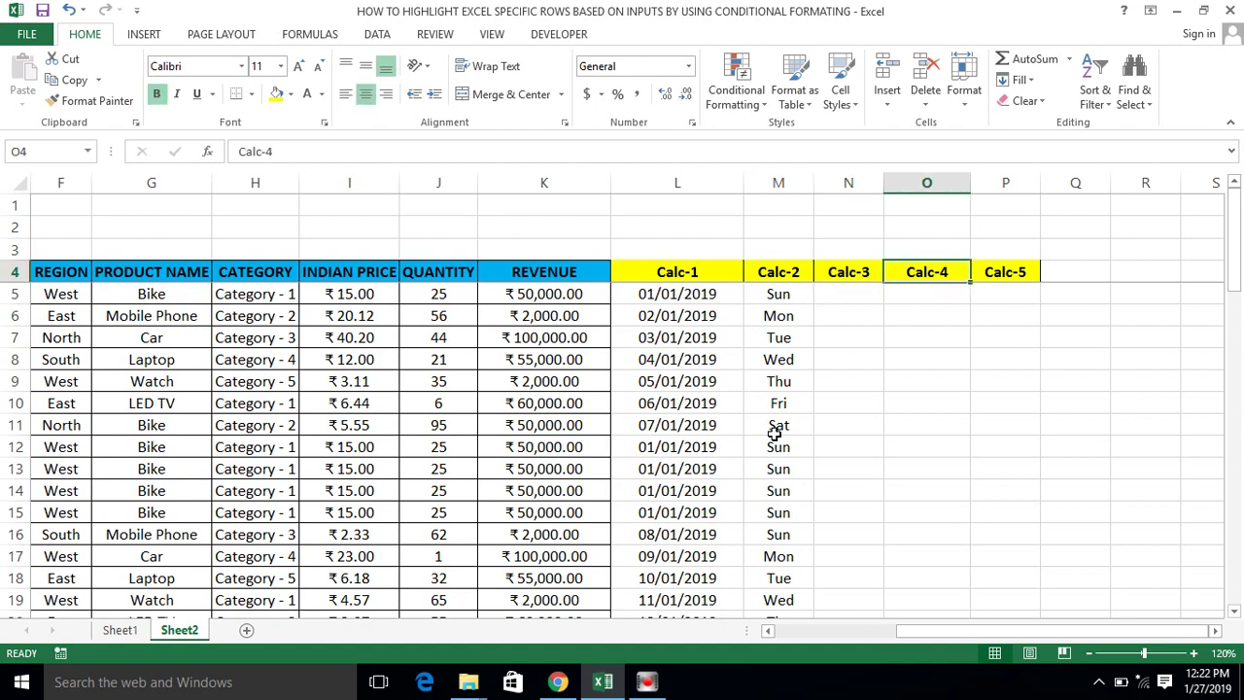
pyautogui.press('Left')
pyautogui.press('Down')
pyautogui.write('=c')
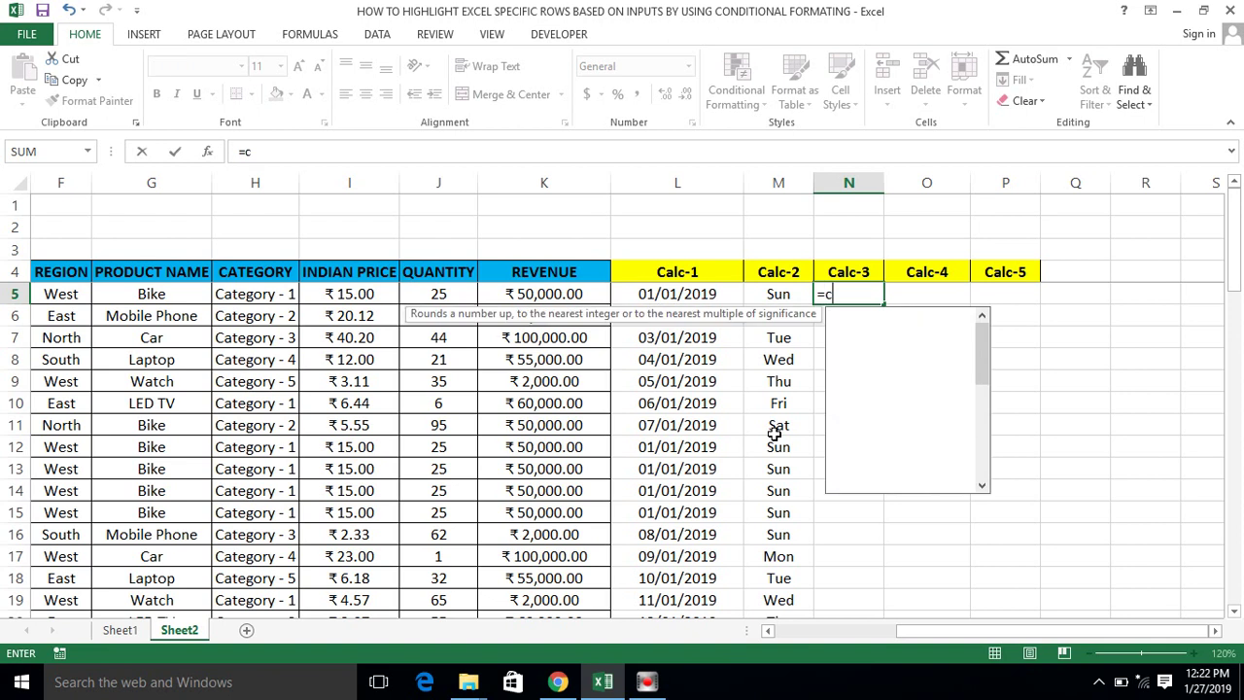
pyautogui.write('onc')
pyautogui.press('Tab')
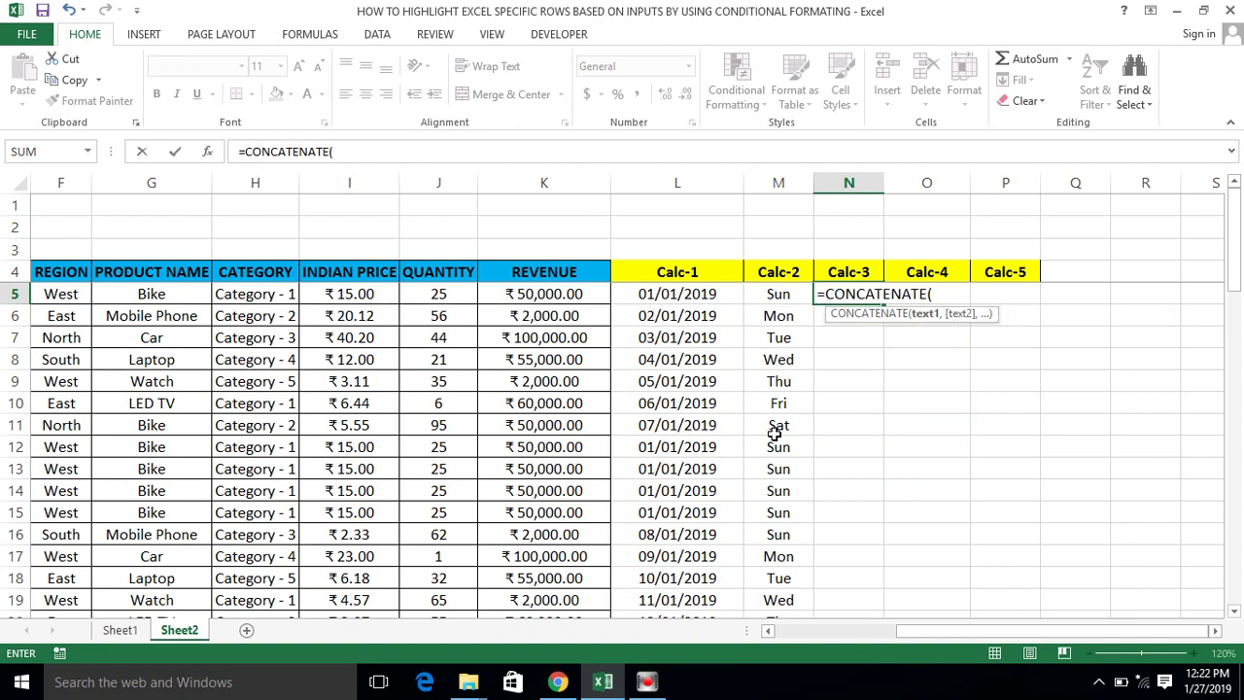
pyautogui.press('Left')
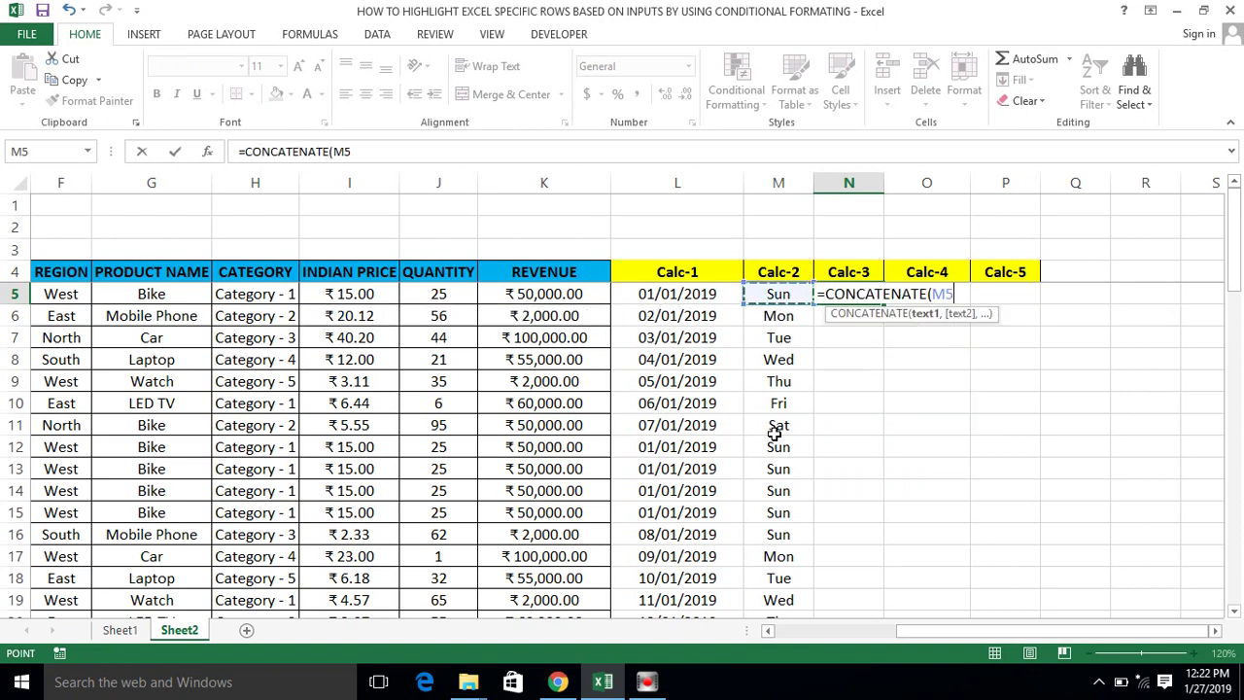
pyautogui.press('Left')
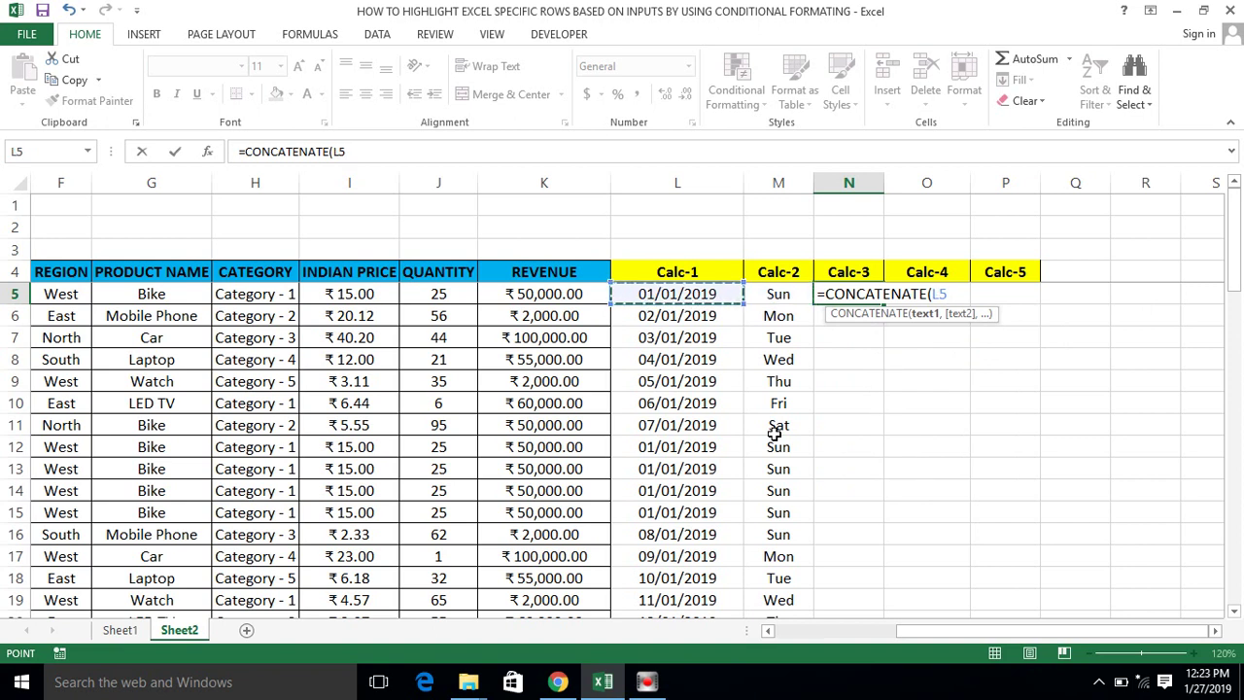
pyautogui.write(',"-')
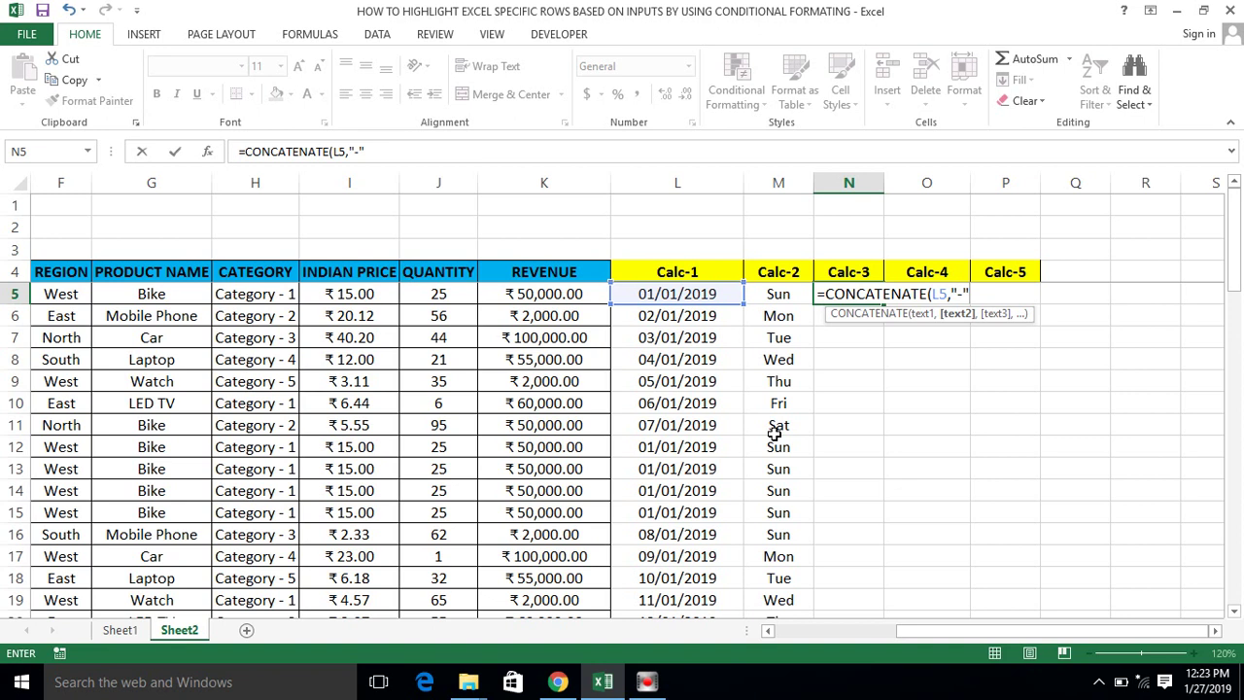
pyautogui.write(',')
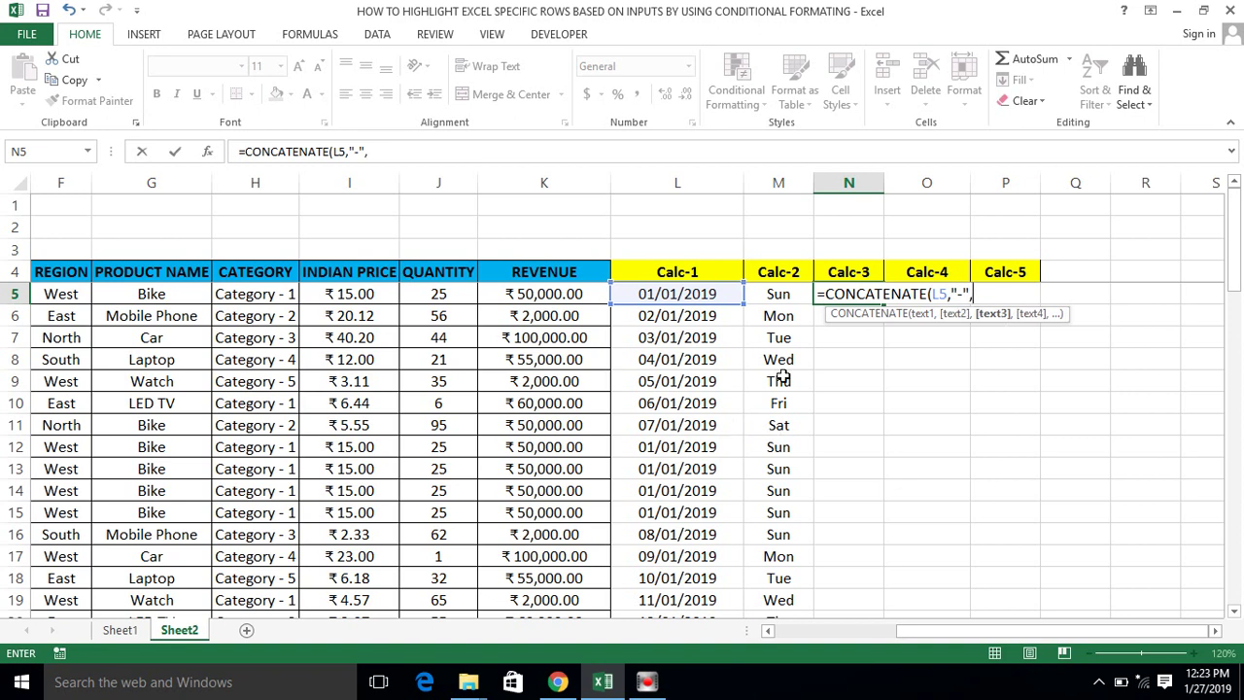
pyautogui.click(778, 294)
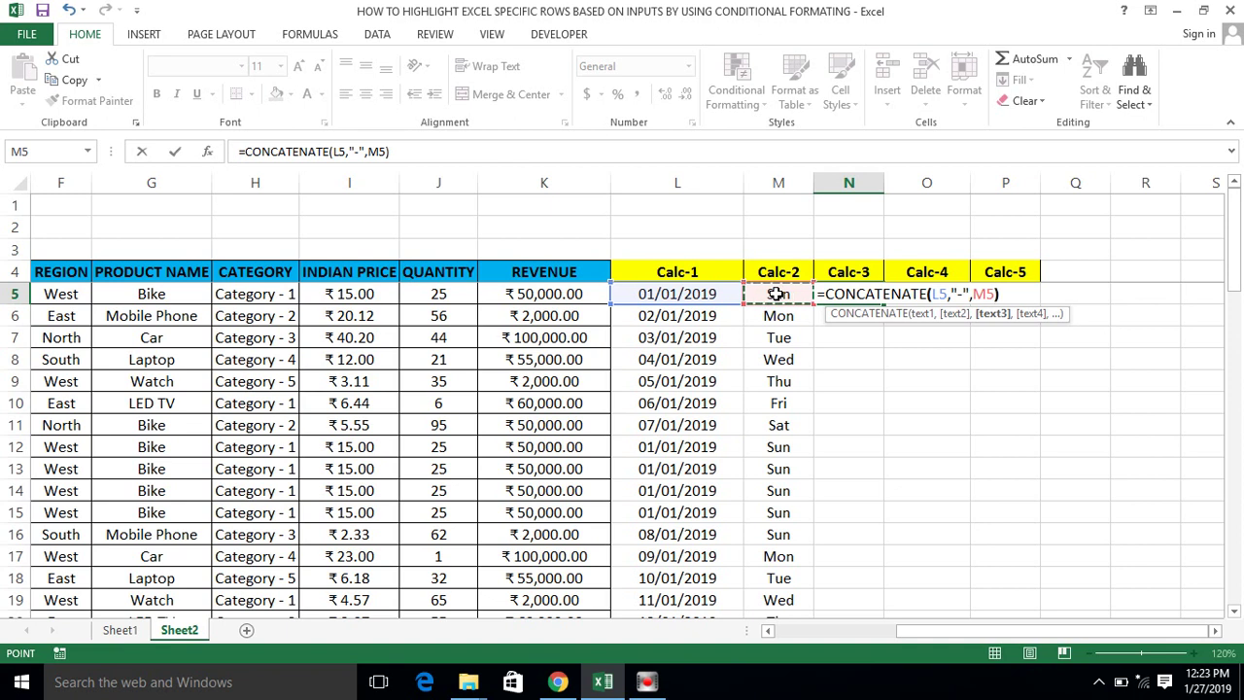
pyautogui.press('Return')
pyautogui.click(853, 293)
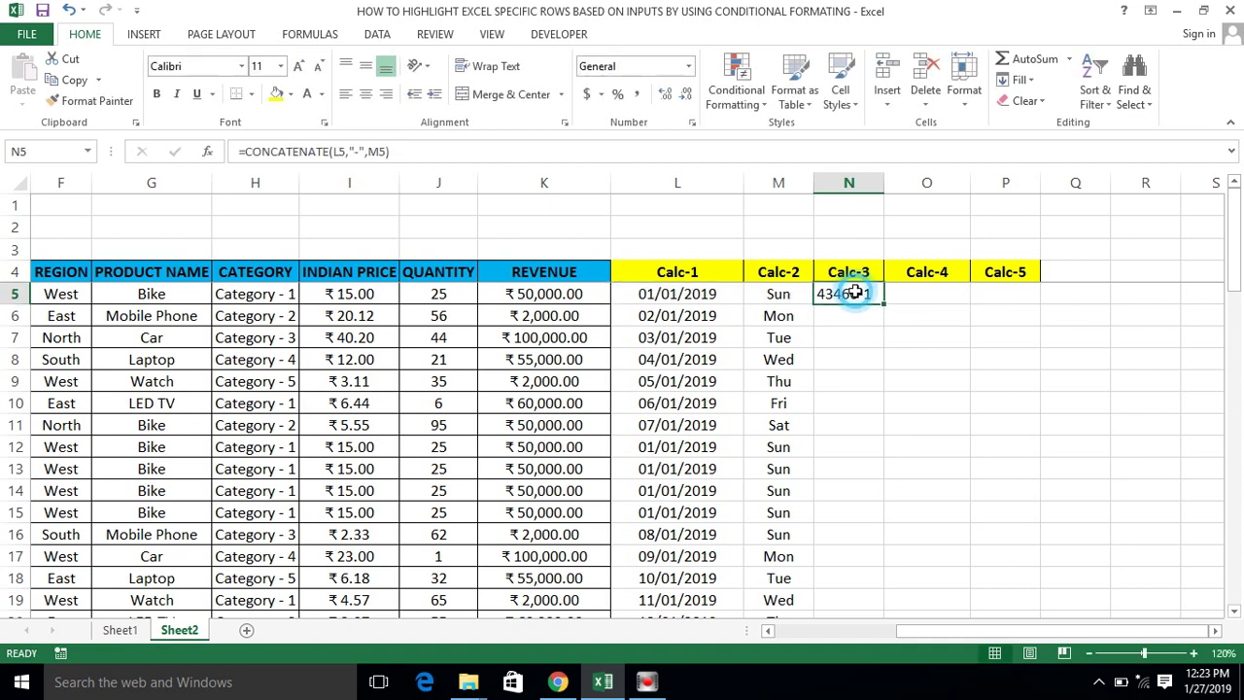
pyautogui.click(775, 295)
pyautogui.click(818, 296)
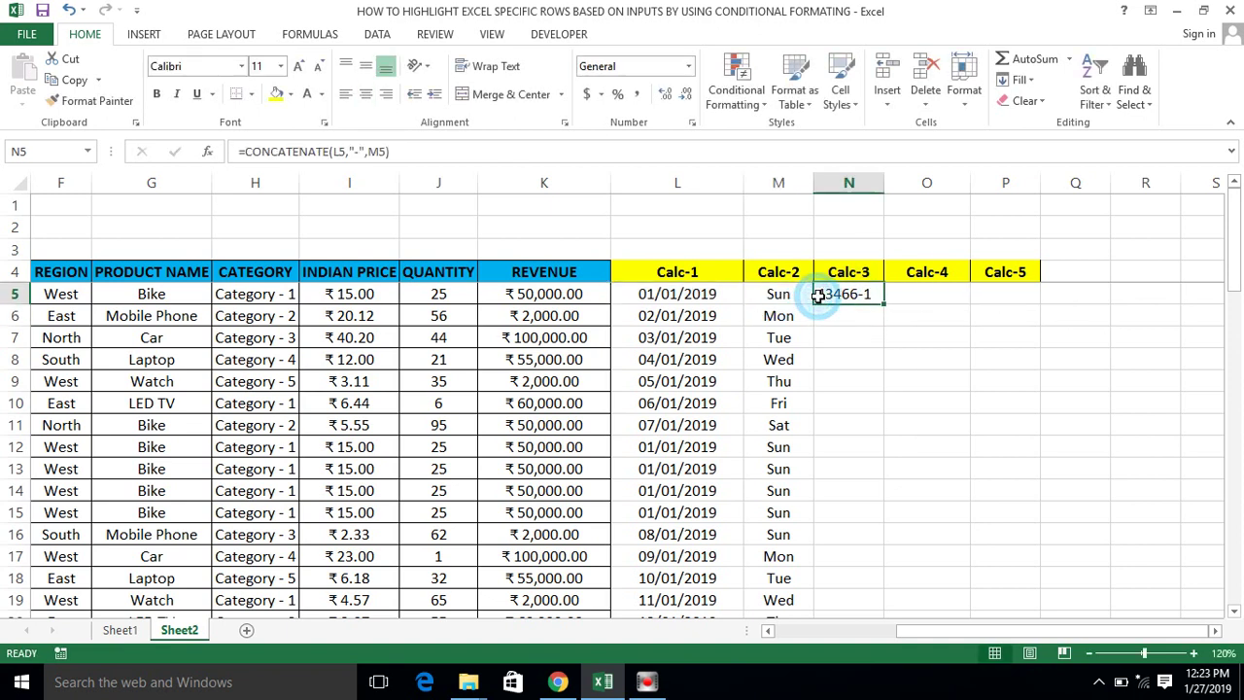
pyautogui.click(774, 292)
pyautogui.click(838, 293)
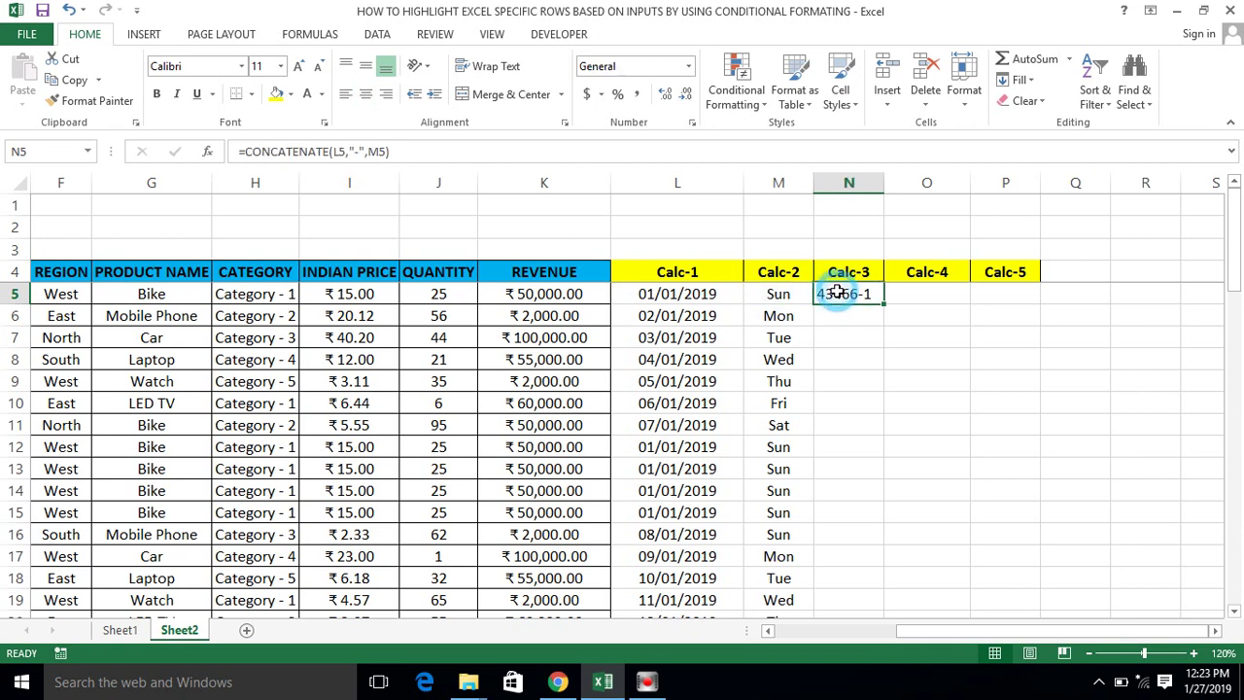
# Clear N5 and reset Calc-2 (M5:M64) to the General format with Ctrl+Shift+~
pyautogui.press('Delete')
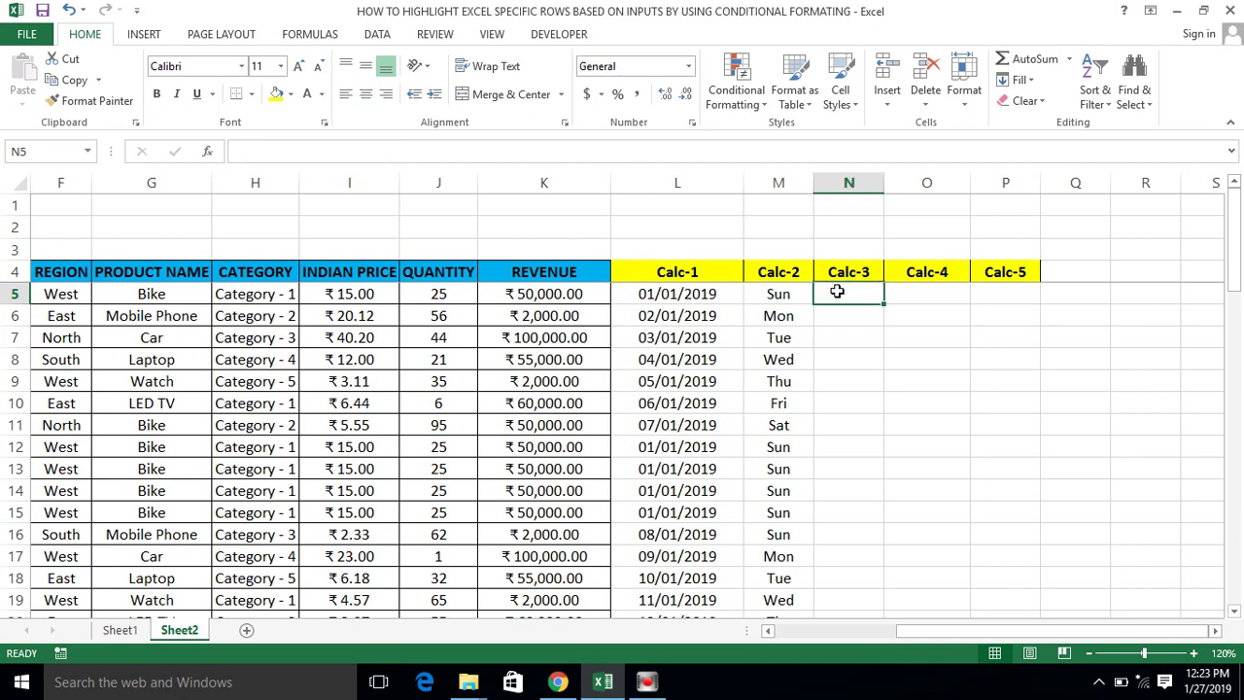
pyautogui.press('Left')
pyautogui.press('Left')
pyautogui.press('Right')
pyautogui.press('Right')
pyautogui.press('Left')
pyautogui.press('Right')
pyautogui.press('Left')
pyautogui.press('Right')
pyautogui.press('Left')
pyautogui.press('Right')
pyautogui.press('Left')
pyautogui.press('Right')
pyautogui.press('Left')
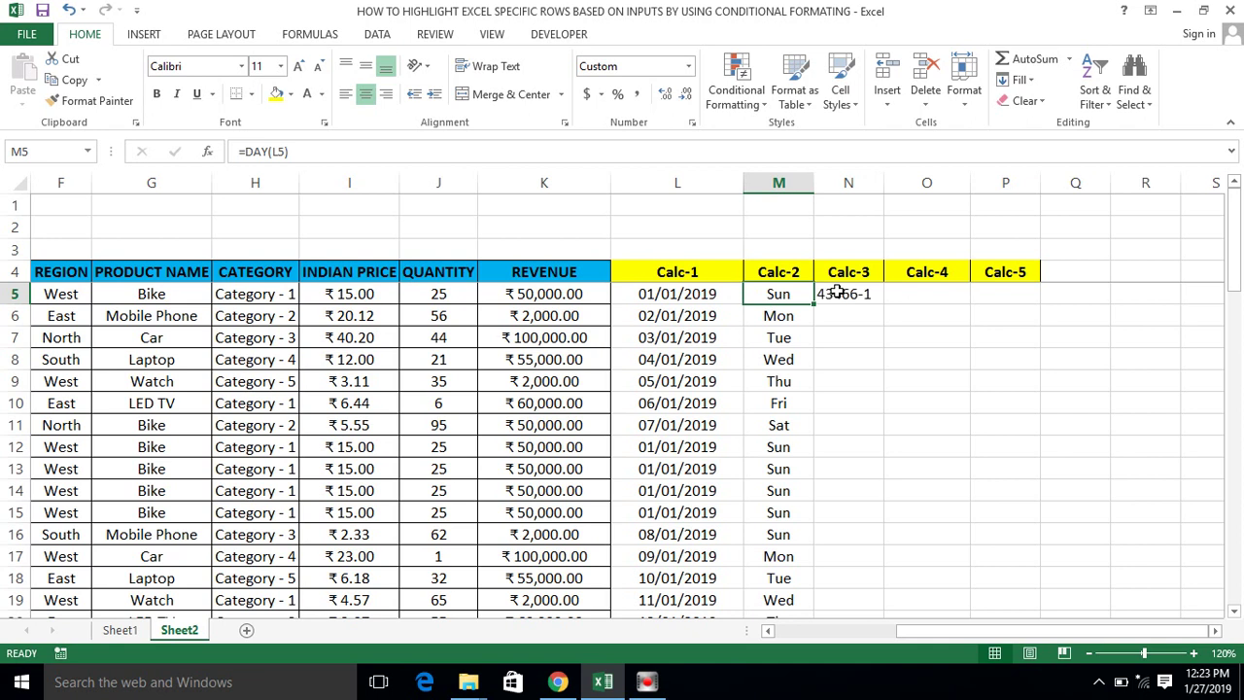
pyautogui.hotkey('ctrl', 'shift', 'Down')
pyautogui.hotkey('ctrl', 'shift', '~')
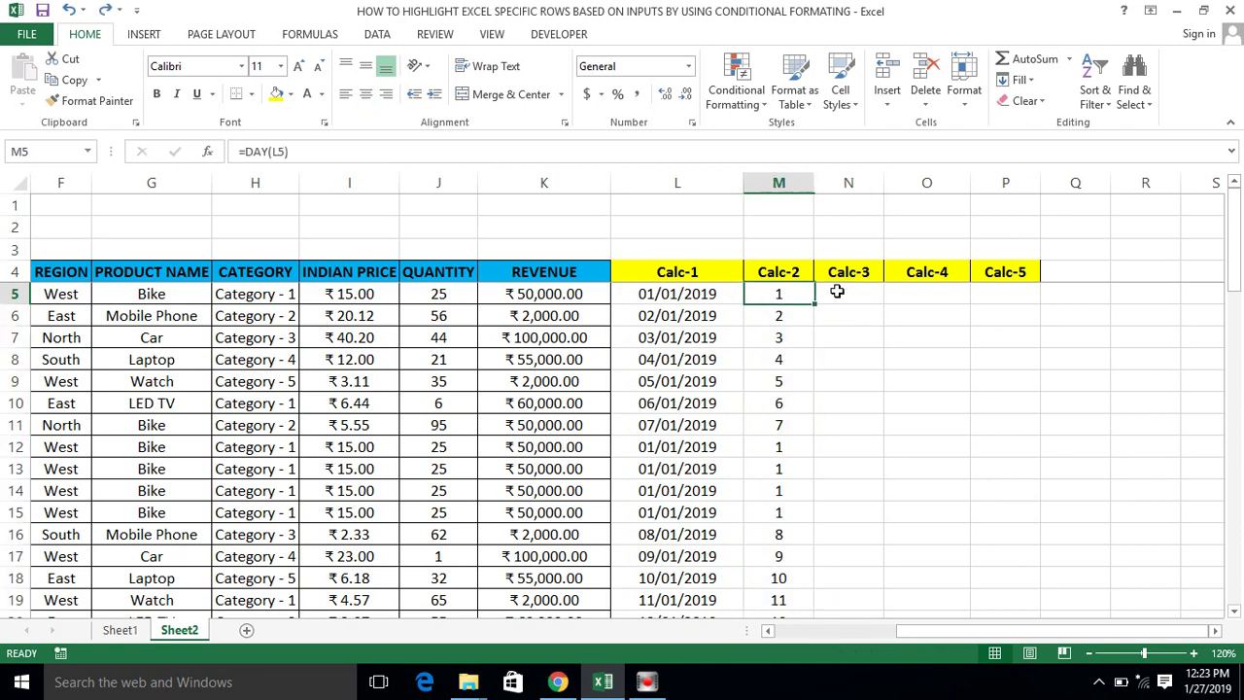
# Enter =B5 in N5 so Calc-3 pulls the Day value, showing Sun
pyautogui.scroll(-13, 837, 292)
pyautogui.scroll(-3, 837, 292)
pyautogui.click(837, 292)
pyautogui.scroll(15, 837, 292)
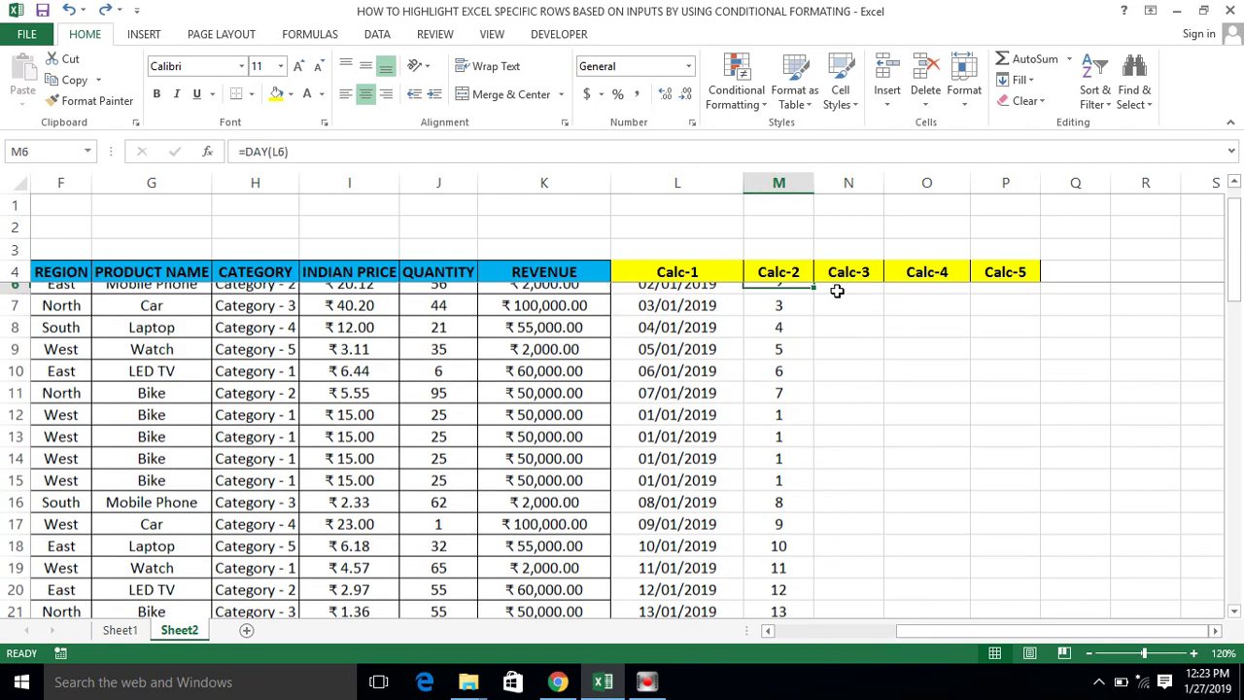
pyautogui.click(837, 292)
pyautogui.write('=')
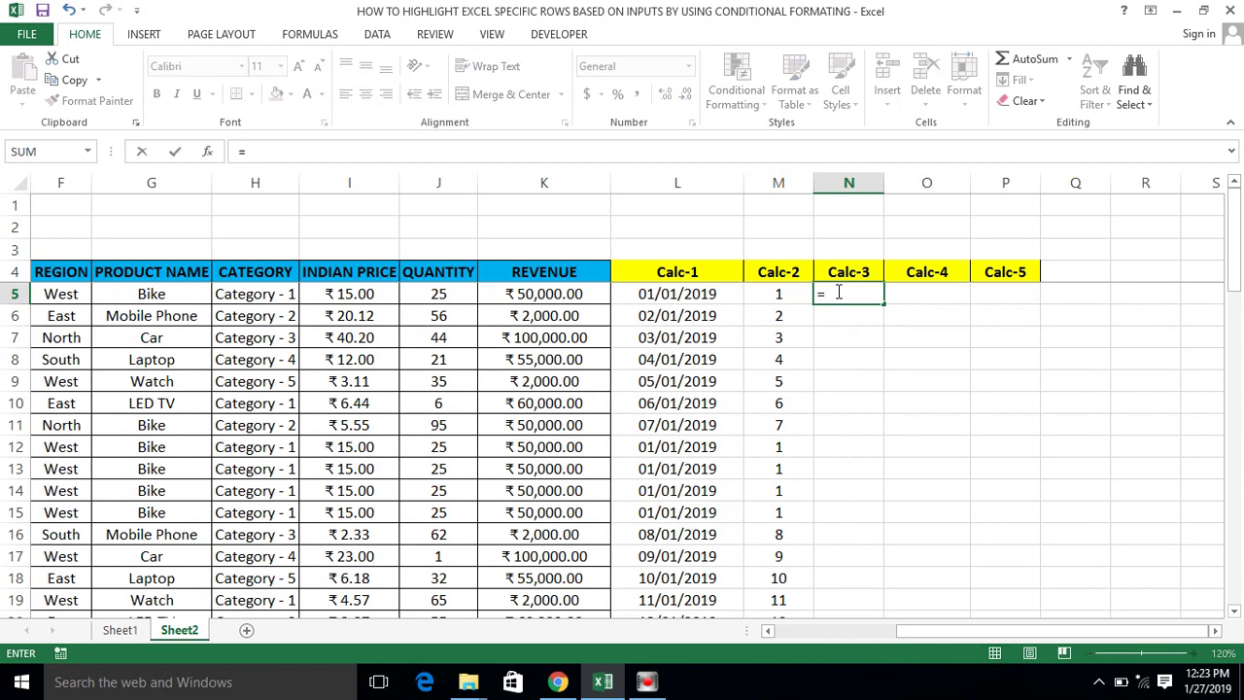
pyautogui.press('Home')
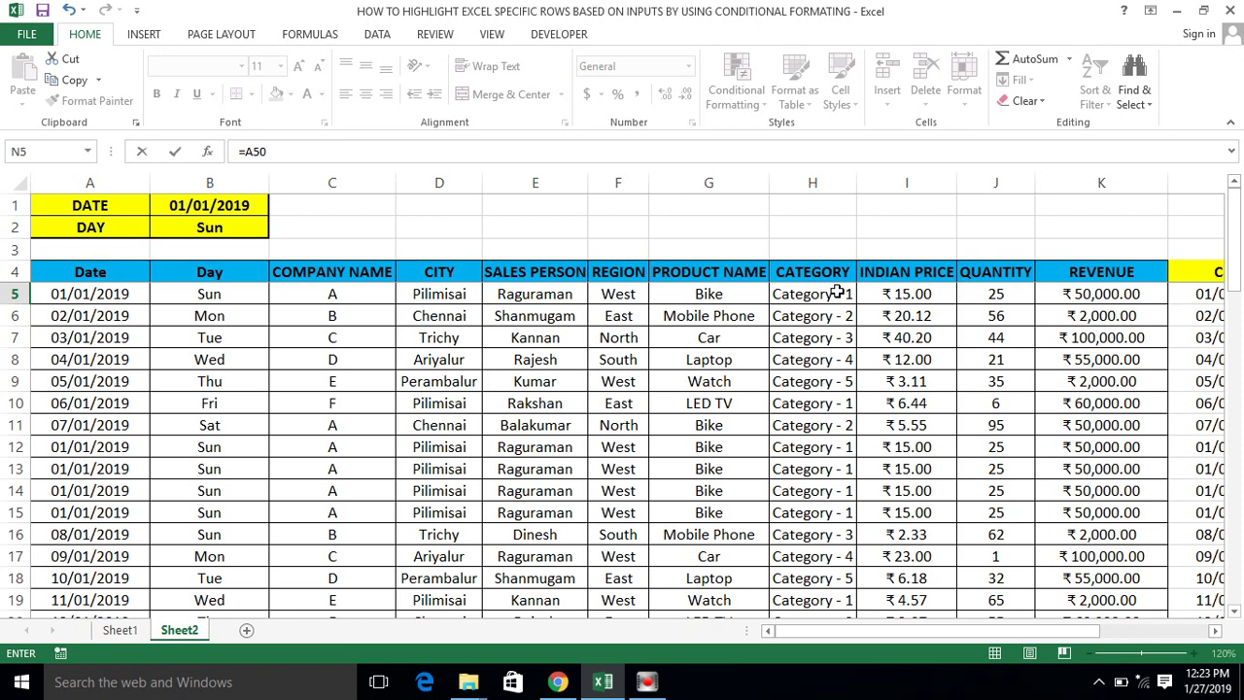
pyautogui.press('Escape')
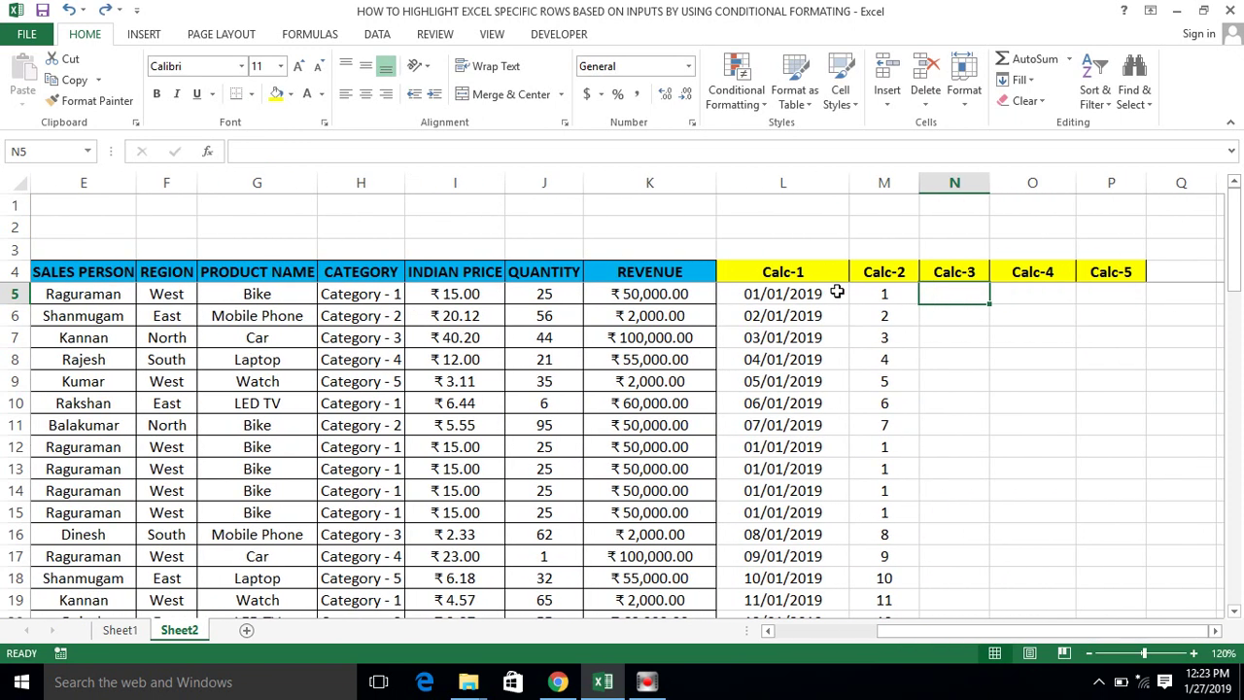
pyautogui.write('=')
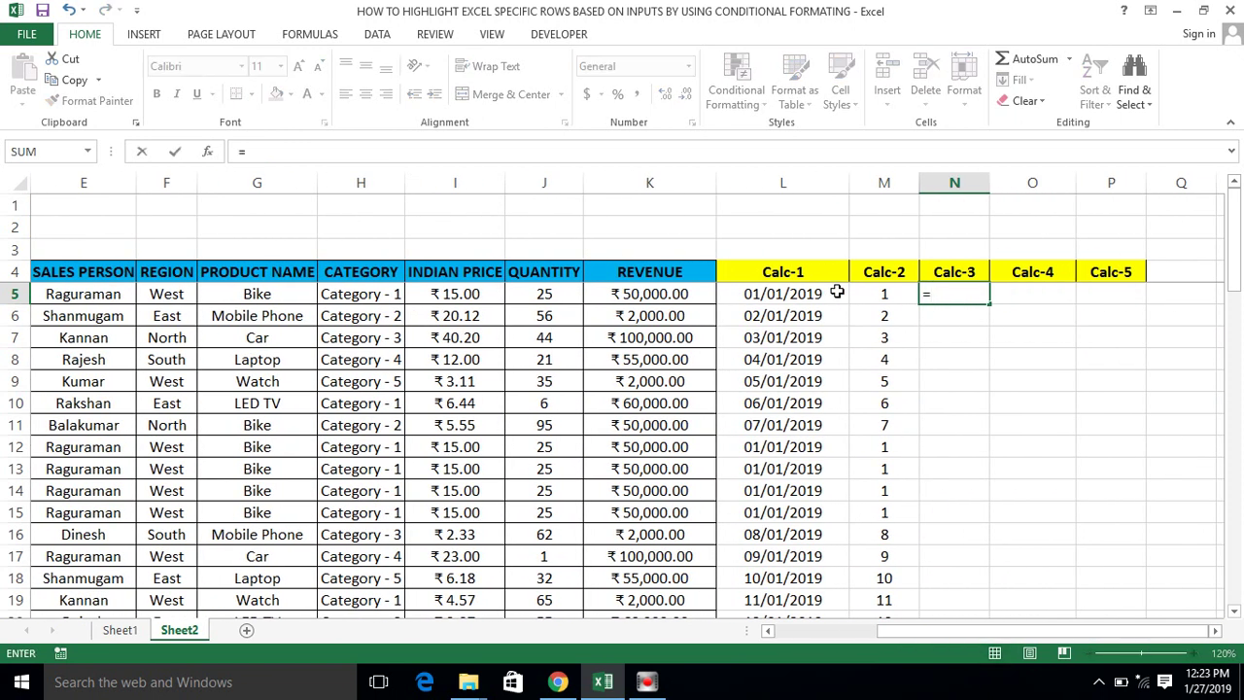
pyautogui.press('Home')
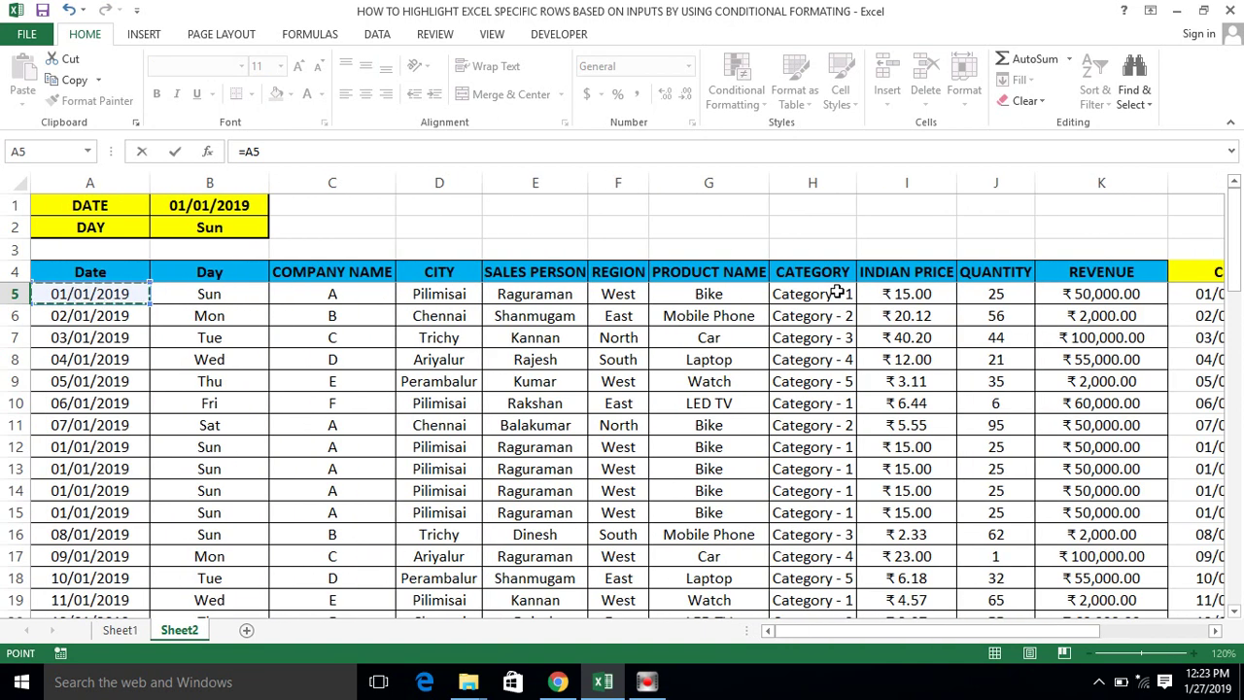
pyautogui.press('Return')
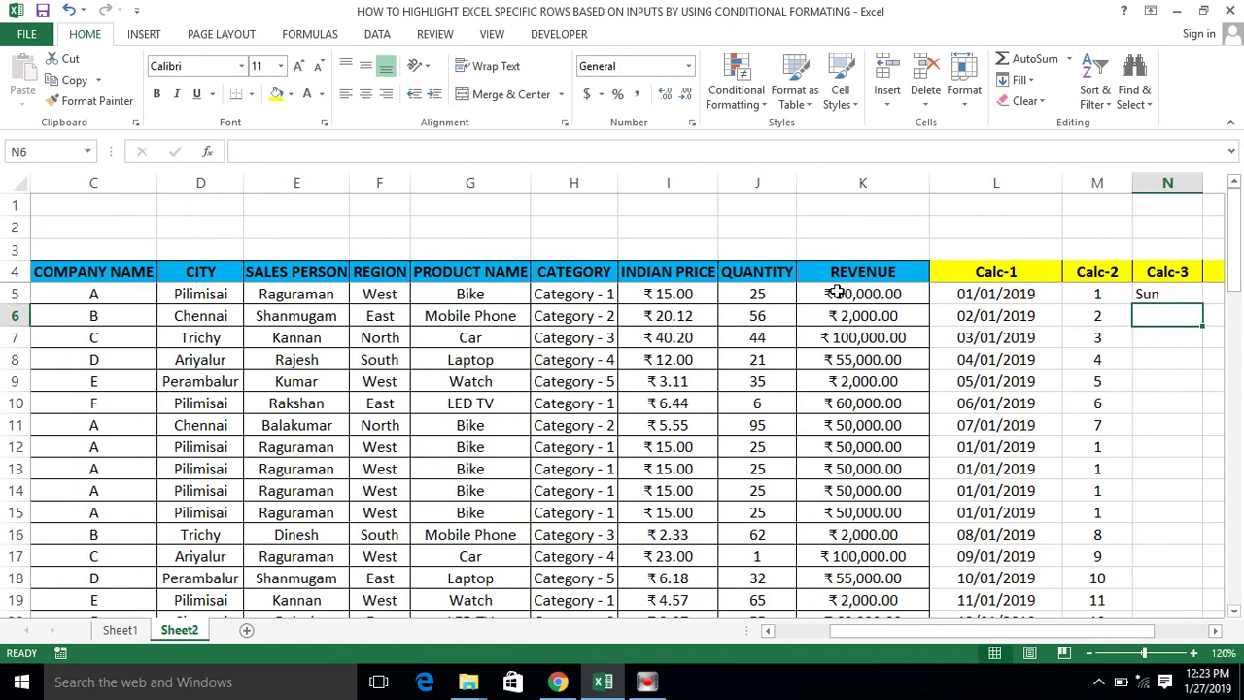
pyautogui.press('Left')
pyautogui.press('Up')
pyautogui.press('Right')
# Copy N5 and fill it down the Calc-3 column through N64
pyautogui.hotkey('ctrl', 'c')
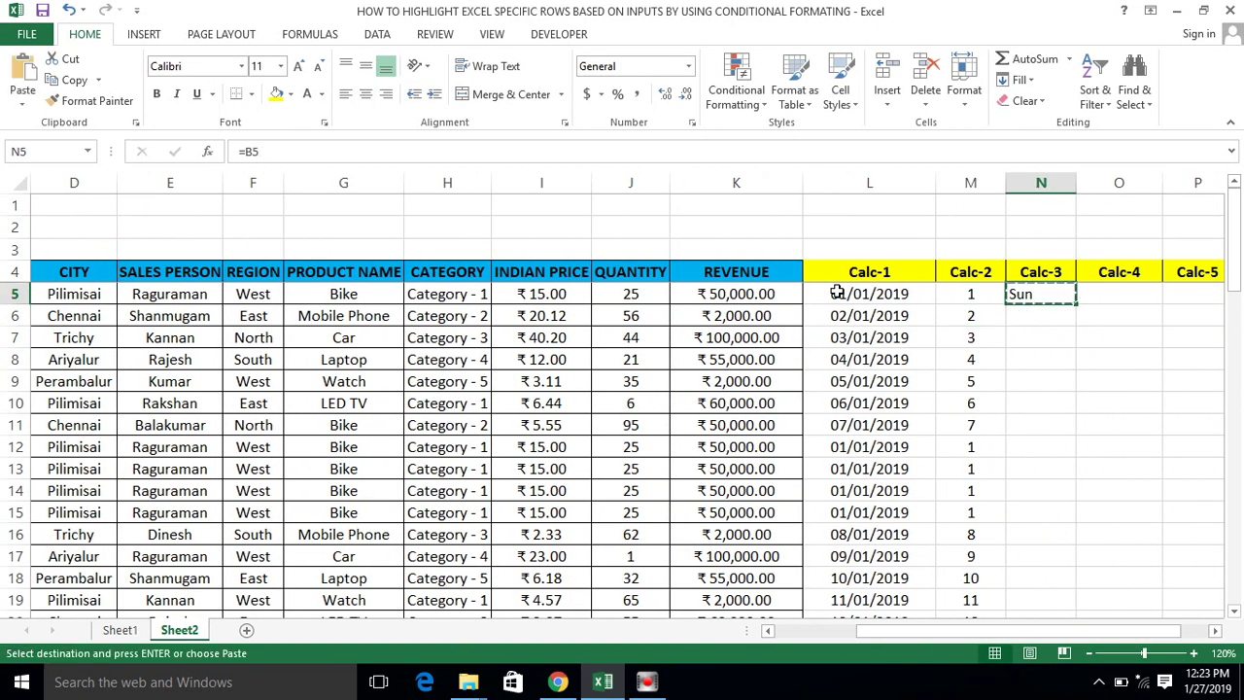
pyautogui.press('Left')
pyautogui.hotkey('ctrl', 'Down')
pyautogui.press('Right')
pyautogui.hotkey('ctrl', 'shift', 'Up')
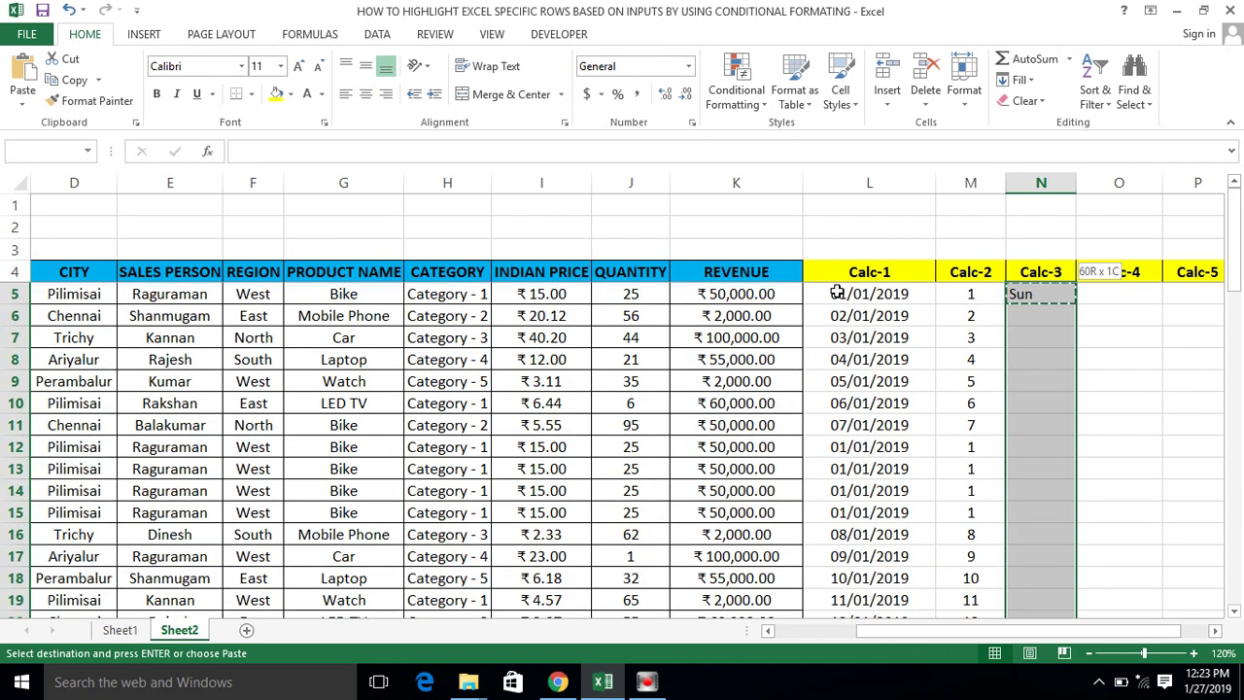
pyautogui.press('Return')
# Move along the header row and settle on Calc-4's first cell, O5
pyautogui.hotkey('ctrl', 'Up')
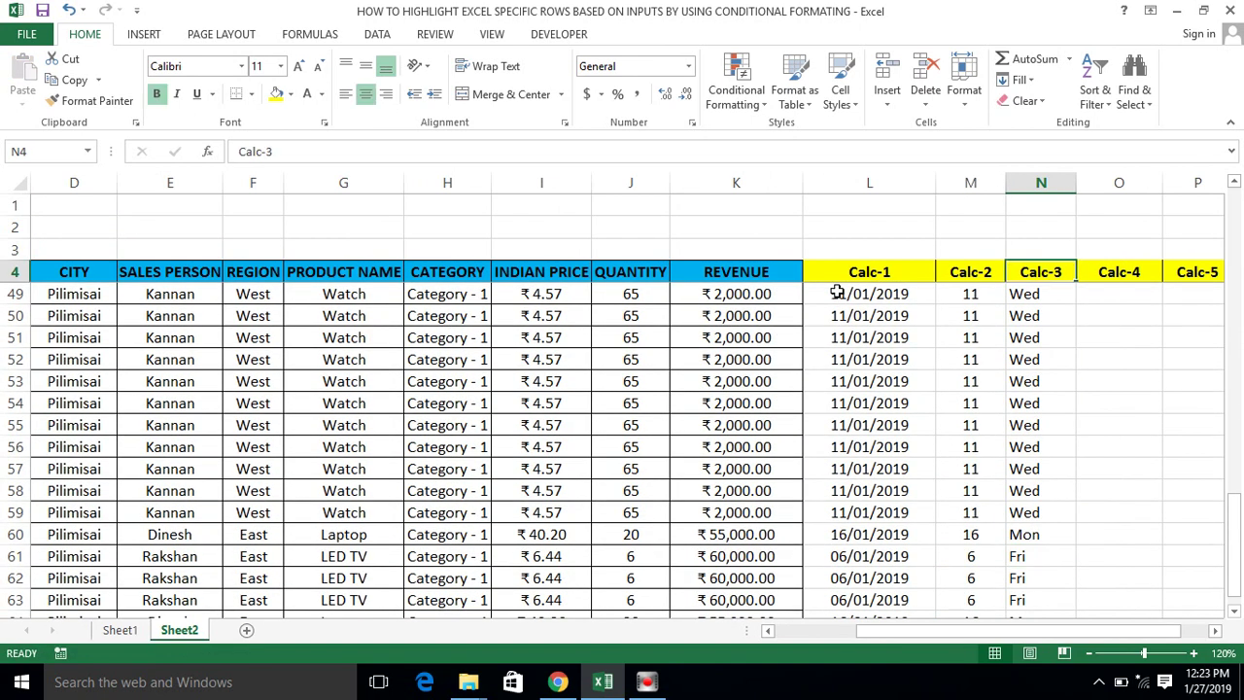
pyautogui.press('Right')
pyautogui.press('Right')
pyautogui.press('Right')
pyautogui.press('Right')
pyautogui.press('Left')
pyautogui.press('Left')
pyautogui.press('Left')
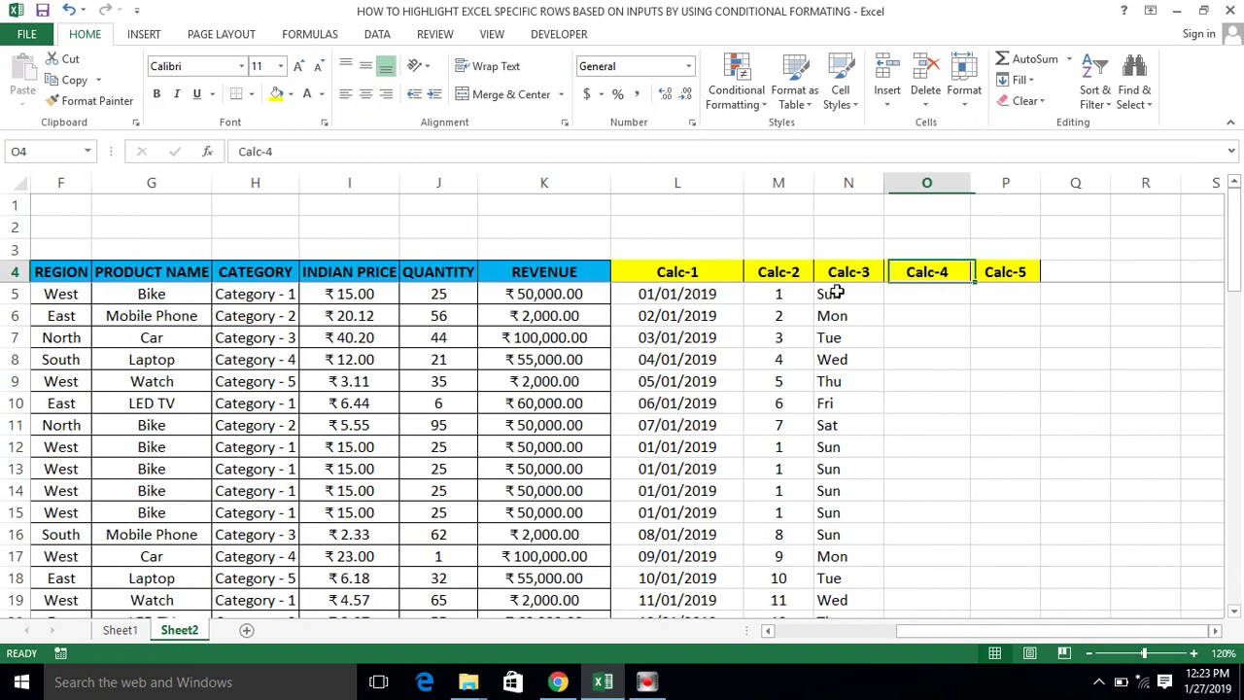
pyautogui.press('Left')
pyautogui.press('Left')
pyautogui.press('Right')
pyautogui.press('Right')
pyautogui.press('Left')
pyautogui.press('Right')
pyautogui.press('Left')
pyautogui.press('Down')
pyautogui.press('Right')
pyautogui.press('Left')
pyautogui.press('Up')
pyautogui.press('Down')
pyautogui.press('Up')
pyautogui.press('Down')
pyautogui.hotkey('shift', 'Right')
pyautogui.hotkey('shift', 'Left')
pyautogui.press('Up')
pyautogui.press('Down')
pyautogui.press('Right')
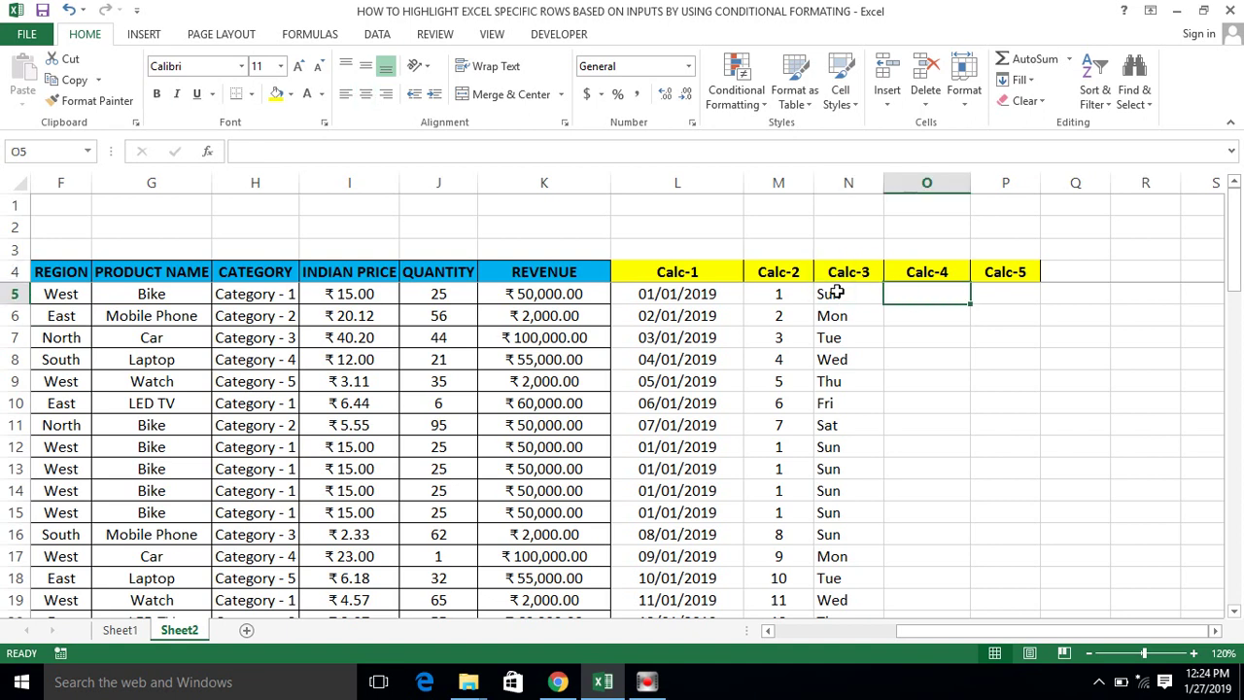
# Enter =CONCATENATE(L5&"-",N5) in O5, showing 43466-Sun, and copy it
pyautogui.write('=conc')
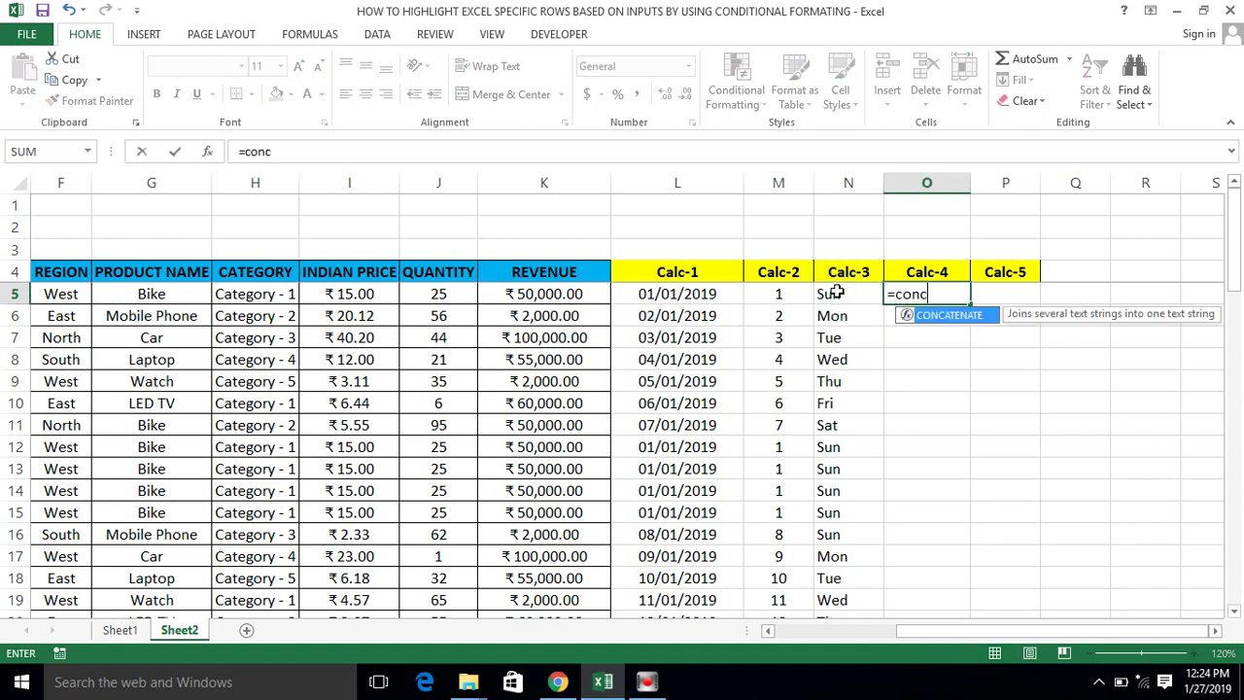
pyautogui.press('Tab')
pyautogui.press('Left')
pyautogui.press('Left')
pyautogui.press('Left')
pyautogui.press('Left')
pyautogui.write('0')
pyautogui.press('Escape')
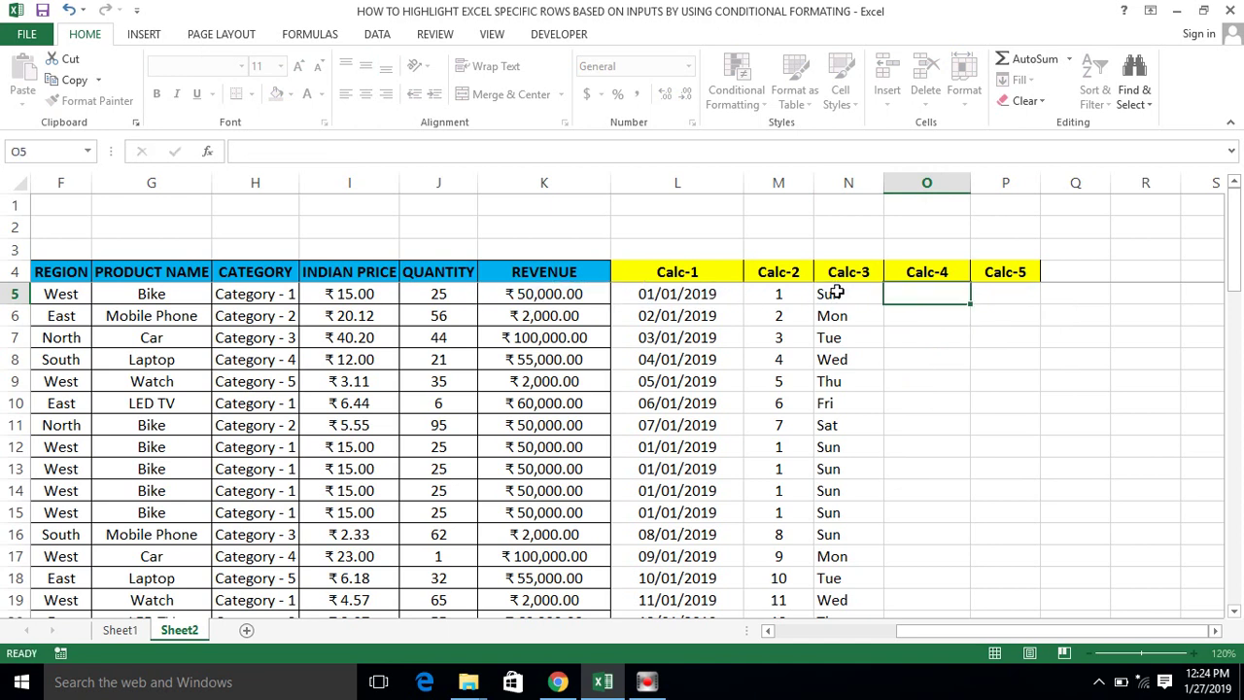
pyautogui.write('=conc')
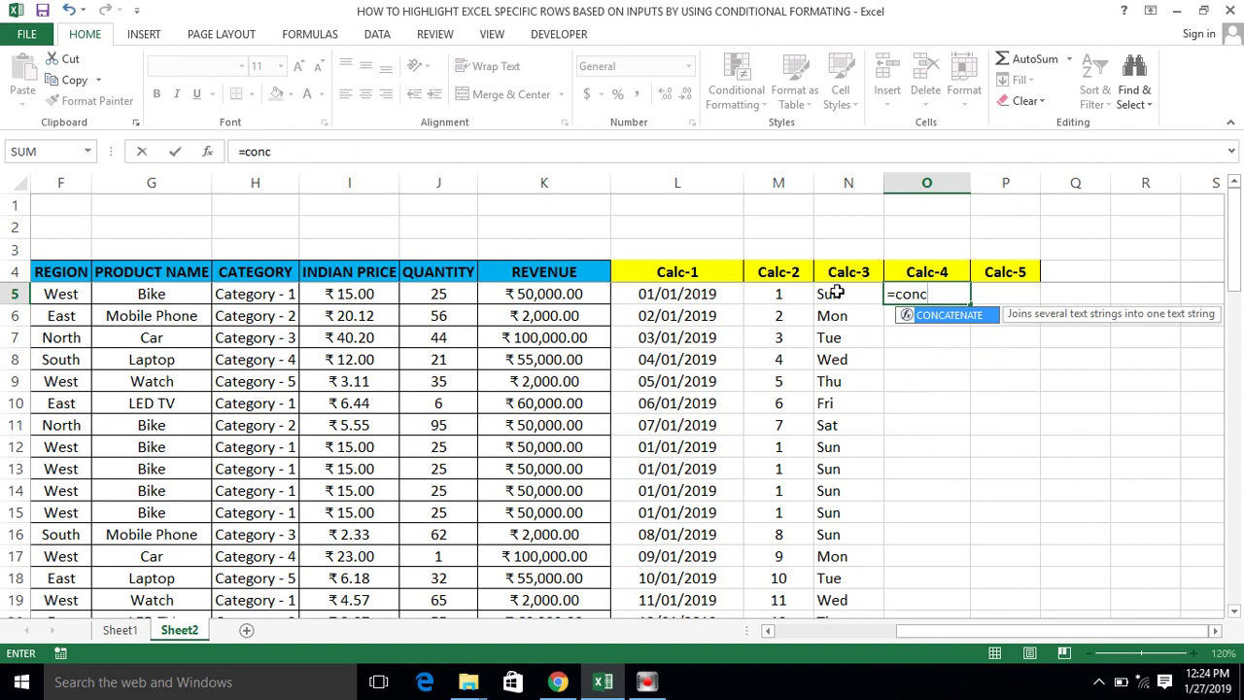
pyautogui.press('Tab')
pyautogui.press('Left')
pyautogui.press('Left')
pyautogui.press('Left')
pyautogui.write('&')
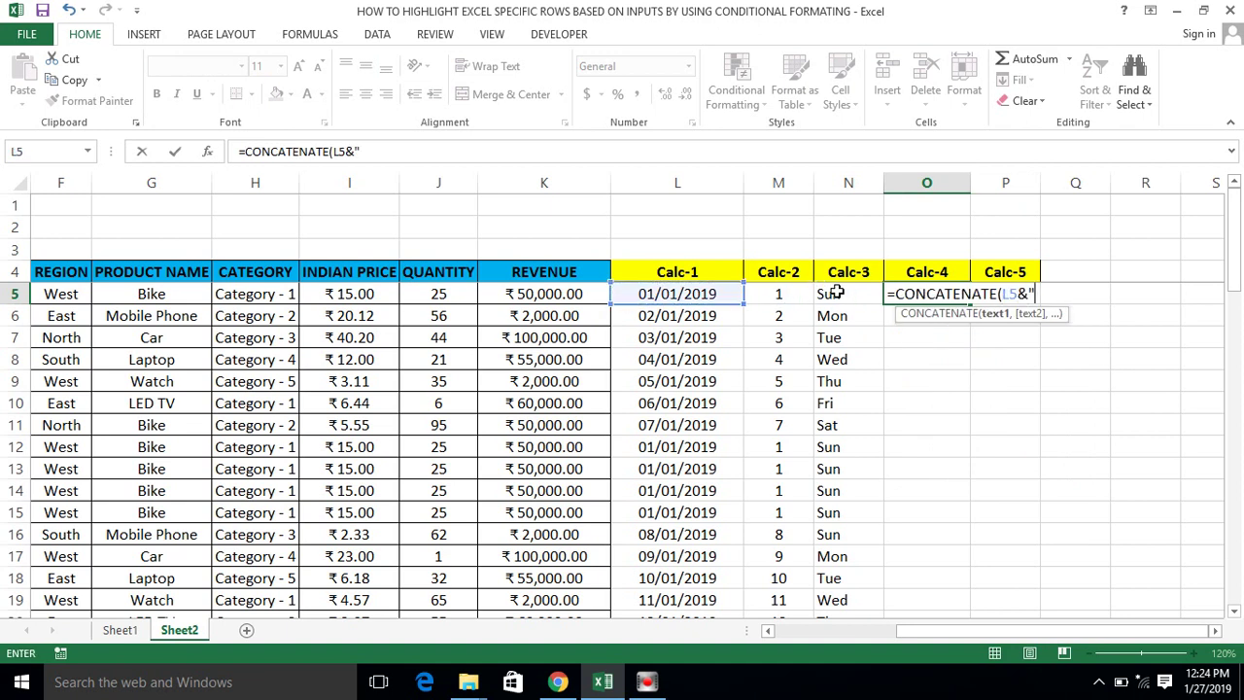
pyautogui.write('"-",')
pyautogui.click(829, 294)
pyautogui.press('Return')
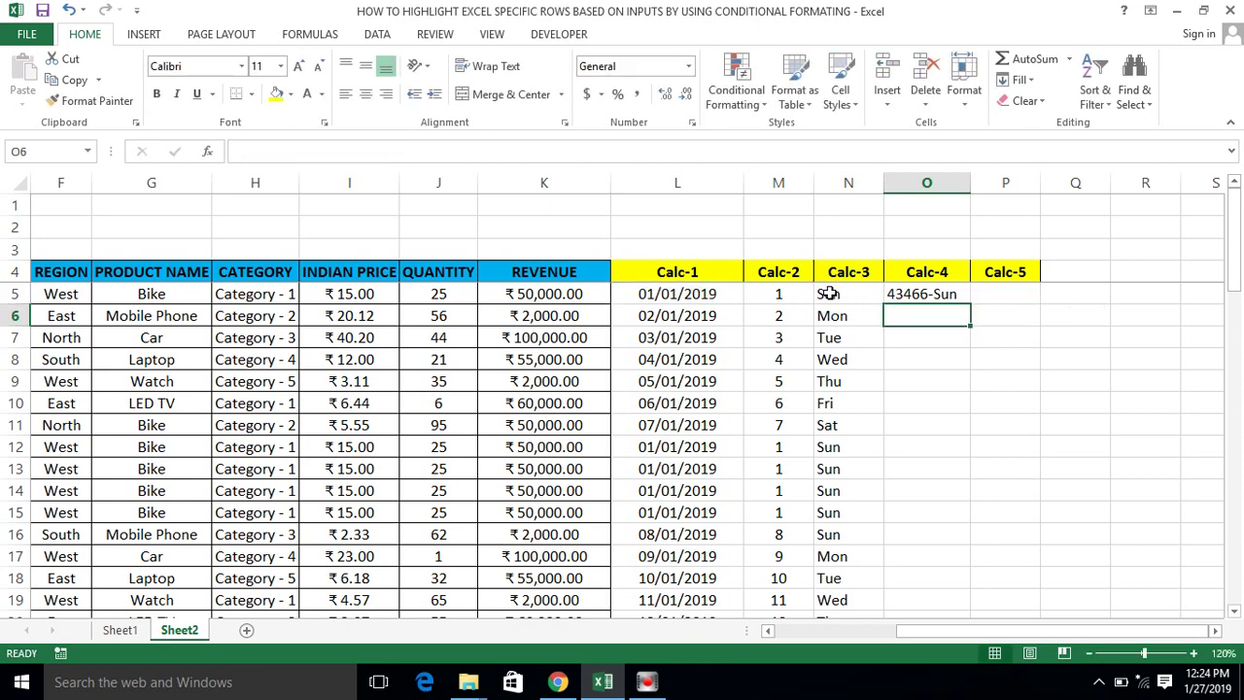
pyautogui.click(926, 294)
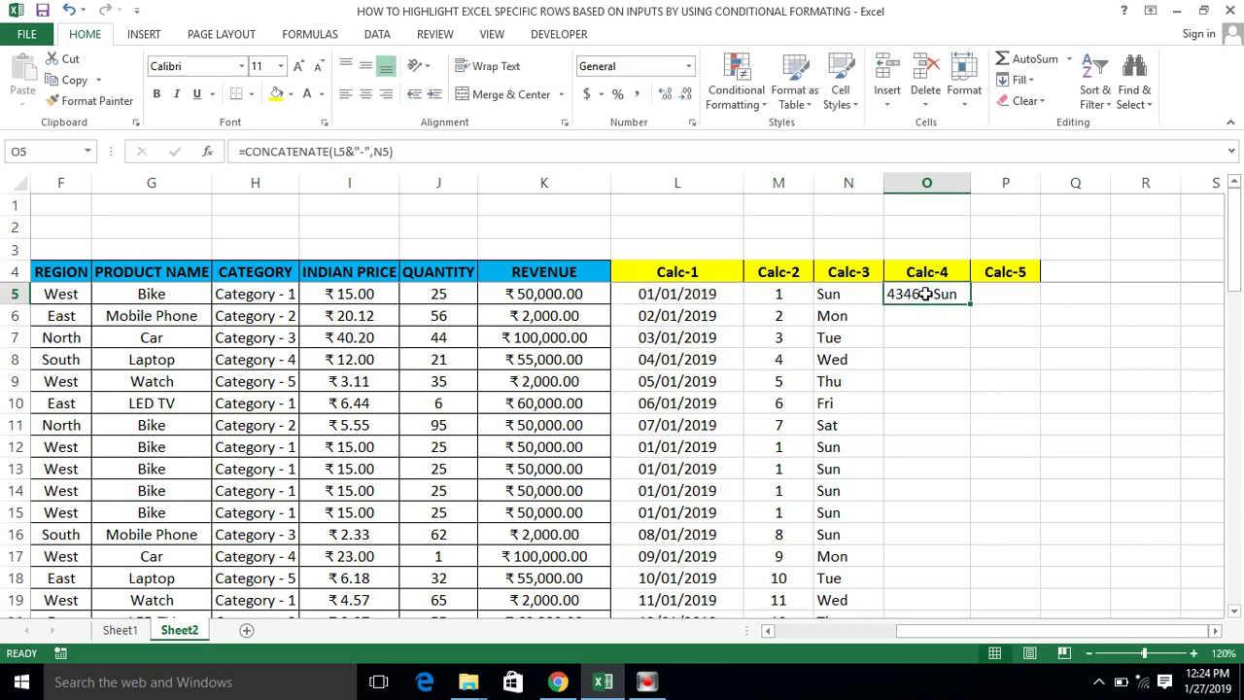
pyautogui.hotkey('ctrl', 'c')
# Paste the Calc-4 formula into O6 down to row 64 and end copy mode
pyautogui.press('Left')
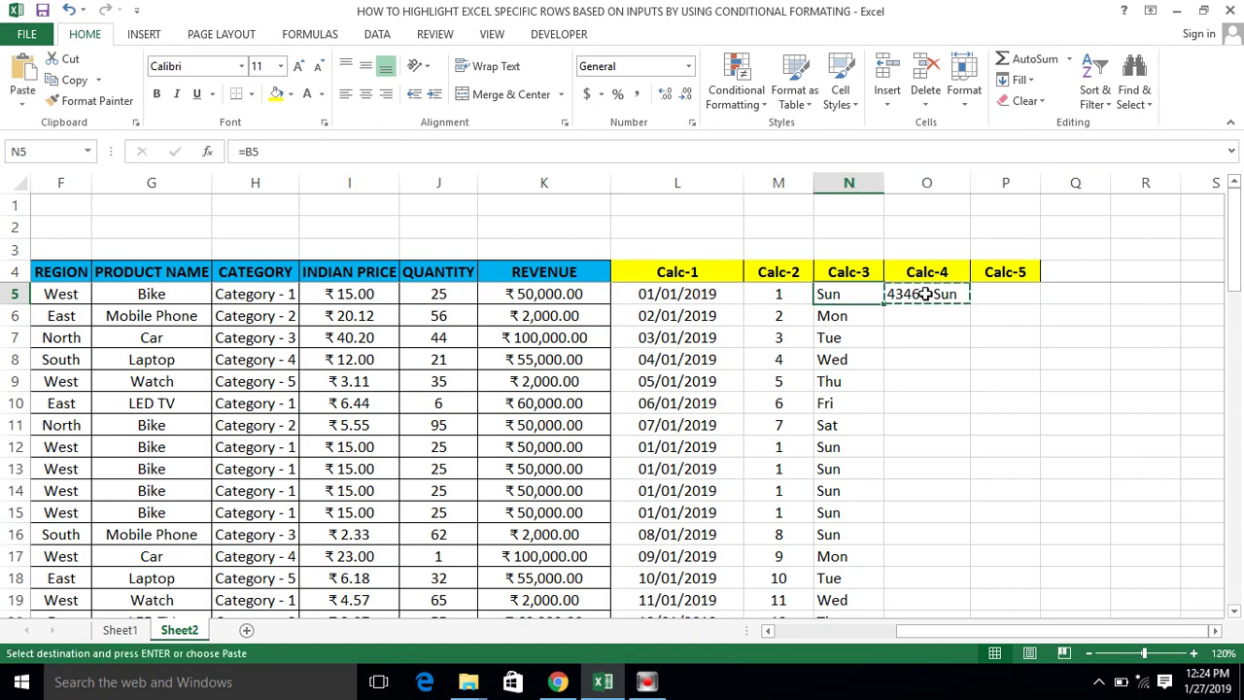
pyautogui.hotkey('ctrl', 'Down')
pyautogui.hotkey('ctrl', 'Up')
pyautogui.press('Right')
pyautogui.hotkey('ctrl', 'shift', 'Up')
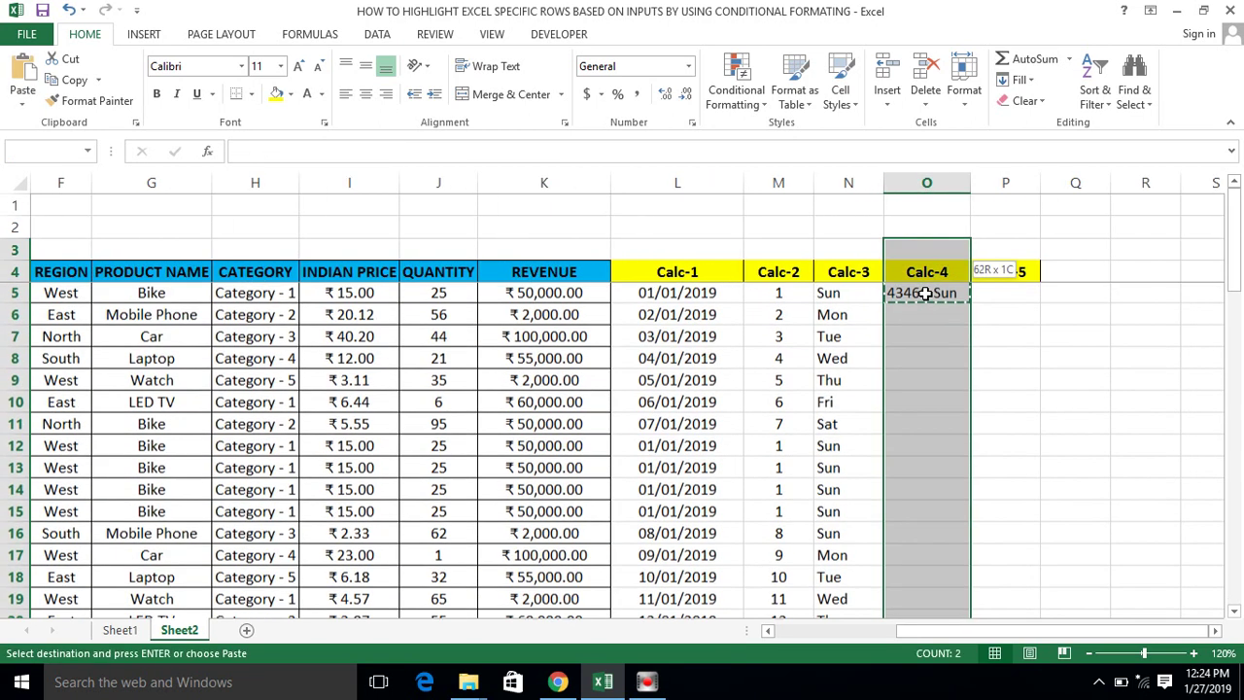
pyautogui.hotkey('shift', 'Down')
pyautogui.hotkey('shift', 'Down')
pyautogui.hotkey('shift', 'Down')
pyautogui.hotkey('ctrl', 'v')
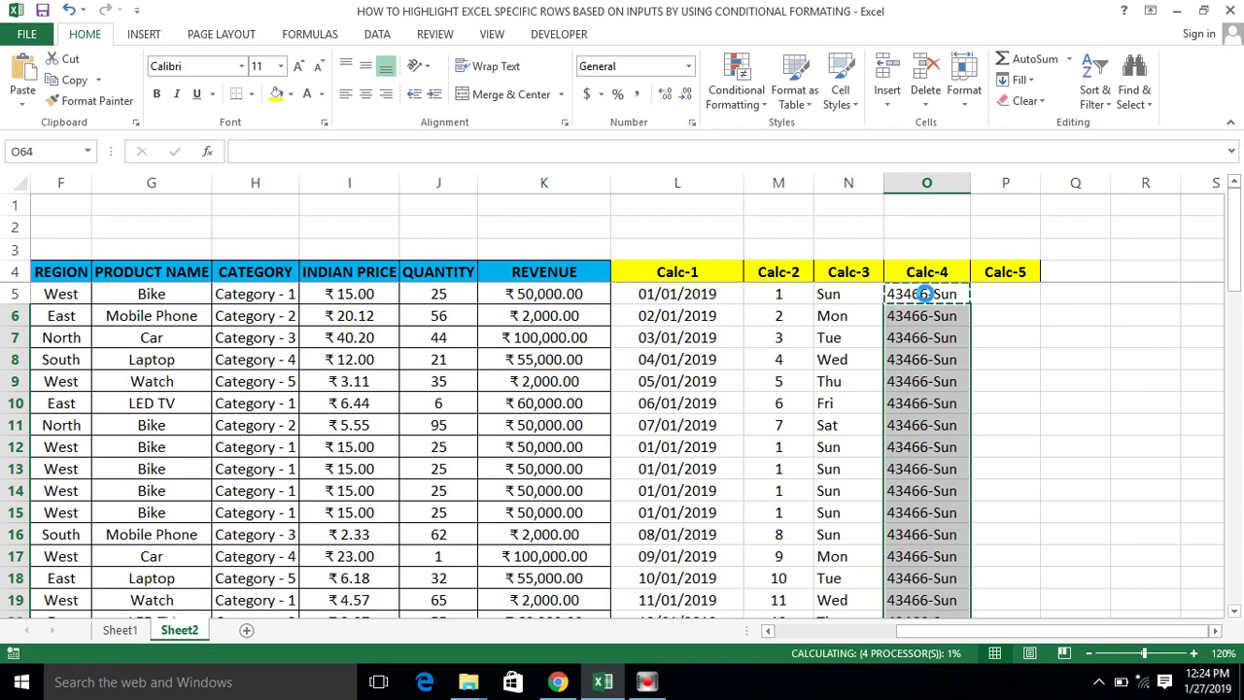
pyautogui.press('Up')
pyautogui.press('Up')
pyautogui.press('Up')
pyautogui.press('Down')
pyautogui.press('Down')
pyautogui.press('Down')
pyautogui.press('Up')
pyautogui.press('Up')
pyautogui.press('Right')
pyautogui.press('Left')
pyautogui.press('Escape')
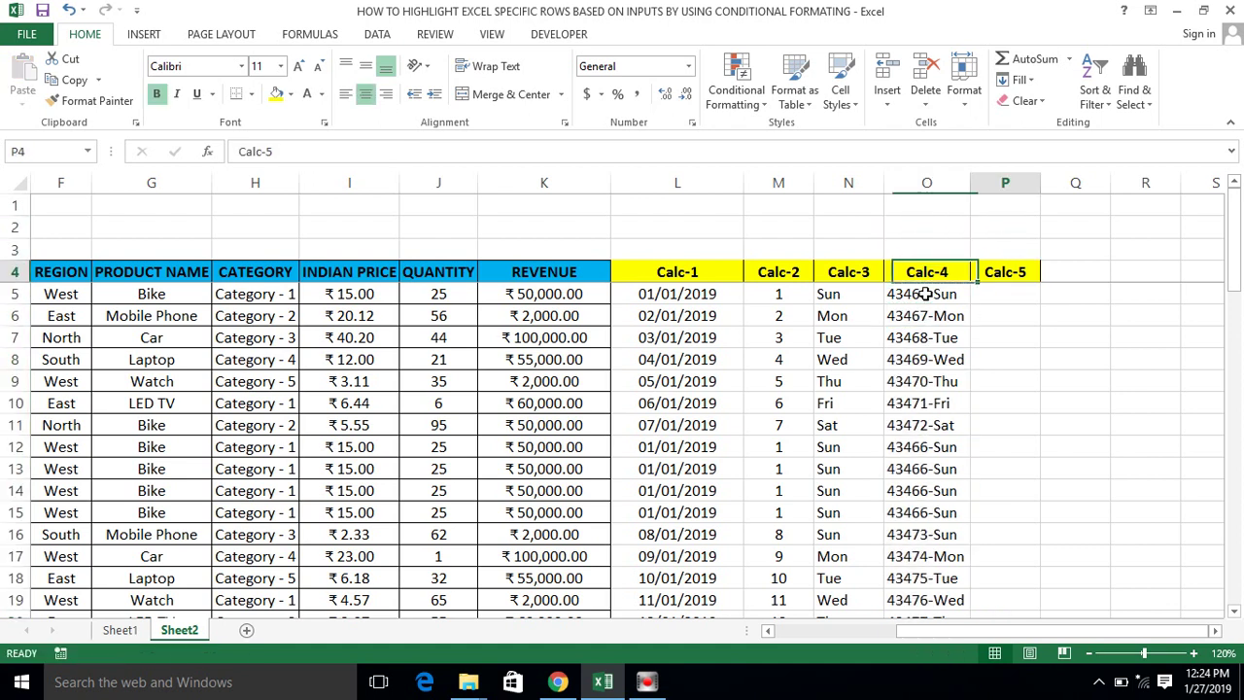
# Review the Calc-3 formula in N5 and the Calc-4 formula in O5
pyautogui.press('Down')
pyautogui.press('Left')
pyautogui.press('Left')
pyautogui.press('Left')
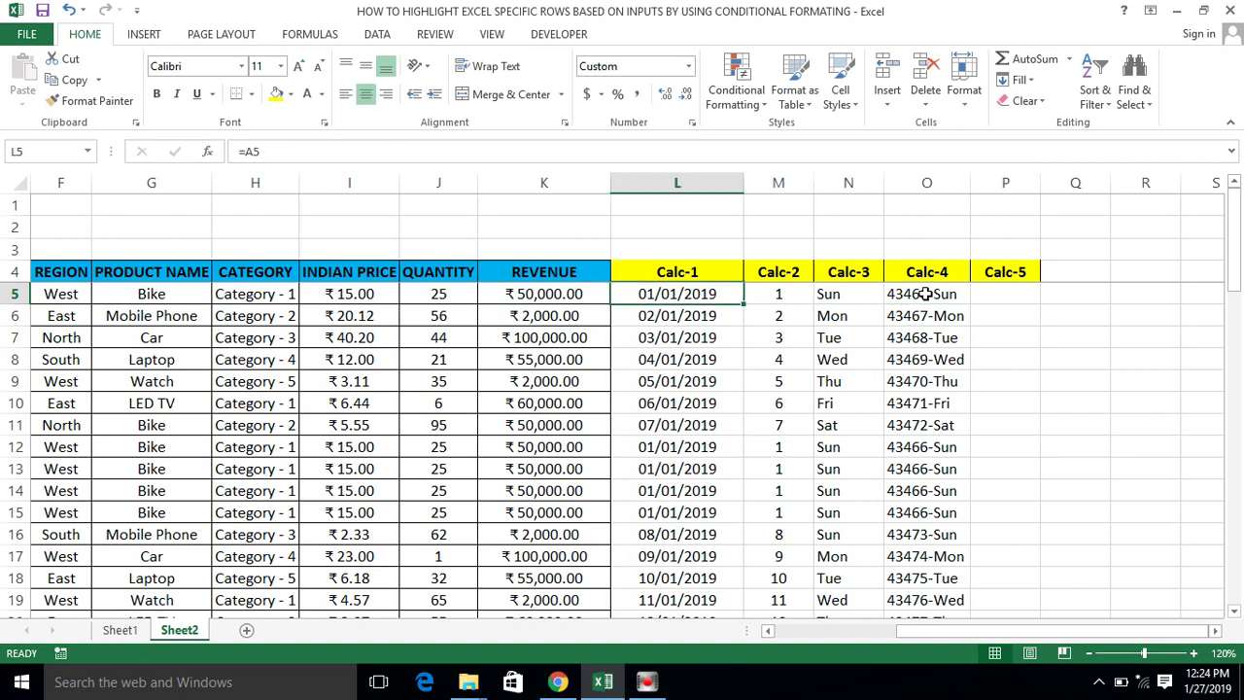
pyautogui.press('Right')
pyautogui.press('Right')
pyautogui.scroll(-15, 925, 293)
pyautogui.scroll(11, 924, 293)
pyautogui.scroll(4, 924, 293)
pyautogui.press('Right')
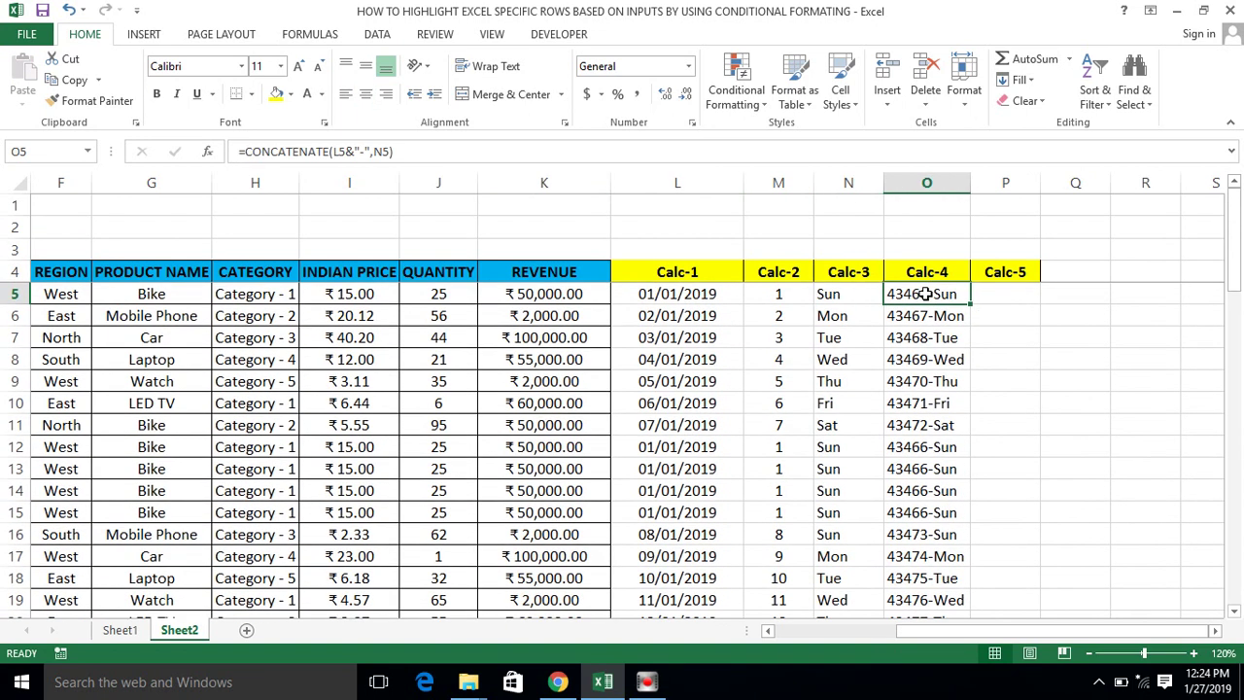
pyautogui.doubleClick(925, 294)
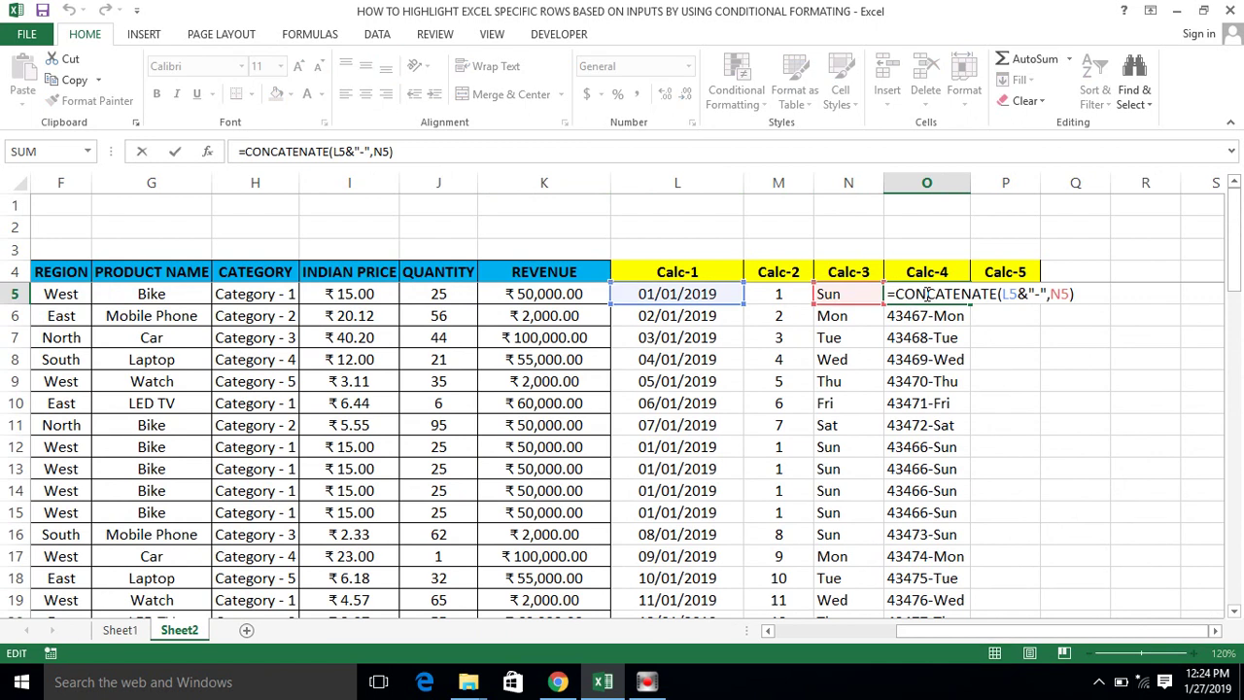
pyautogui.press('Escape')
pyautogui.press('Down')
# Go back to the yellow DATE input and select cell C1 beside it
pyautogui.press('Up')
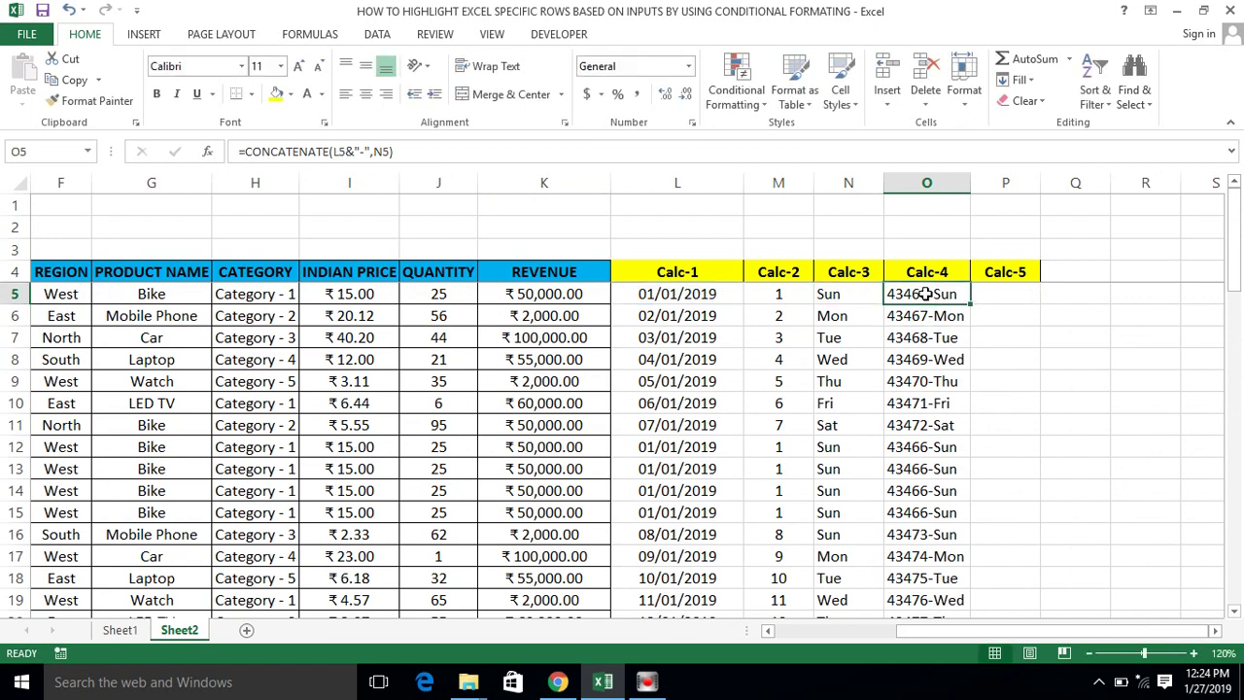
pyautogui.press('Right')
pyautogui.press('Left')
pyautogui.press('Up')
pyautogui.press('Down')
pyautogui.press('Up')
pyautogui.hotkey('ctrl', 'Left')
pyautogui.press('Right')
pyautogui.press('Up')
pyautogui.press('Up')
pyautogui.press('Up')
pyautogui.press('Right')
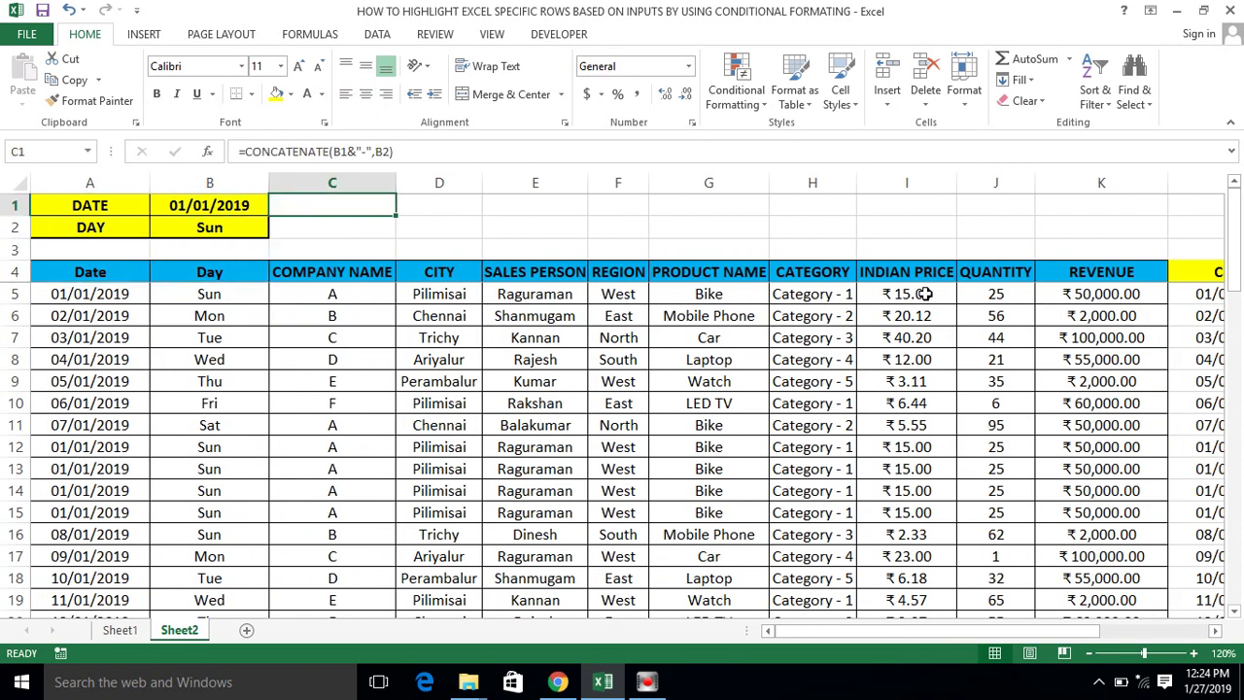
# Clear the unfinished entry and #NAME? error from cell C1
pyautogui.press('Delete')
pyautogui.write('=')
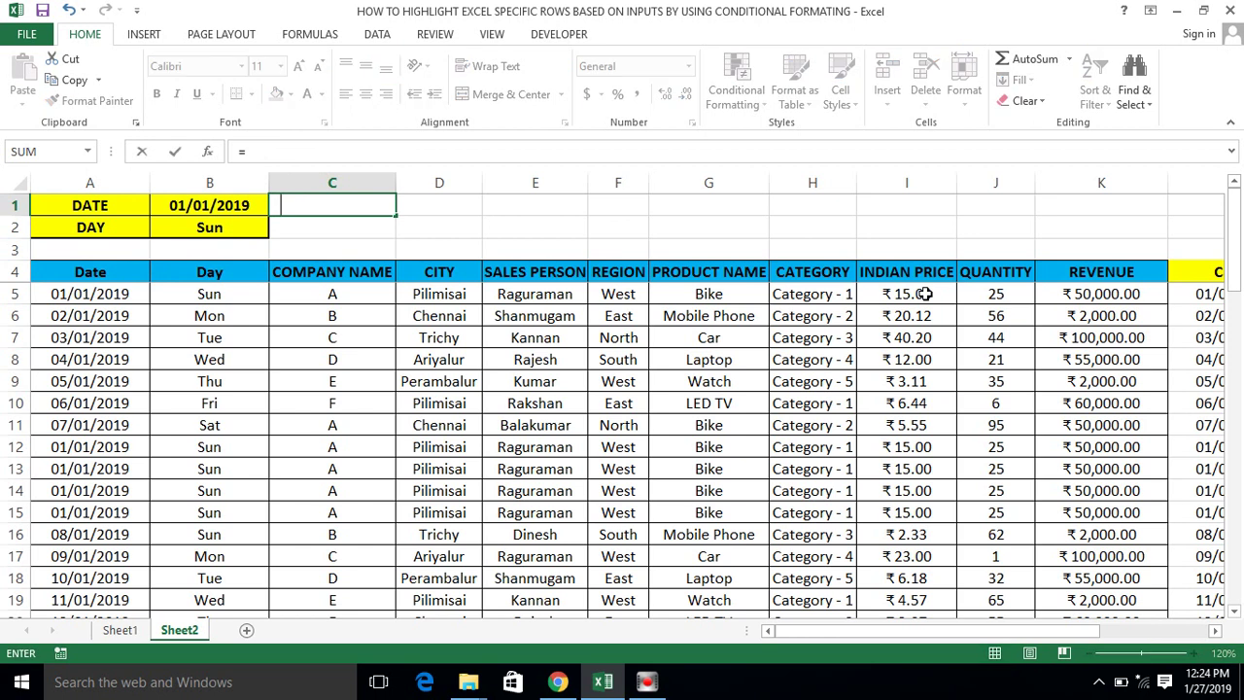
pyautogui.write('conc')
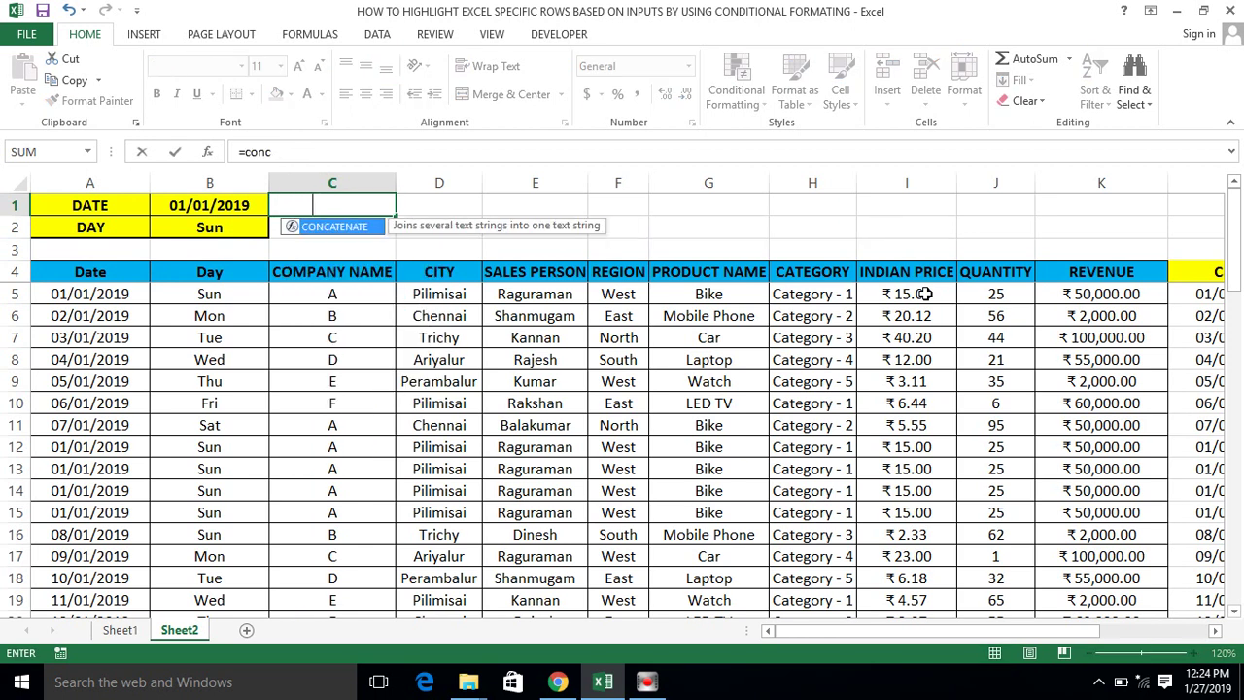
pyautogui.press('Escape')
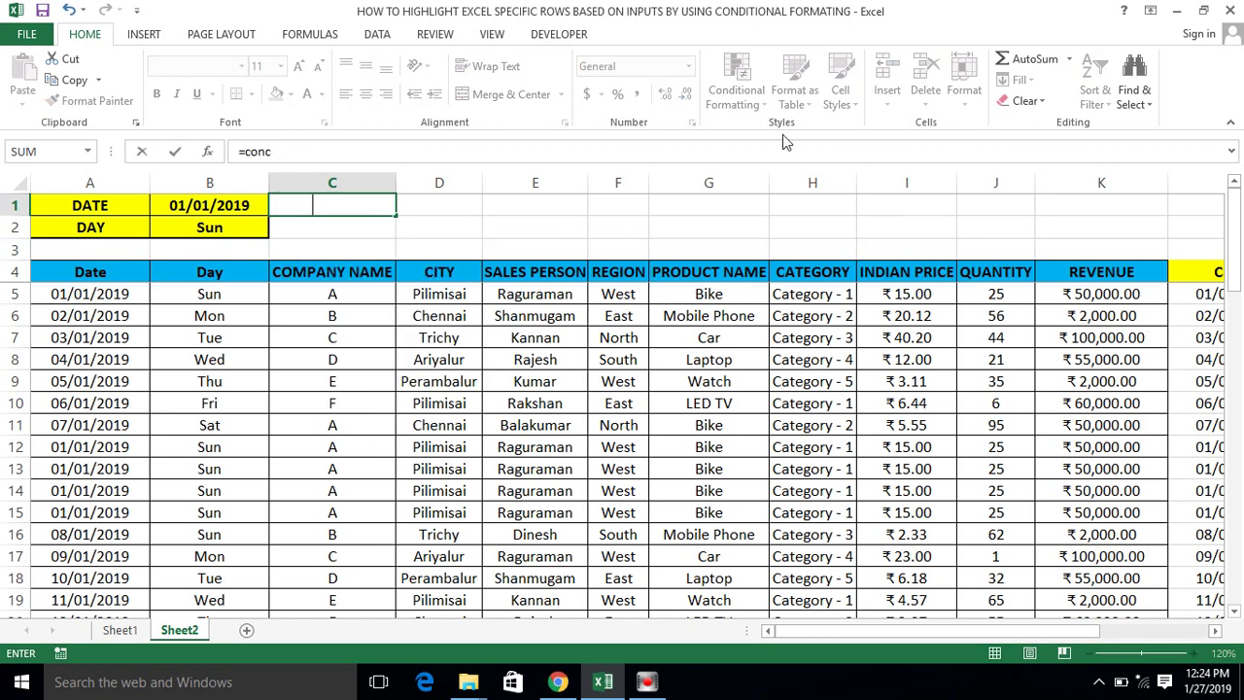
pyautogui.press('Escape')
pyautogui.click(513, 222)
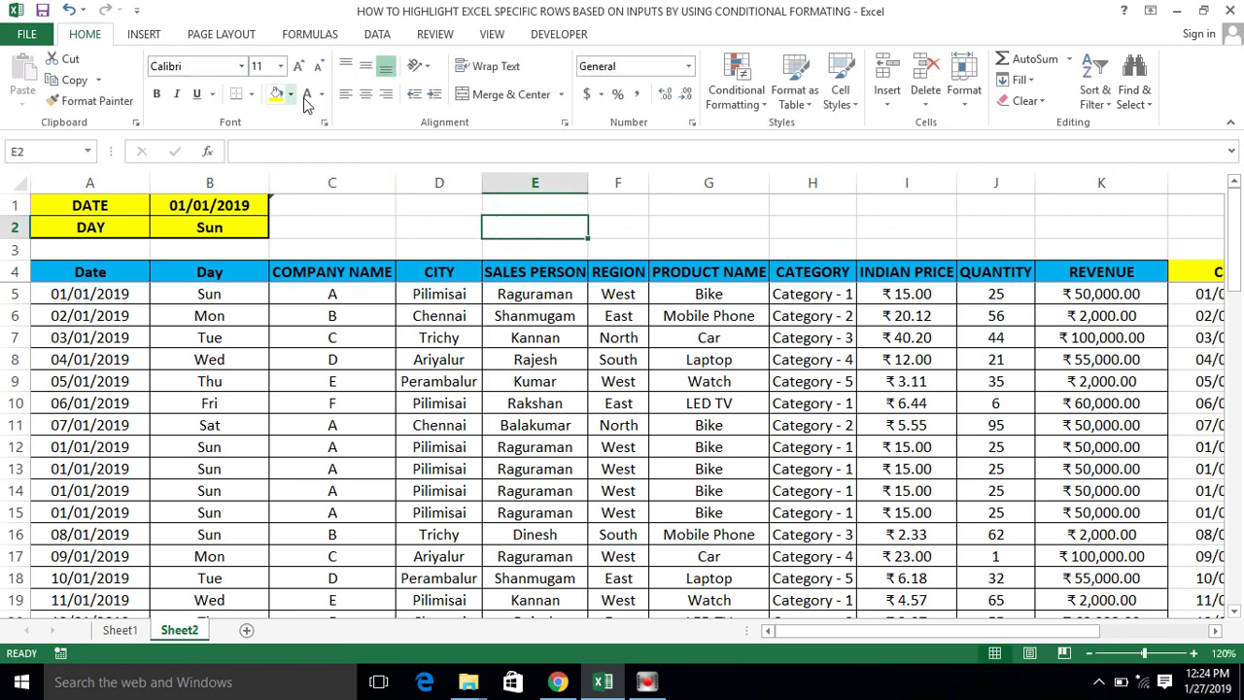
pyautogui.click(305, 198)
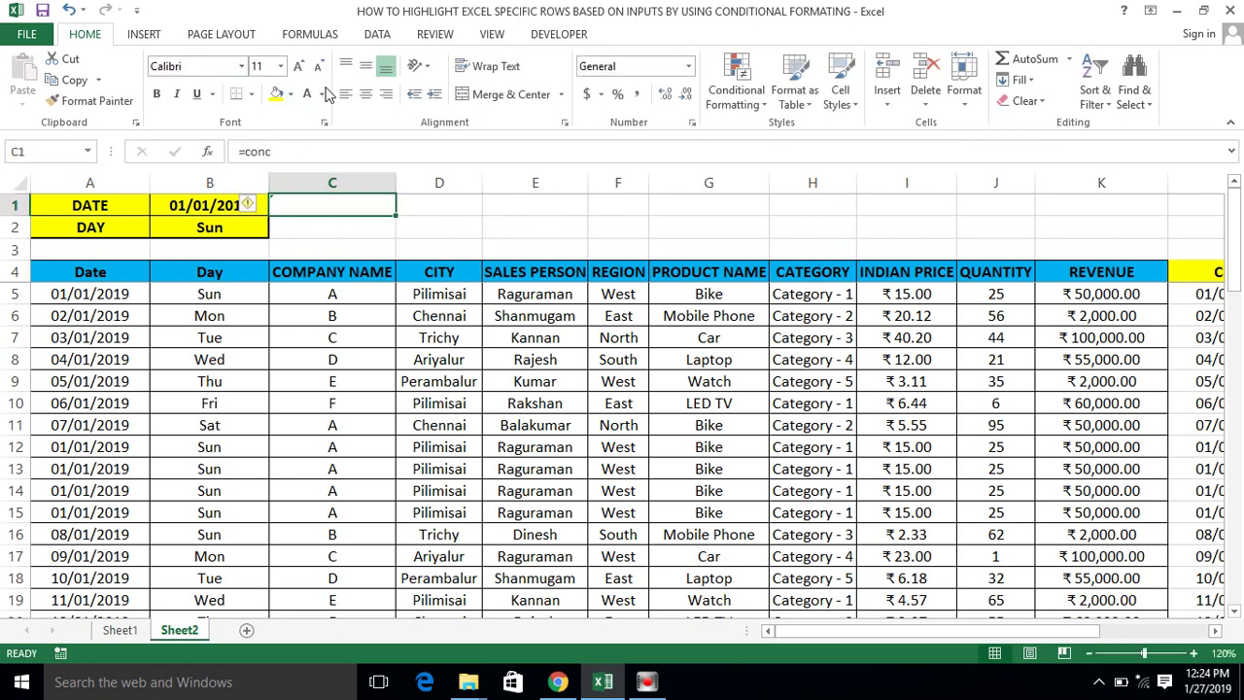
pyautogui.click(322, 94)
pyautogui.click(309, 116)
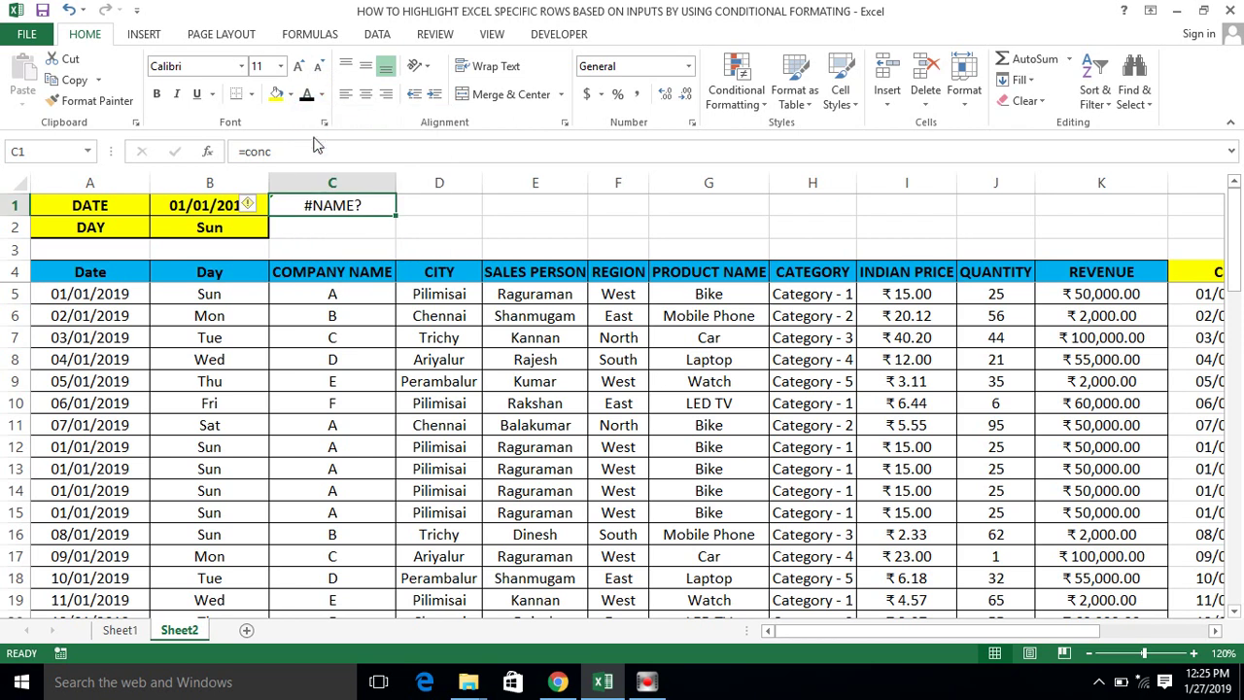
pyautogui.press('Delete')
# Enter =CONCATENATE(B1,"-",B2) in C1 to show 43466-Sun
pyautogui.write('=conc')
pyautogui.press('Tab')
pyautogui.click(190, 206)
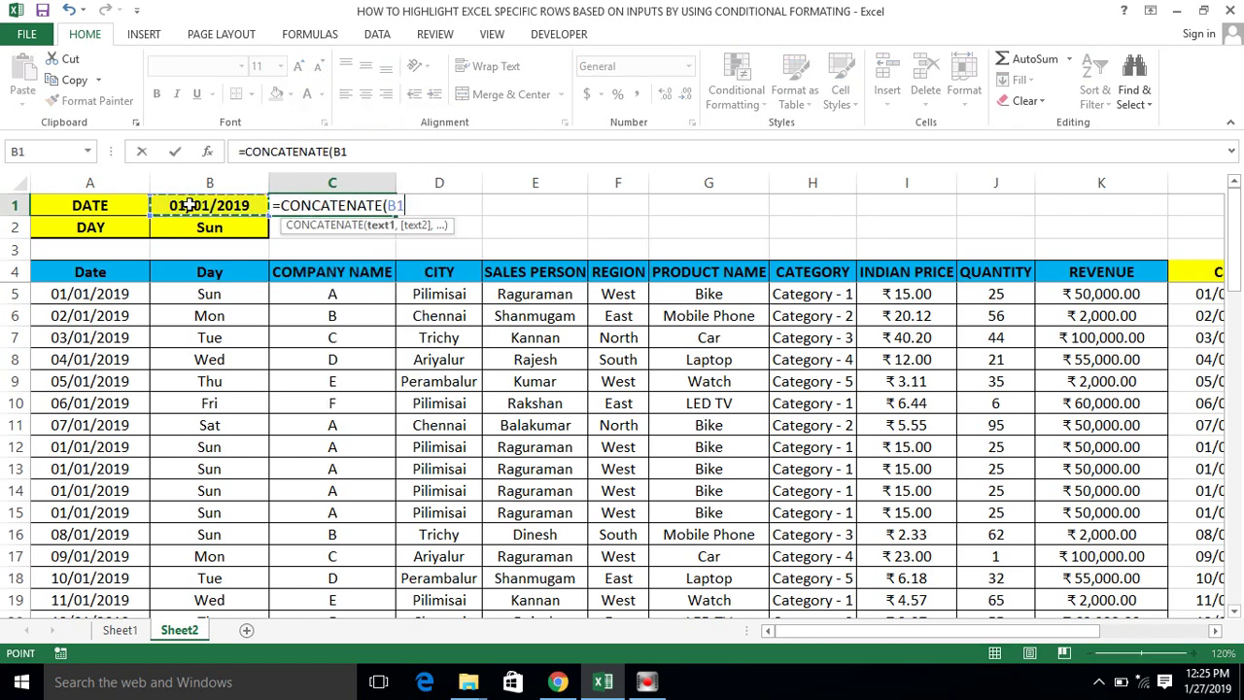
pyautogui.write(',"-')
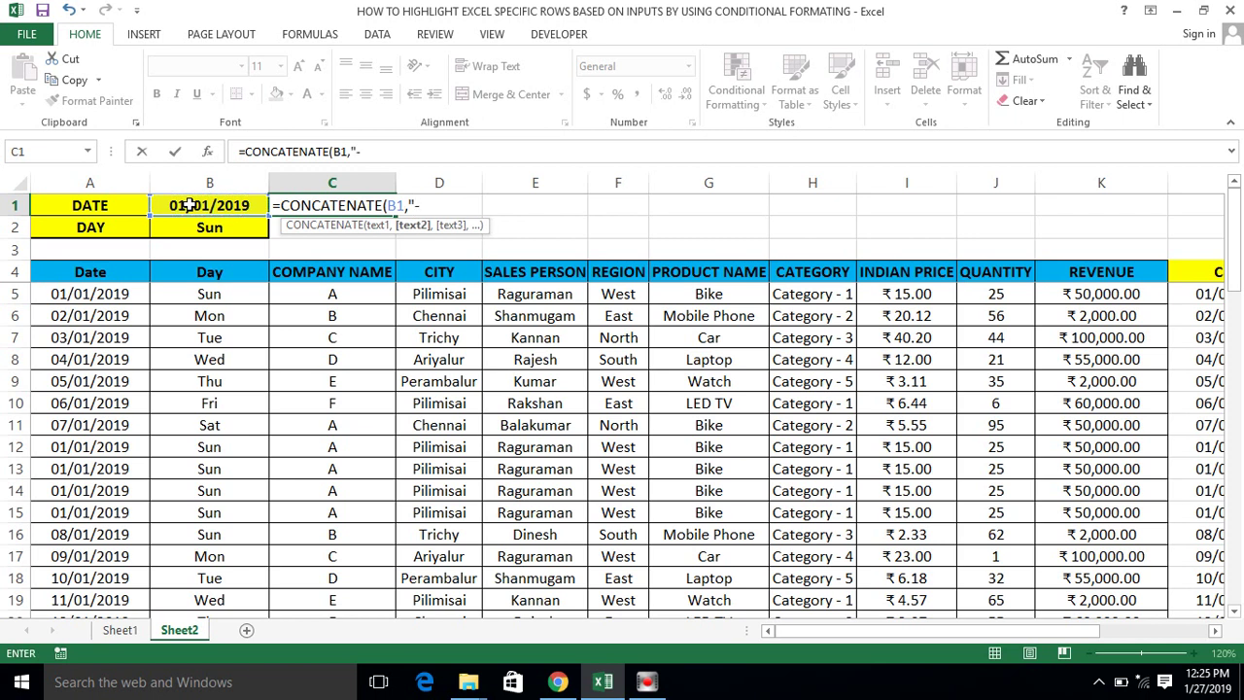
pyautogui.write('",')
pyautogui.click(192, 228)
pyautogui.press('Return')
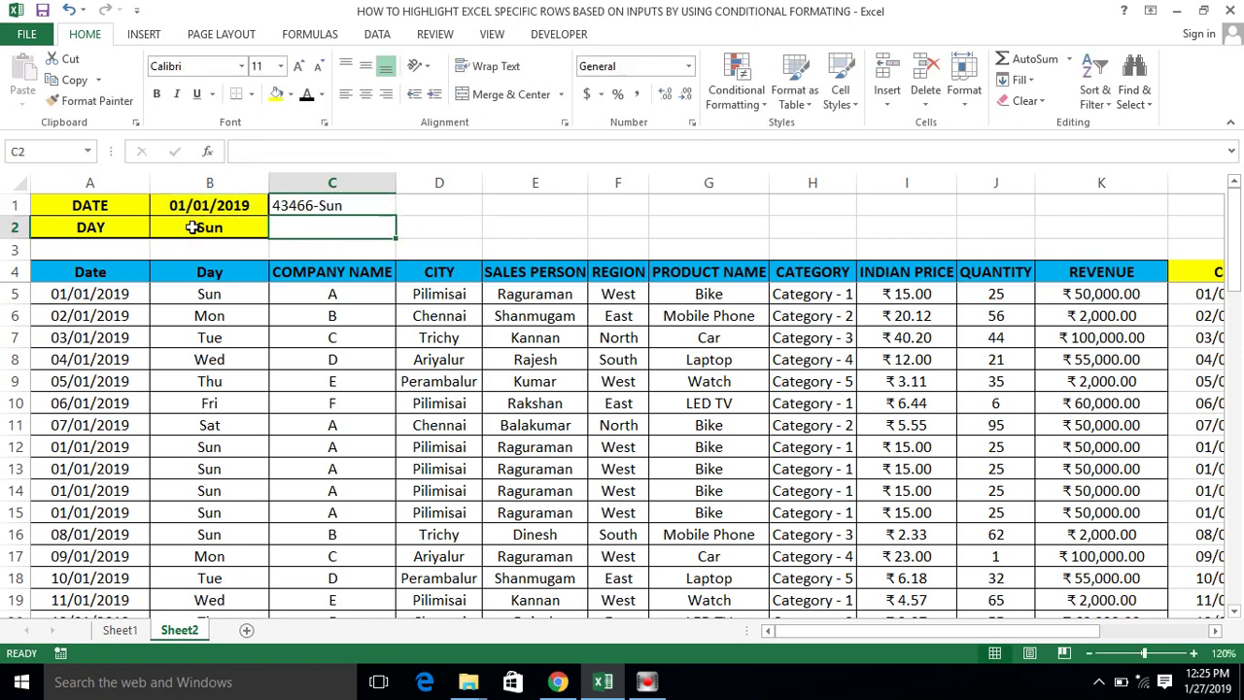
# Check C1's formula, then move over to the Calc helper columns
pyautogui.click(337, 200)
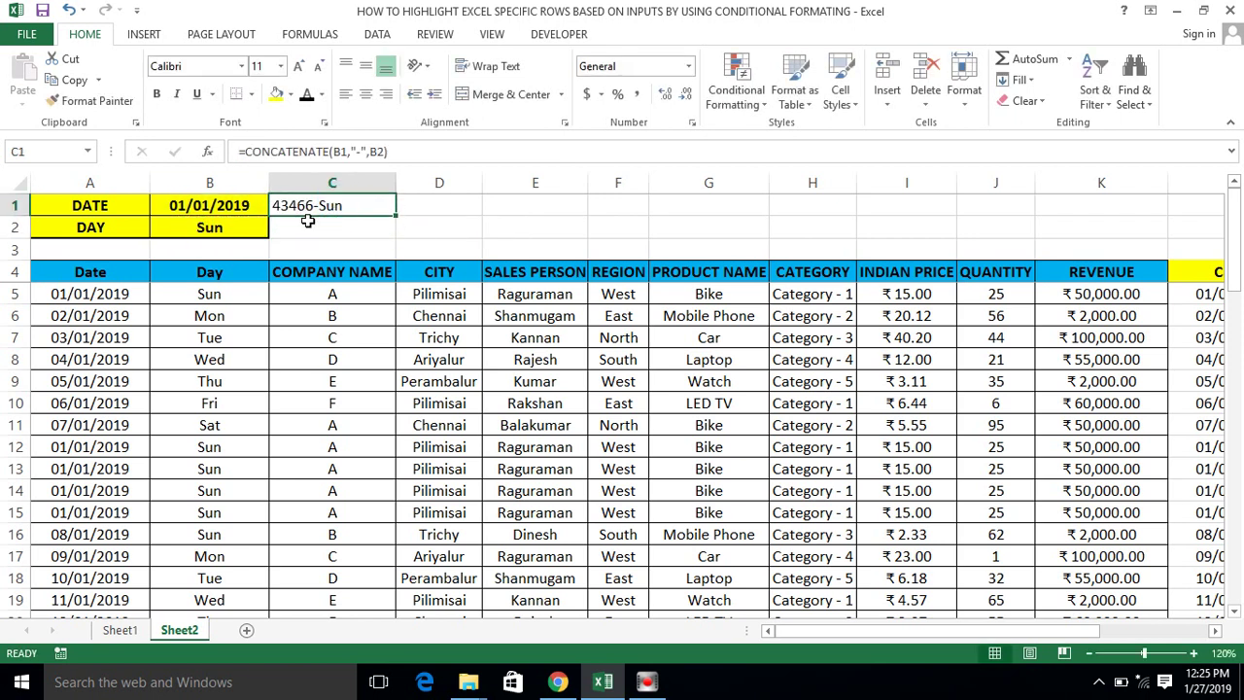
pyautogui.click(614, 273)
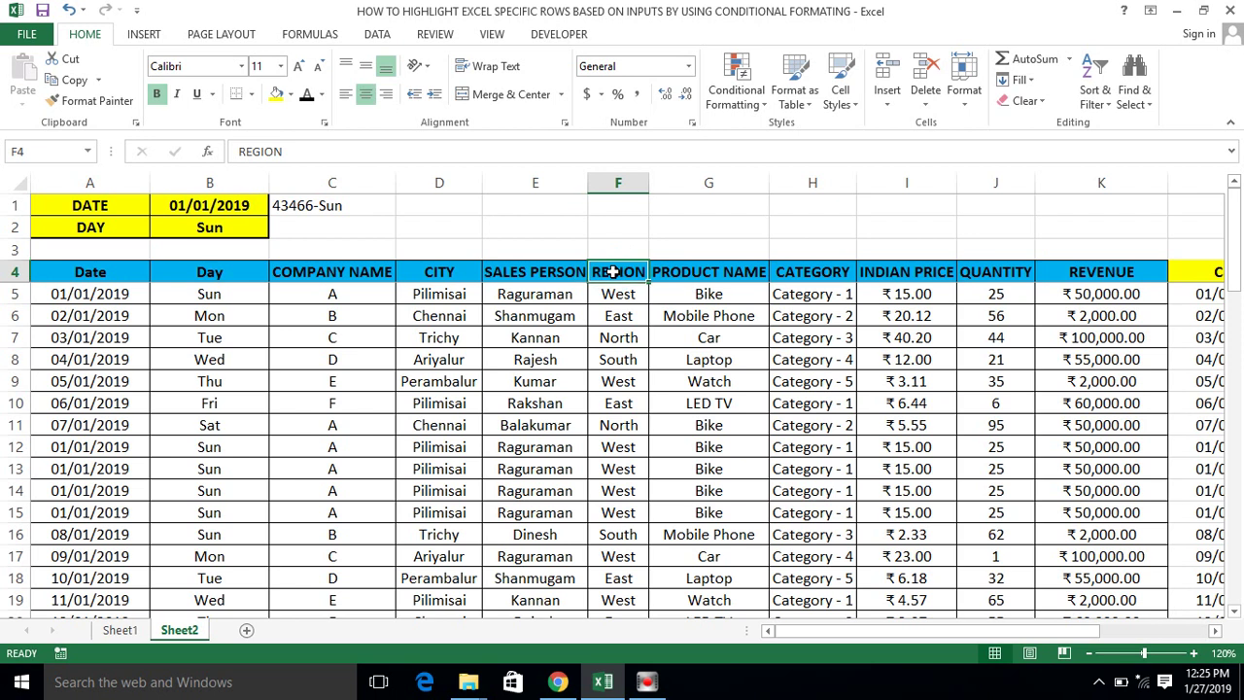
pyautogui.click(366, 200)
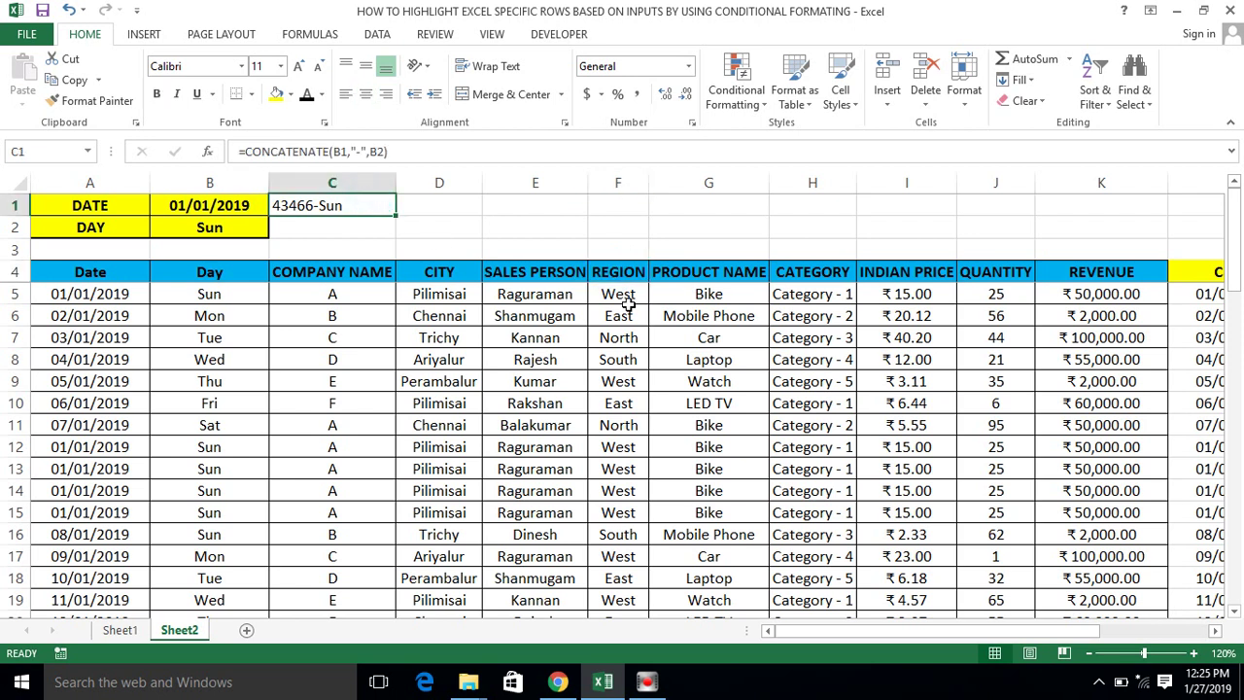
pyautogui.click(657, 272)
pyautogui.hotkey('ctrl', 'Right')
# Check the Calc-3 and Calc-4 formulas, then move to cell P5 under the Calc-5 header
pyautogui.press('Left')
pyautogui.press('Left')
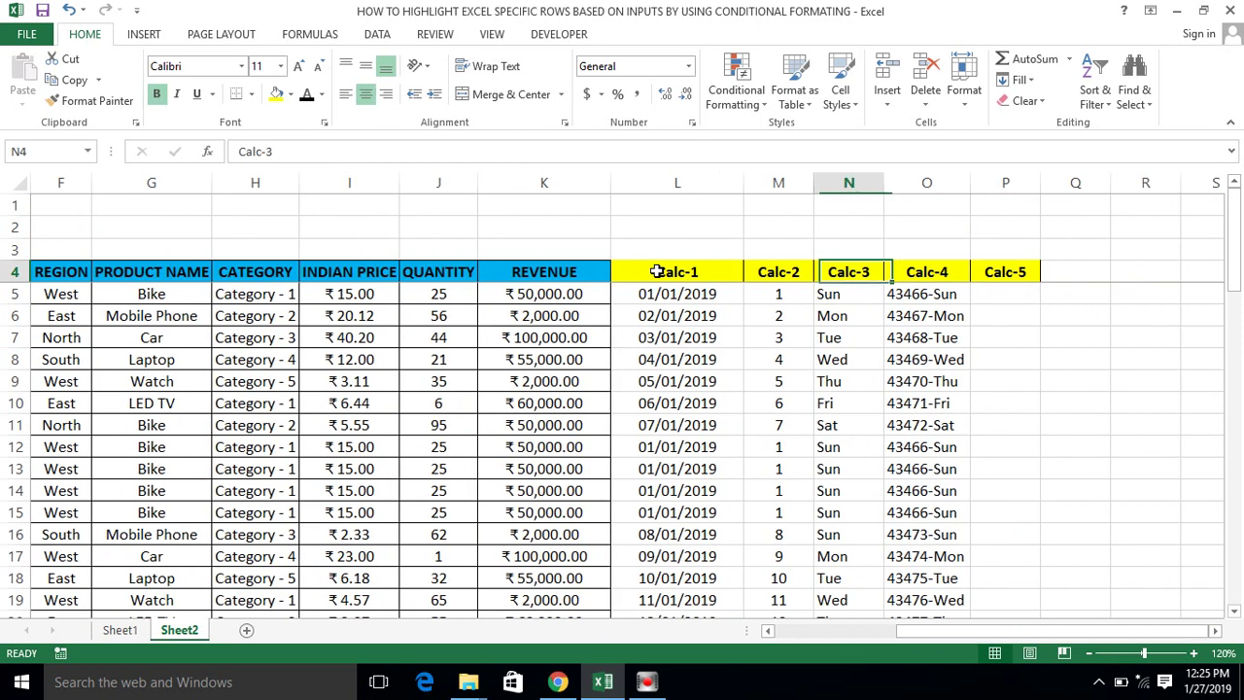
pyautogui.press('Down')
pyautogui.press('Right')
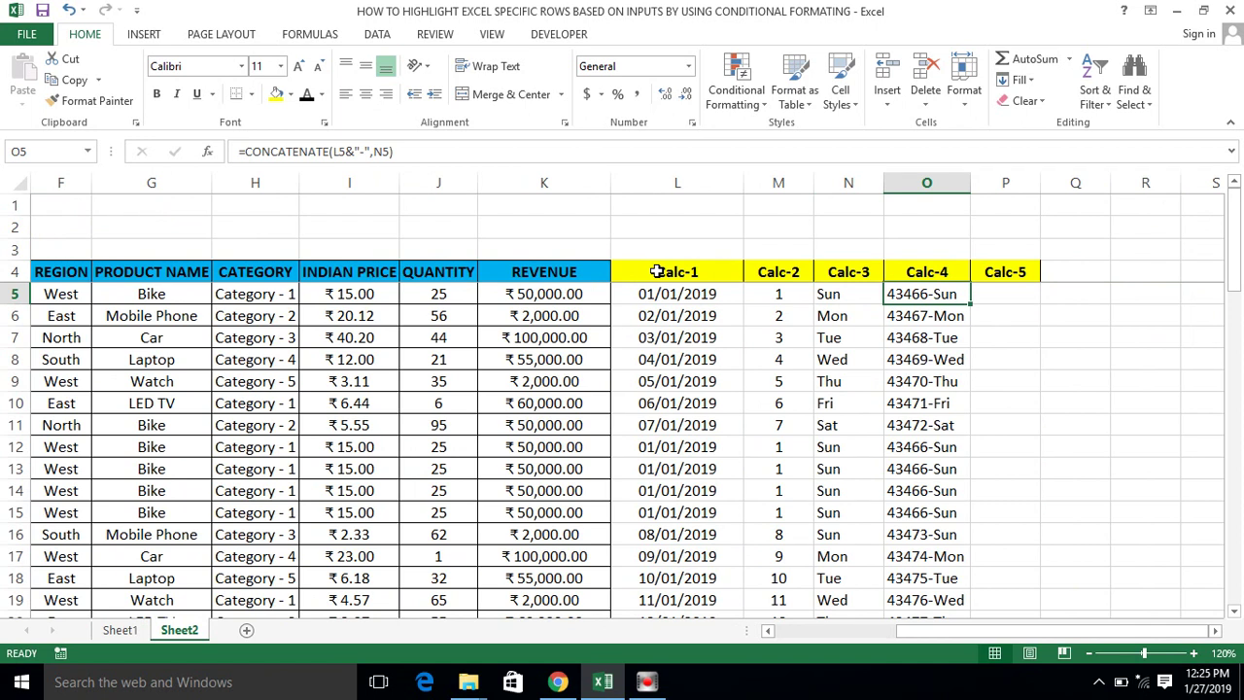
pyautogui.hotkey('ctrl', 'shift', 'Down')
pyautogui.press('Up')
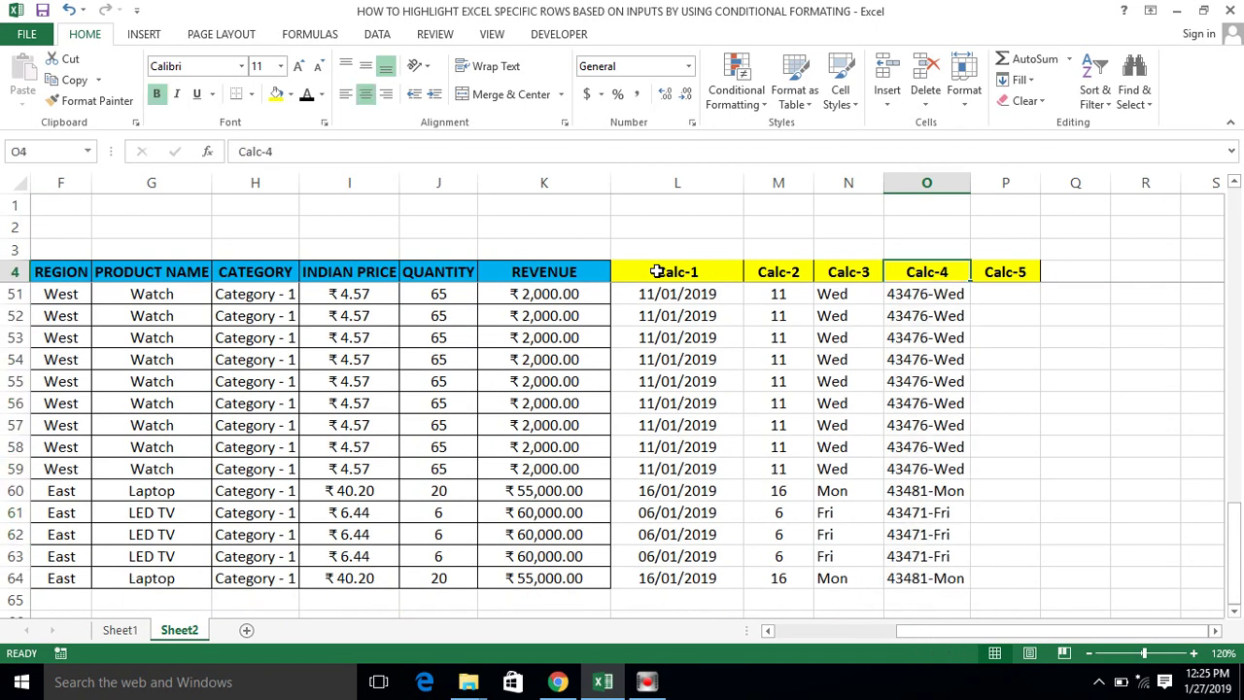
pyautogui.press('Down')
pyautogui.press('Up')
pyautogui.press('Right')
pyautogui.press('Down')
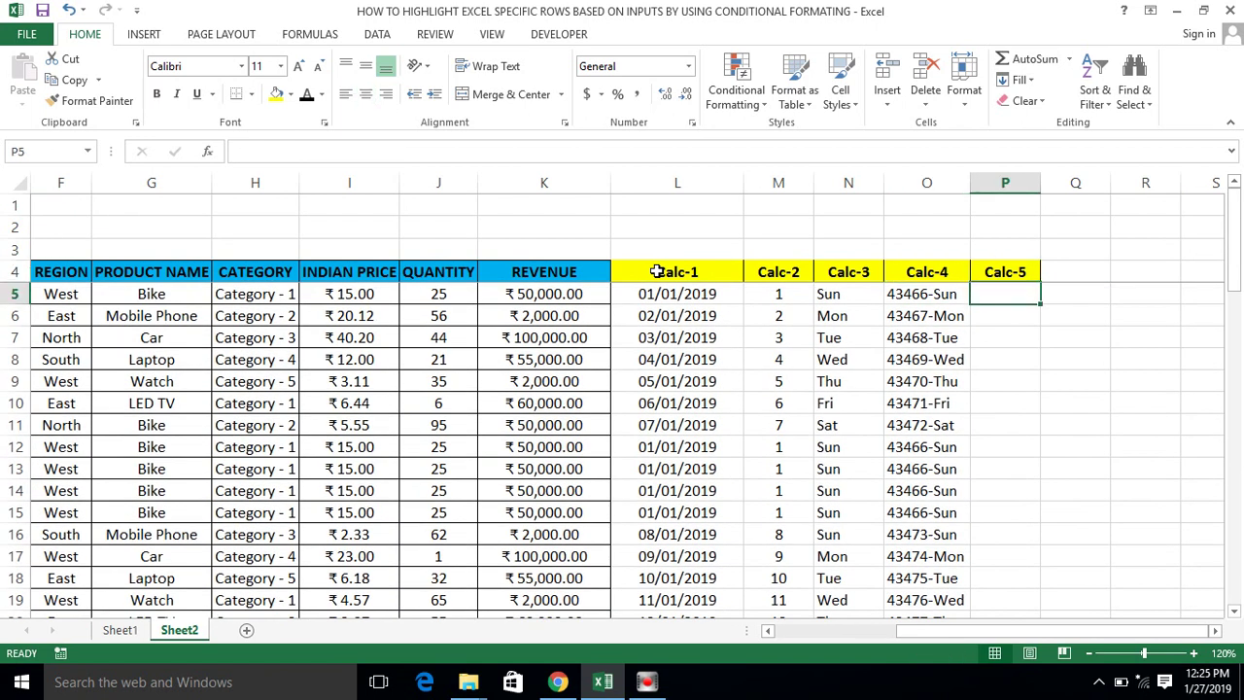
# In P5 enter =IF(O5=$C$1,"Yes","No"), comparing Calc-4 against the absolute C1 key
pyautogui.write('=')
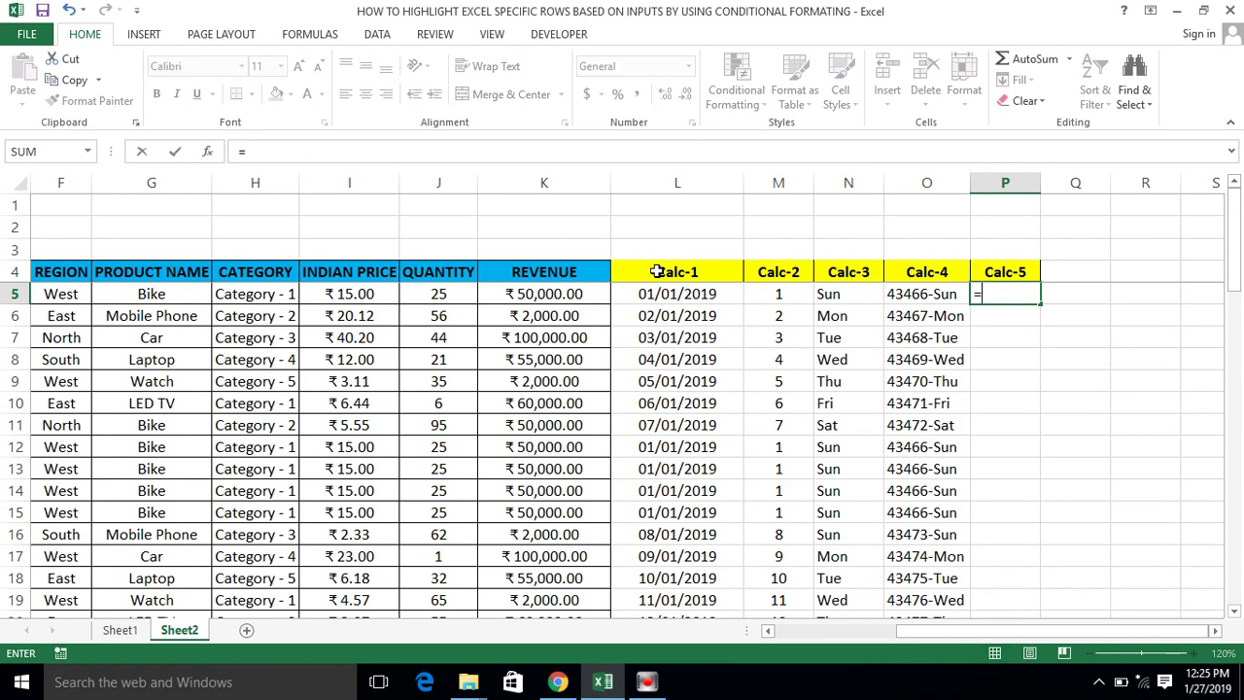
pyautogui.write('IF')
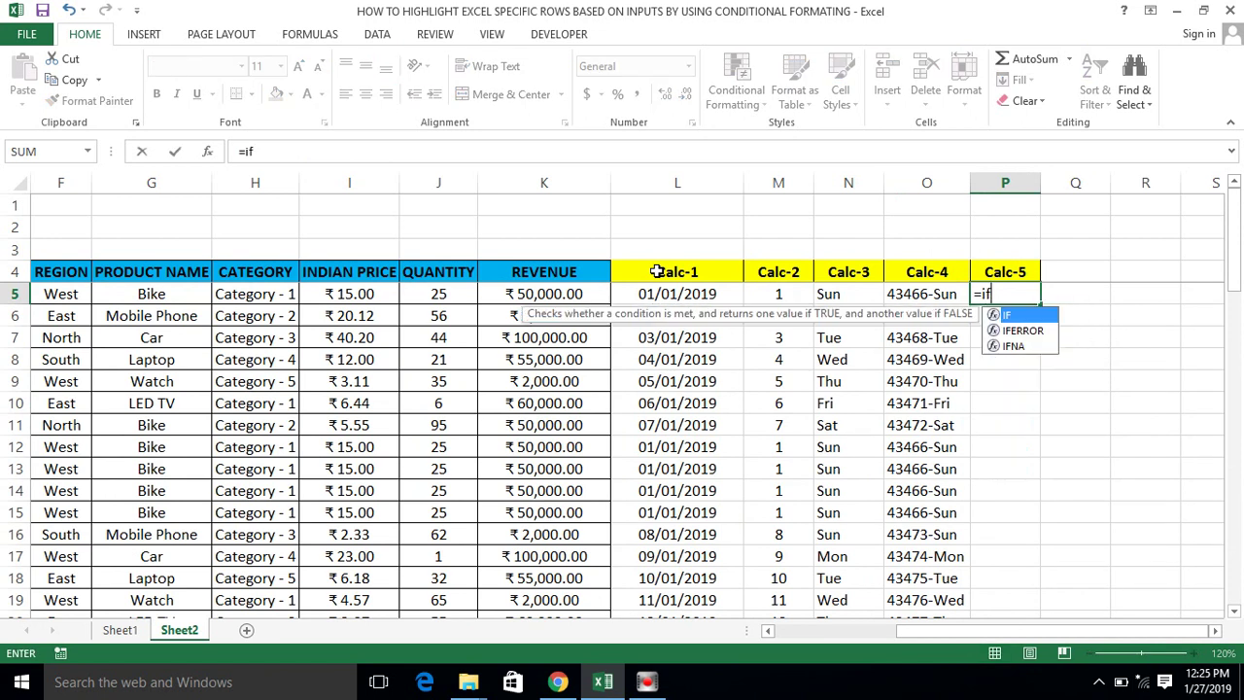
pyautogui.write('(')
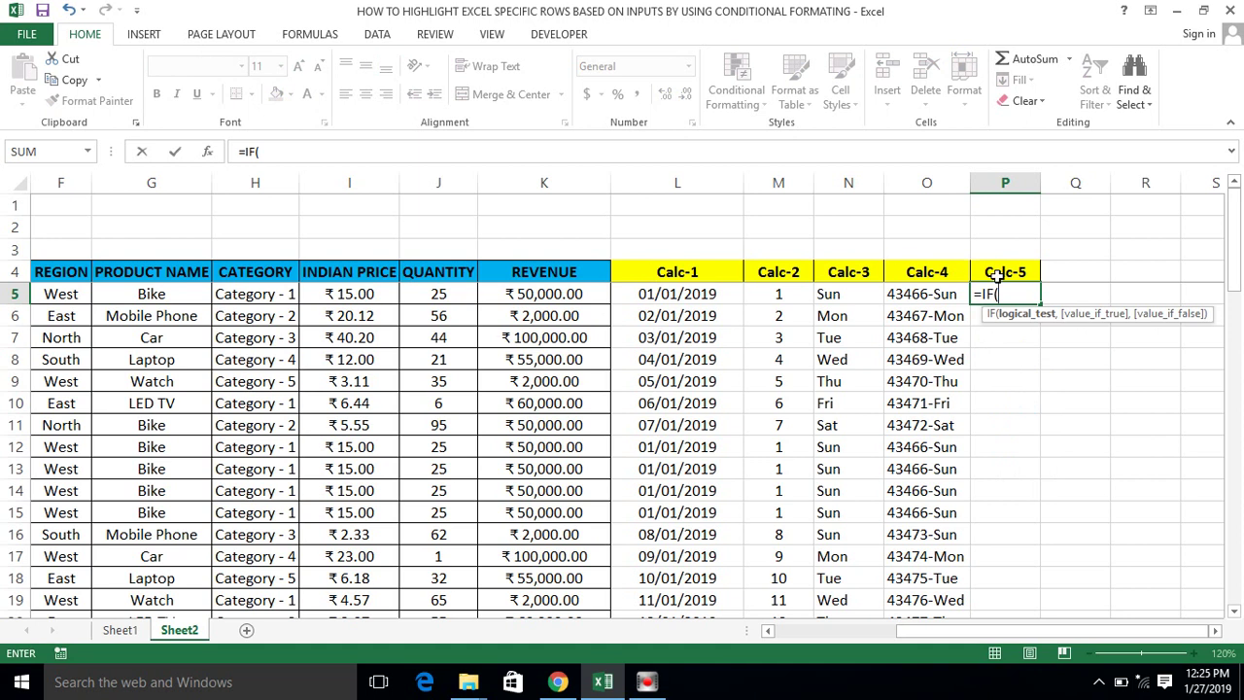
pyautogui.click(927, 294)
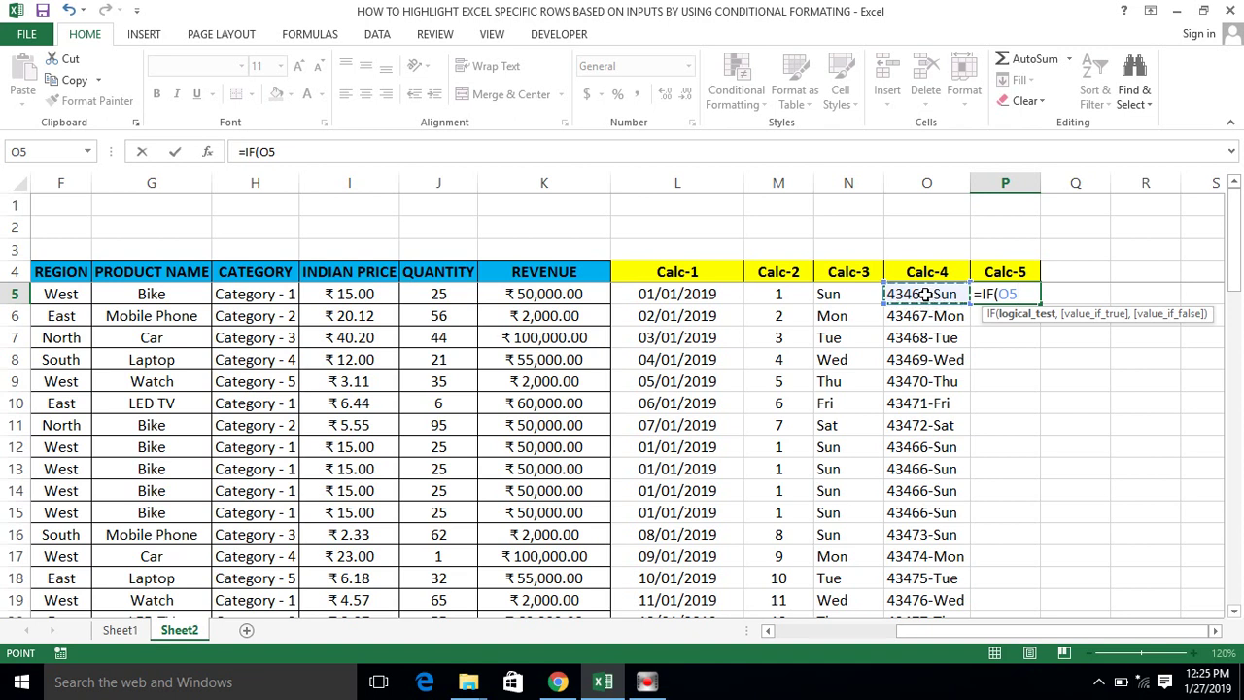
pyautogui.write('=')
pyautogui.click(370, 187)
pyautogui.click(355, 204)
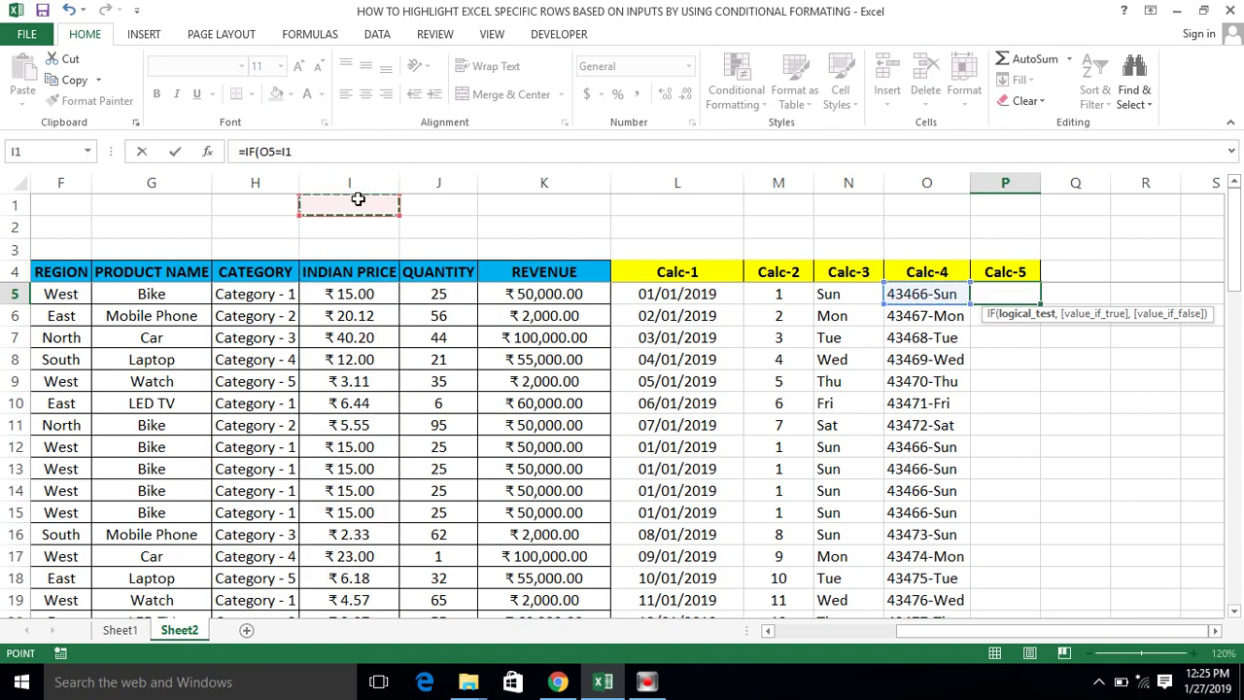
pyautogui.press('Home')
pyautogui.click(358, 199)
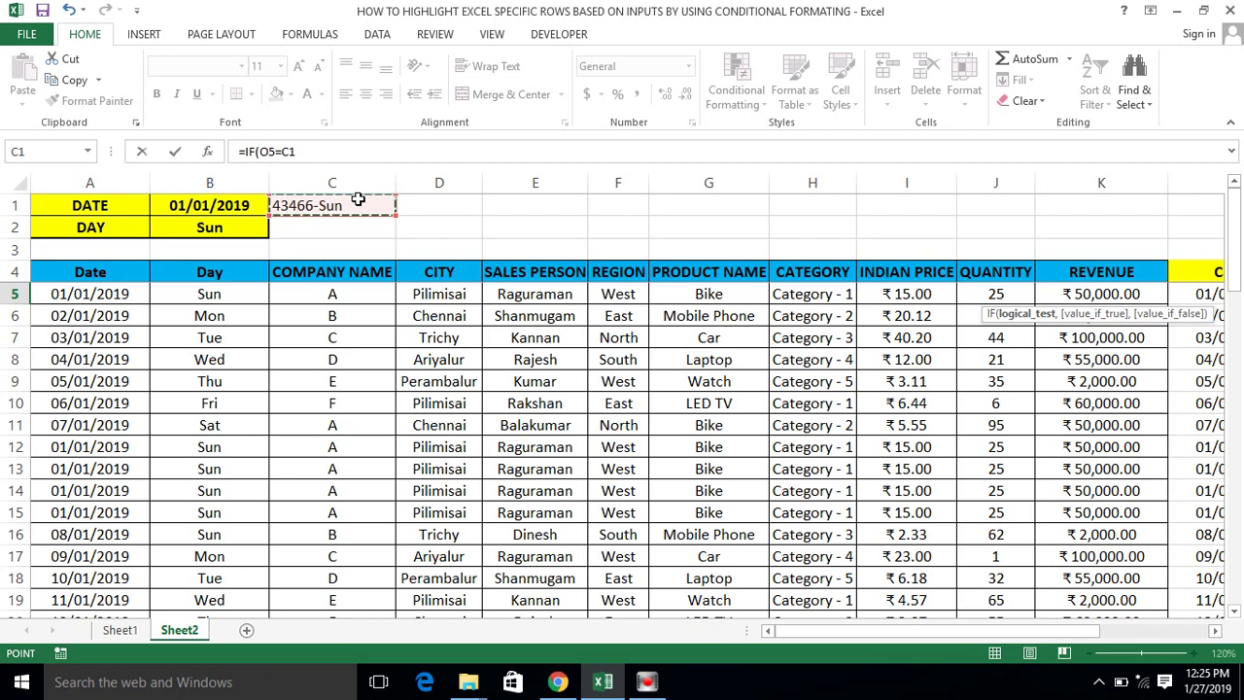
pyautogui.press('F4')
pyautogui.write('$C$1,"Yes","No')
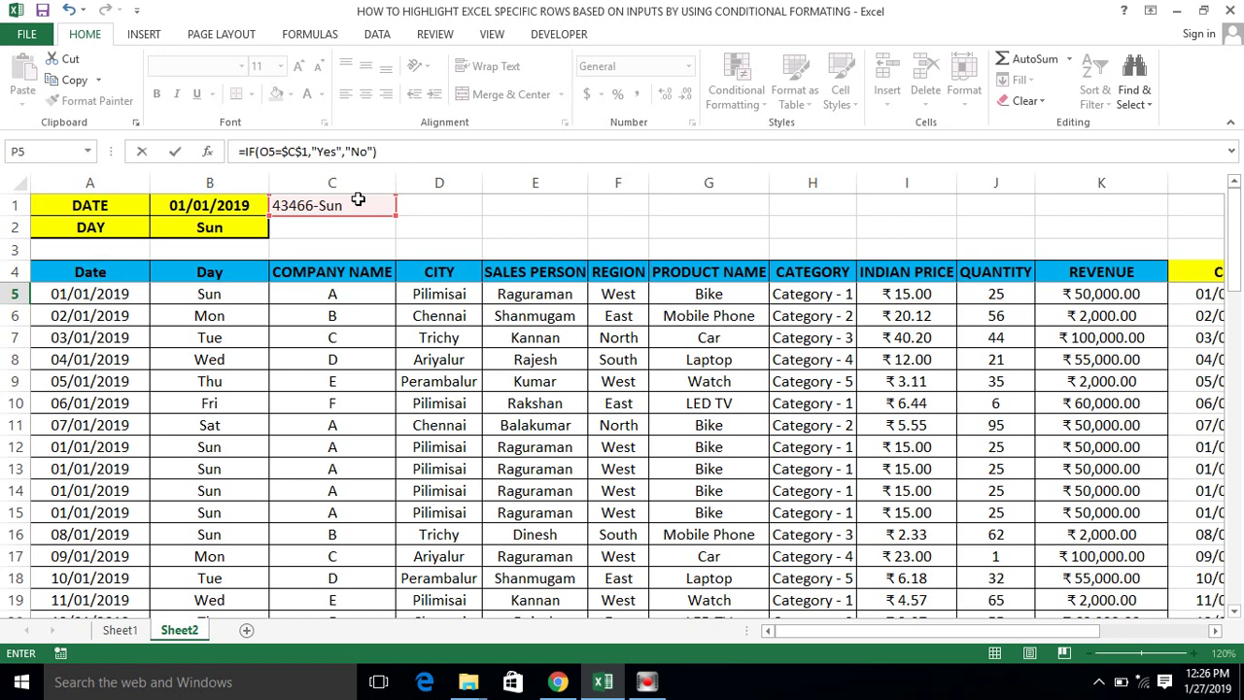
pyautogui.press('Return')
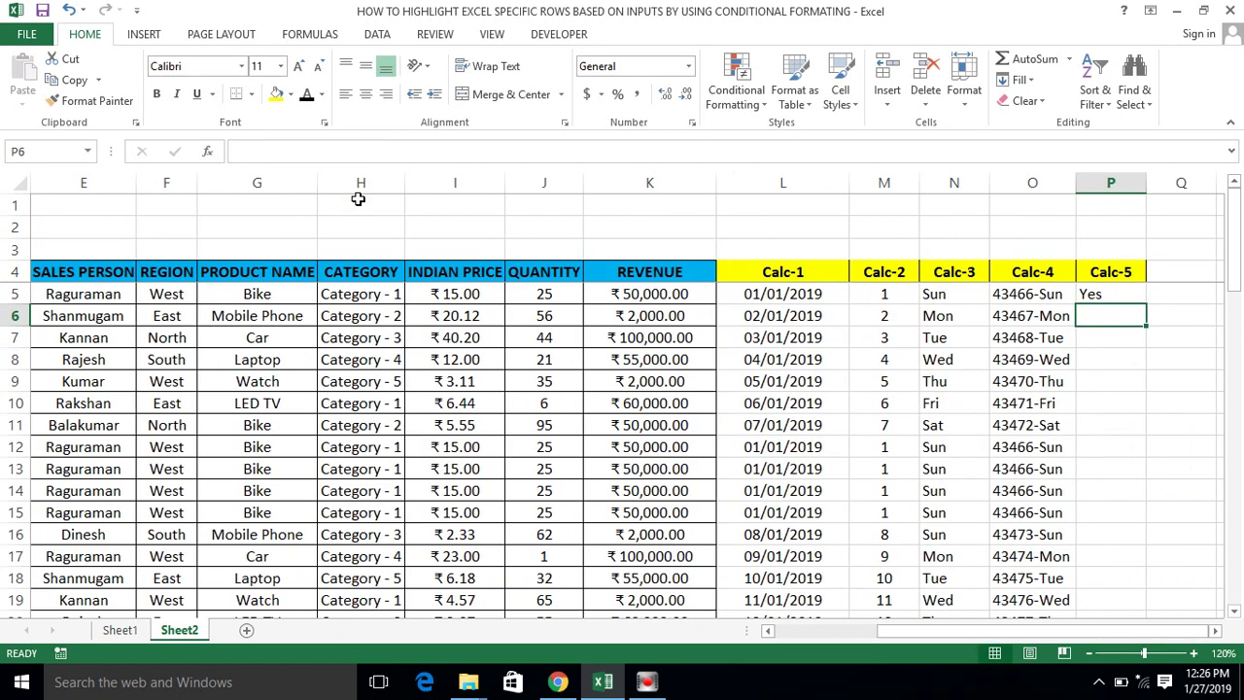
# Copy the P5 formula and paste it down the Calc-5 column to the last data row
pyautogui.press('Up')
pyautogui.hotkey('ctrl', 'c')
pyautogui.hotkey('ctrl', 'Left')
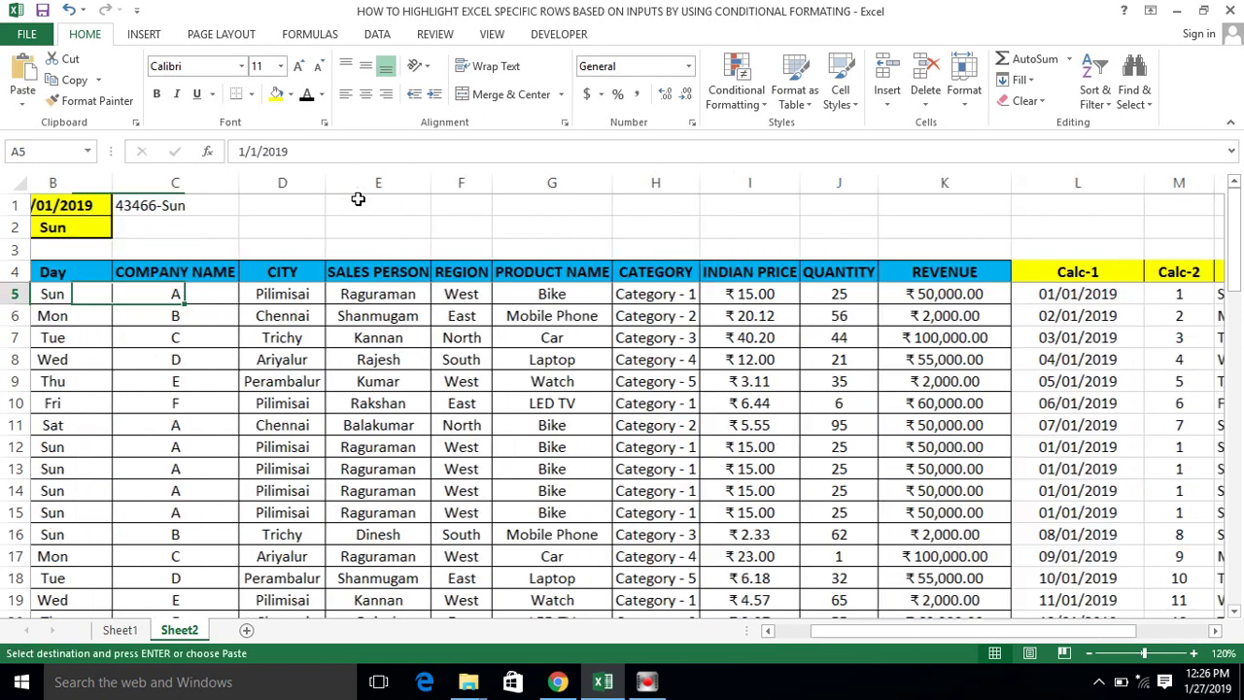
pyautogui.hotkey('ctrl', 'Right')
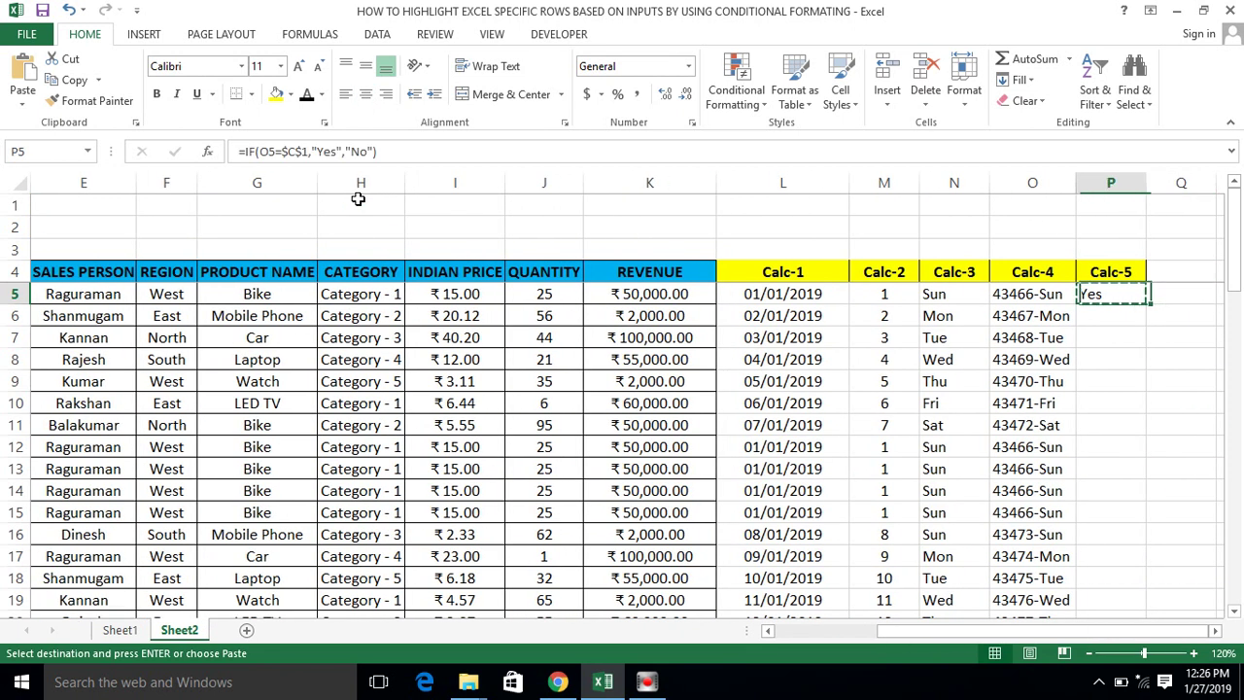
pyautogui.press('Left')
pyautogui.hotkey('ctrl', 'Down')
pyautogui.press('Right')
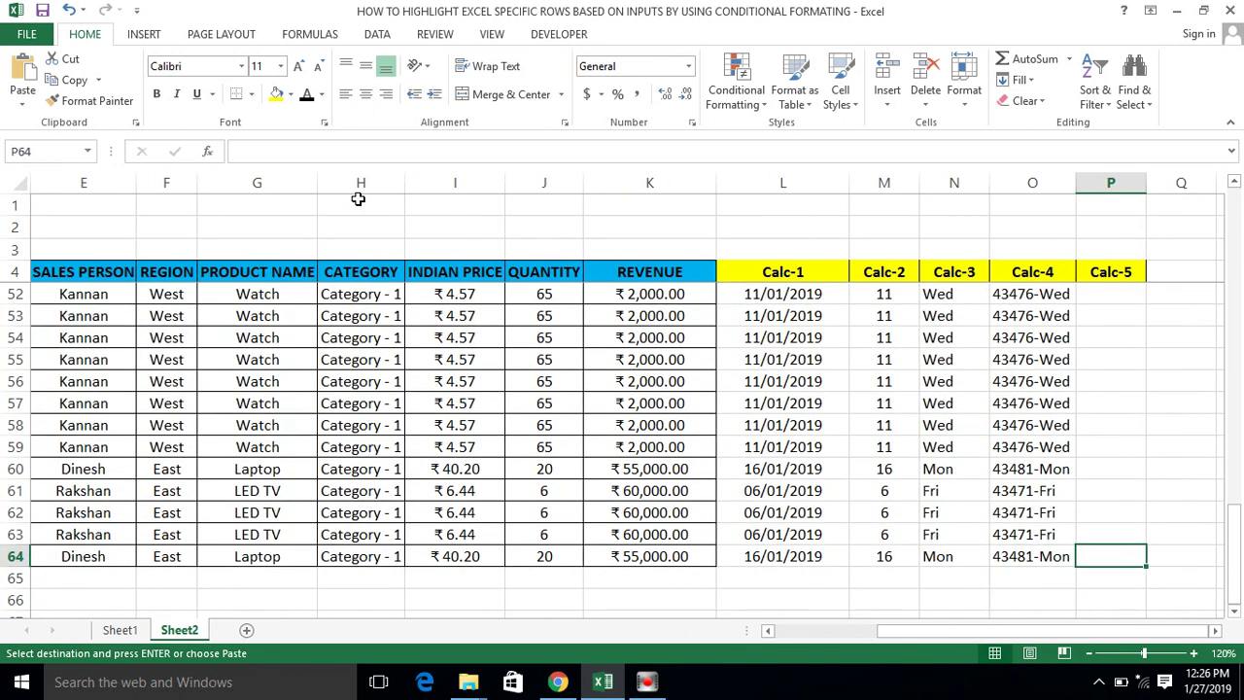
pyautogui.hotkey('ctrl', 'shift', 'Up')
pyautogui.hotkey('ctrl', 'v')
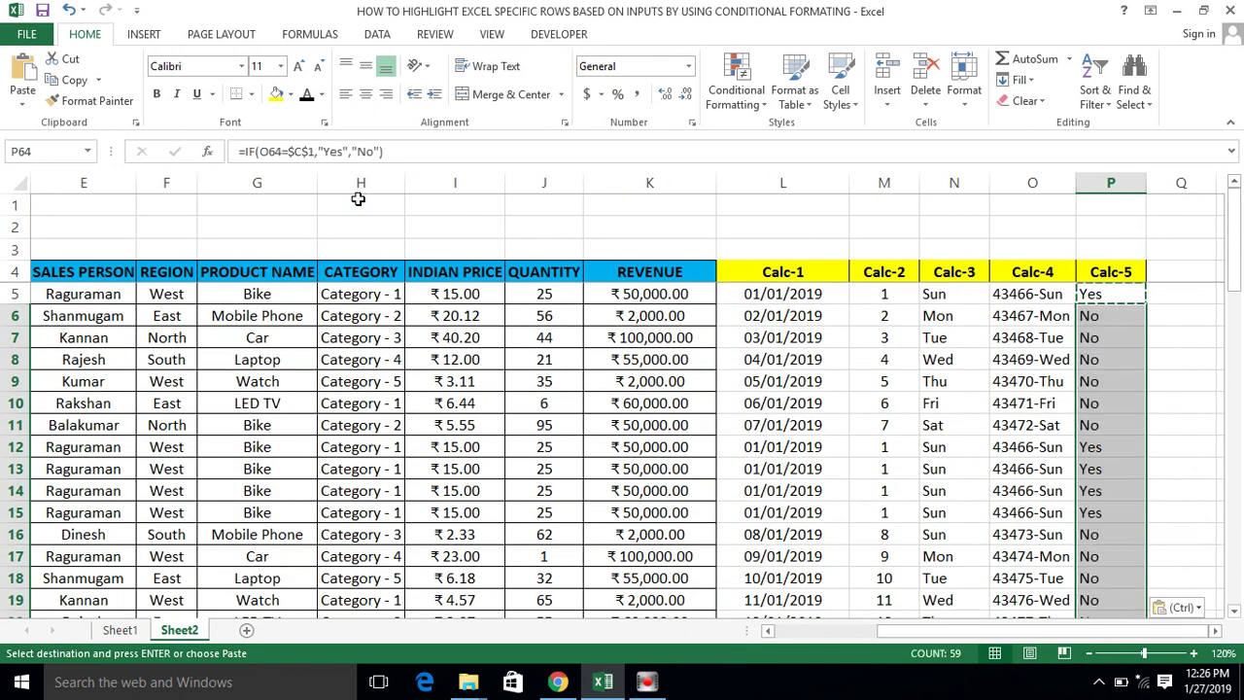
# Select the yellow Date and Day inputs in B1:B2, then begin the Data > Filter shortcut
pyautogui.hotkey('ctrl', 'Up')
pyautogui.press('Down')
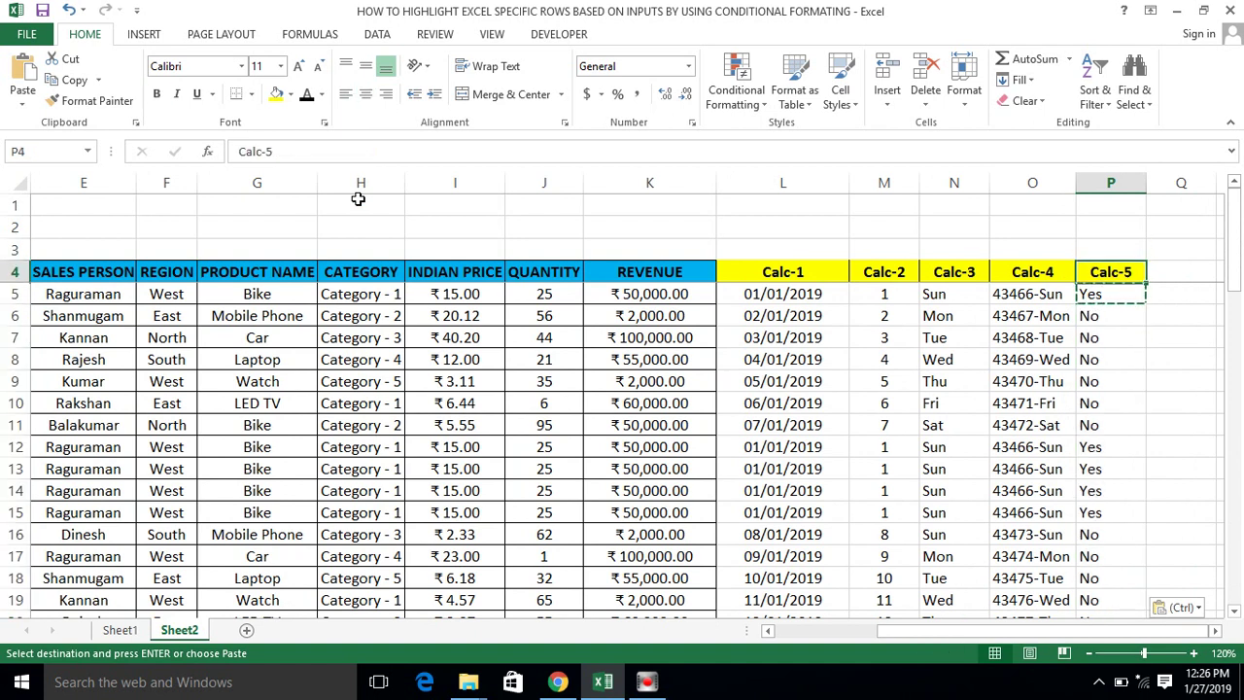
pyautogui.press('Up')
pyautogui.hotkey('ctrl', 'Home')
pyautogui.press('Right')
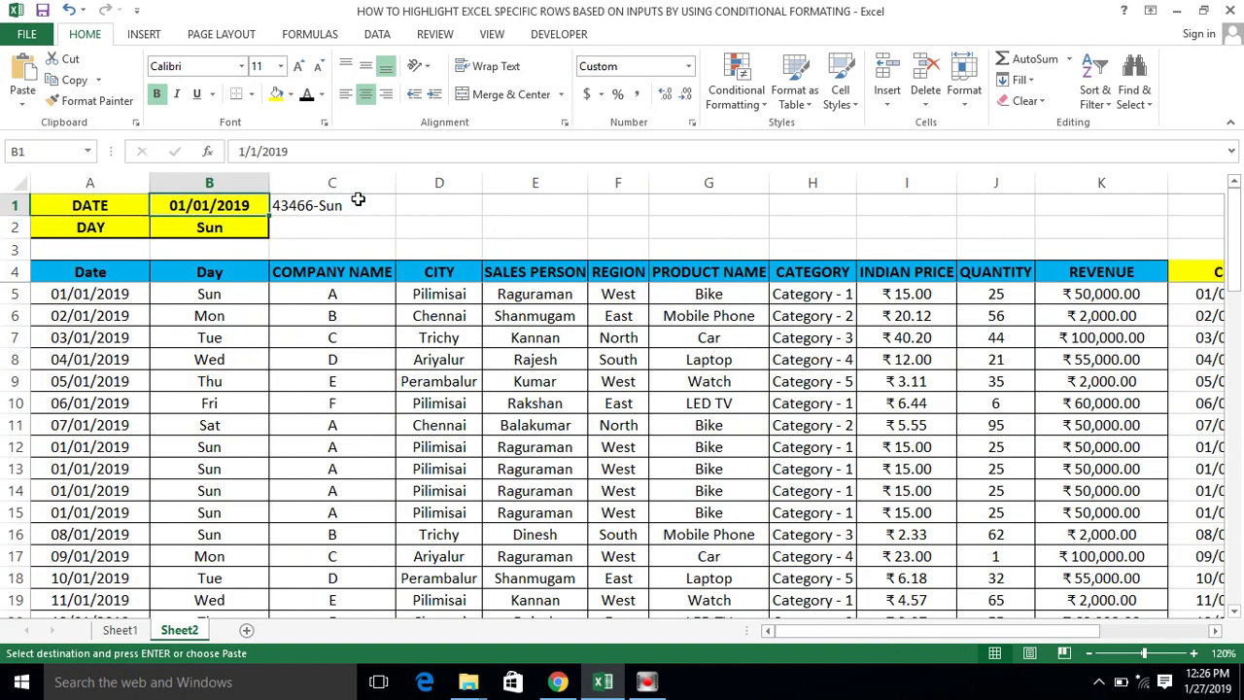
pyautogui.hotkey('shift', 'Down')
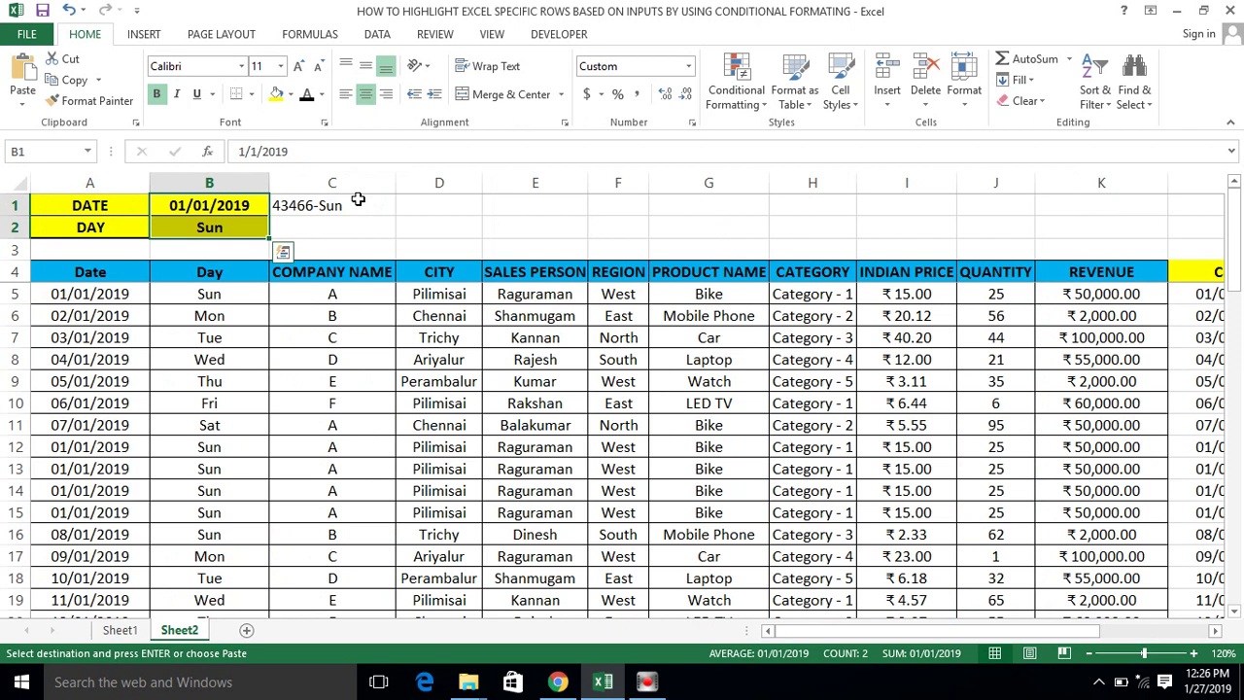
pyautogui.press('Down')
pyautogui.press('Down')
pyautogui.press('Down')
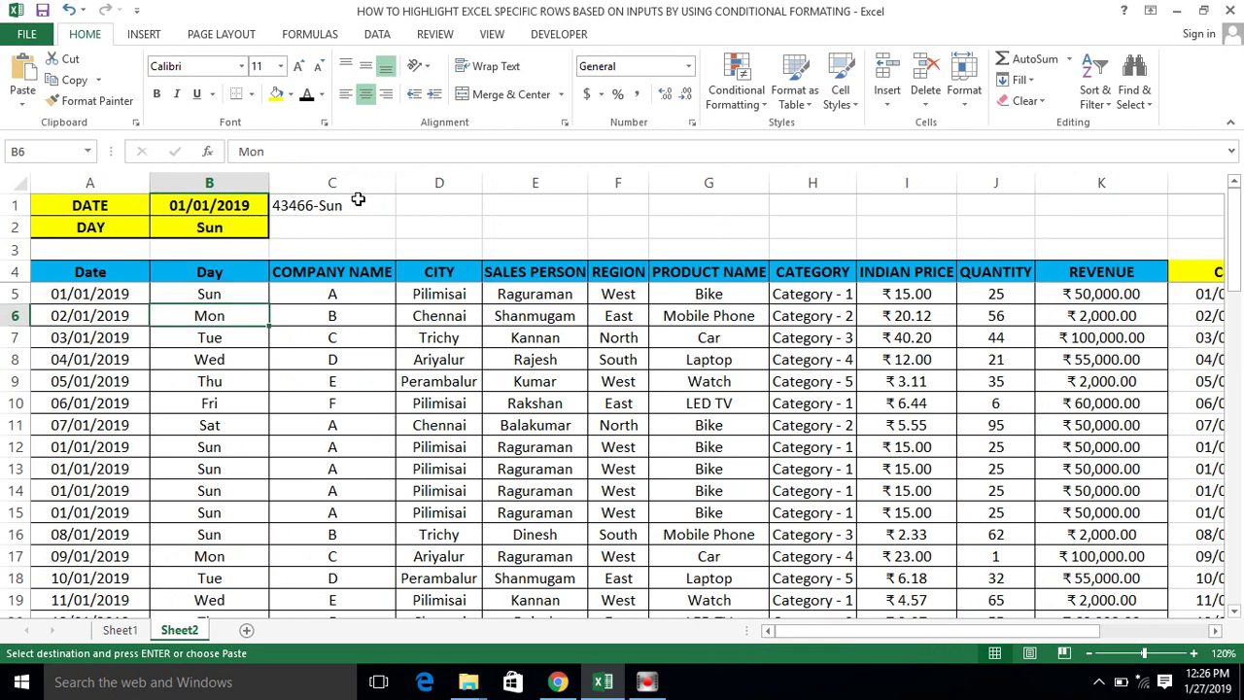
pyautogui.press('alt')
# Turn on filtering and filter Calc-5 to show only the Yes rows
pyautogui.press('a')
pyautogui.press('t')
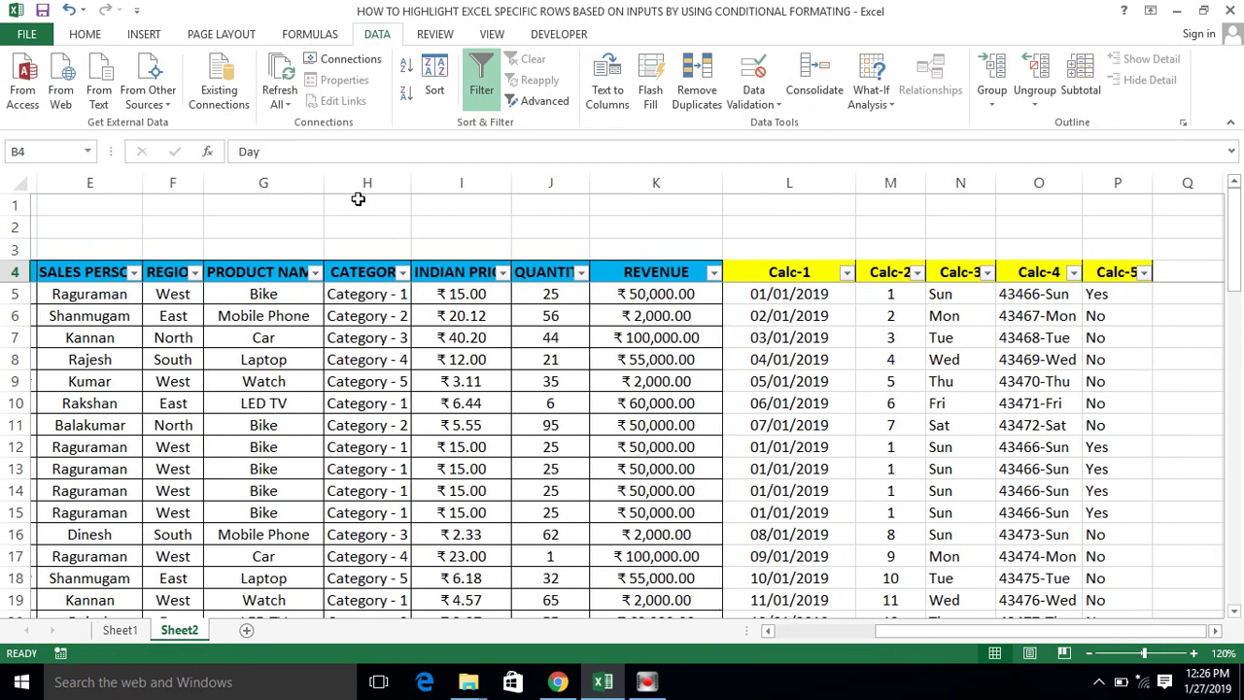
pyautogui.hotkey('ctrl', 'Right')
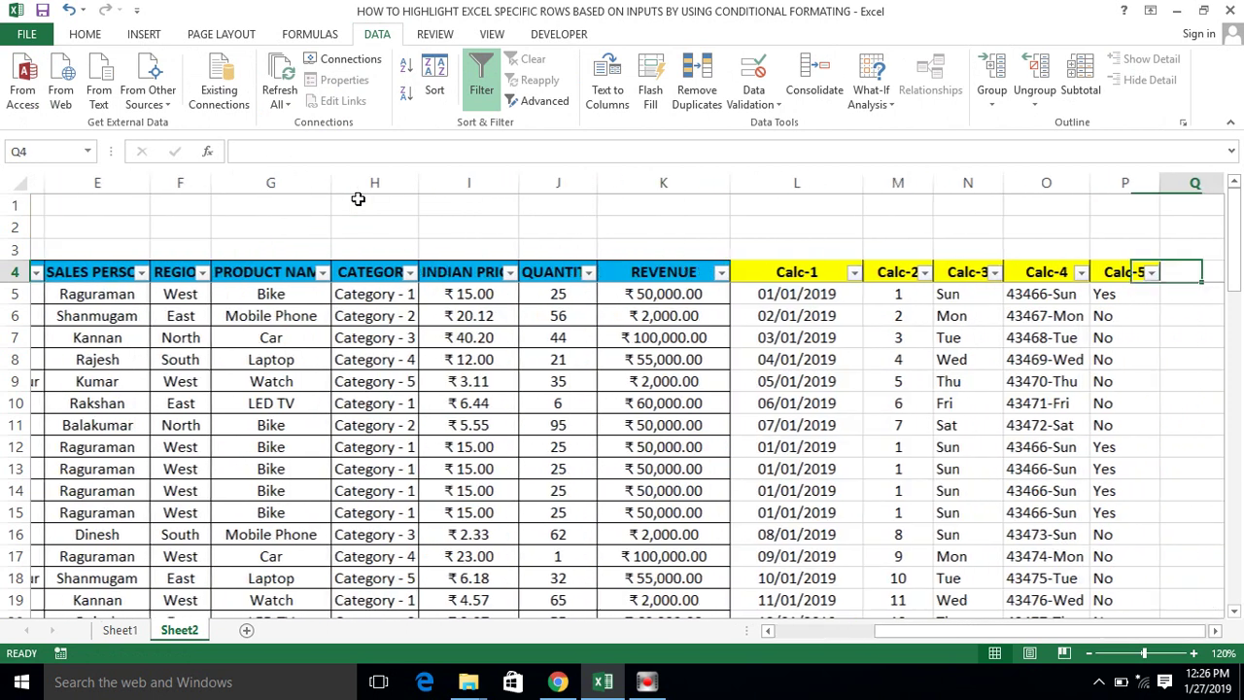
pyautogui.press('Left')
pyautogui.press('Right')
pyautogui.hotkey('alt', 'Down')
pyautogui.press('Down')
pyautogui.press('Down')
pyautogui.press('Down')
pyautogui.press('space')
pyautogui.press('Down')
pyautogui.press('Down')
pyautogui.press('space')
pyautogui.press('Return')
# Review the dates and days of the visible Yes rows
pyautogui.hotkey('ctrl', 'Left')
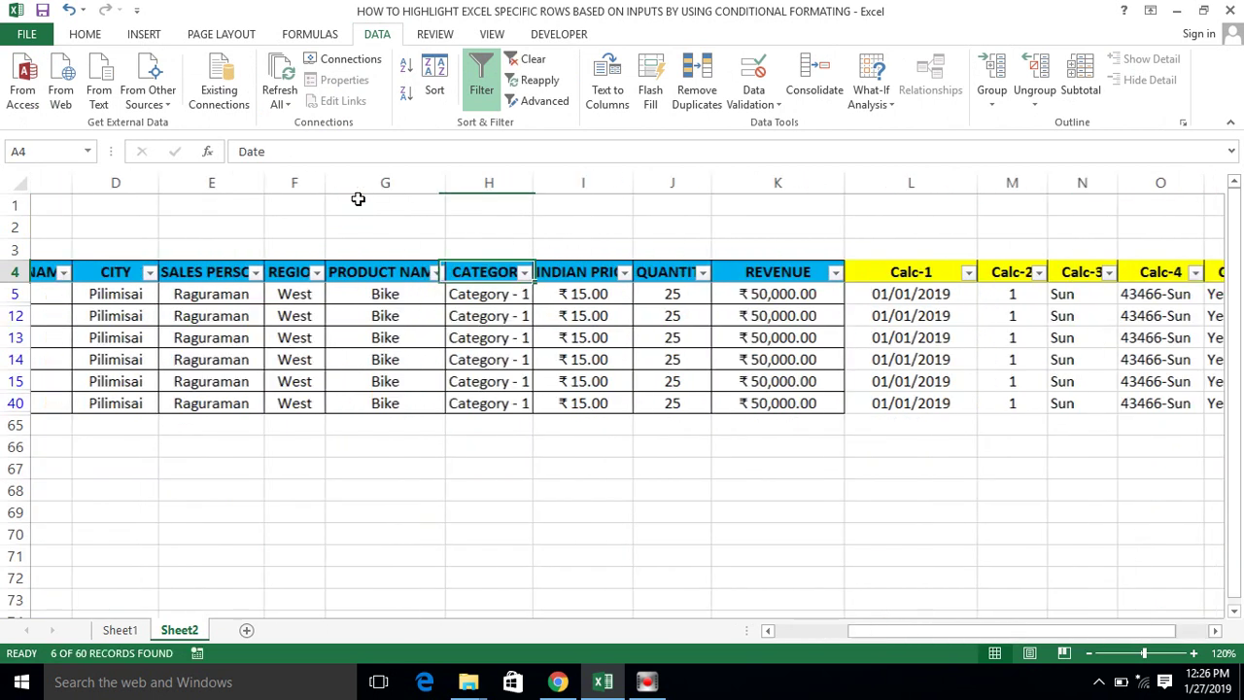
pyautogui.press('Down')
pyautogui.hotkey('ctrl', 'shift', 'Down')
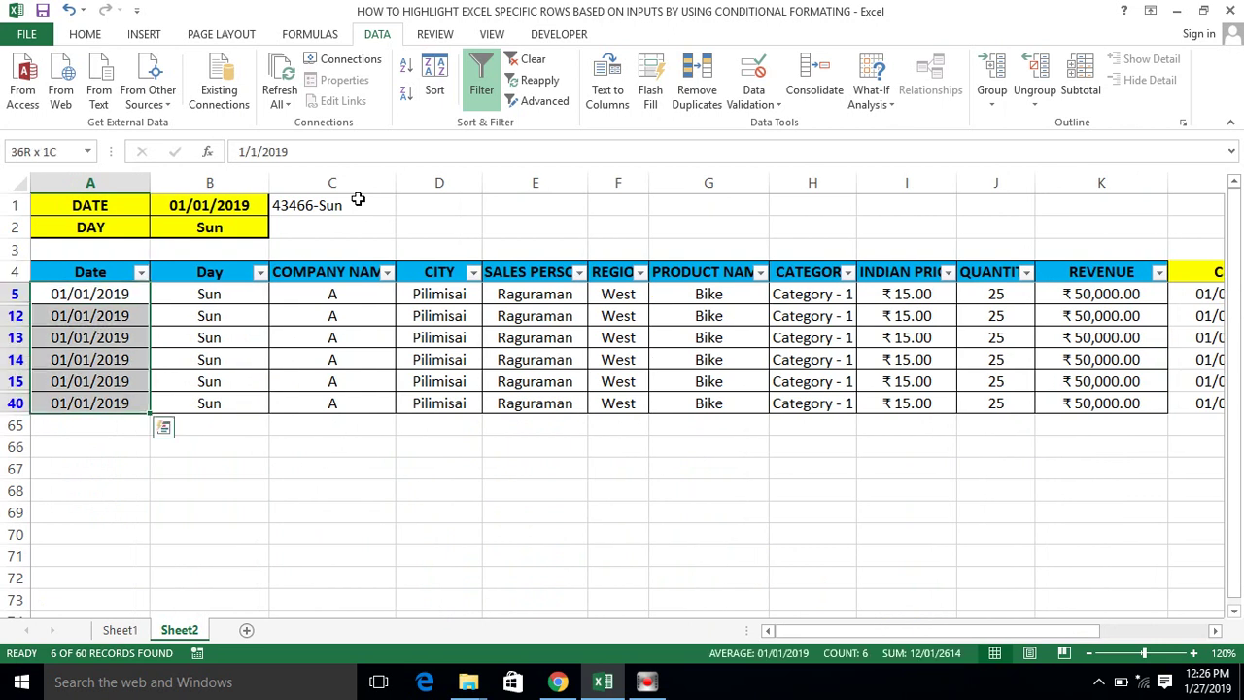
pyautogui.press('Right')
pyautogui.hotkey('ctrl', 'shift', 'Down')
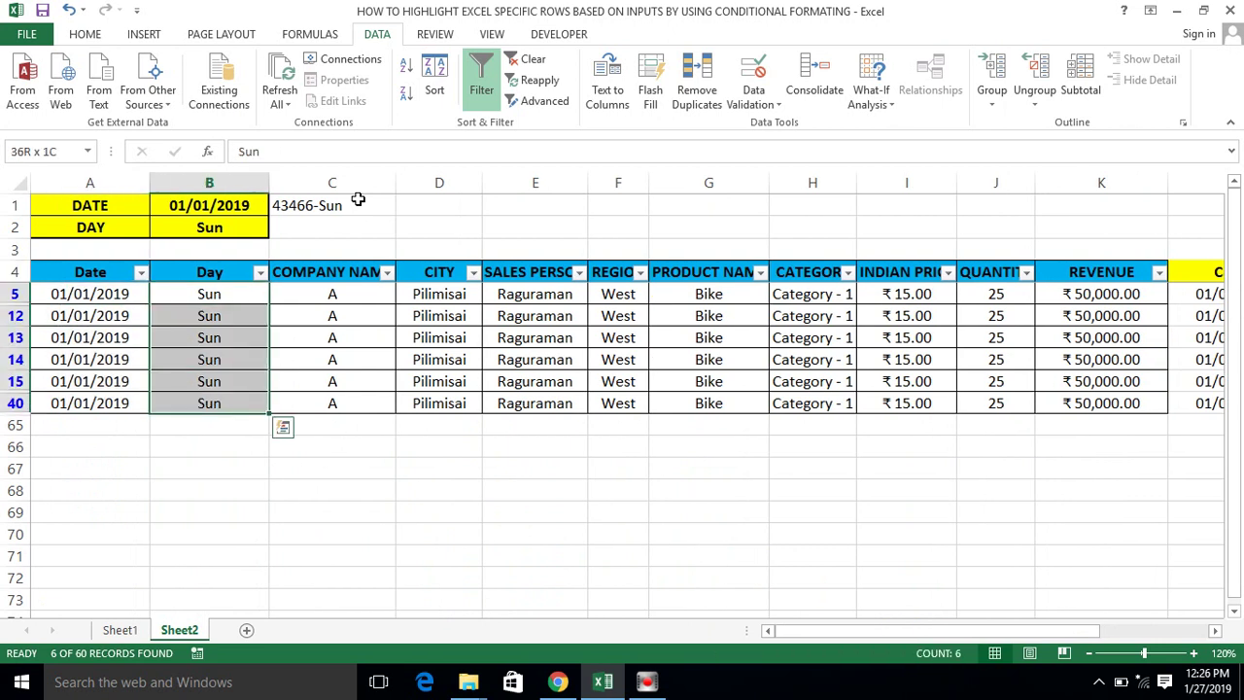
pyautogui.press('Up')
# Switch the Calc-5 filter from Yes to show only the No rows
pyautogui.hotkey('ctrl', 'Right')
pyautogui.hotkey('alt', 'Down')
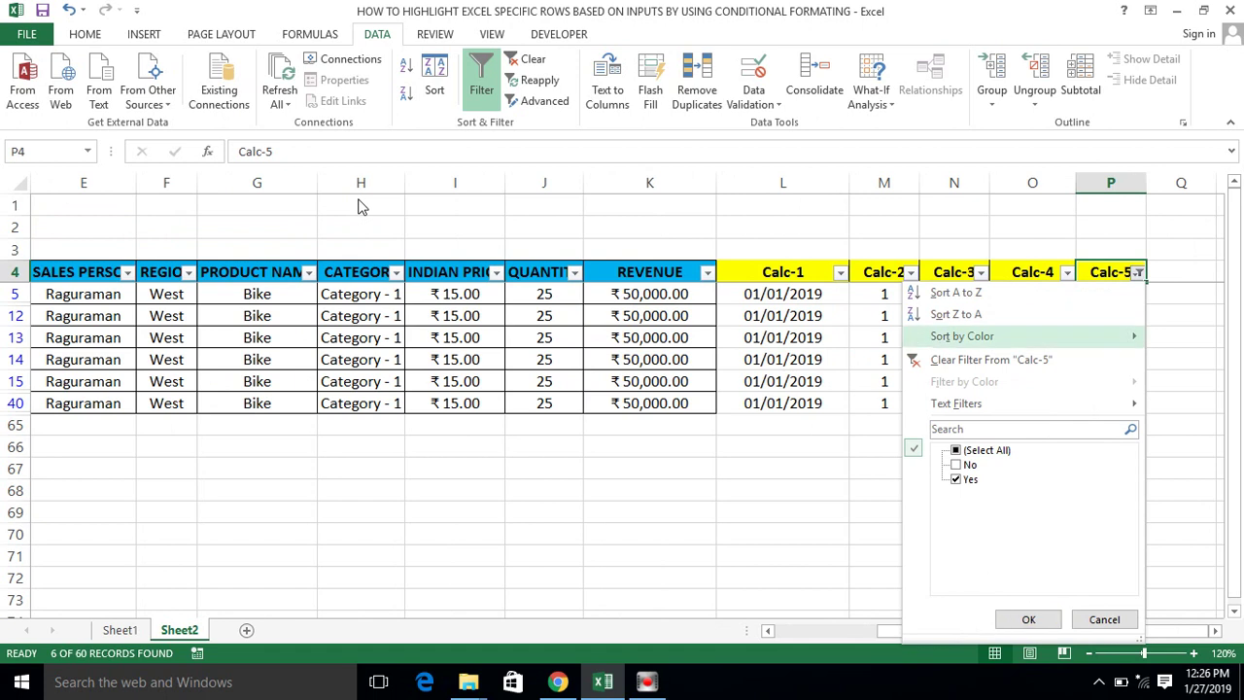
pyautogui.press('space')
pyautogui.press('Up')
pyautogui.press('space')
pyautogui.press('Return')
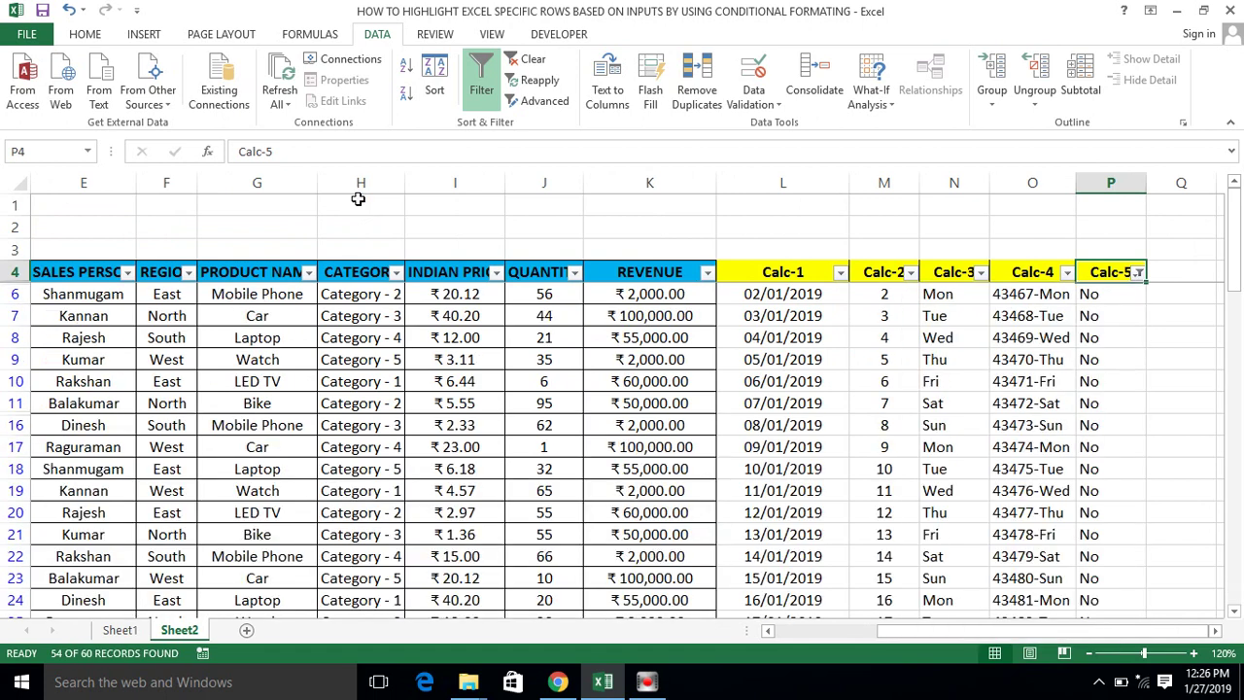
pyautogui.press('Up')
# Review the No rows' dates and days, starting from the 02/01/2019 row
pyautogui.hotkey('ctrl', 'Left')
pyautogui.press('Down')
pyautogui.press('Down')
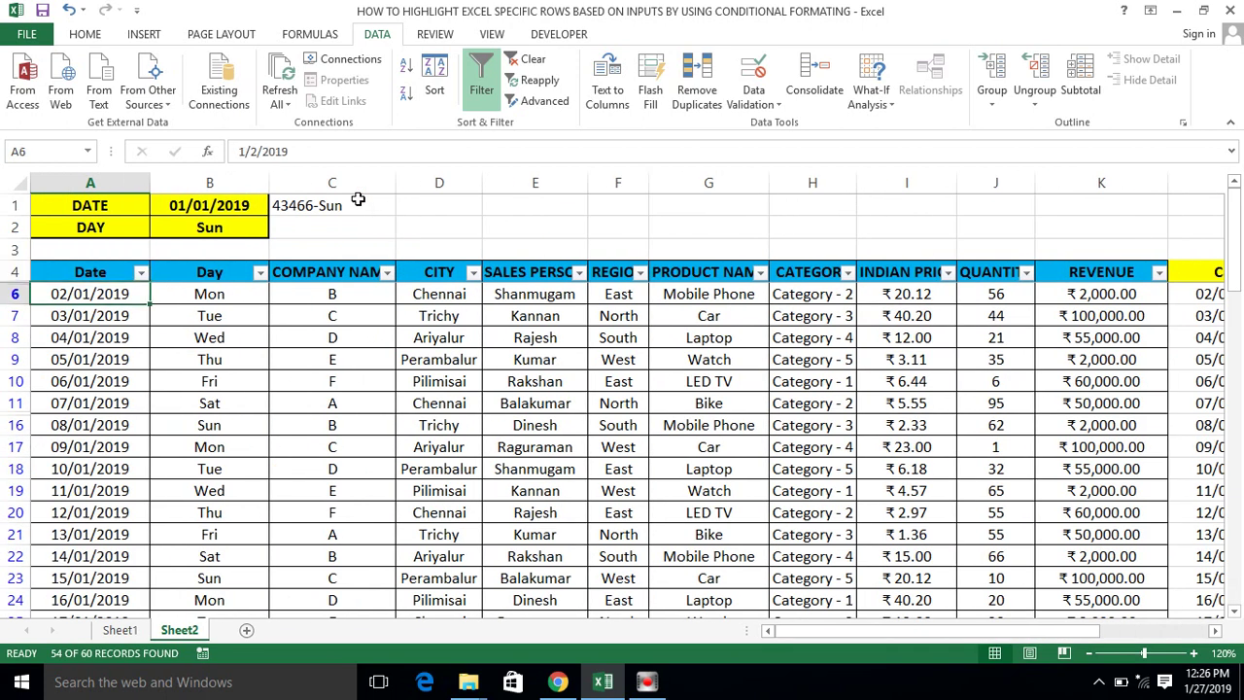
pyautogui.press('Up')
pyautogui.press('Right')
pyautogui.press('Left')
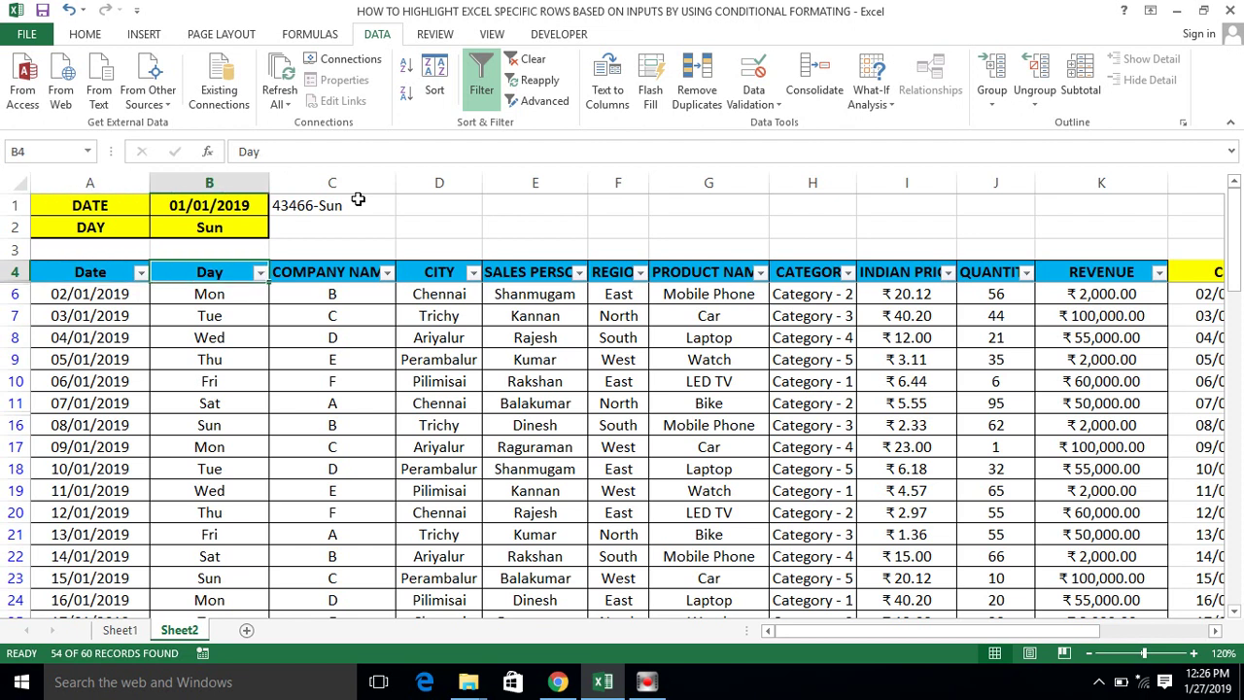
pyautogui.press('Down')
pyautogui.hotkey('shift', 'Right')
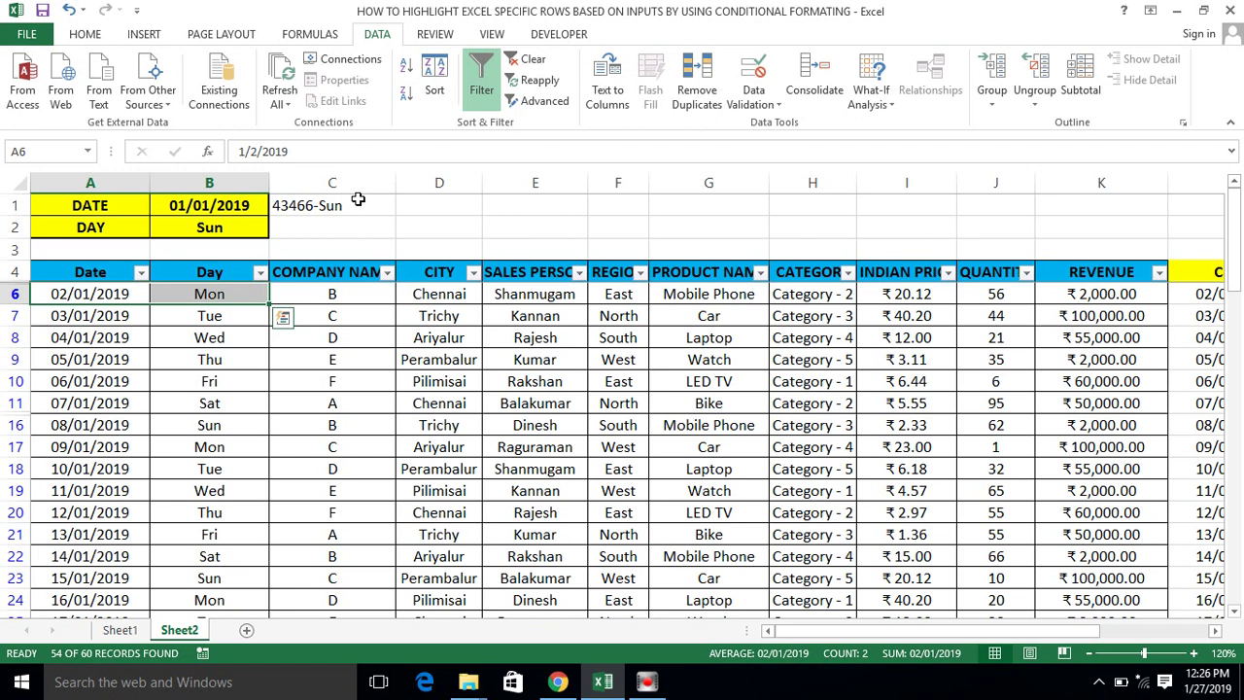
pyautogui.press('Right')
pyautogui.press('Down')
pyautogui.press('Down')
pyautogui.press('Down')
pyautogui.press('Down')
pyautogui.press('Down')
pyautogui.press('Down')
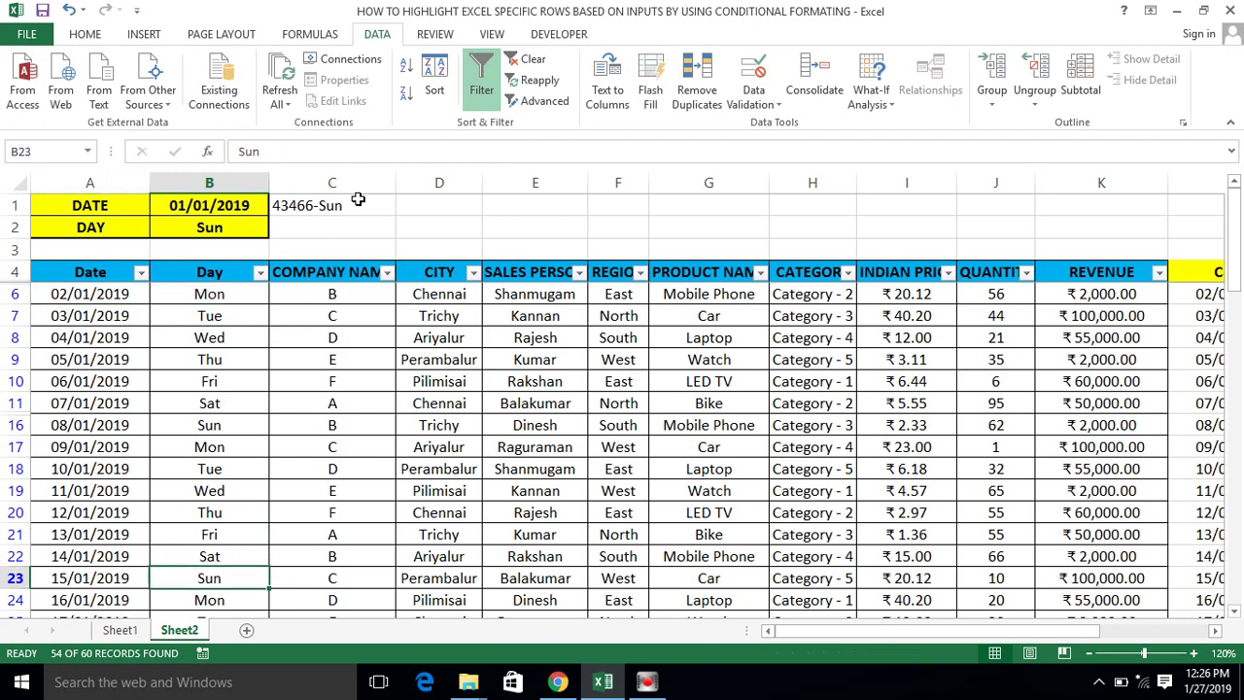
pyautogui.hotkey('ctrl', 'Up')
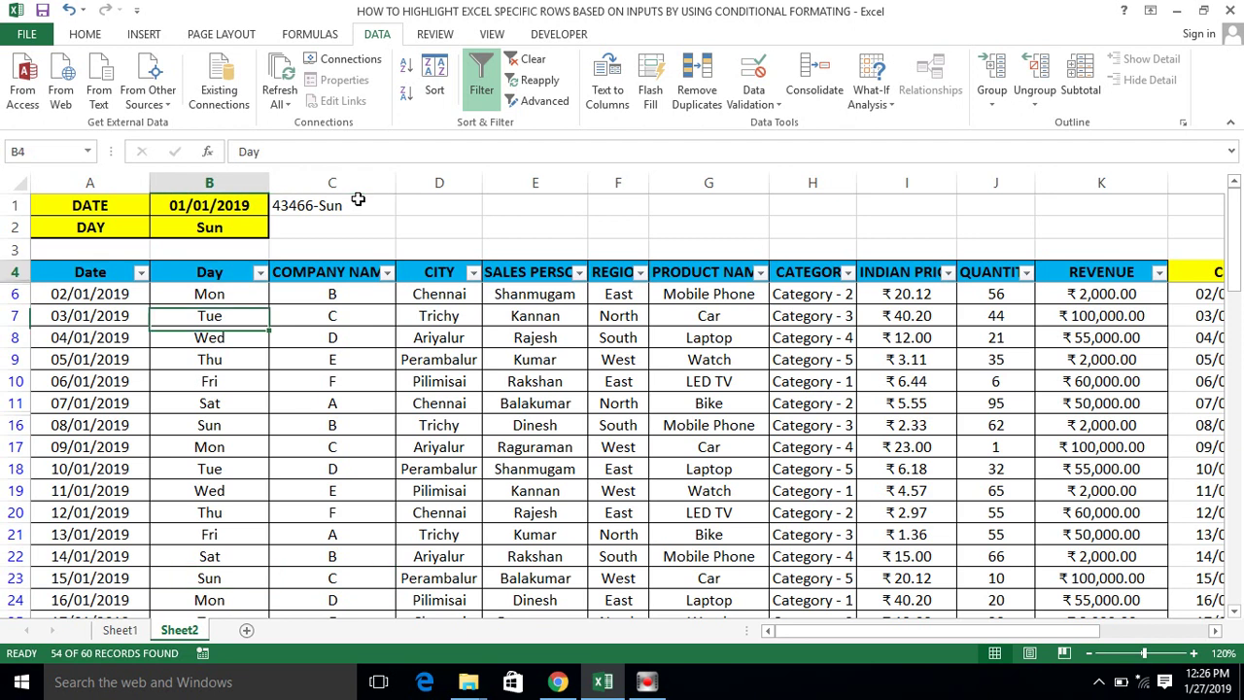
# Check the yellow Date/Day inputs and Calc columns, then turn filtering off to show all rows
pyautogui.press('Up')
pyautogui.press('Up')
pyautogui.press('Up')
pyautogui.hotkey('shift', 'Down')
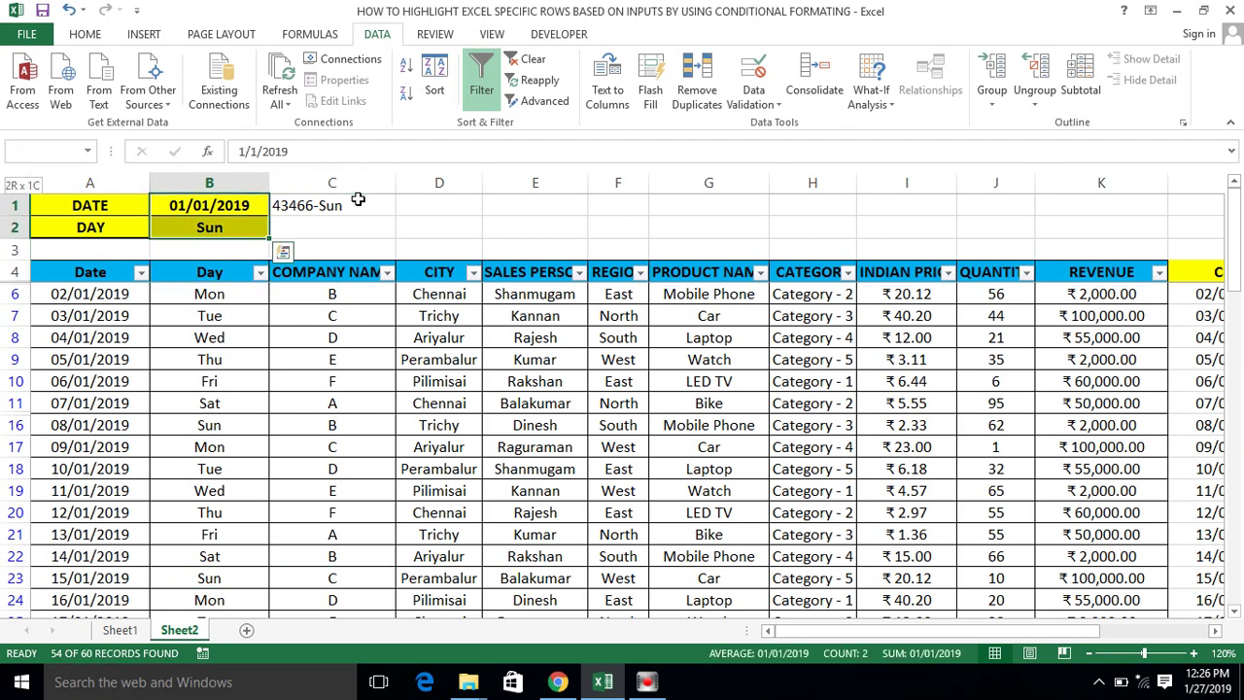
pyautogui.press('Down')
pyautogui.press('Down')
pyautogui.press('Down')
pyautogui.hotkey('ctrl', 'Right')
pyautogui.press('Left')
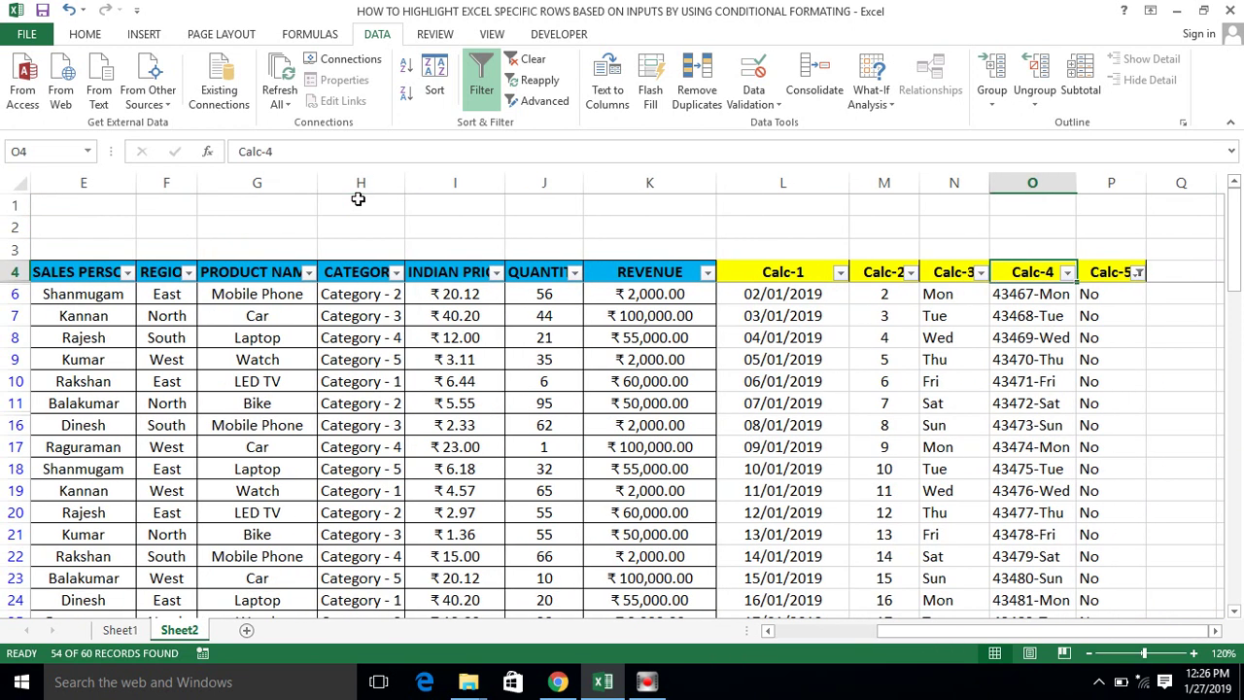
pyautogui.press('Left')
pyautogui.press('alt')
pyautogui.press('a')
pyautogui.press('t')
pyautogui.hotkey('ctrl', 'Right')
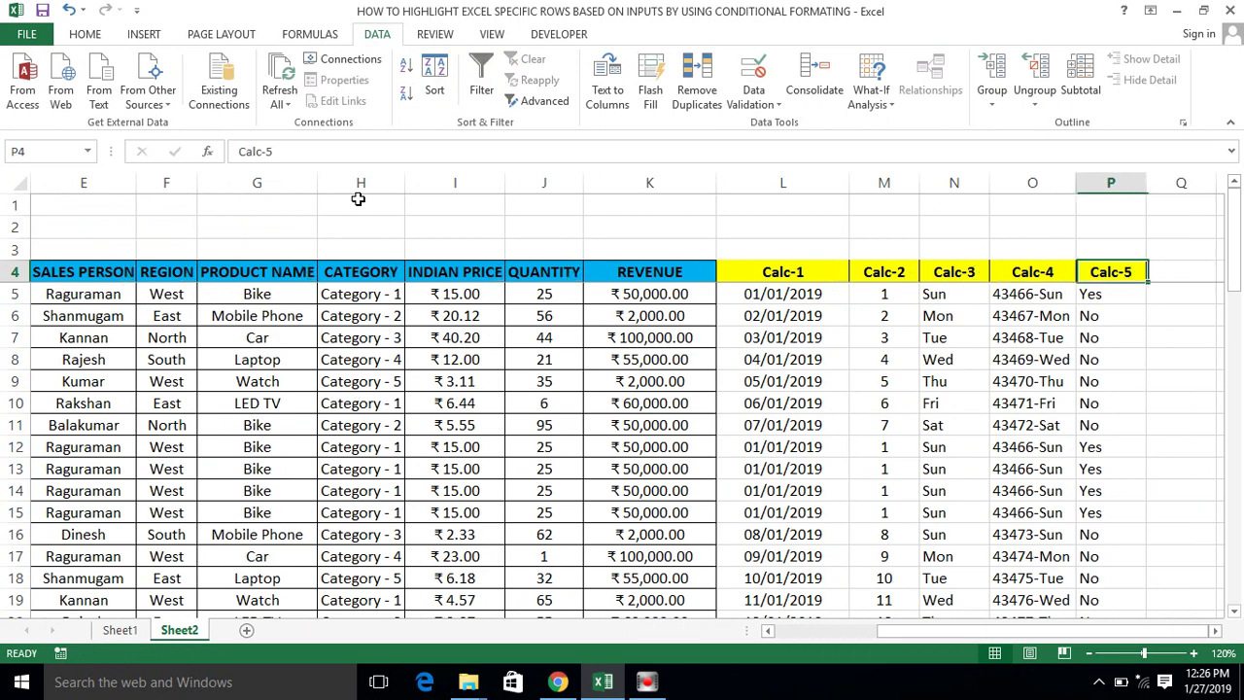
# Select table rows A5:P64 and start a new formula-based conditional formatting rule
pyautogui.hotkey('ctrl', 'space')
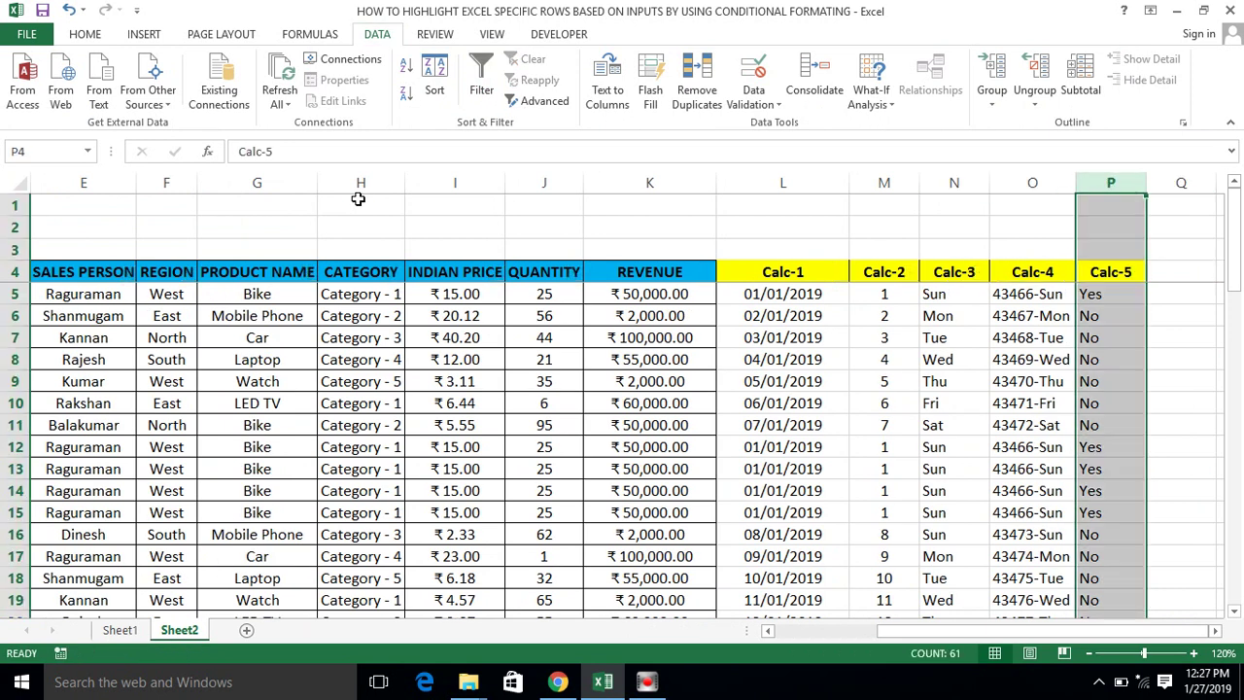
pyautogui.press('Left')
pyautogui.hotkey('ctrl', 'Left')
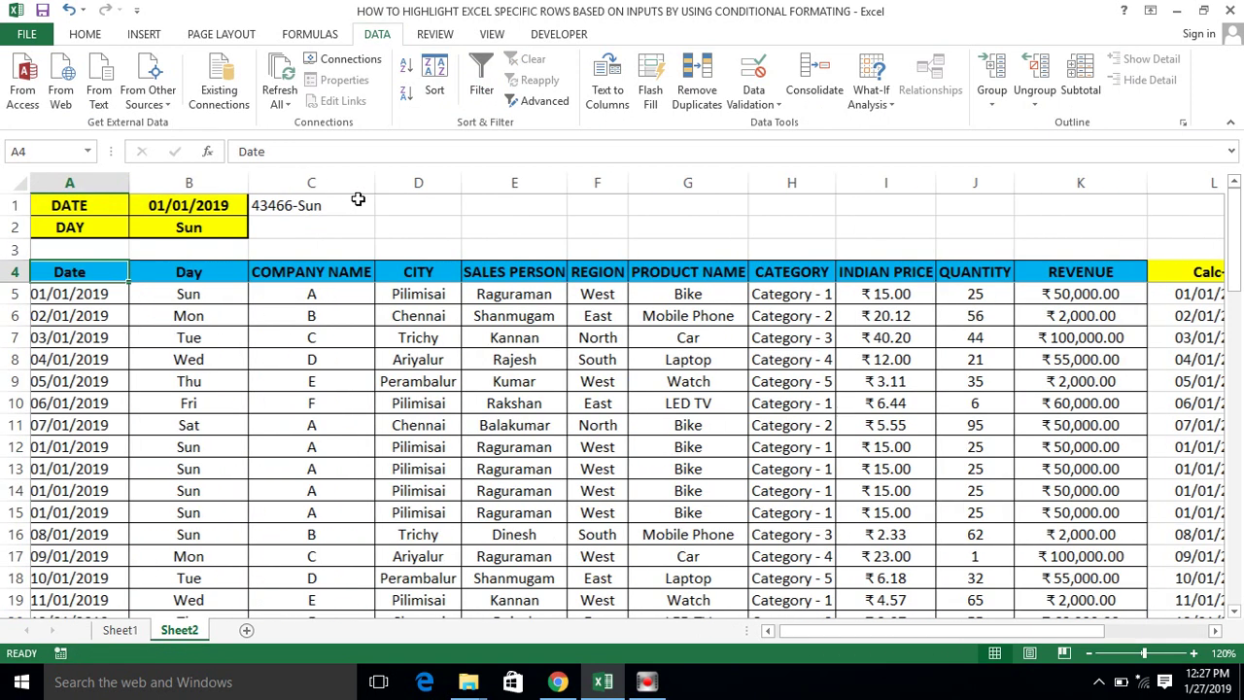
pyautogui.hotkey('shift', 'Right')
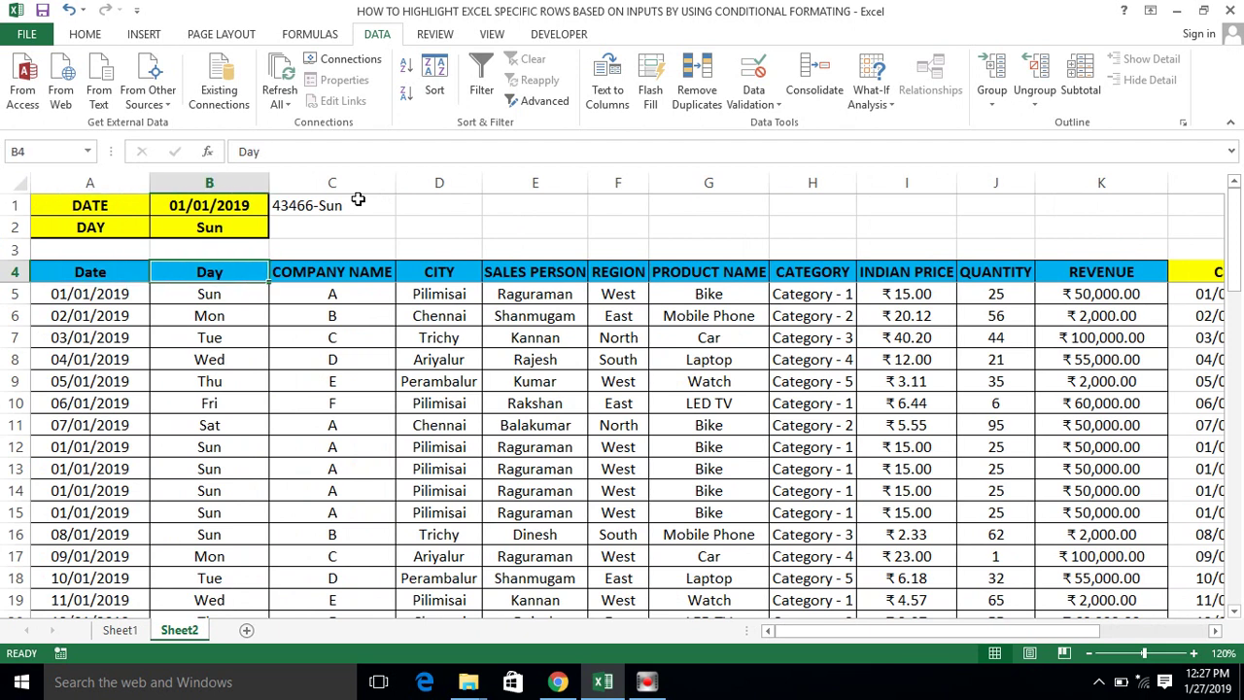
pyautogui.press('Down')
pyautogui.hotkey('shift', 'Right')
pyautogui.hotkey('ctrl', 'shift', 'Right')
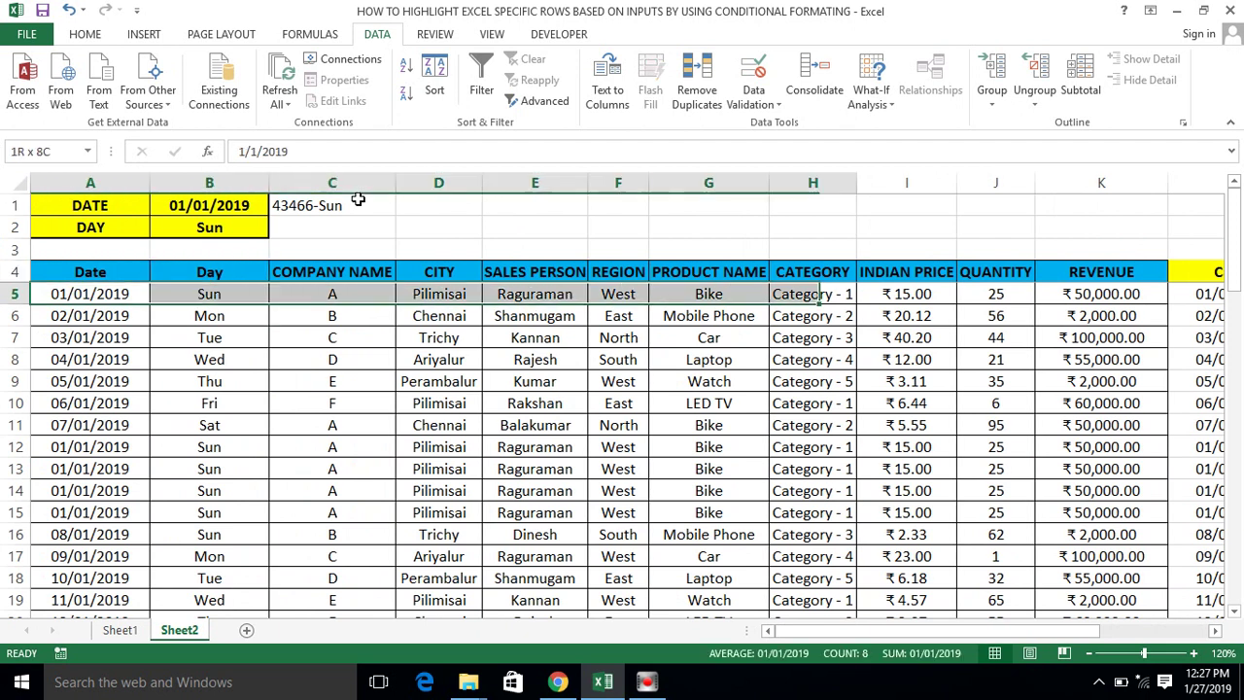
pyautogui.hotkey('ctrl', 'shift', 'Down')
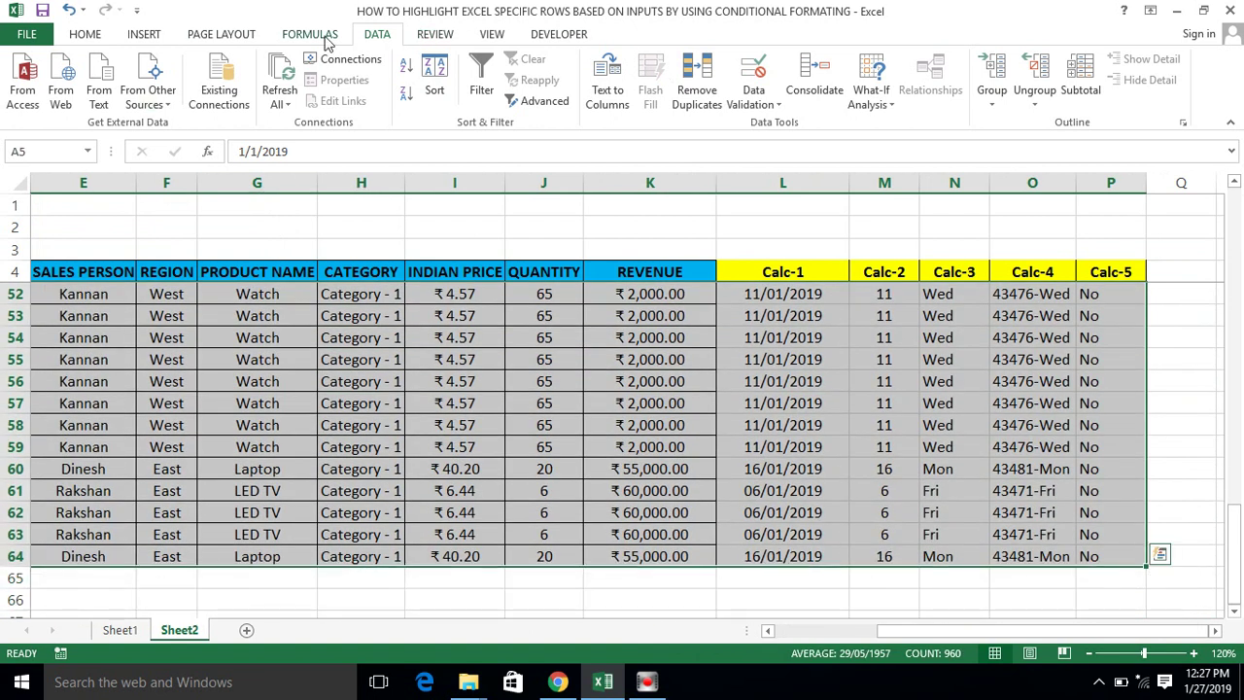
pyautogui.click(85, 35)
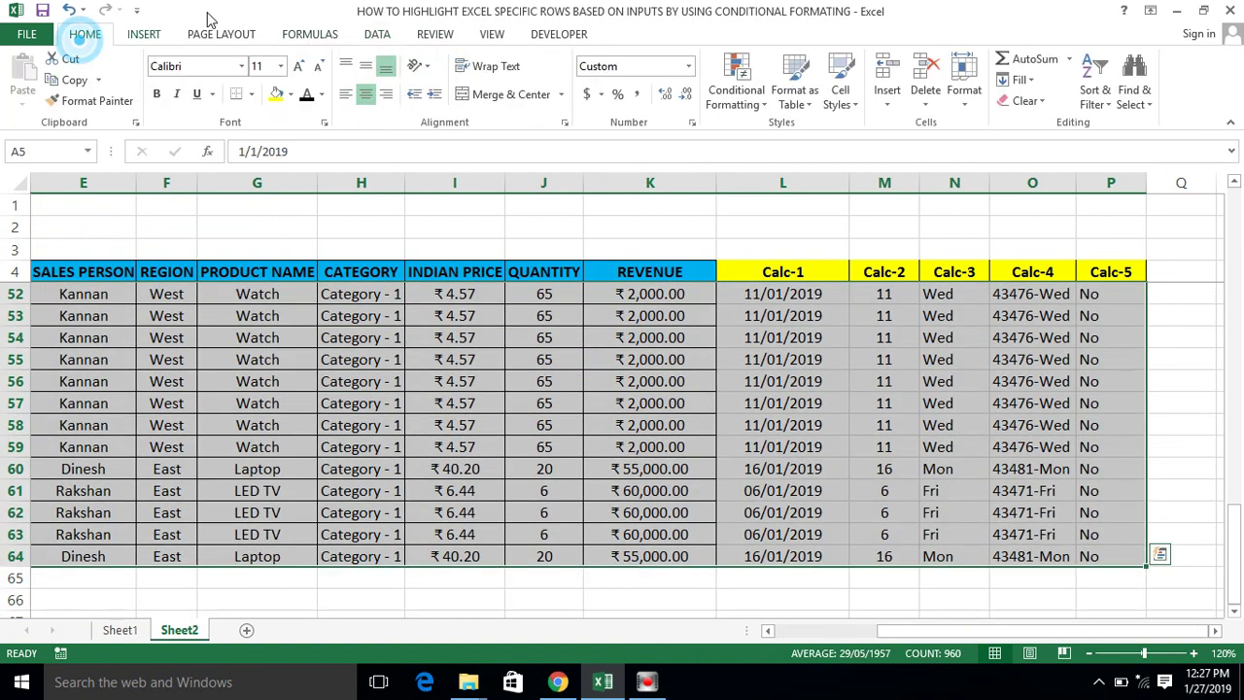
pyautogui.click(736, 87)
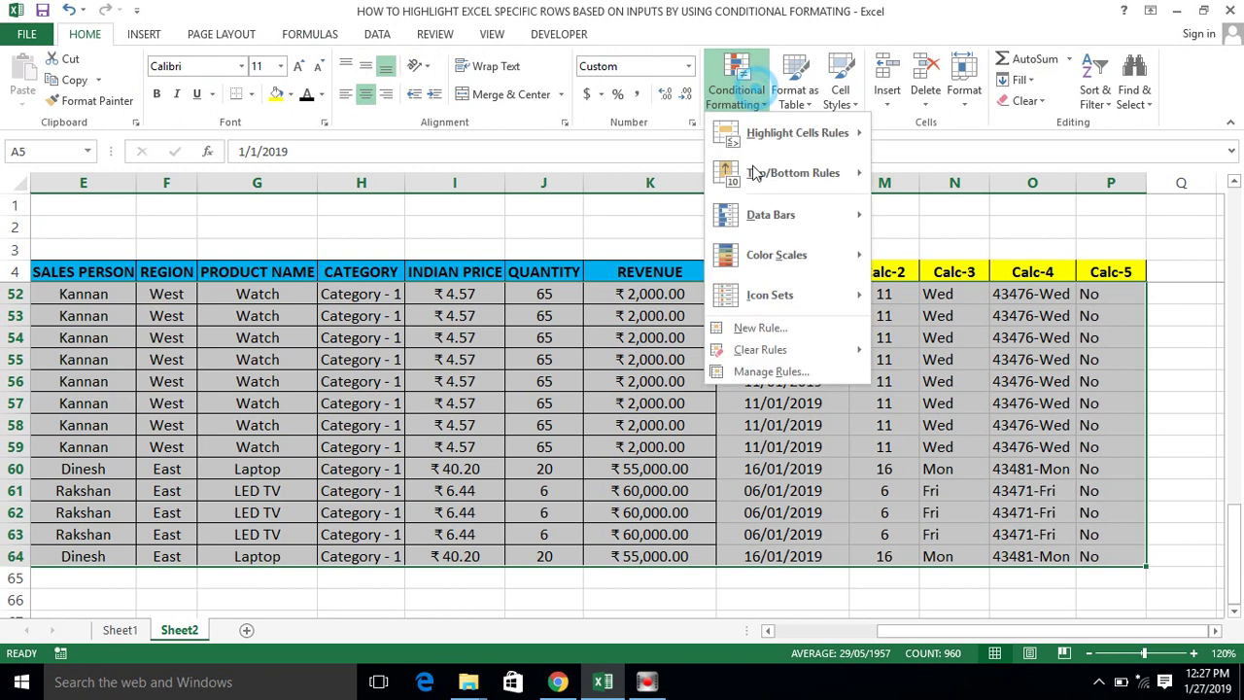
pyautogui.click(755, 330)
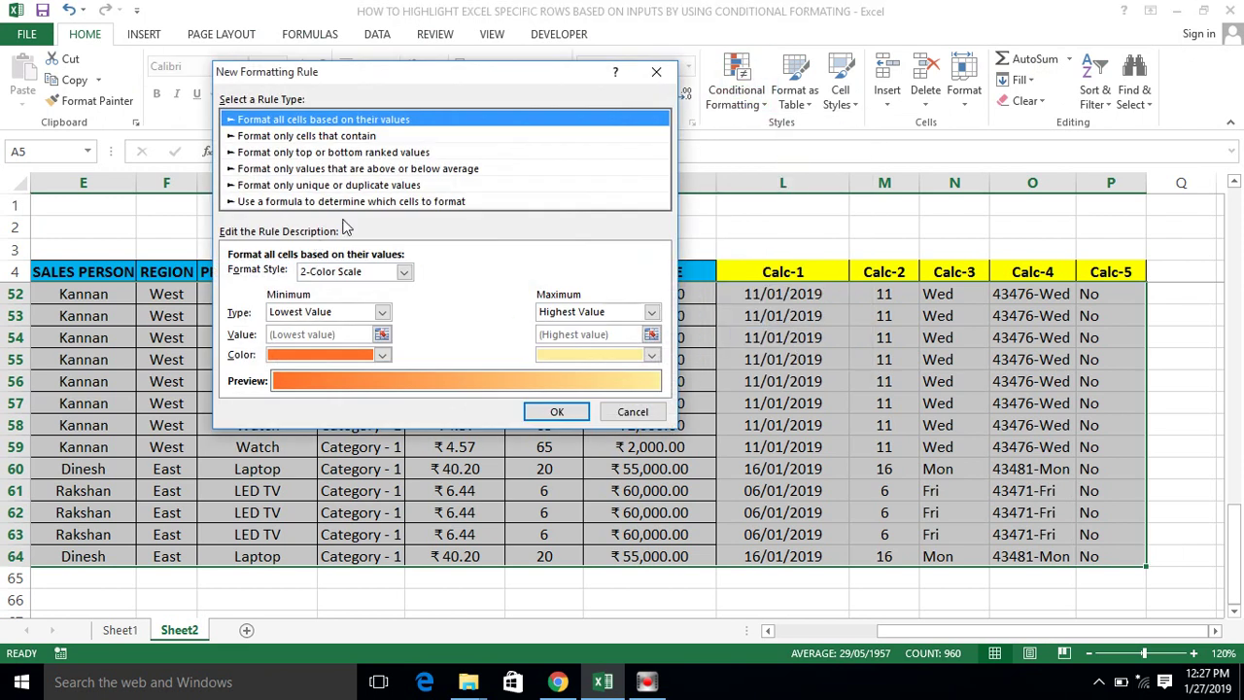
pyautogui.click(365, 202)
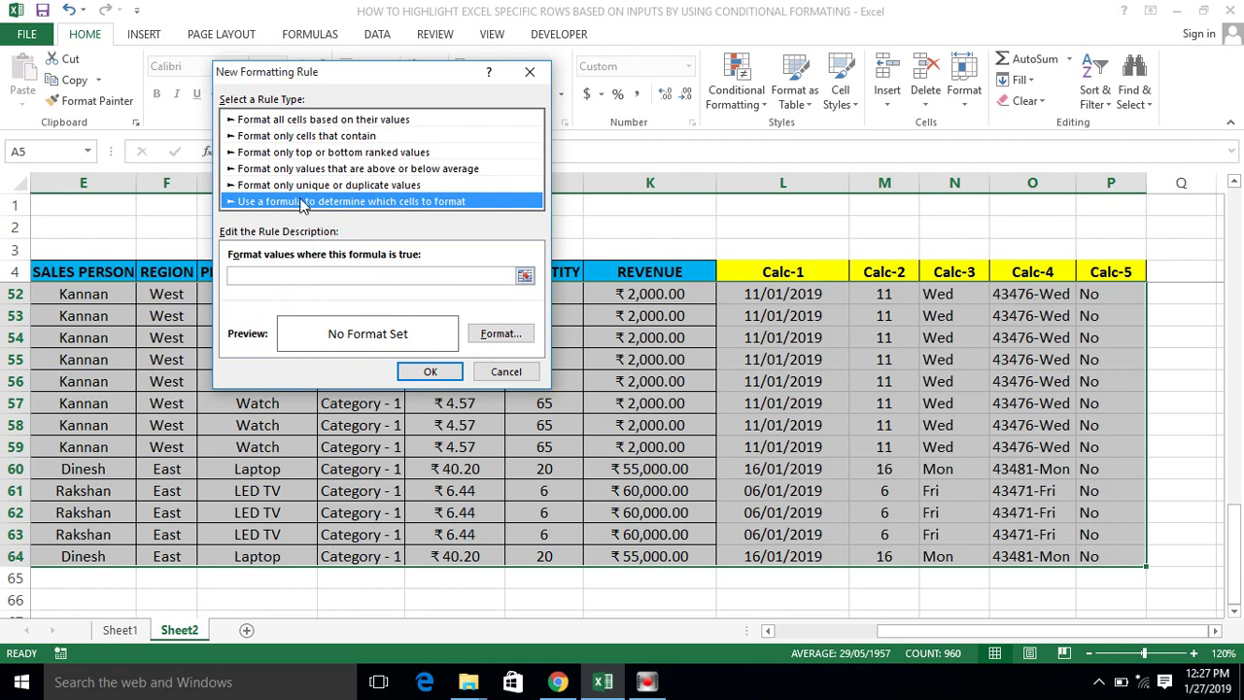
# Build the rule formula =$P5= referencing Calc-5, comparing it against the C1 key cell
pyautogui.click(279, 274)
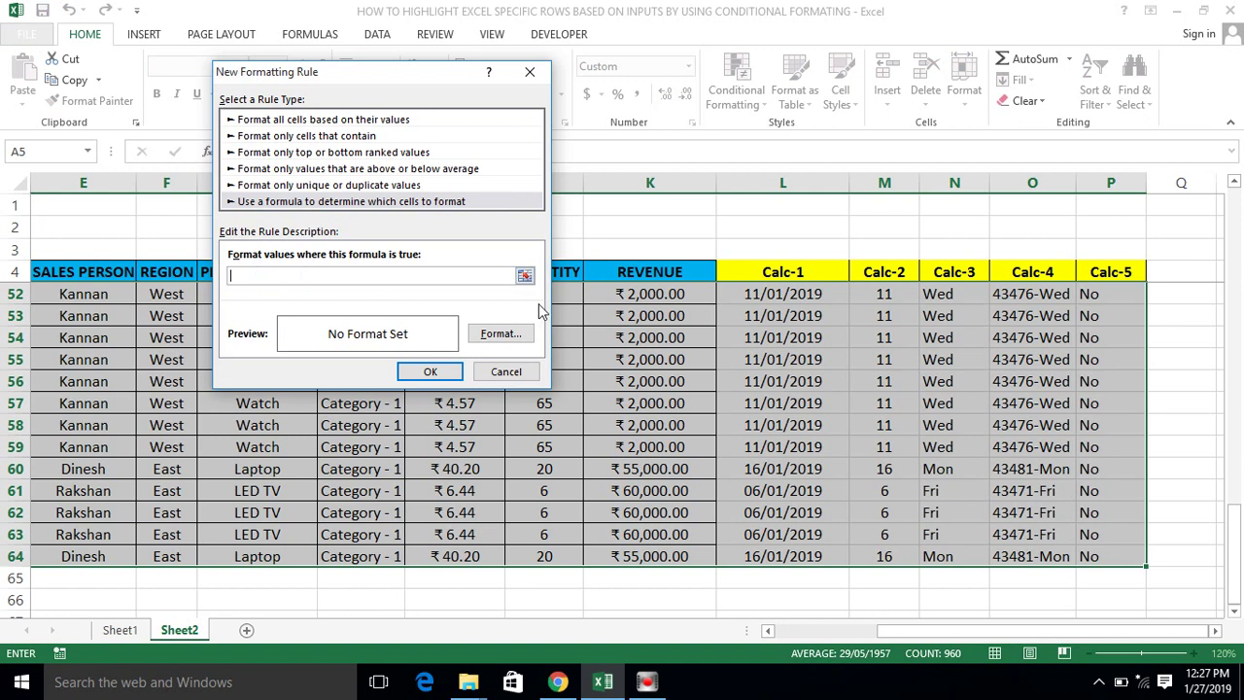
pyautogui.click(907, 304)
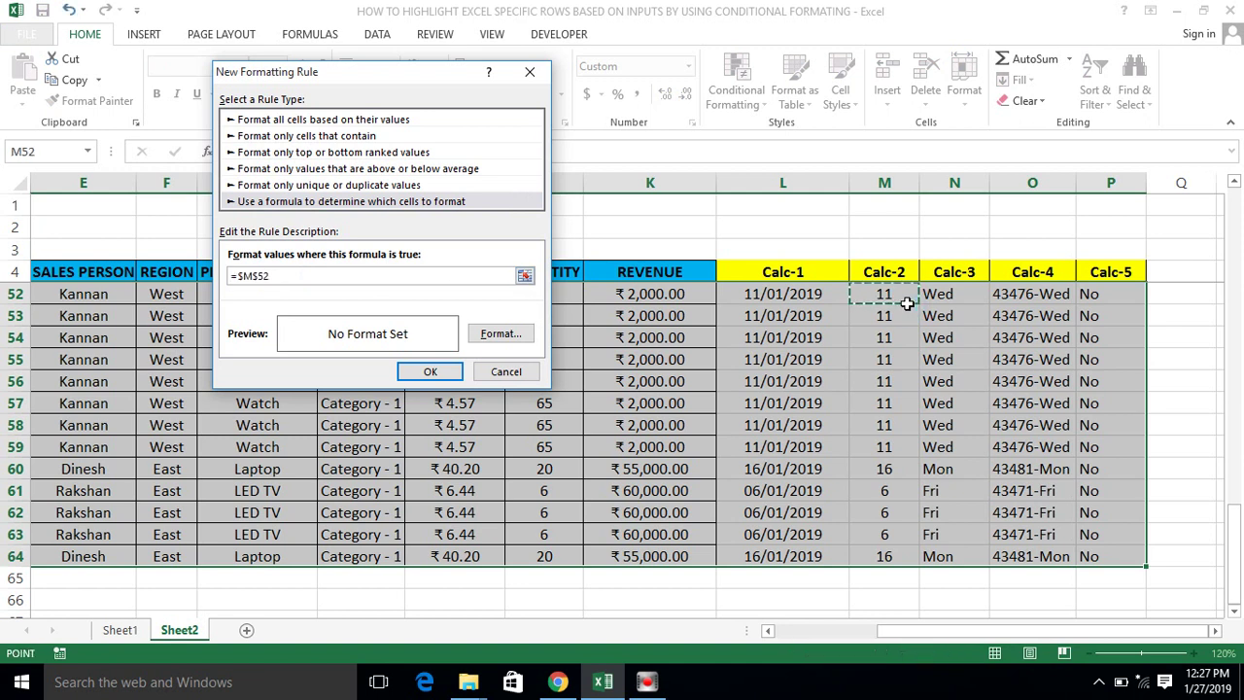
pyautogui.hotkey('ctrl', 'Up')
pyautogui.press('Right')
pyautogui.press('Right')
pyautogui.press('Right')
pyautogui.press('Down')
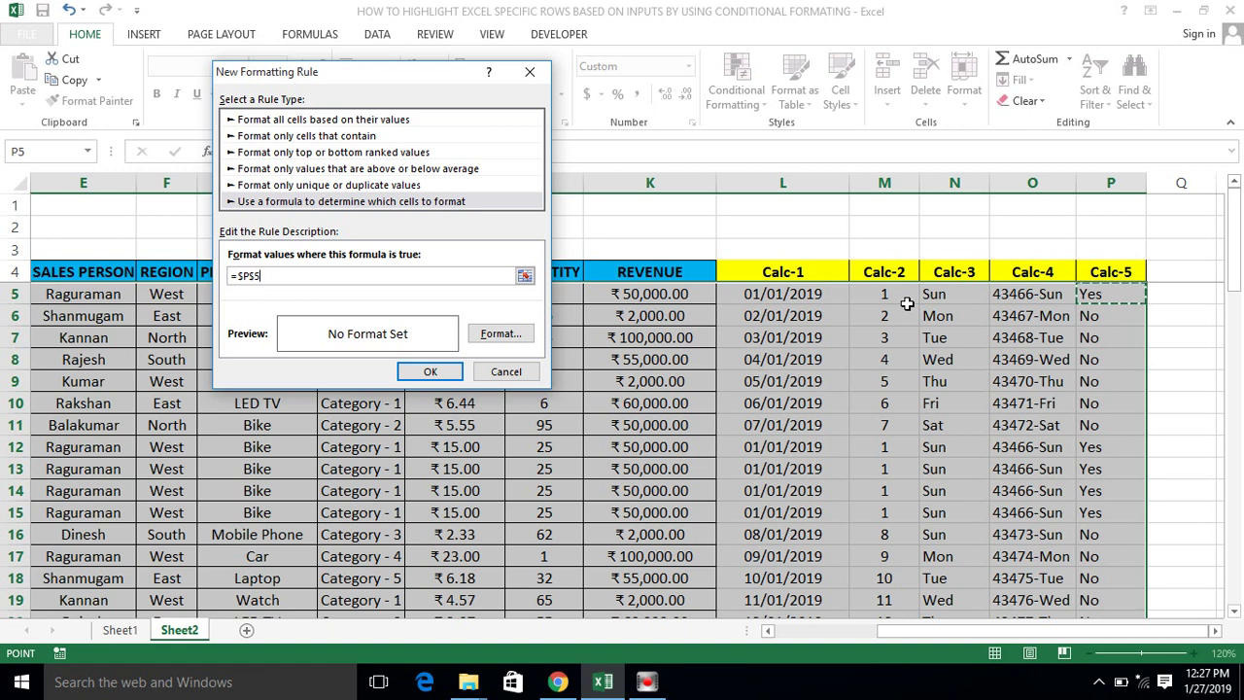
pyautogui.press('F4')
pyautogui.write('=')
pyautogui.press('F2')
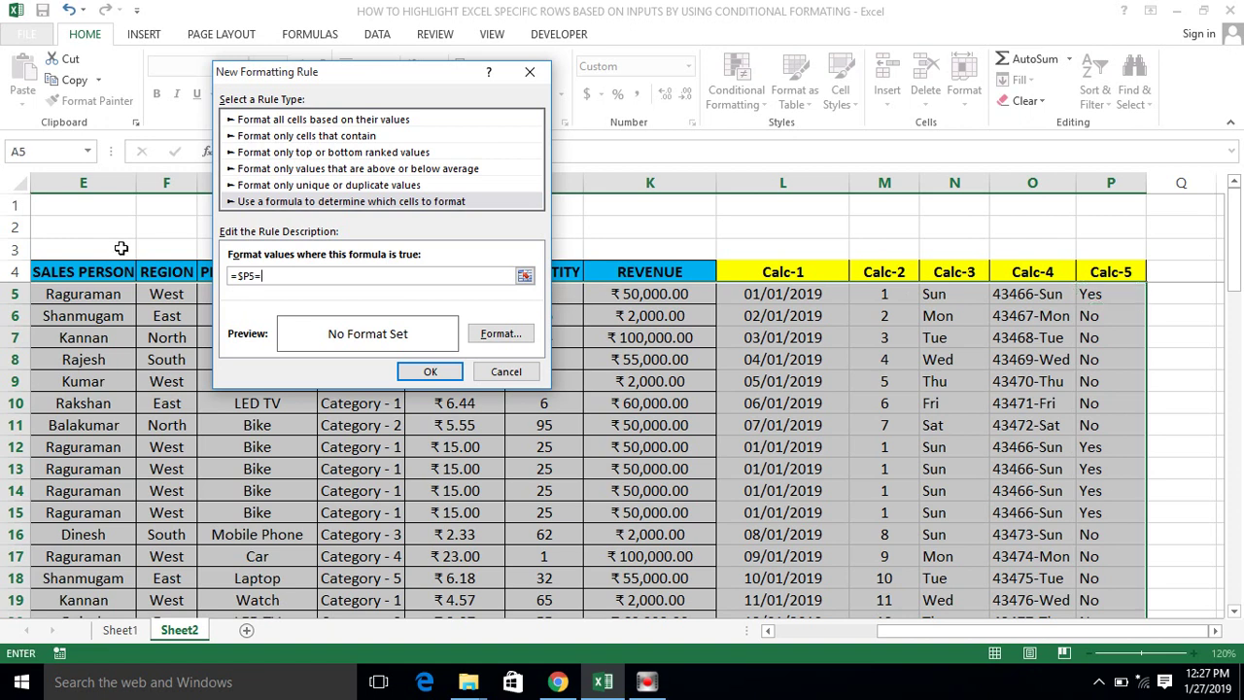
pyautogui.click(102, 232)
pyautogui.press('Left')
pyautogui.press('Left')
pyautogui.press('Left')
pyautogui.press('Left')
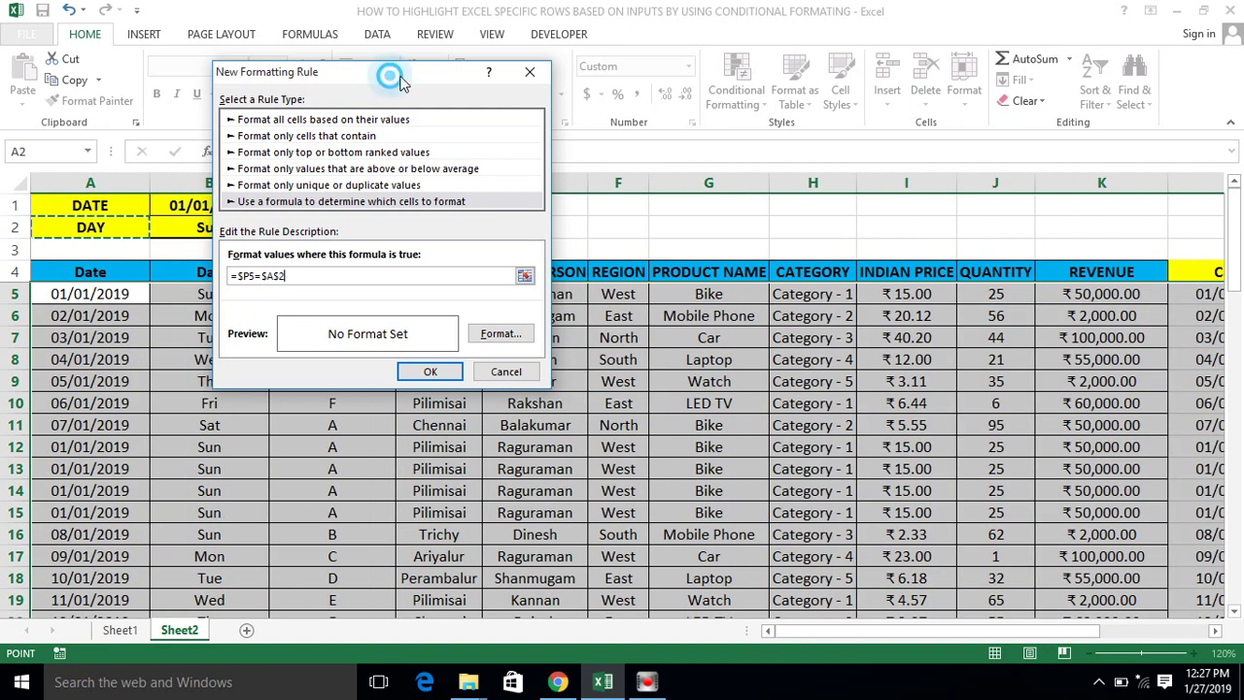
pyautogui.moveTo(390, 75); pyautogui.dragTo(621, 278)
pyautogui.click(318, 208)
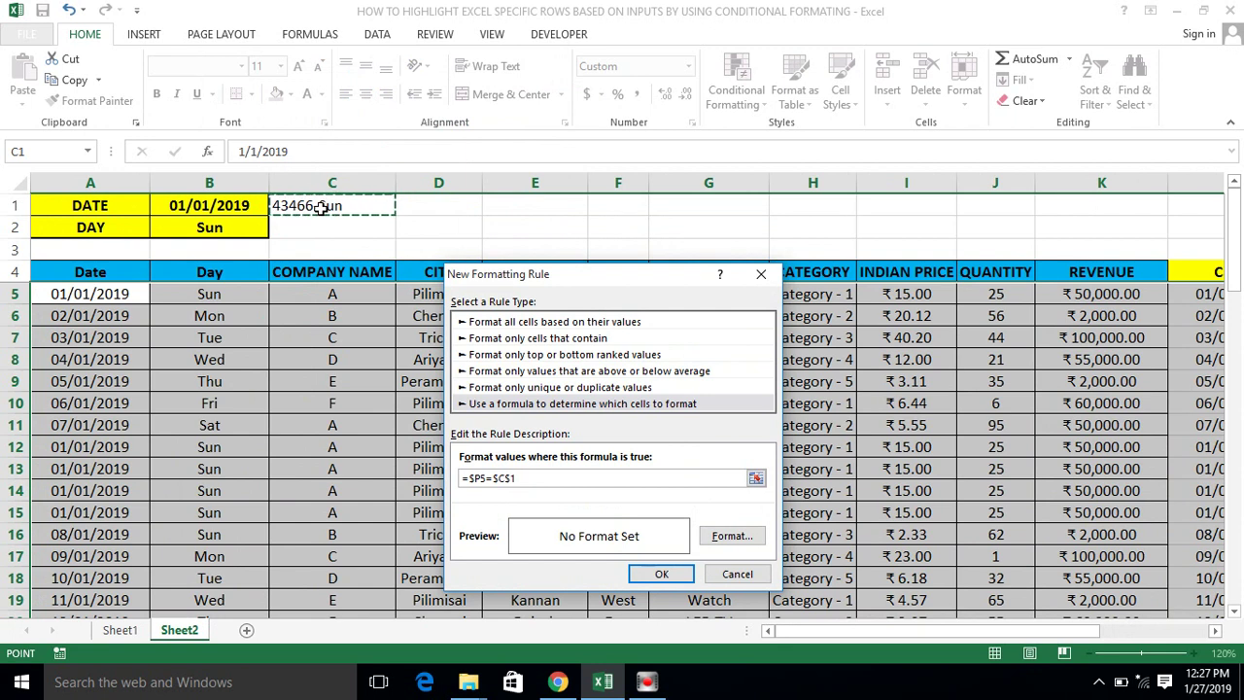
pyautogui.click(529, 478)
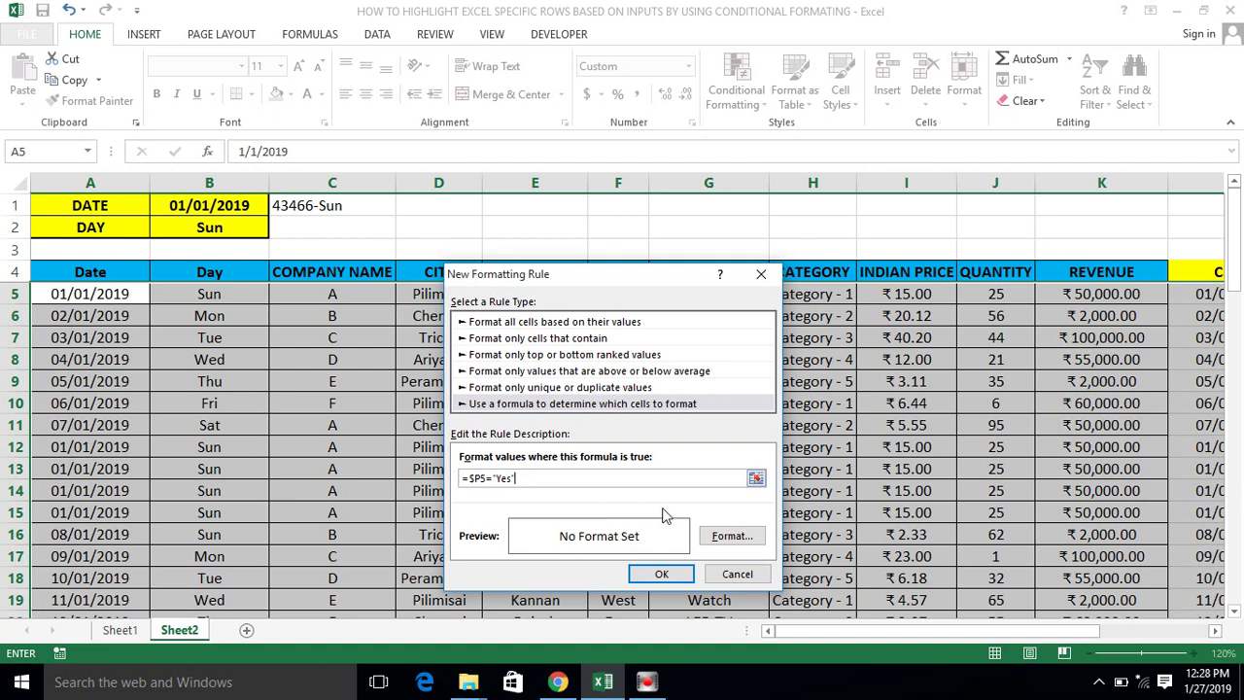
# Give the =$P5="Yes" rule a red fill with bold white text and apply it to the sales table
pyautogui.click(731, 535)
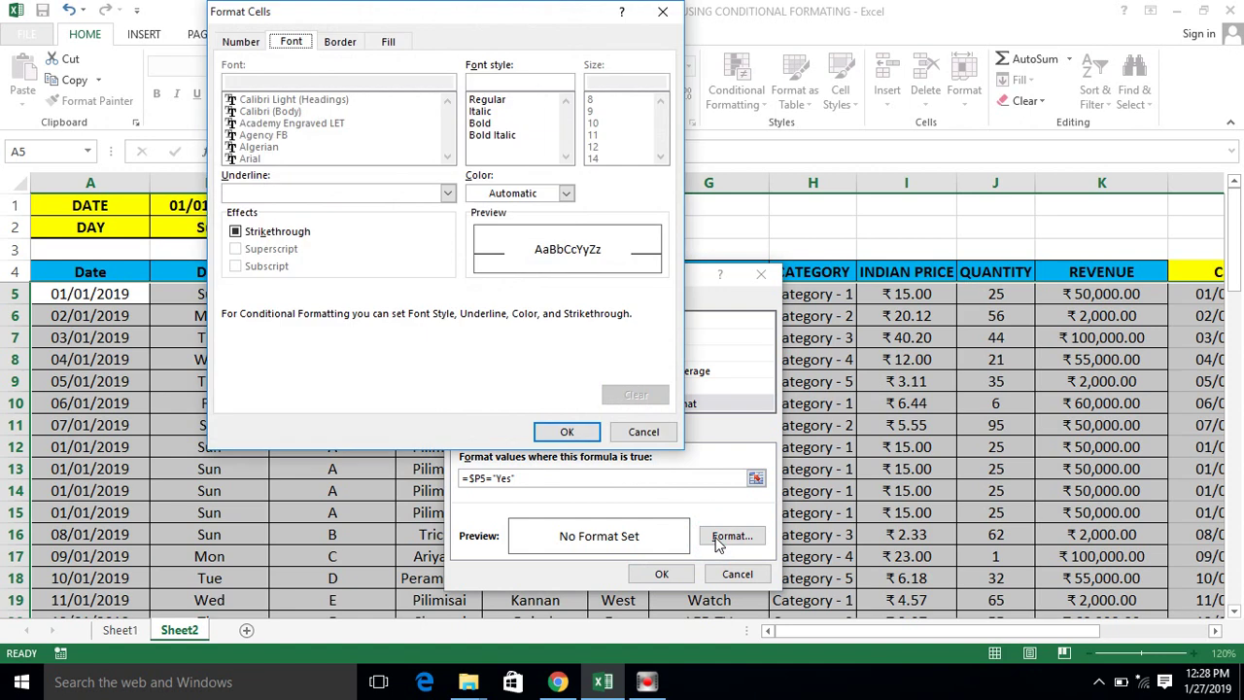
pyautogui.click(389, 42)
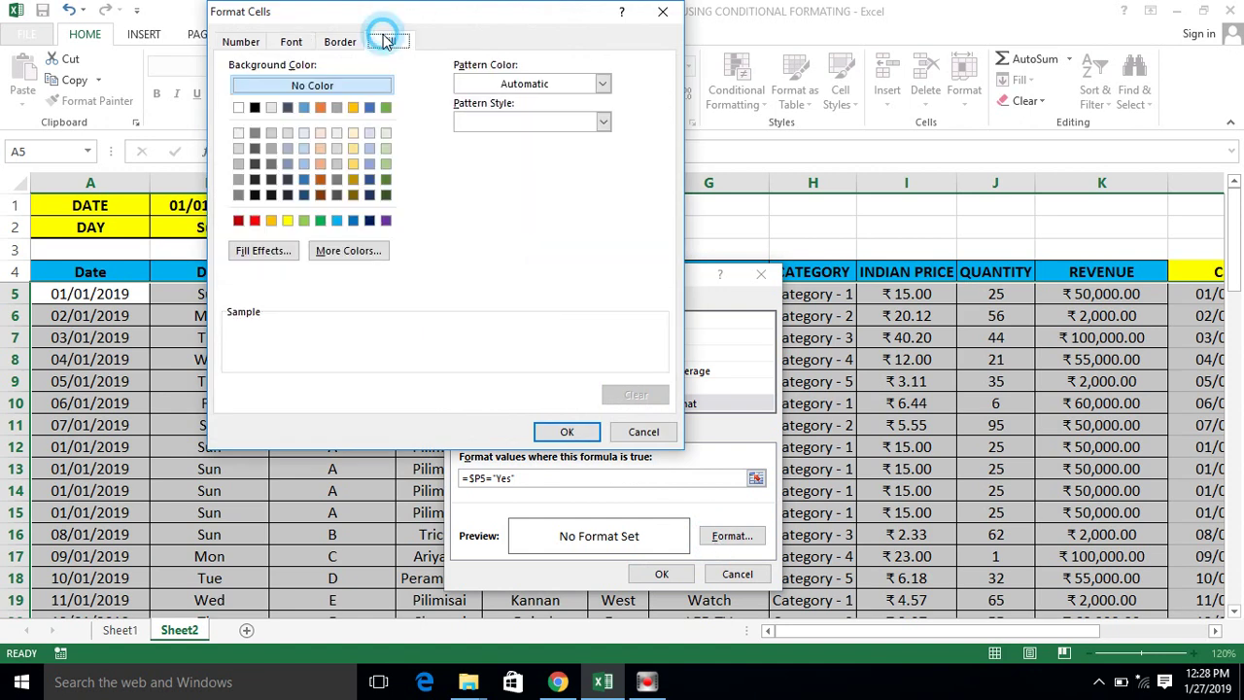
pyautogui.click(255, 220)
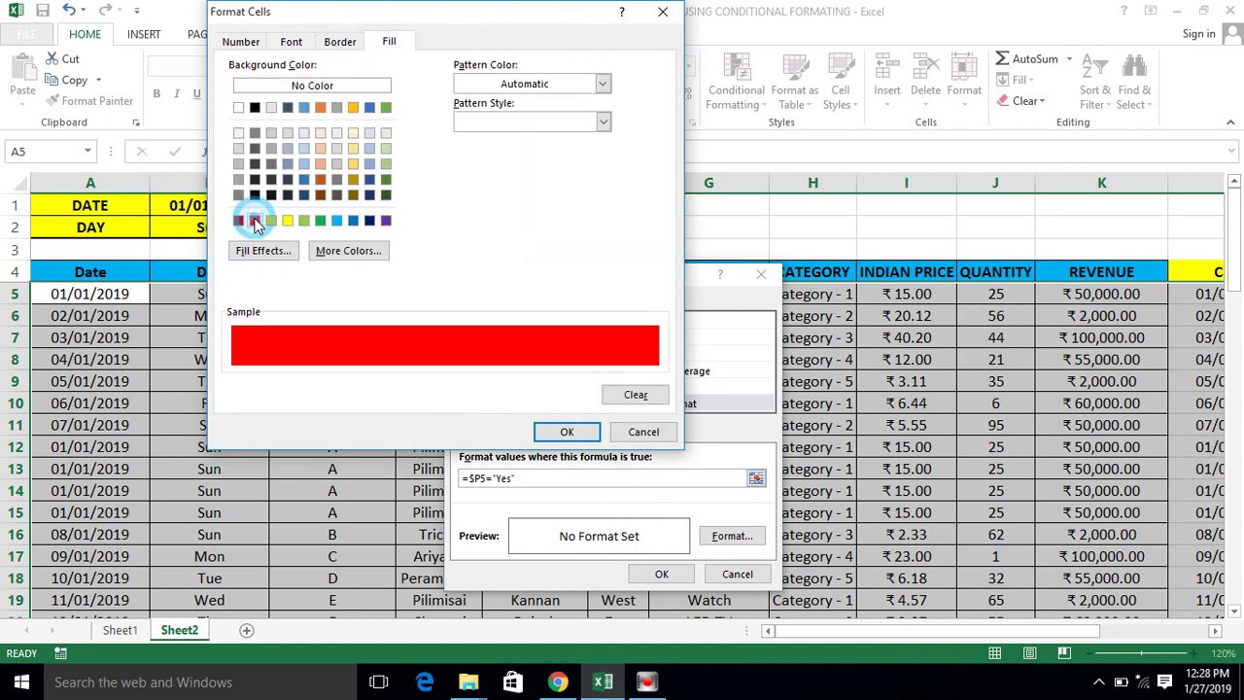
pyautogui.click(290, 46)
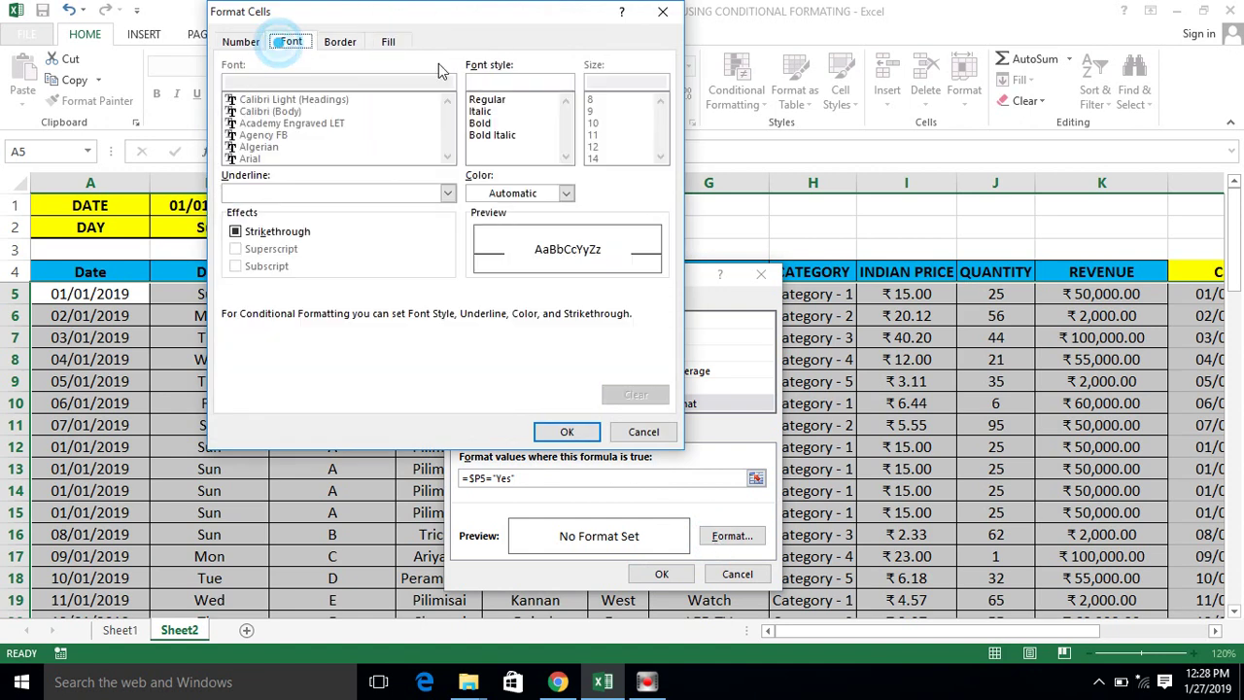
pyautogui.click(485, 124)
pyautogui.click(566, 193)
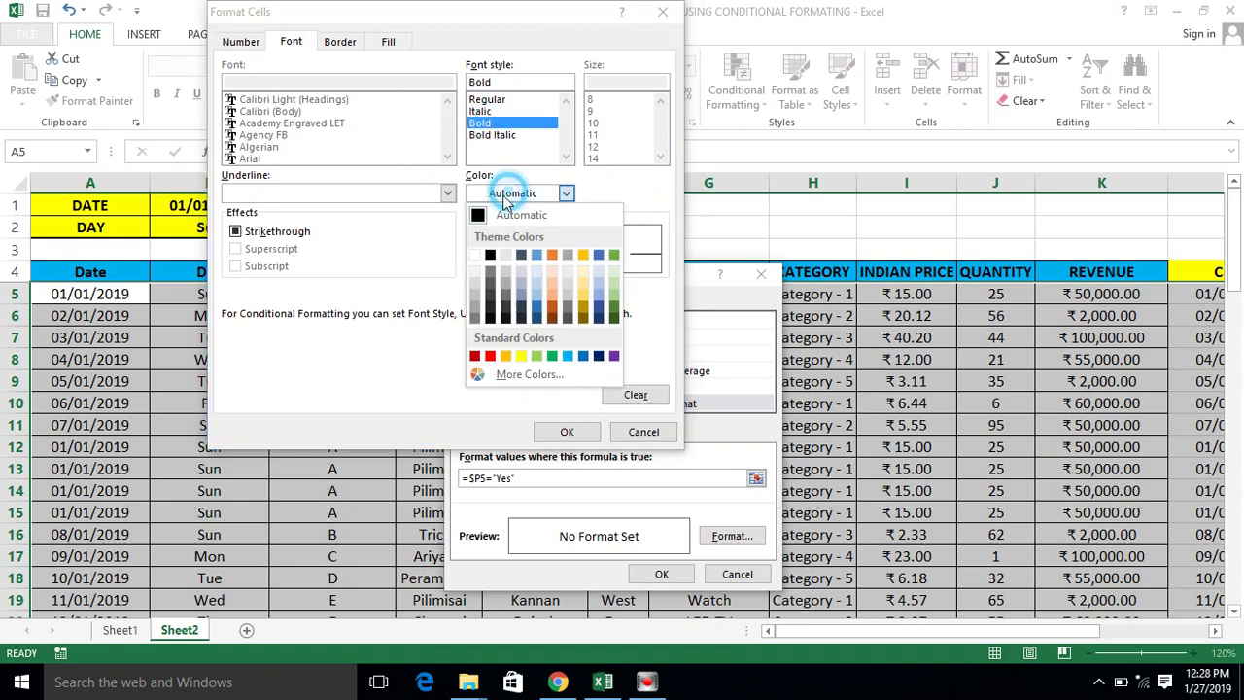
pyautogui.click(473, 254)
pyautogui.click(567, 432)
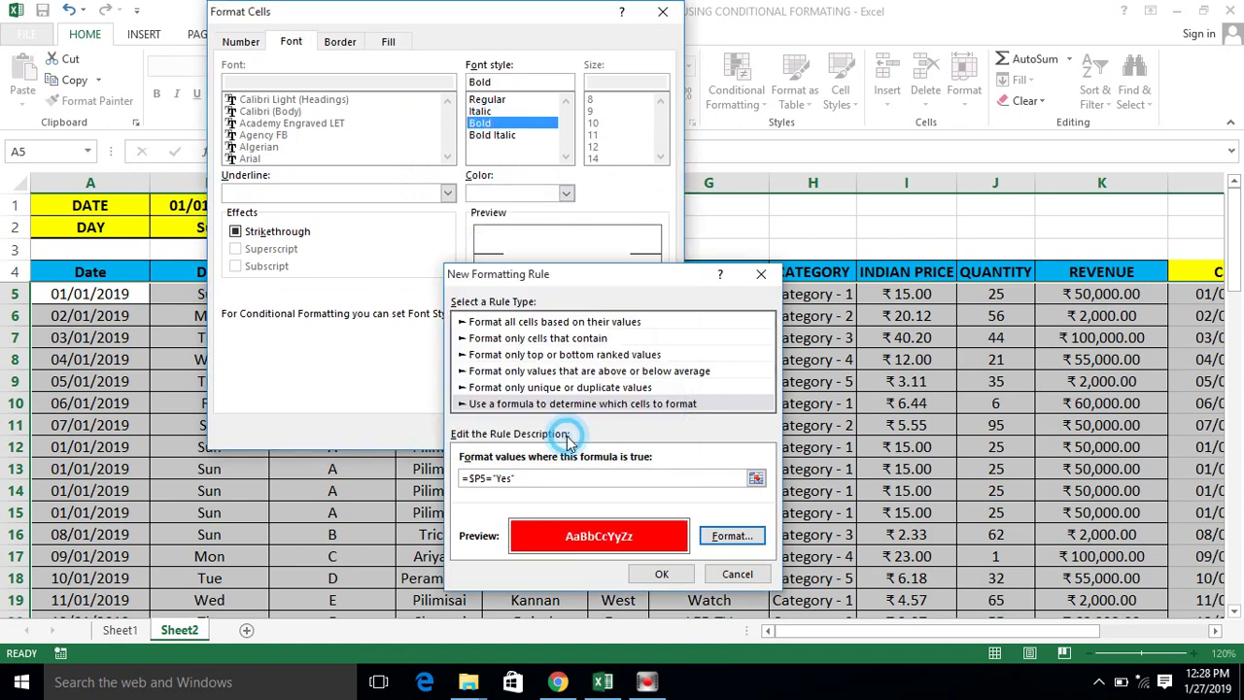
pyautogui.click(661, 574)
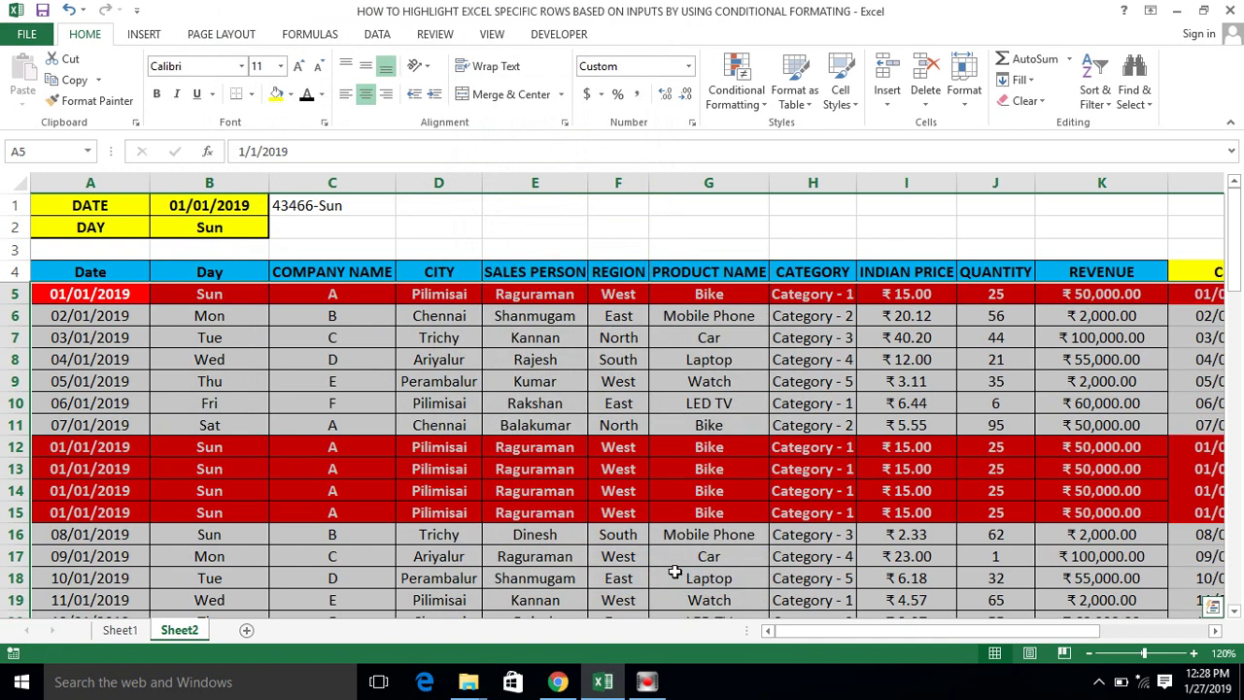
# Check the highlighted rows, then enter 06/01/2019 as the date input in B1
pyautogui.click(634, 300)
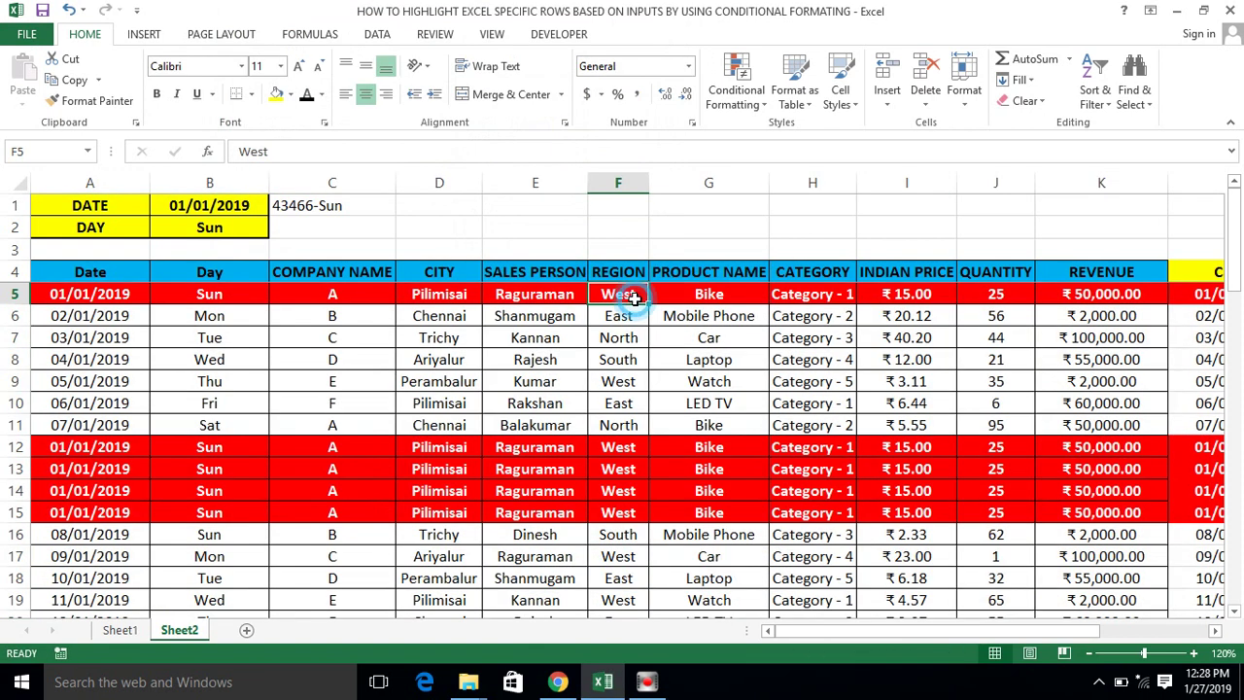
pyautogui.press('Right')
pyautogui.press('Right')
pyautogui.press('Right')
pyautogui.press('Left')
pyautogui.press('Left')
pyautogui.press('Left')
pyautogui.press('Left')
pyautogui.press('Left')
pyautogui.press('Left')
pyautogui.press('Left')
pyautogui.press('Home')
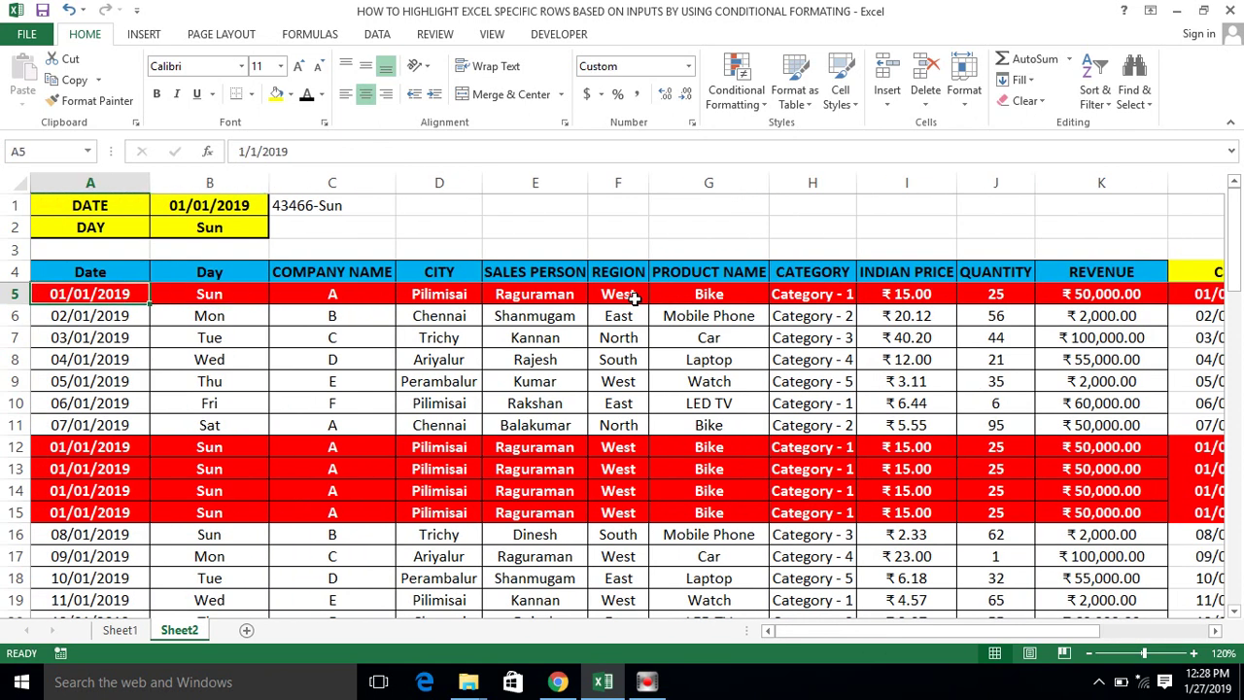
pyautogui.press('Up')
pyautogui.press('Up')
pyautogui.press('Up')
pyautogui.press('Up')
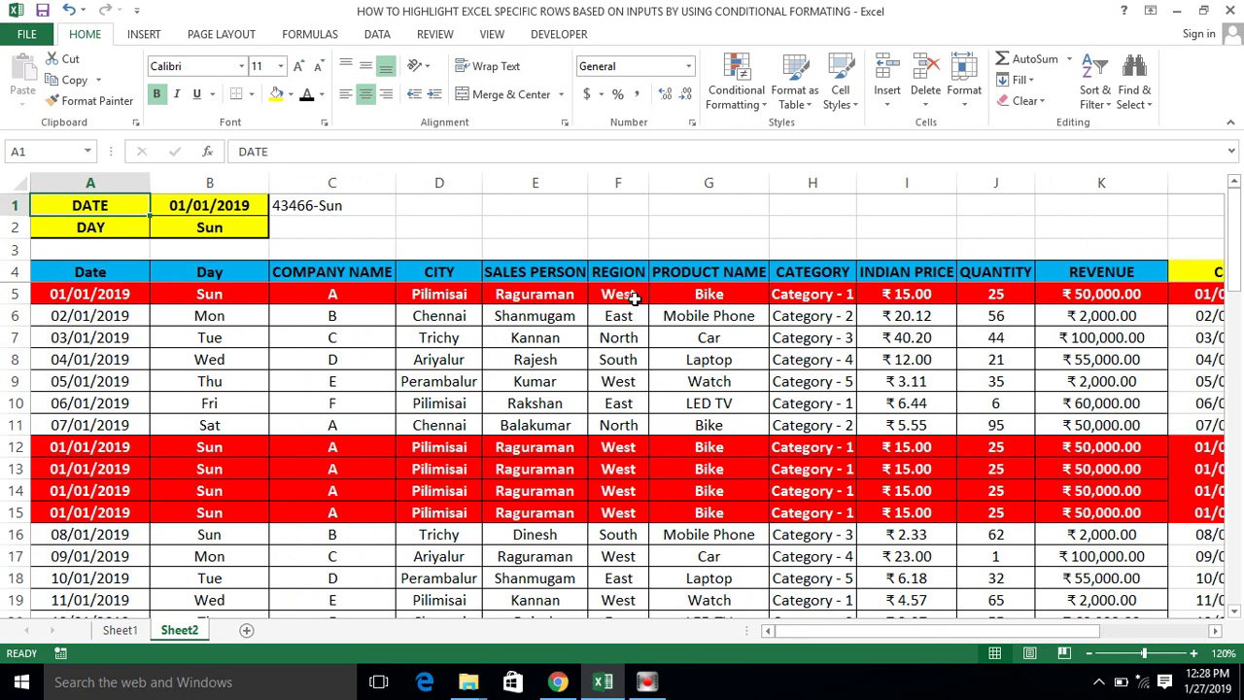
pyautogui.press('Right')
pyautogui.press('Right')
pyautogui.press('Left')
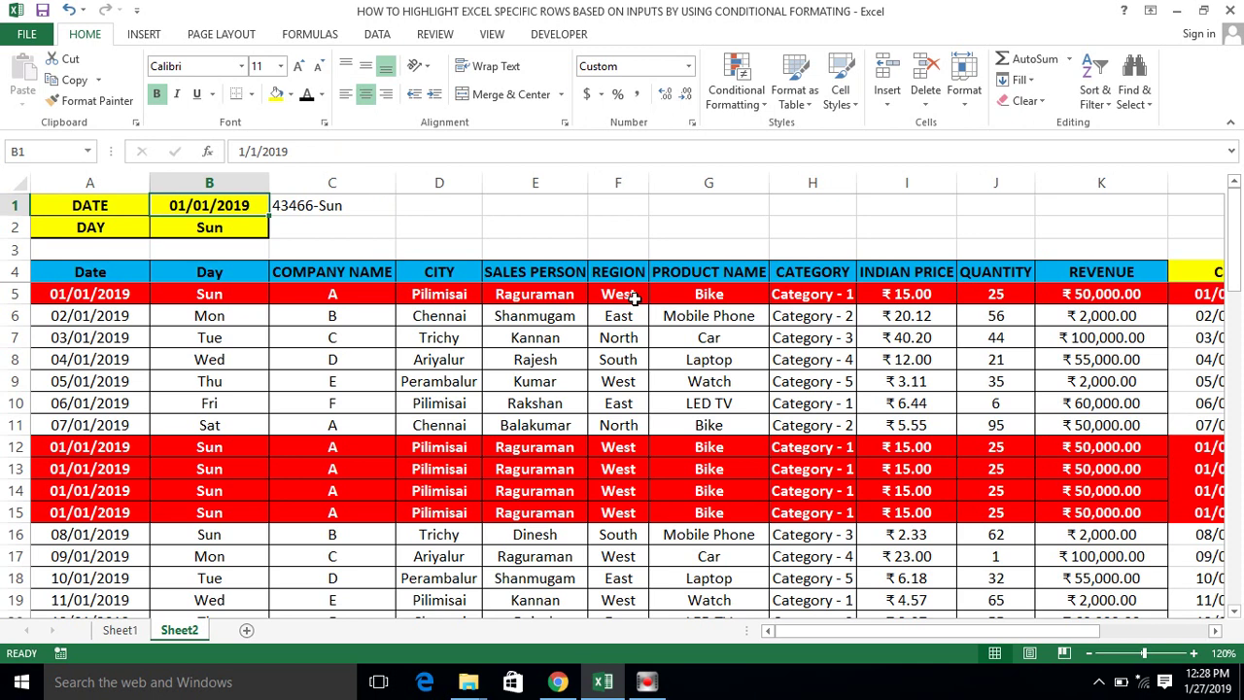
pyautogui.write('06/')
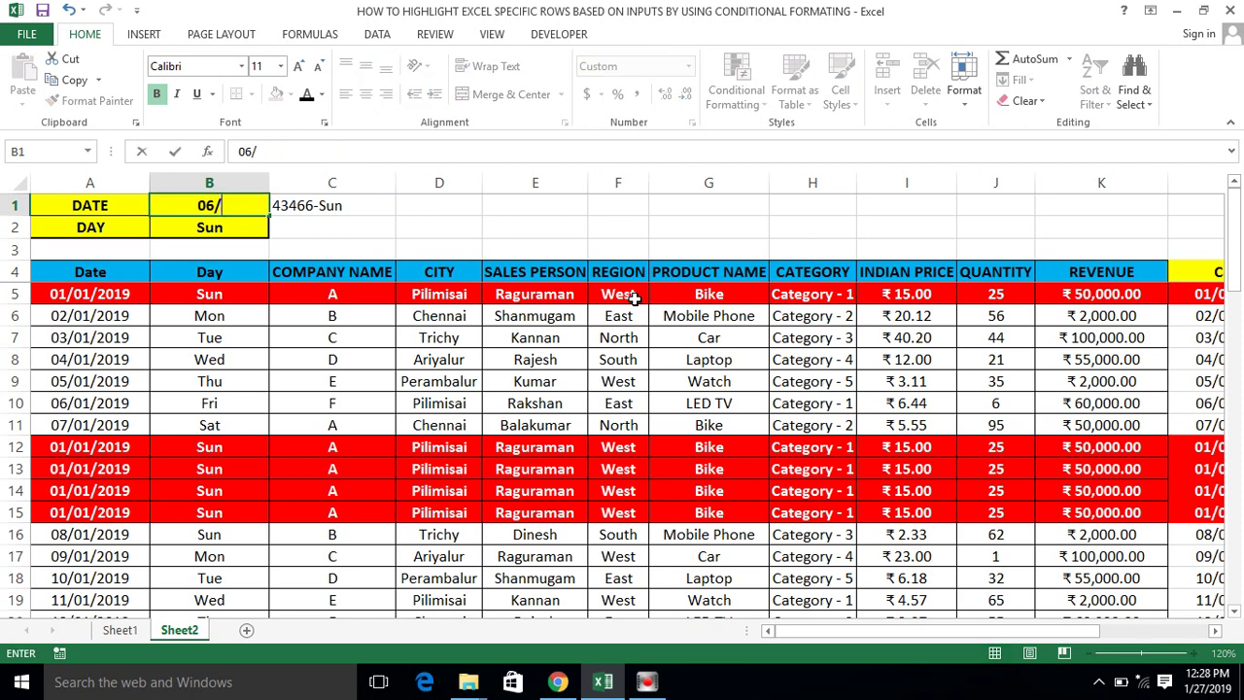
pyautogui.write('01/2019')
pyautogui.press('Return')
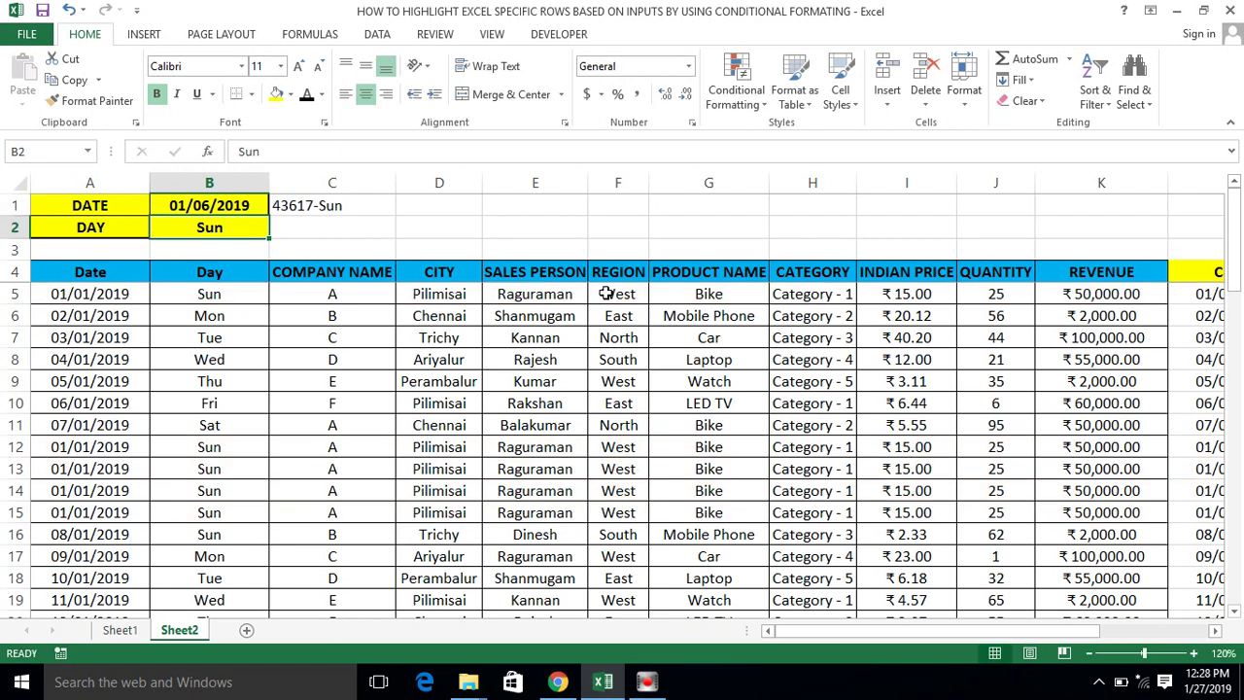
# Fix the day/month digits in B1 so the date reads 06/01/2019
pyautogui.click(205, 209)
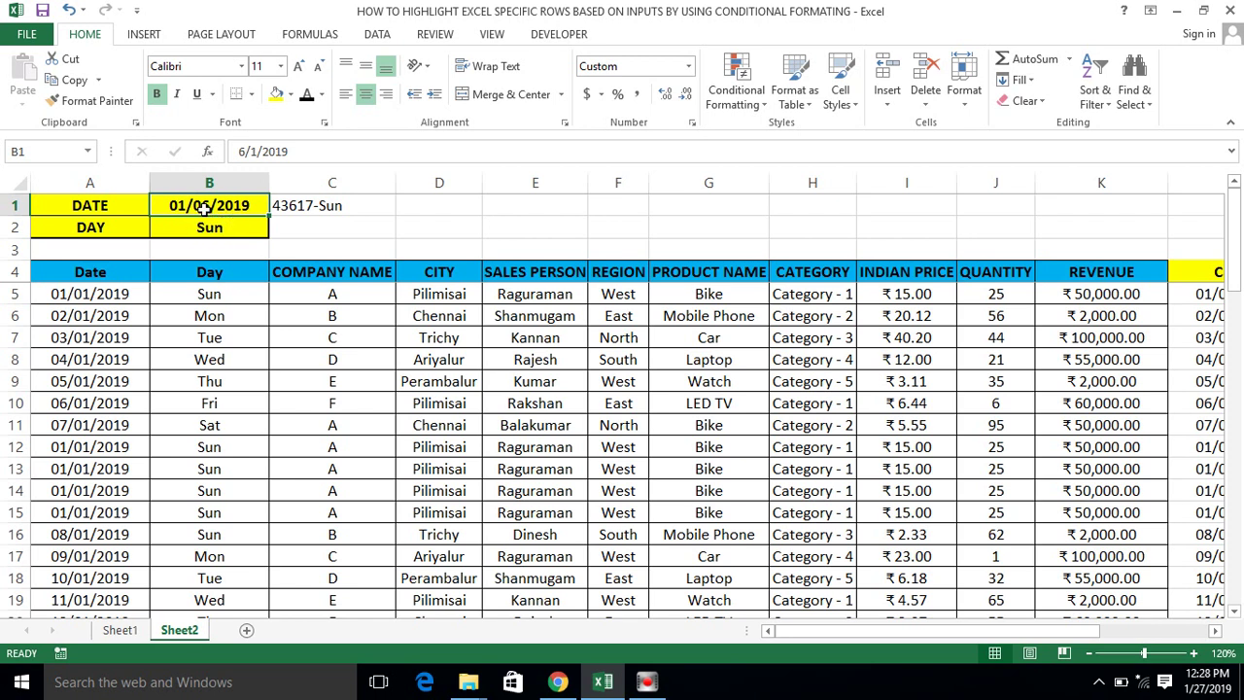
pyautogui.doubleClick(192, 205)
pyautogui.click(199, 205)
pyautogui.press('BackSpace')
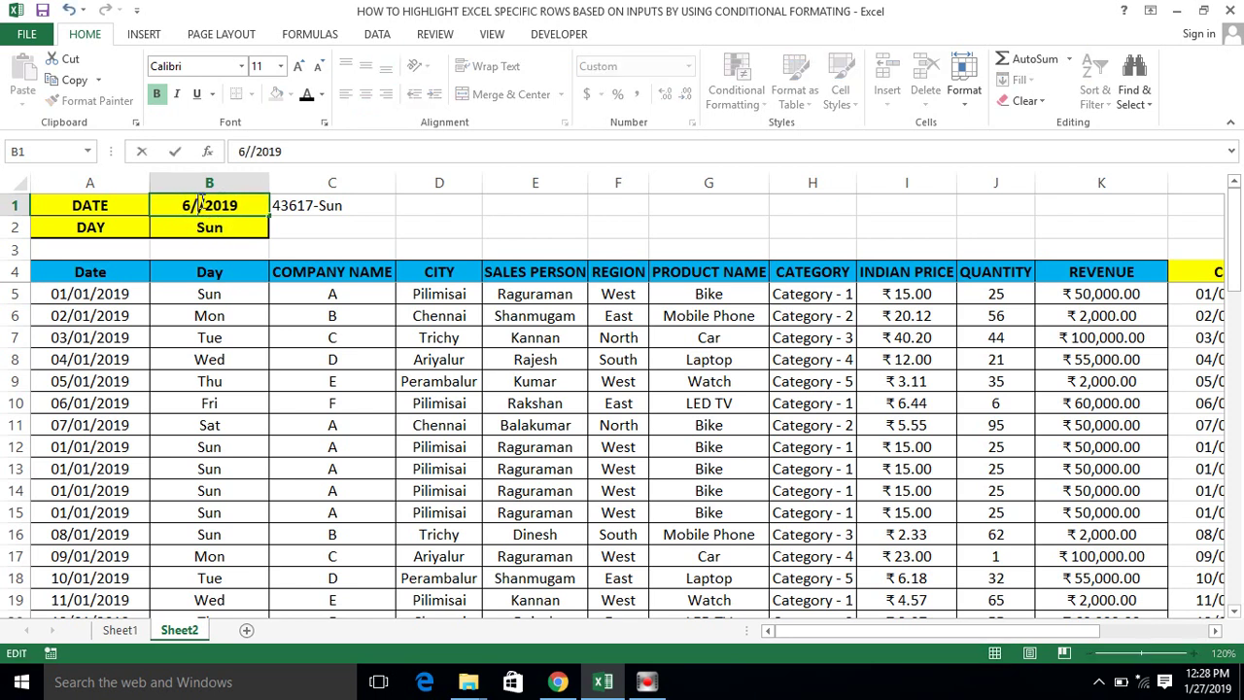
pyautogui.write('6')
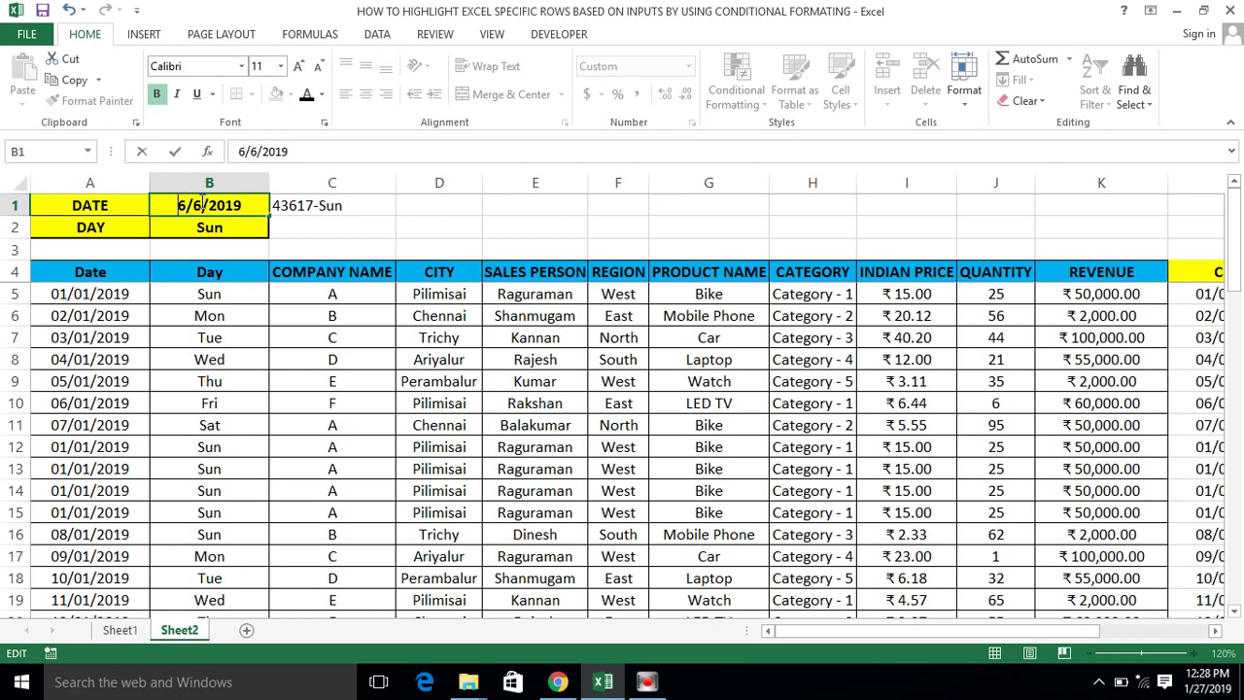
pyautogui.click(186, 205)
pyautogui.press('BackSpace')
pyautogui.write('1')
pyautogui.press('Return')
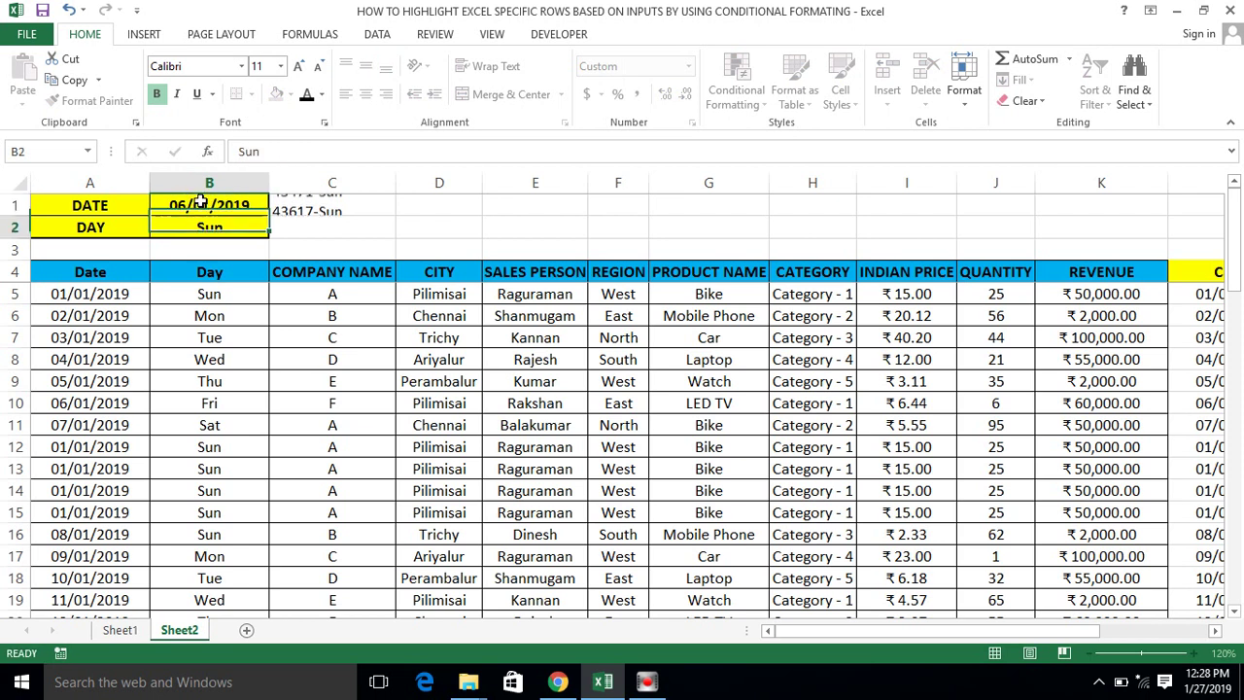
# Set the day input in B2 to Fri
pyautogui.click(95, 406)
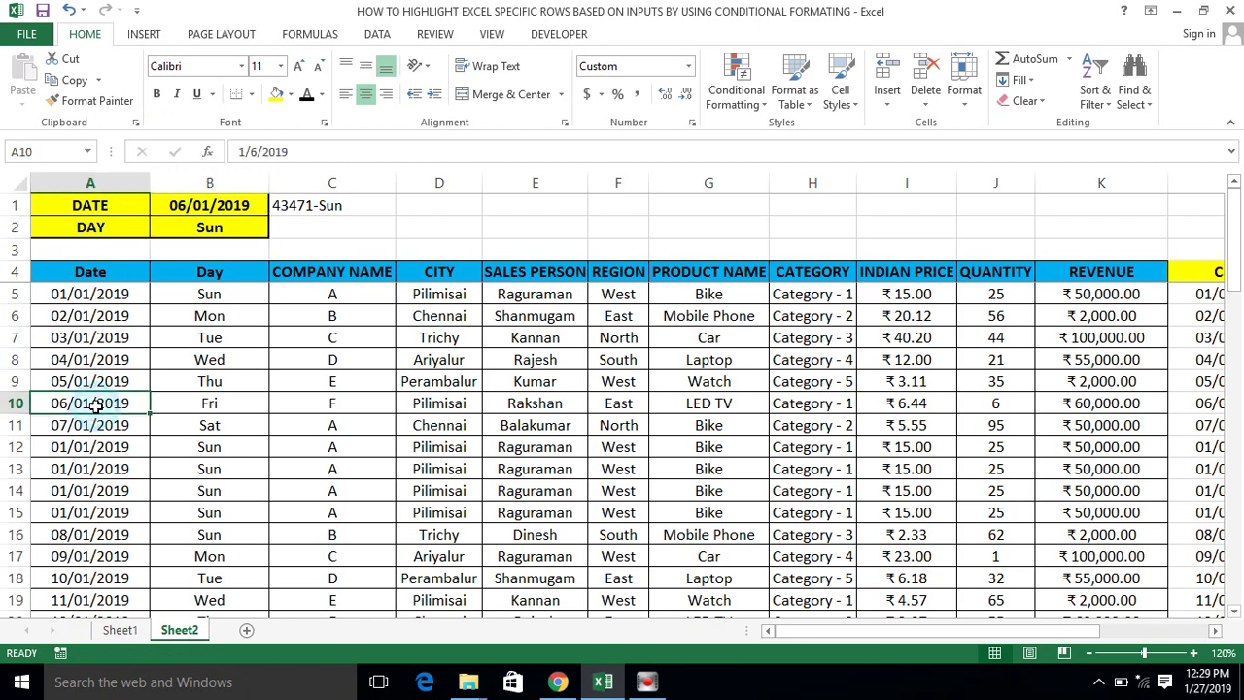
pyautogui.click(236, 225)
pyautogui.write('Fri')
pyautogui.press('Return')
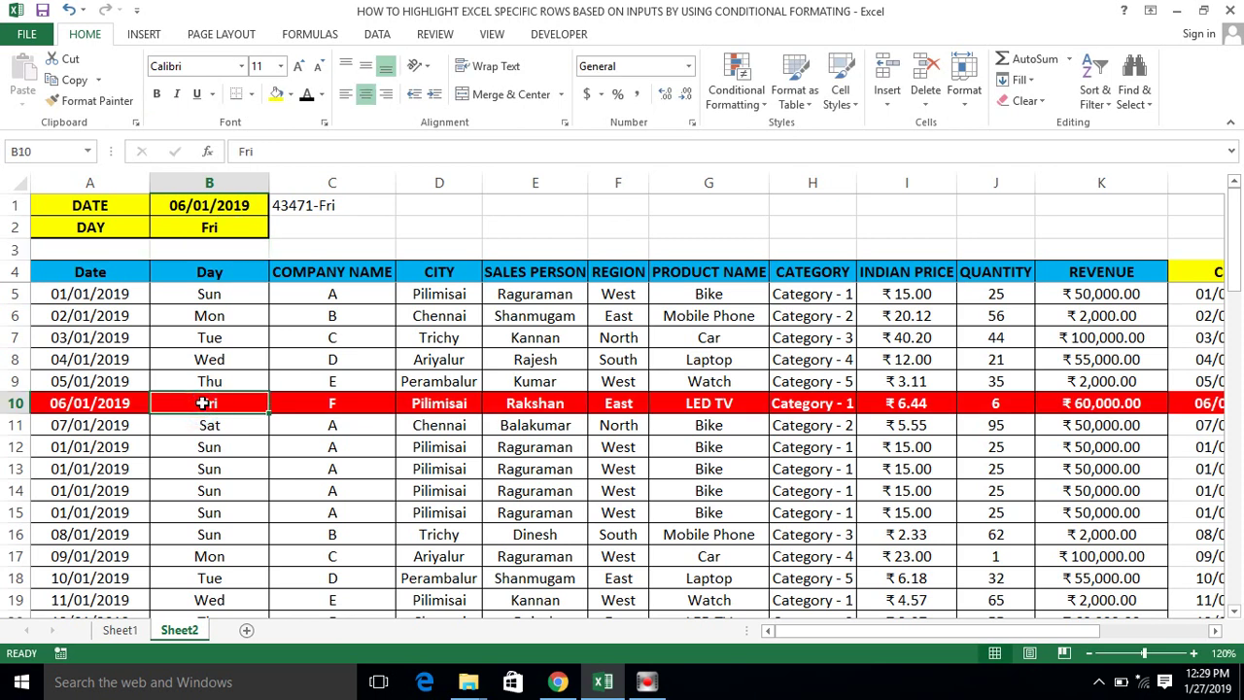
# Move through the table to its last row to review the red row 10 highlighting
pyautogui.press('Right')
pyautogui.press('Right')
pyautogui.press('Right')
pyautogui.press('Right')
pyautogui.press('Right')
pyautogui.press('Right')
pyautogui.press('Right')
pyautogui.press('Right')
pyautogui.press('Left')
pyautogui.press('Left')
pyautogui.press('Left')
pyautogui.press('Left')
pyautogui.press('Left')
pyautogui.press('Down')
pyautogui.hotkey('ctrl', 'Down')
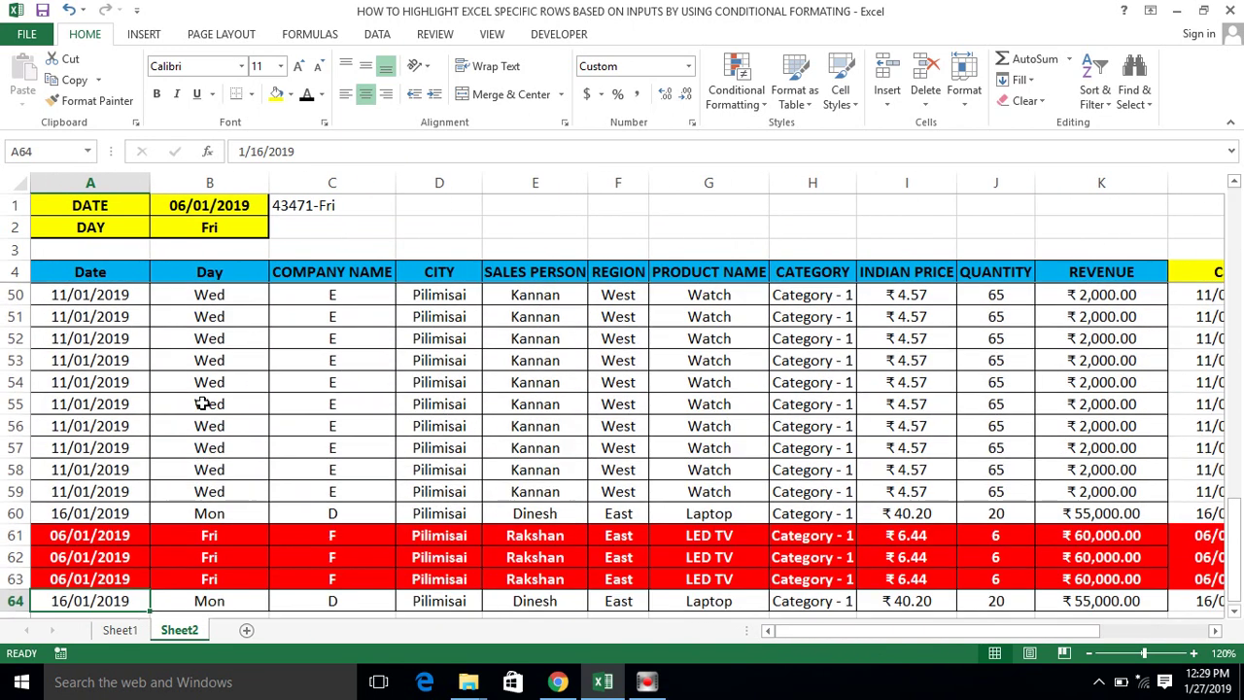
pyautogui.press('Down')
pyautogui.press('Down')
pyautogui.press('Up')
pyautogui.press('Up')
pyautogui.press('Up')
pyautogui.press('Up')
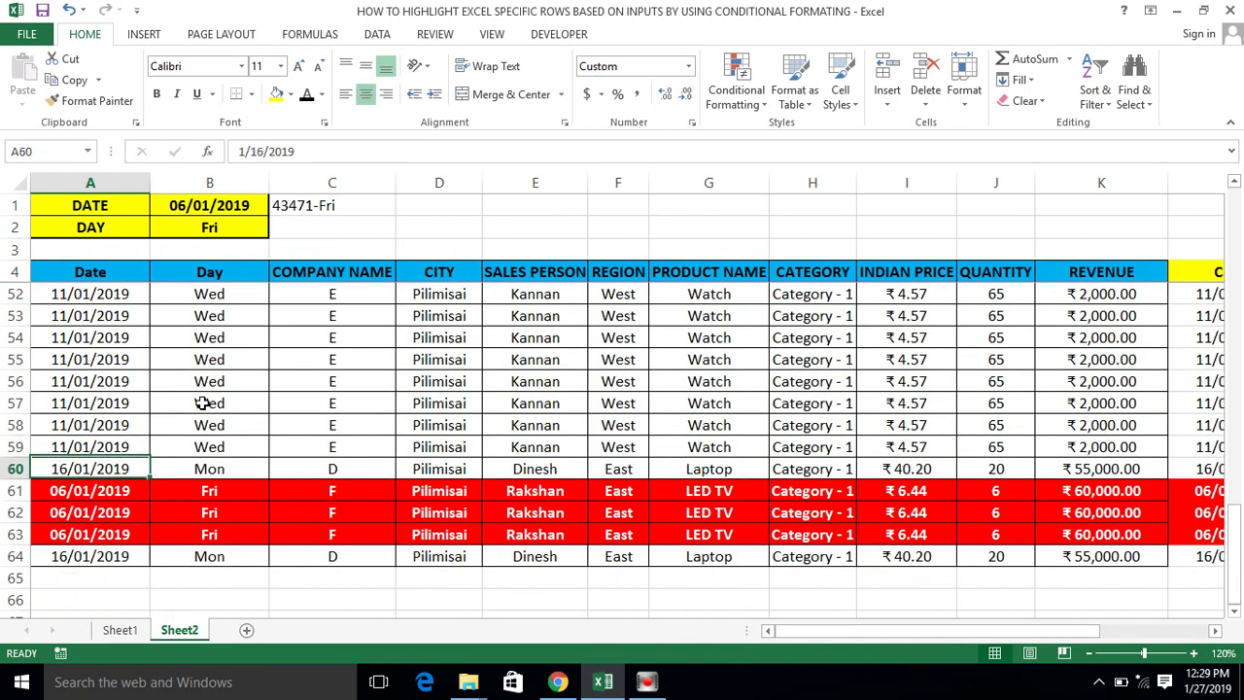
pyautogui.press('Up')
pyautogui.press('Up')
pyautogui.press('Up')
pyautogui.press('Down')
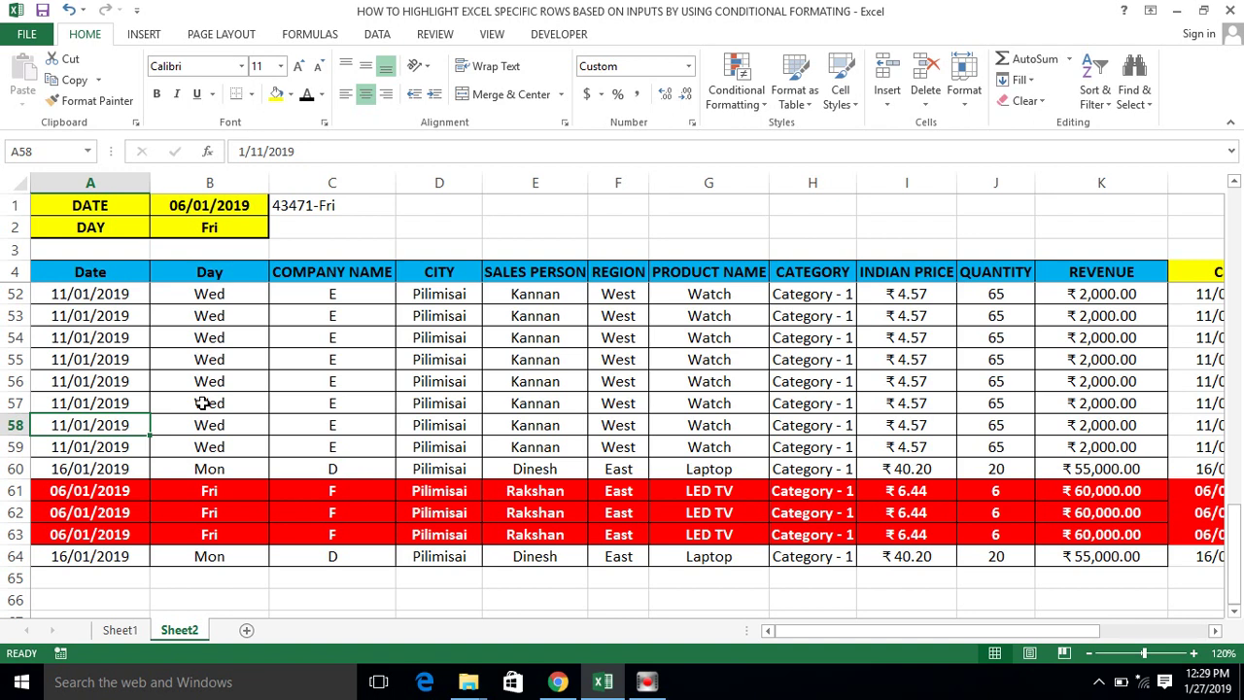
pyautogui.hotkey('ctrl', 'Up')
pyautogui.press('Up')
pyautogui.press('Down')
pyautogui.press('Down')
# Check the red Friday rows near the end of the data and return to B1
pyautogui.press('Up')
pyautogui.hotkey('ctrl', 'Down')
pyautogui.press('Up')
pyautogui.press('Up')
pyautogui.press('Up')
pyautogui.press('Up')
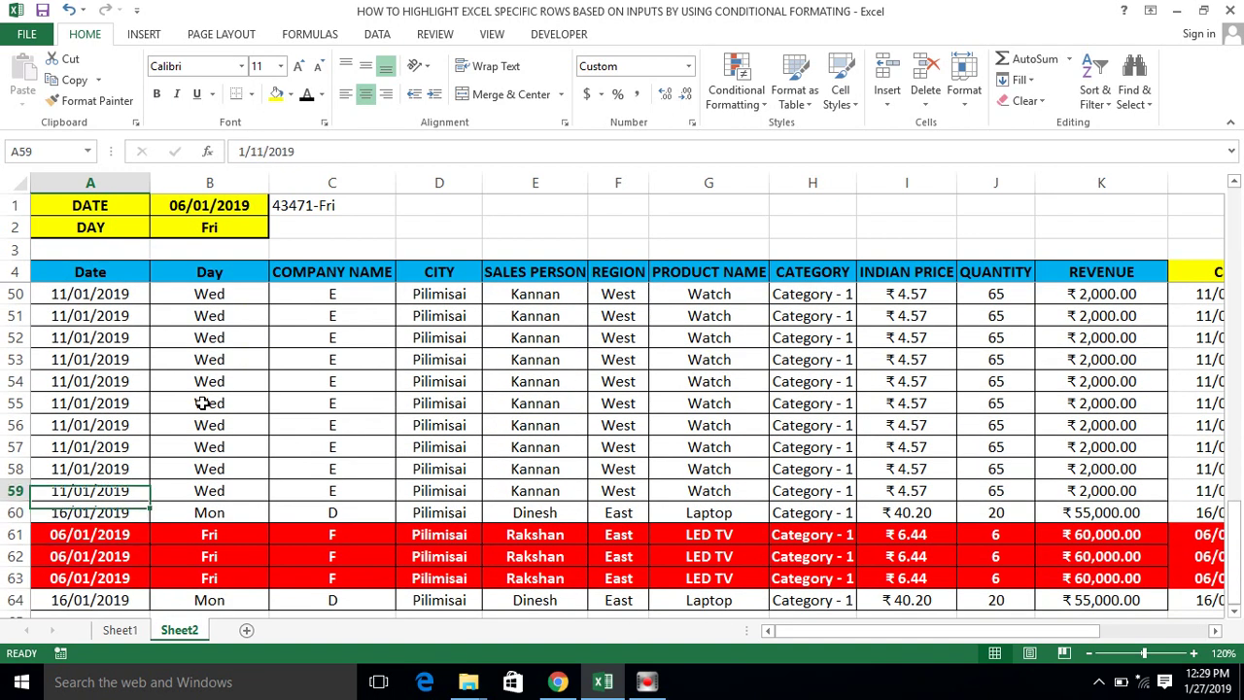
pyautogui.press('Up')
pyautogui.press('Up')
pyautogui.press('Up')
pyautogui.hotkey('ctrl', 'Up')
pyautogui.press('Down')
pyautogui.hotkey('ctrl', 'Down')
pyautogui.press('Up')
pyautogui.hotkey('ctrl', 'Up')
pyautogui.hotkey('ctrl', 'Up')
pyautogui.hotkey('ctrl', 'Up')
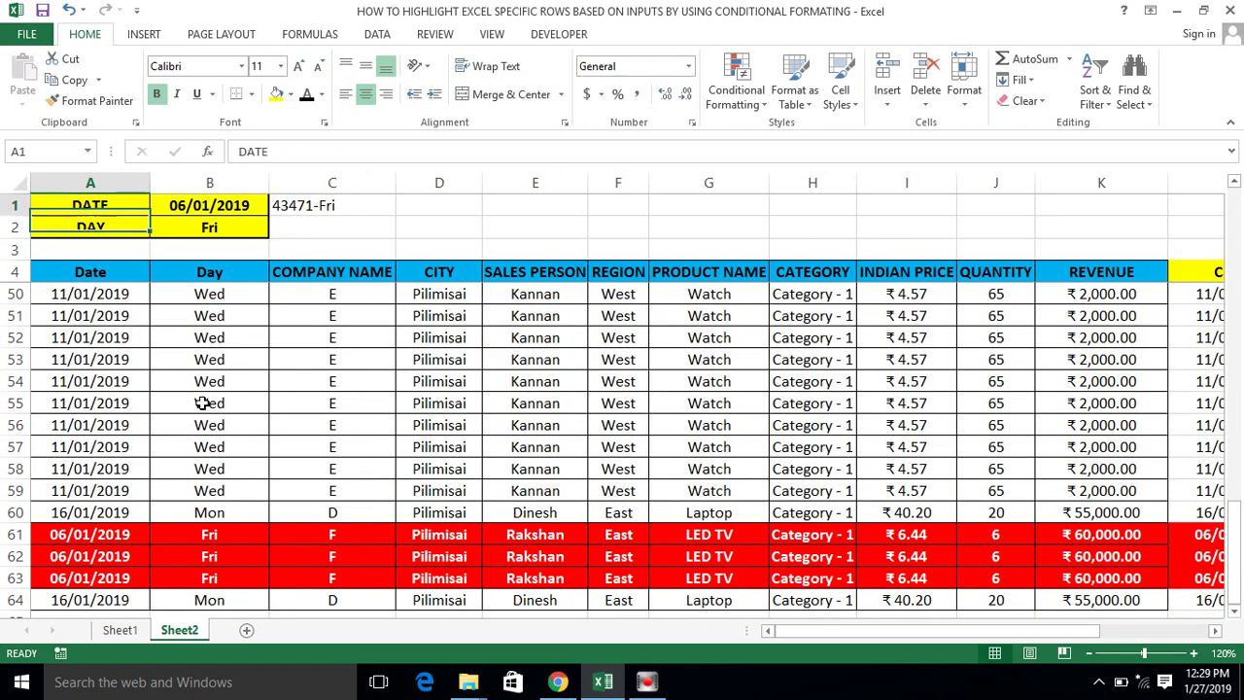
pyautogui.press('Right')
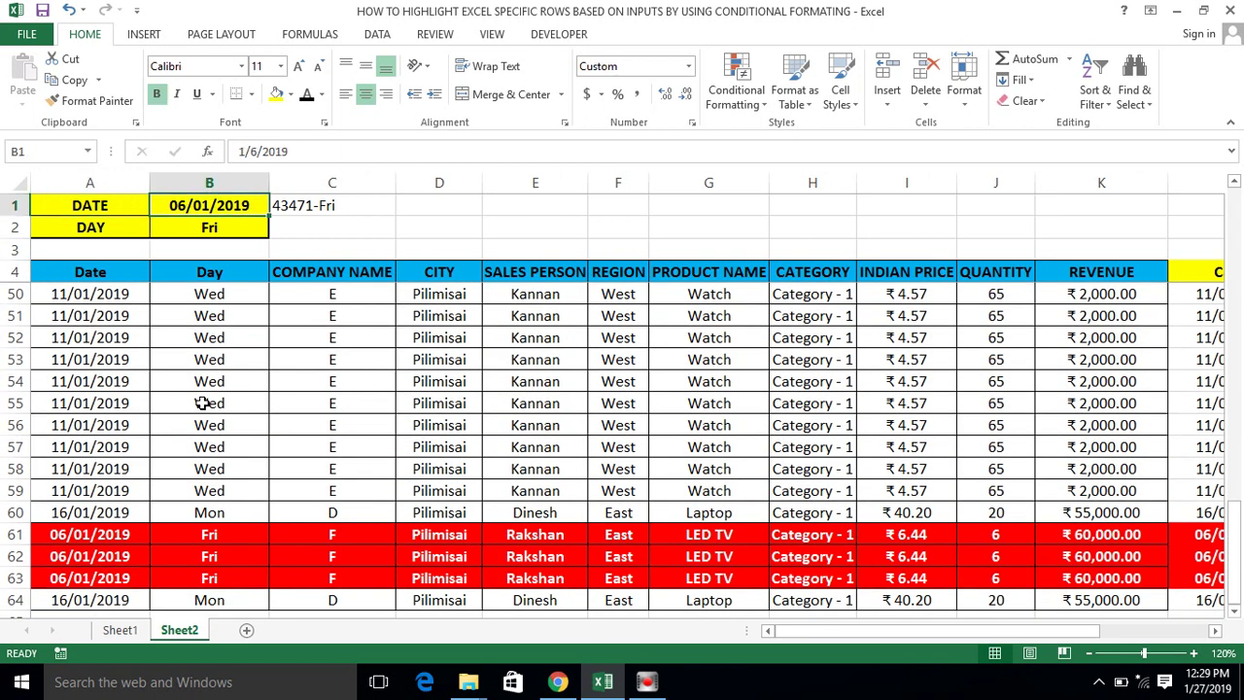
# Change the inputs to 11/01/2019 and Wed, then review the red rows near row 57
pyautogui.press('F2')
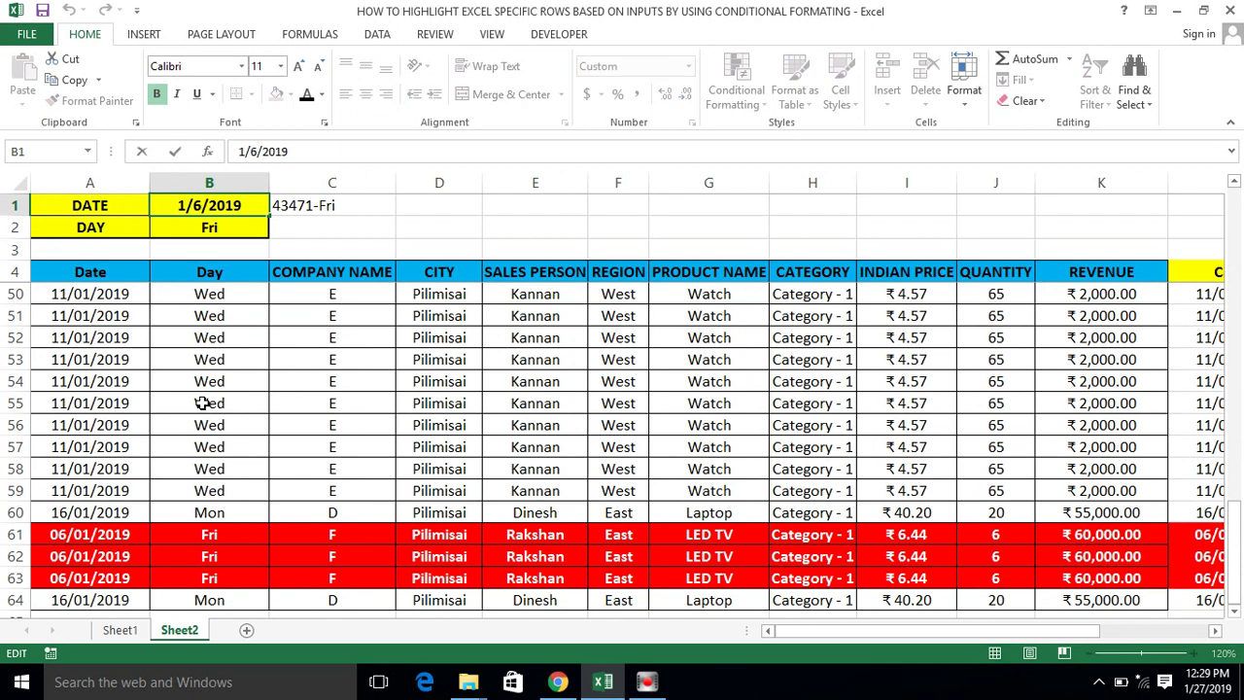
pyautogui.write('11')
pyautogui.press('Return')
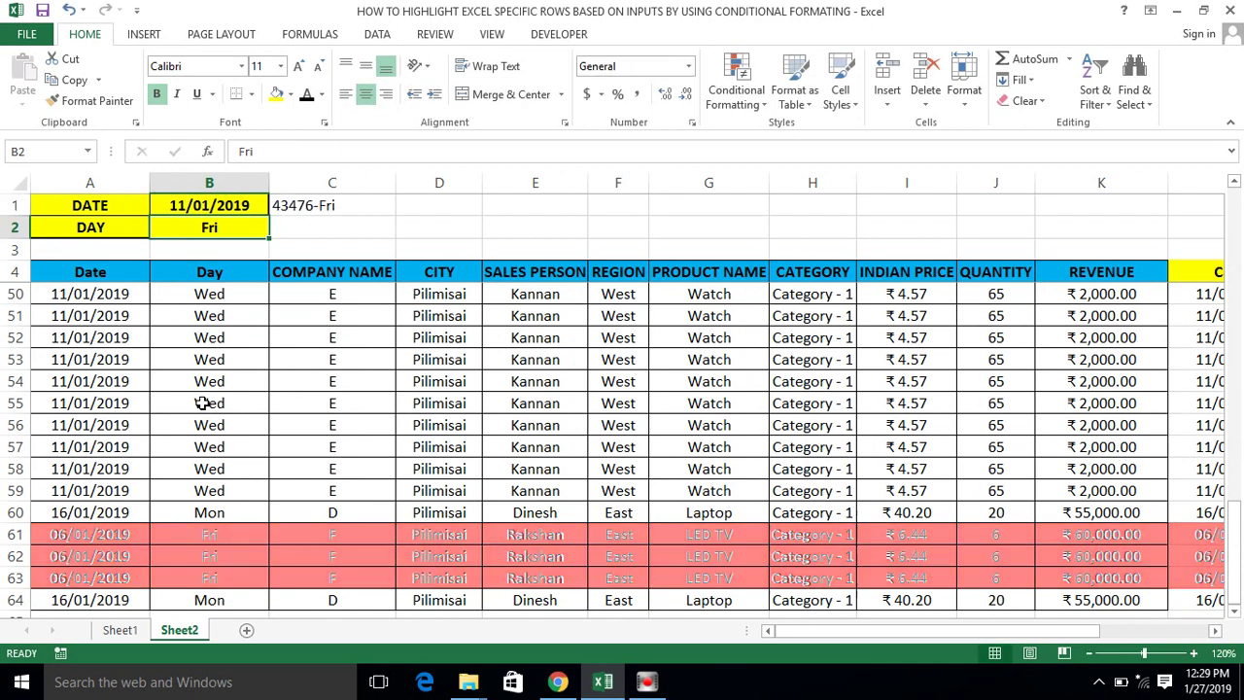
pyautogui.write('Wed')
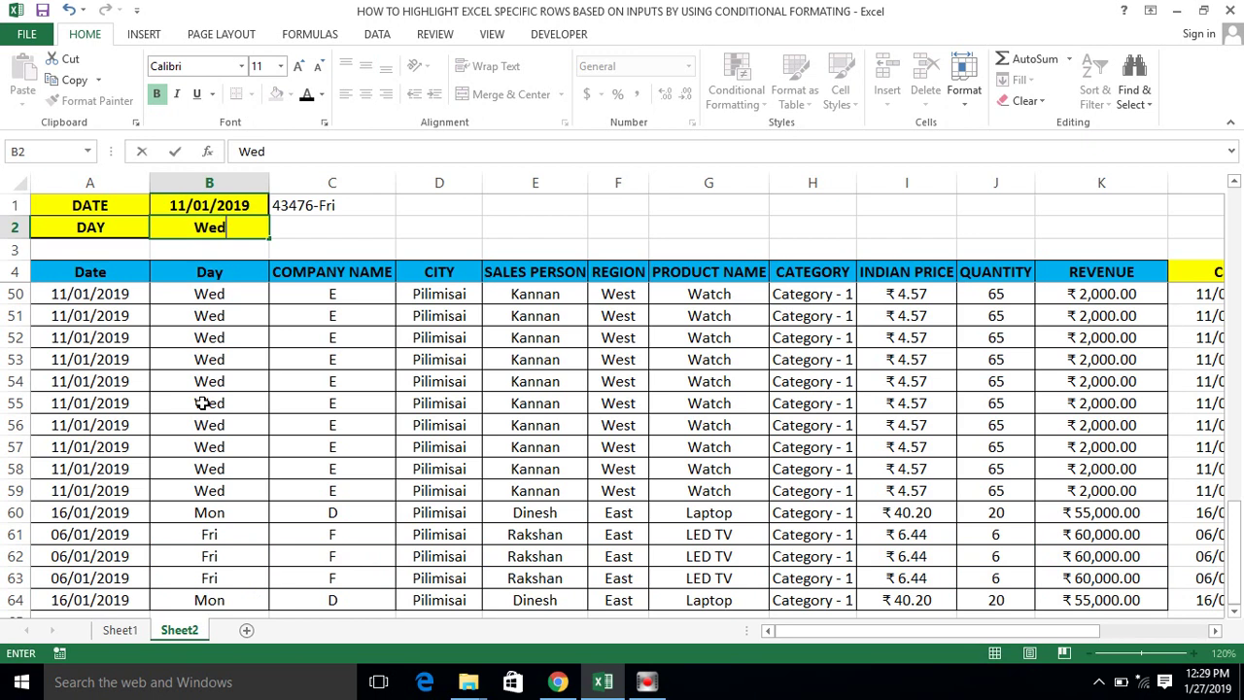
pyautogui.press('Return')
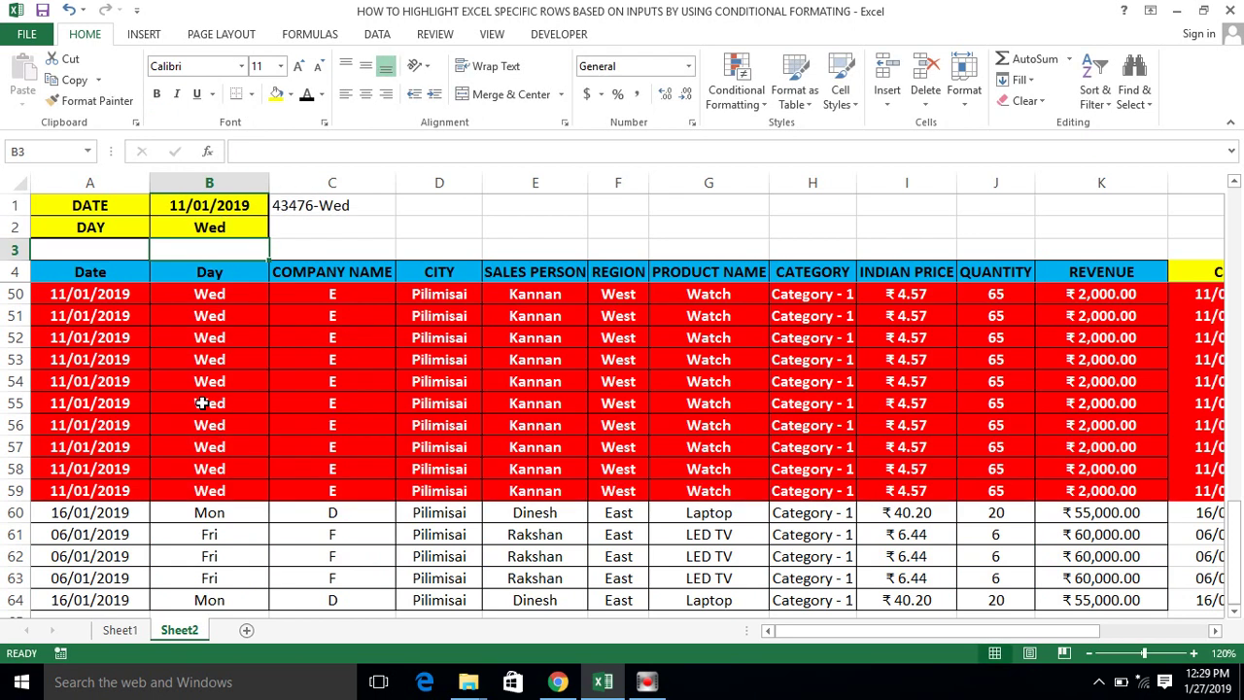
pyautogui.hotkey('ctrl', 'Down')
pyautogui.hotkey('ctrl', 'Down')
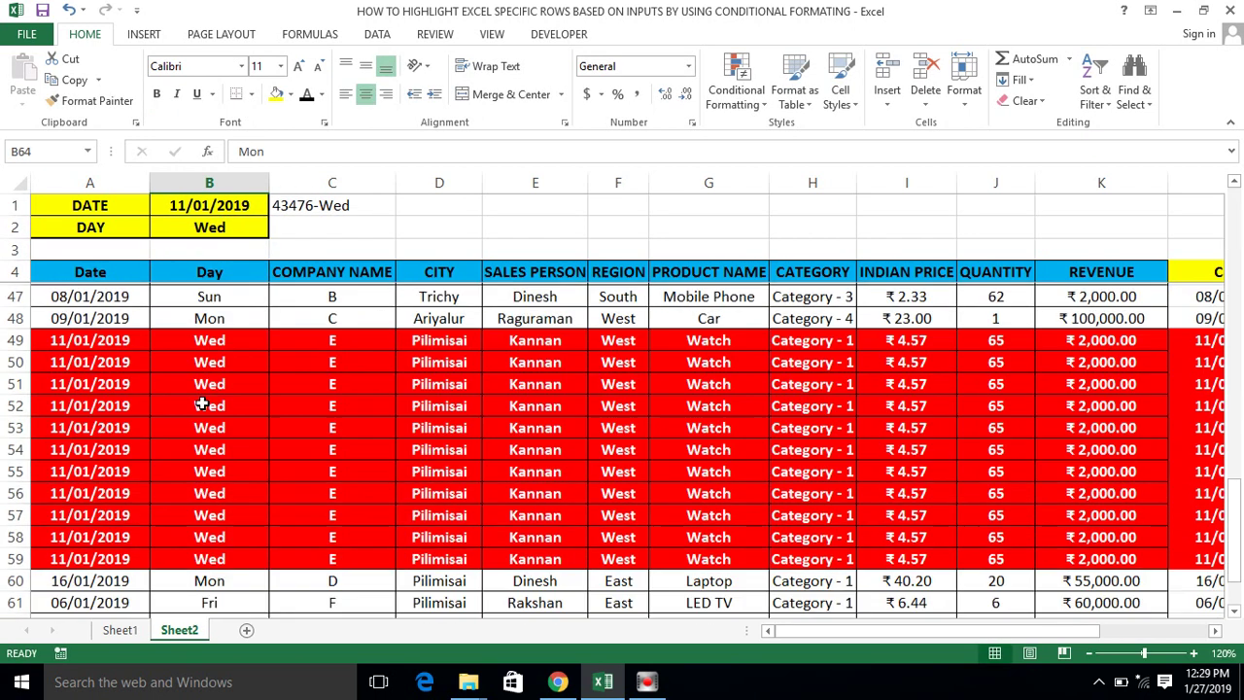
pyautogui.press('Up')
pyautogui.press('Up')
pyautogui.press('Up')
pyautogui.press('Up')
pyautogui.press('Up')
pyautogui.press('Up')
pyautogui.press('Up')
pyautogui.press('Left')
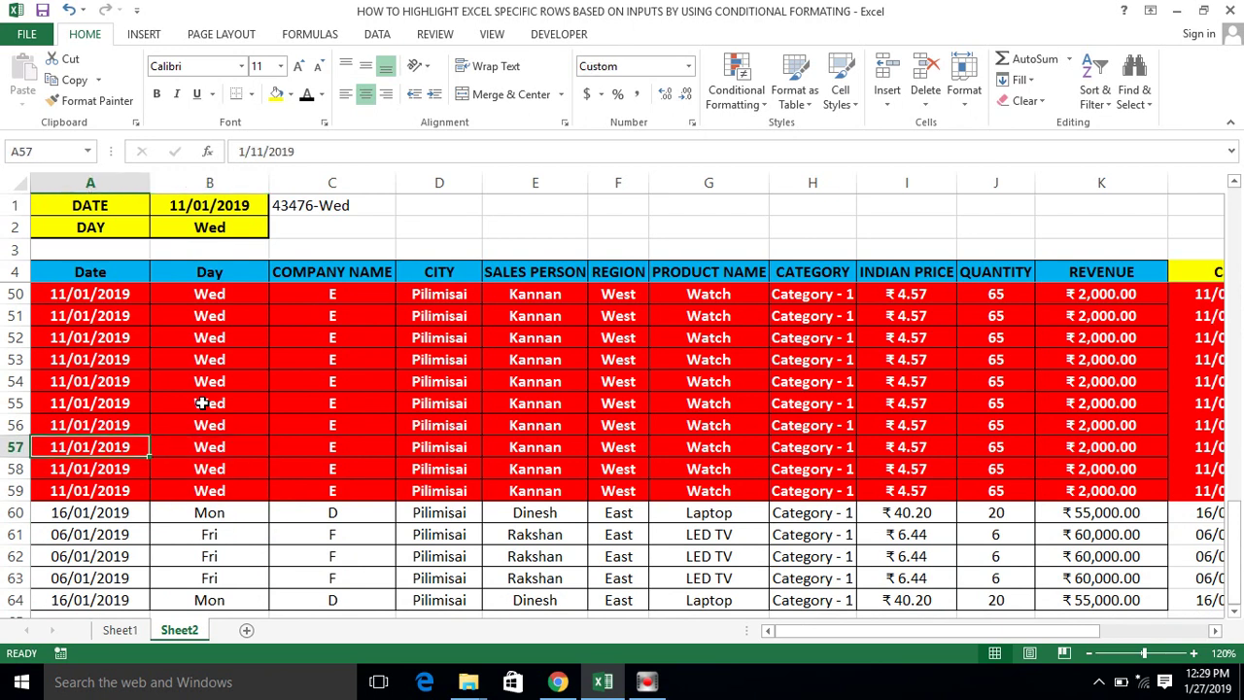
pyautogui.press('Right')
pyautogui.press('Right')
pyautogui.press('Right')
pyautogui.press('Right')
pyautogui.press('Right')
pyautogui.press('Right')
pyautogui.press('Right')
pyautogui.press('Right')
pyautogui.press('Right')
pyautogui.press('Right')
pyautogui.press('Right')
pyautogui.press('Right')
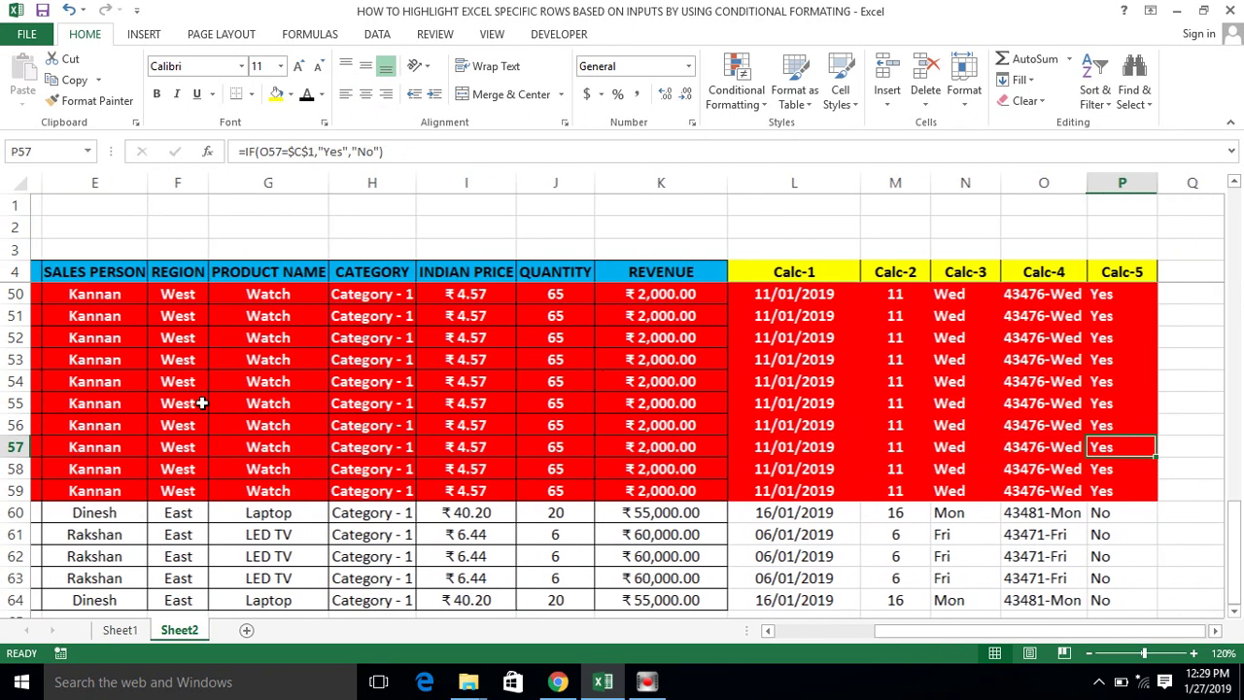
pyautogui.press('Left')
pyautogui.hotkey('ctrl', 'Up')
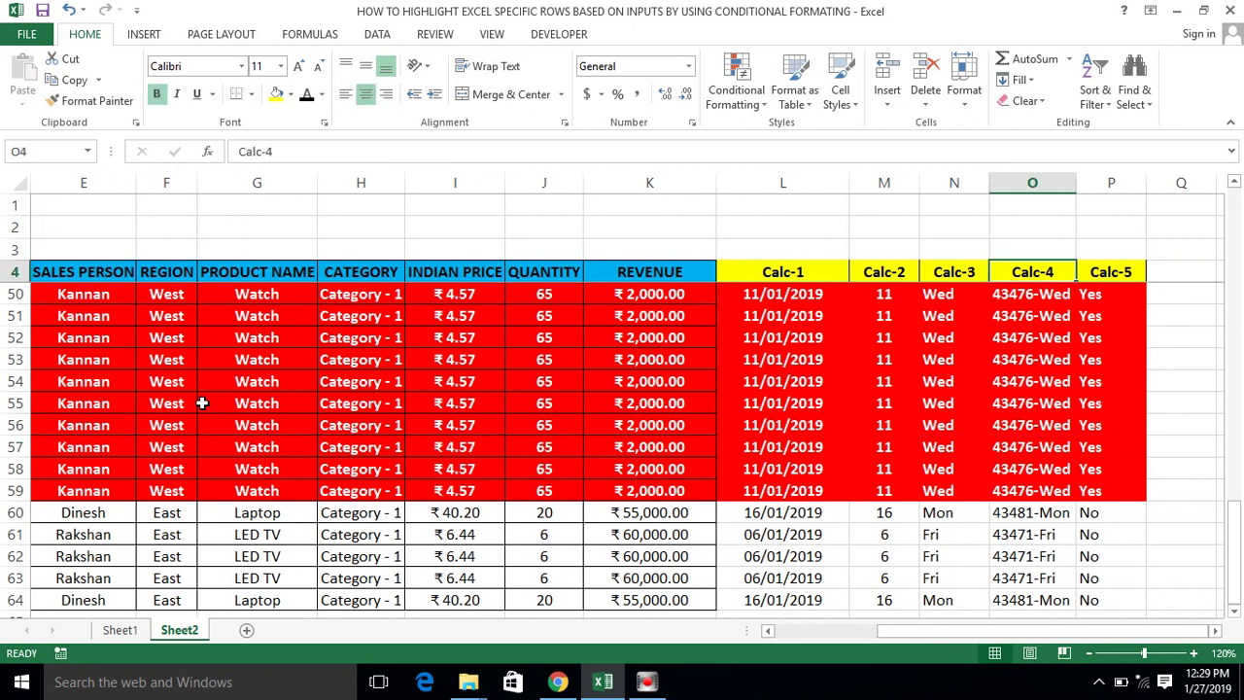
pyautogui.press('Down')
pyautogui.press('Up')
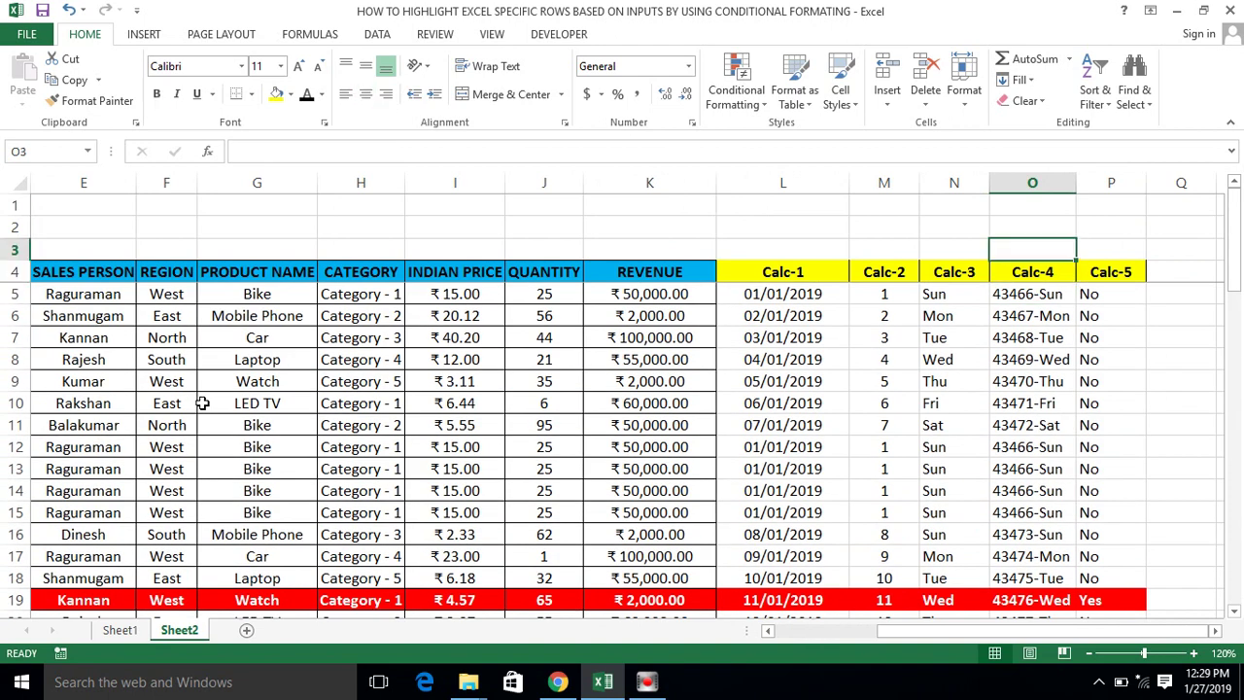
pyautogui.press('Right')
pyautogui.press('Down')
pyautogui.press('Up')
pyautogui.hotkey('ctrl', 'Left')
pyautogui.press('Right')
pyautogui.press('Right')
pyautogui.press('Right')
pyautogui.press('Right')
pyautogui.press('Right')
pyautogui.press('Right')
pyautogui.press('Right')
pyautogui.press('Right')
pyautogui.press('Right')
pyautogui.press('Right')
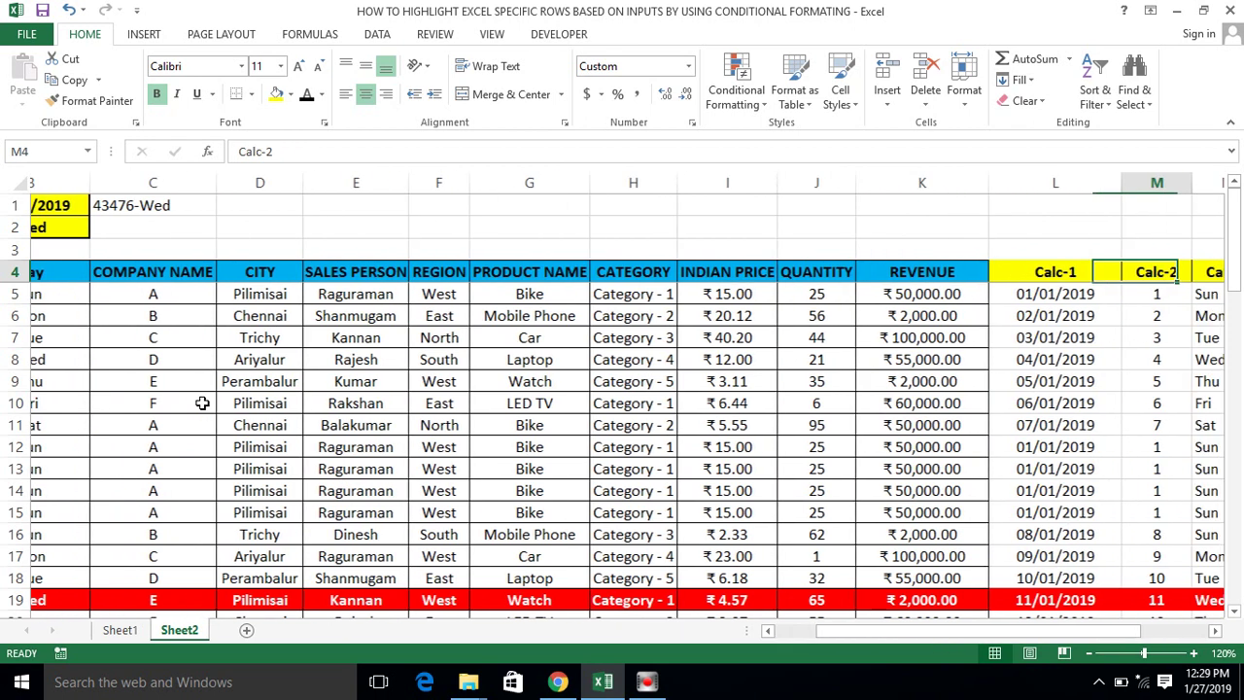
pyautogui.press('Left')
pyautogui.hotkey('ctrl', 'space')
pyautogui.hotkey('shift', 'Right')
pyautogui.hotkey('shift', 'Right')
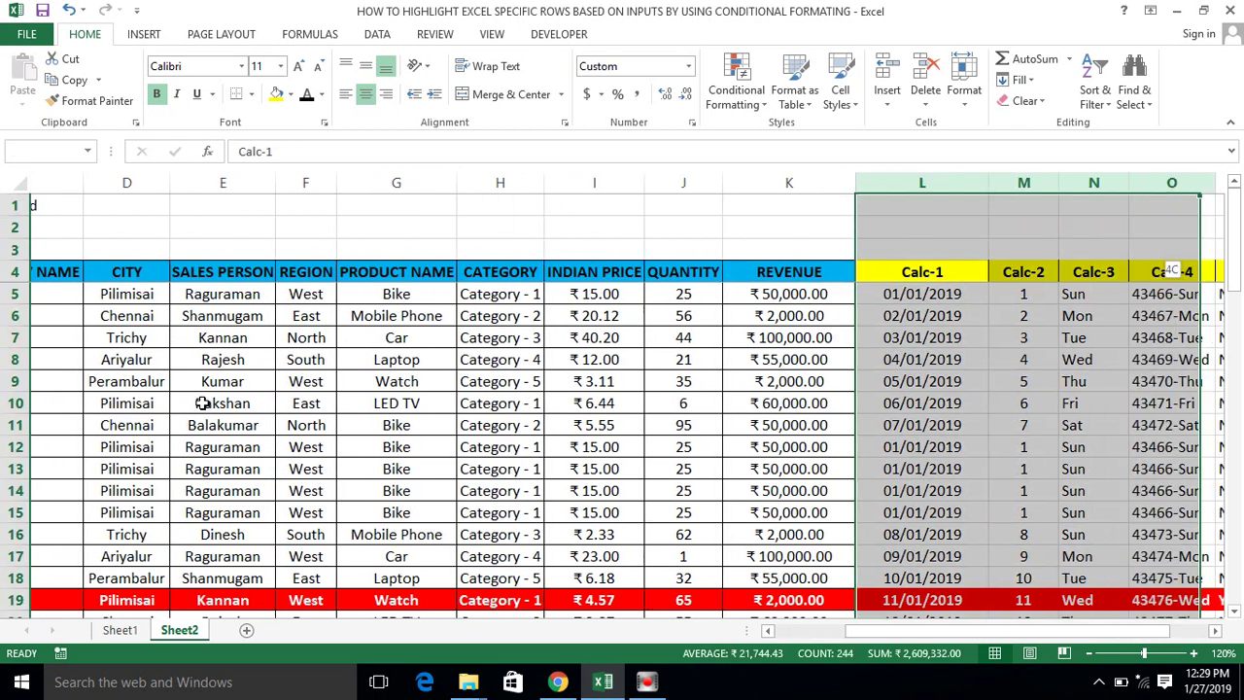
pyautogui.hotkey('shift', 'Right')
pyautogui.press('Left')
pyautogui.hotkey('ctrl', 'Left')
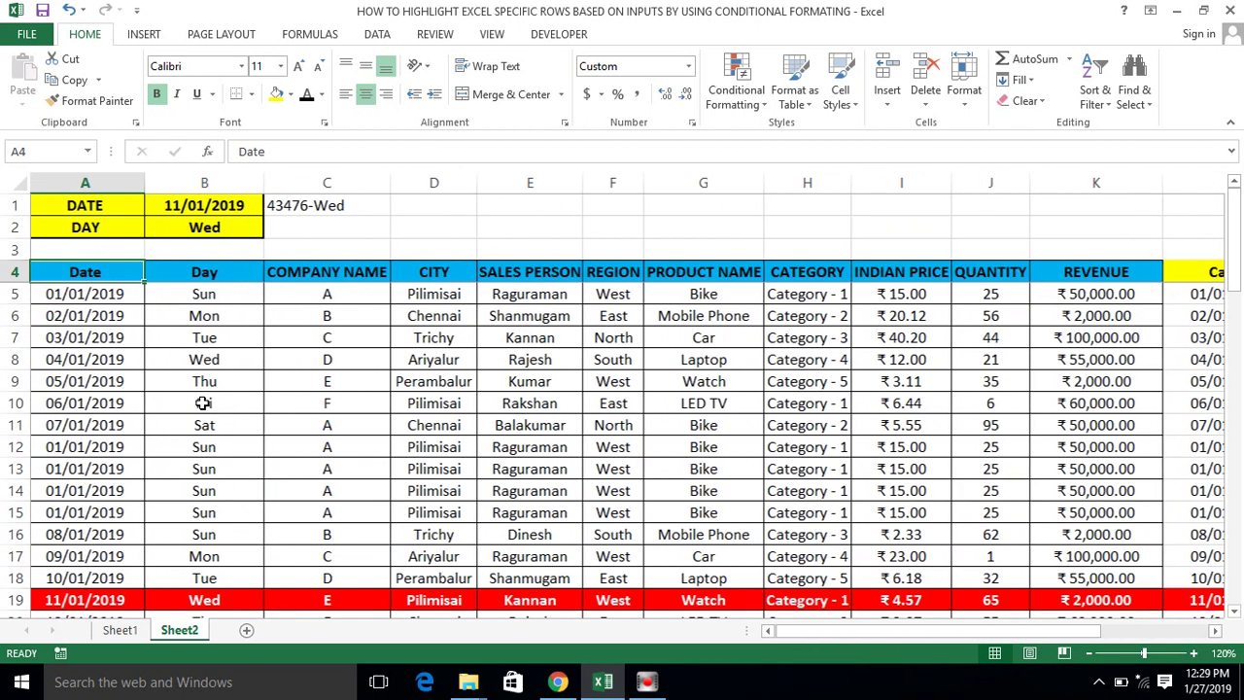
pyautogui.press('Down')
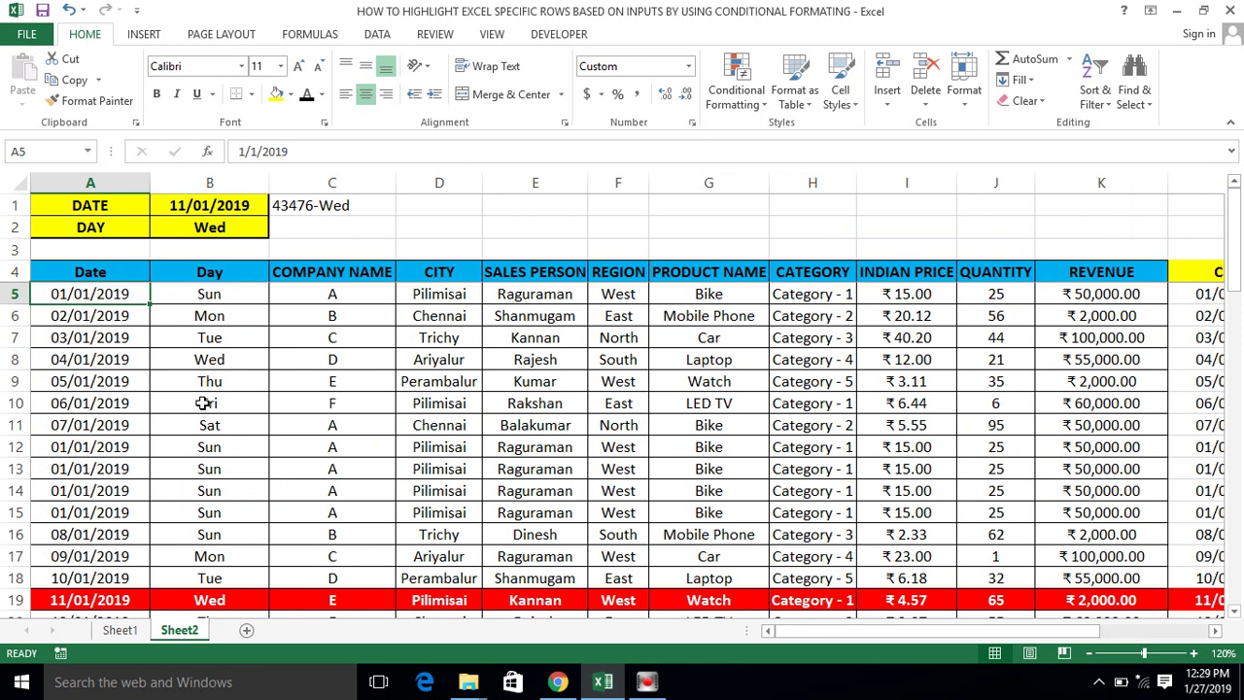
pyautogui.press('Right')
pyautogui.press('Right')
pyautogui.press('Right')
pyautogui.press('Up')
pyautogui.press('Up')
pyautogui.press('Up')
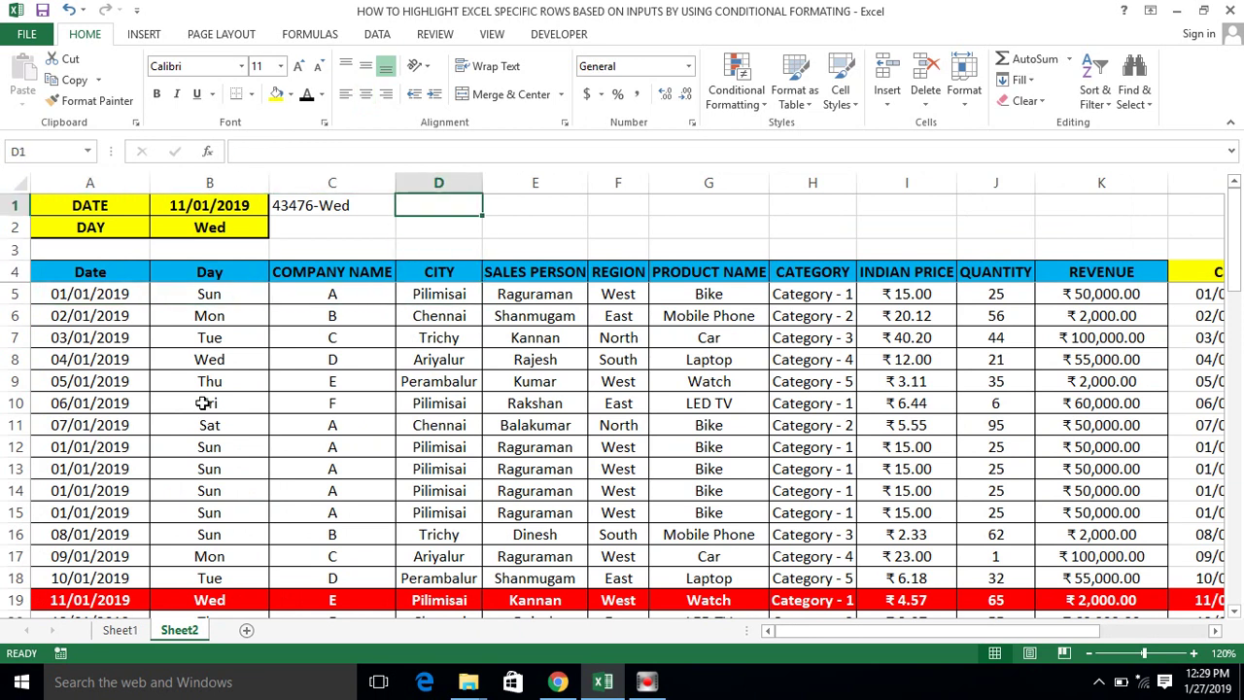
# Enter Yes in cell D1
pyautogui.write('YE')
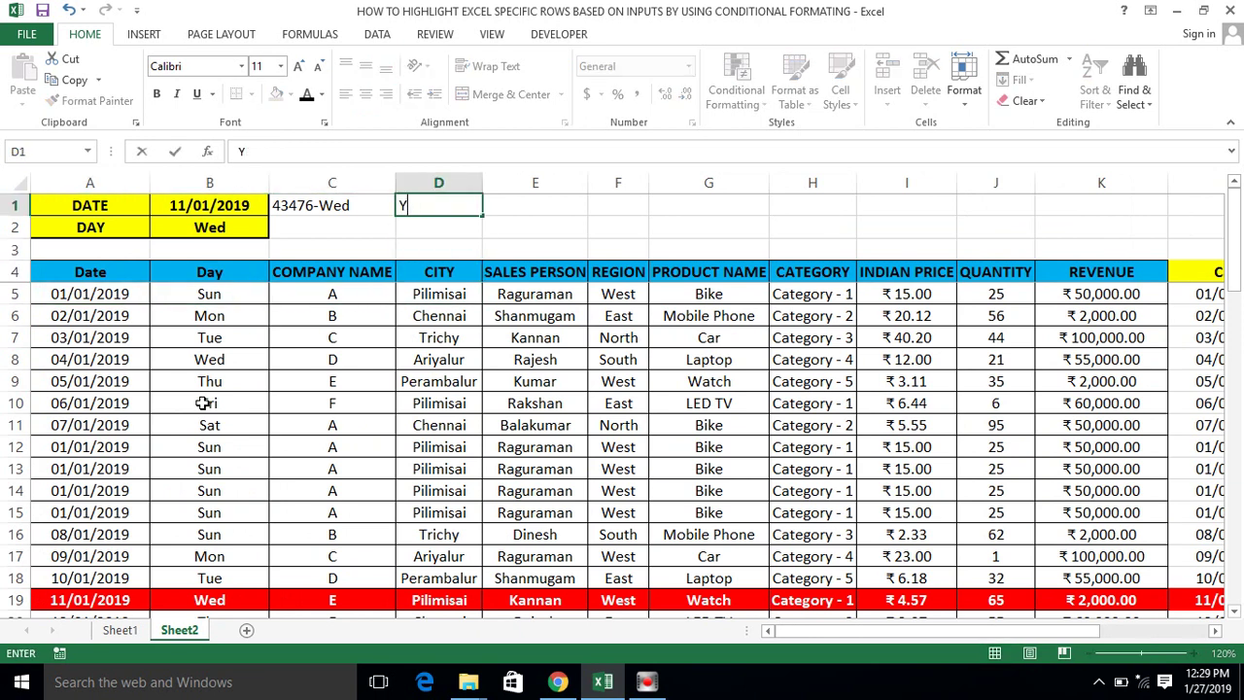
pyautogui.press('Tab')
pyautogui.press('Left')
# Select the table A5:P64 and open Conditional Formatting's Manage Rules list
pyautogui.press('Left')
pyautogui.press('Down')
pyautogui.press('Down')
pyautogui.press('Down')
pyautogui.press('Left')
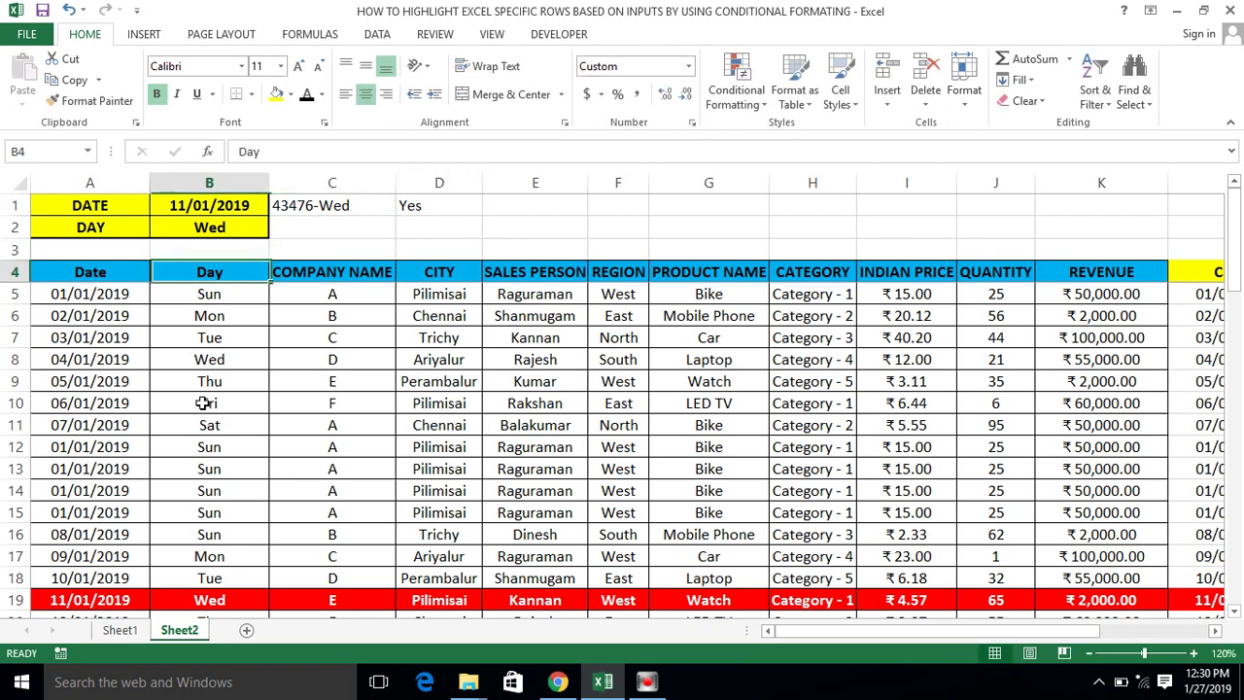
pyautogui.press('Left')
pyautogui.press('Down')
pyautogui.hotkey('shift', 'Right')
pyautogui.hotkey('shift', 'Right')
pyautogui.hotkey('shift', 'Right')
pyautogui.hotkey('shift', 'Right')
pyautogui.hotkey('shift', 'Right')
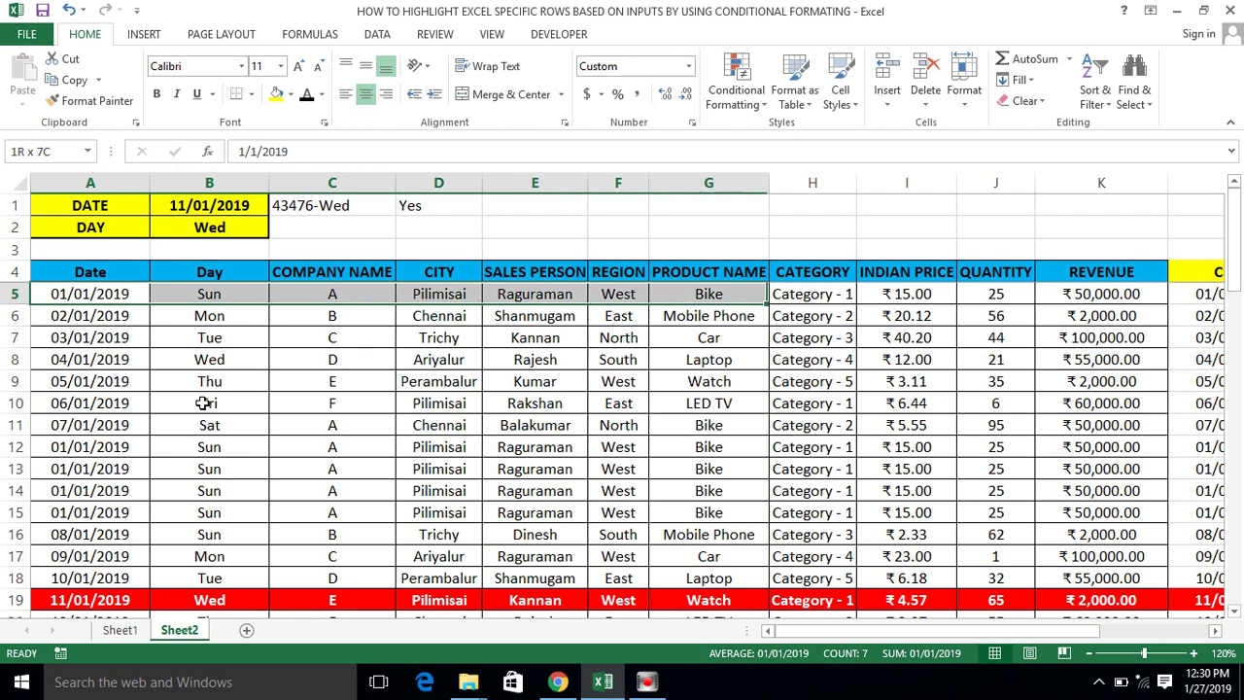
pyautogui.hotkey('shift', 'Right')
pyautogui.hotkey('shift', 'Right')
pyautogui.hotkey('shift', 'Right')
pyautogui.hotkey('shift', 'Right')
pyautogui.hotkey('shift', 'Right')
pyautogui.hotkey('shift', 'Right')
pyautogui.hotkey('shift', 'Right')
pyautogui.hotkey('shift', 'Right')
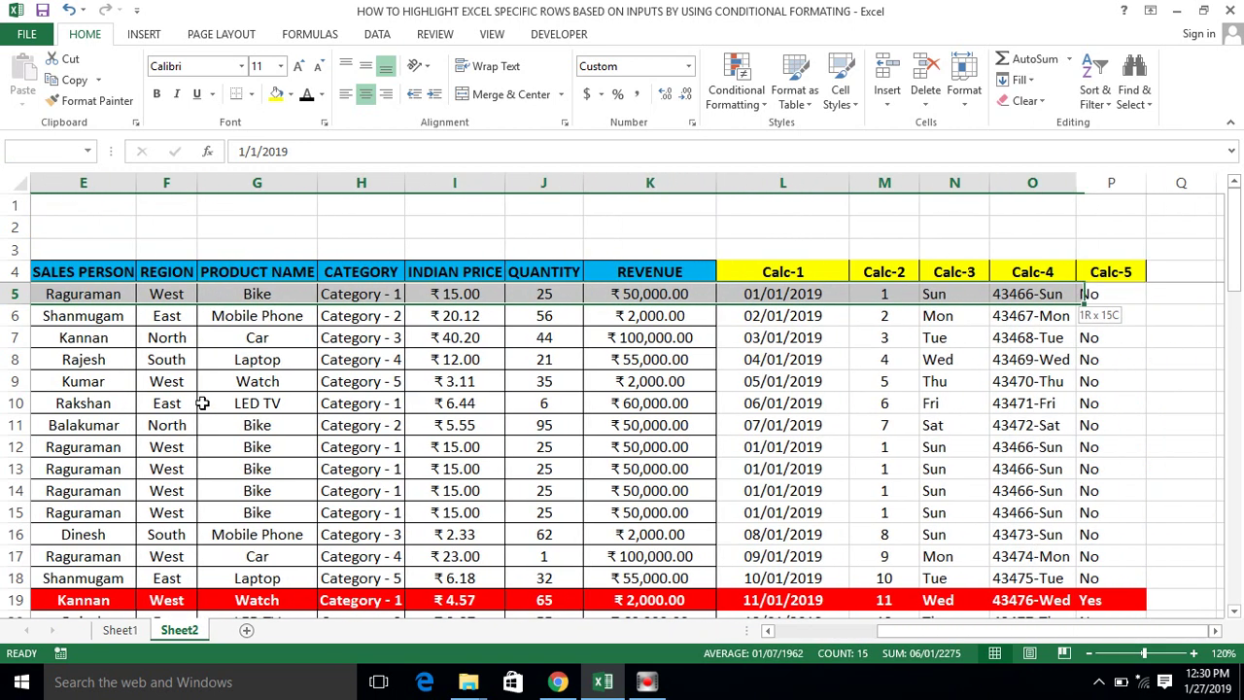
pyautogui.hotkey('ctrl', 'shift', 'Down')
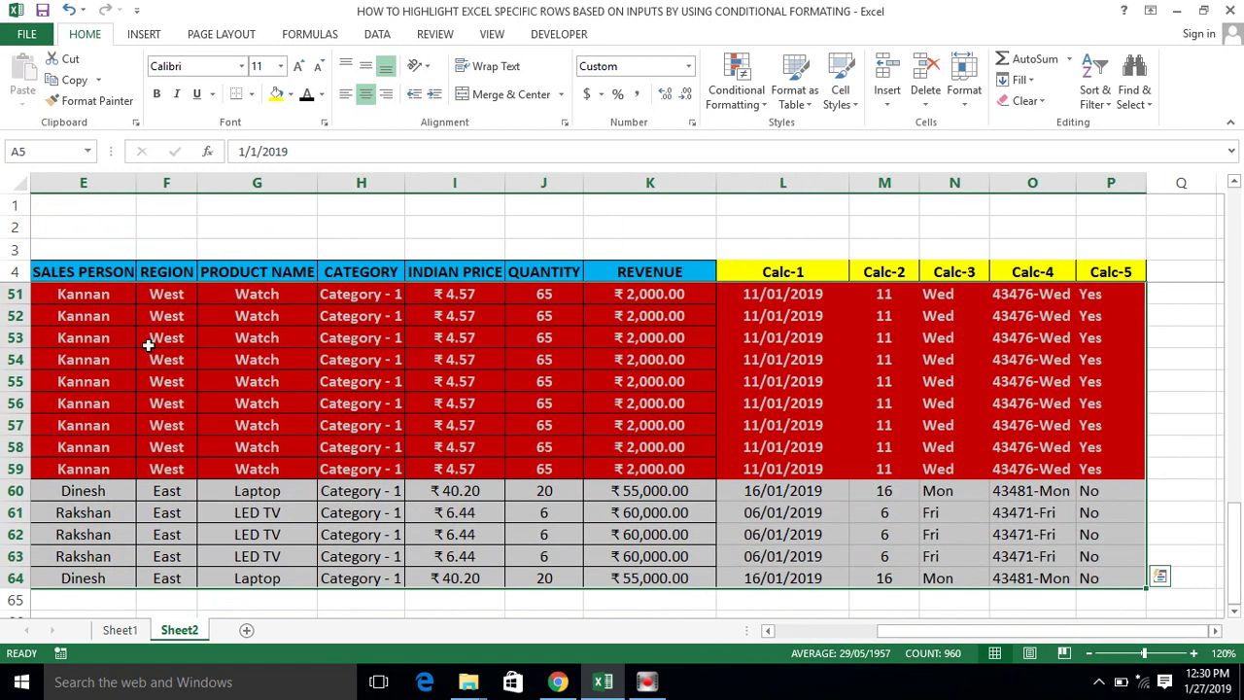
pyautogui.click(731, 102)
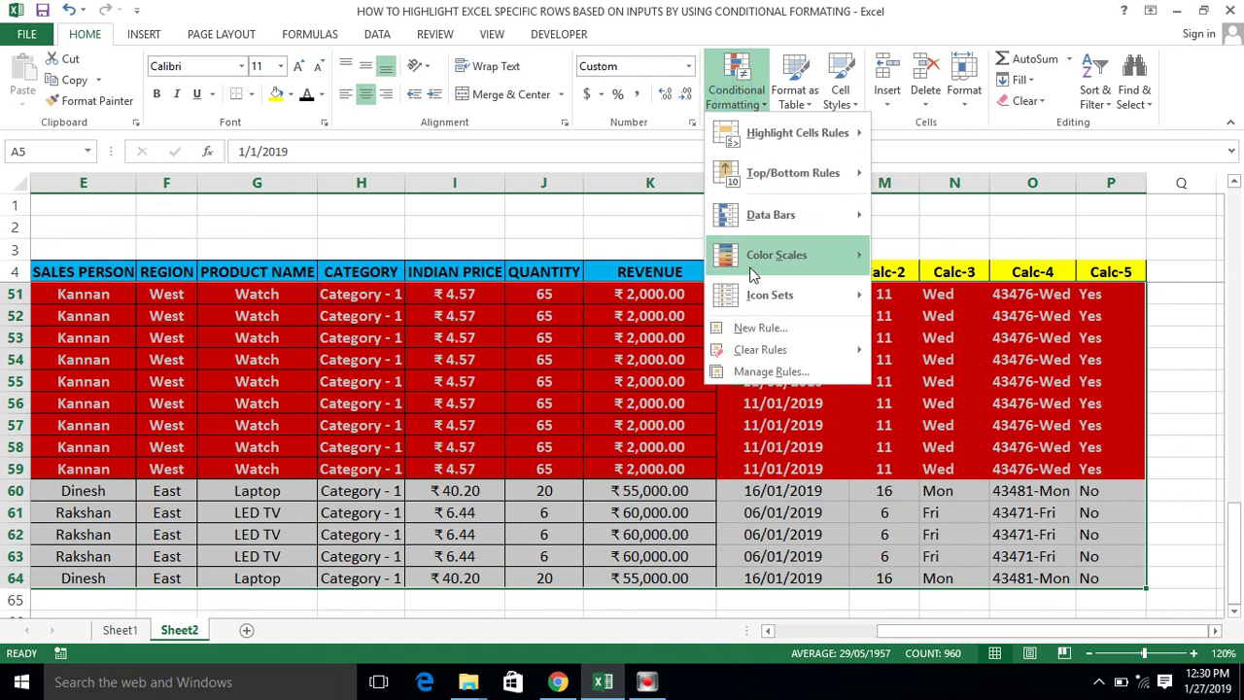
pyautogui.click(749, 375)
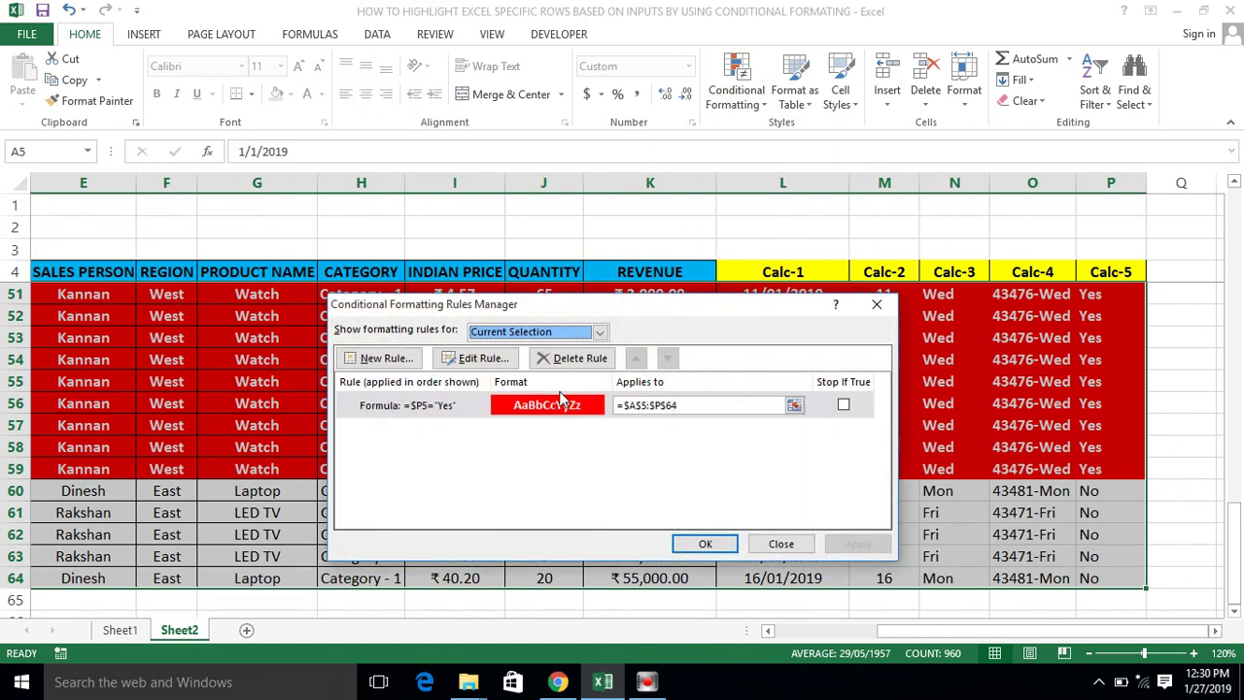
# Change the red rule's formula to =$P5=$D$1 by pointing at D1, then apply and close
pyautogui.doubleClick(515, 413)
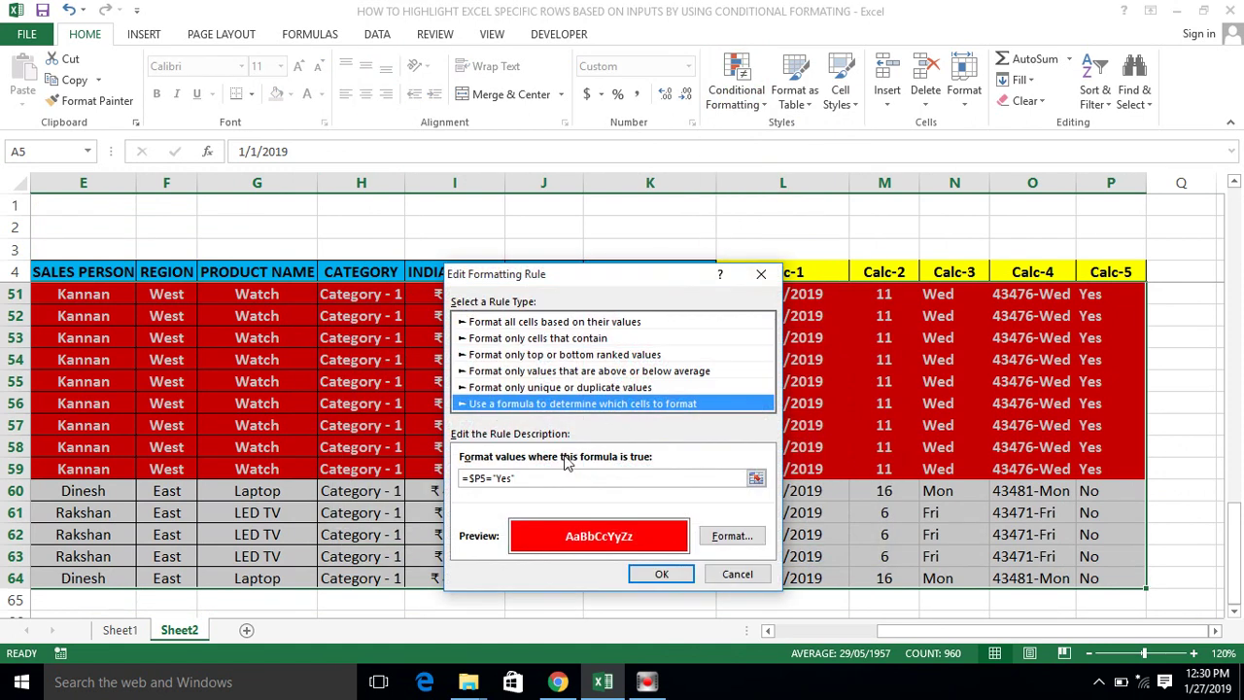
pyautogui.click(523, 480)
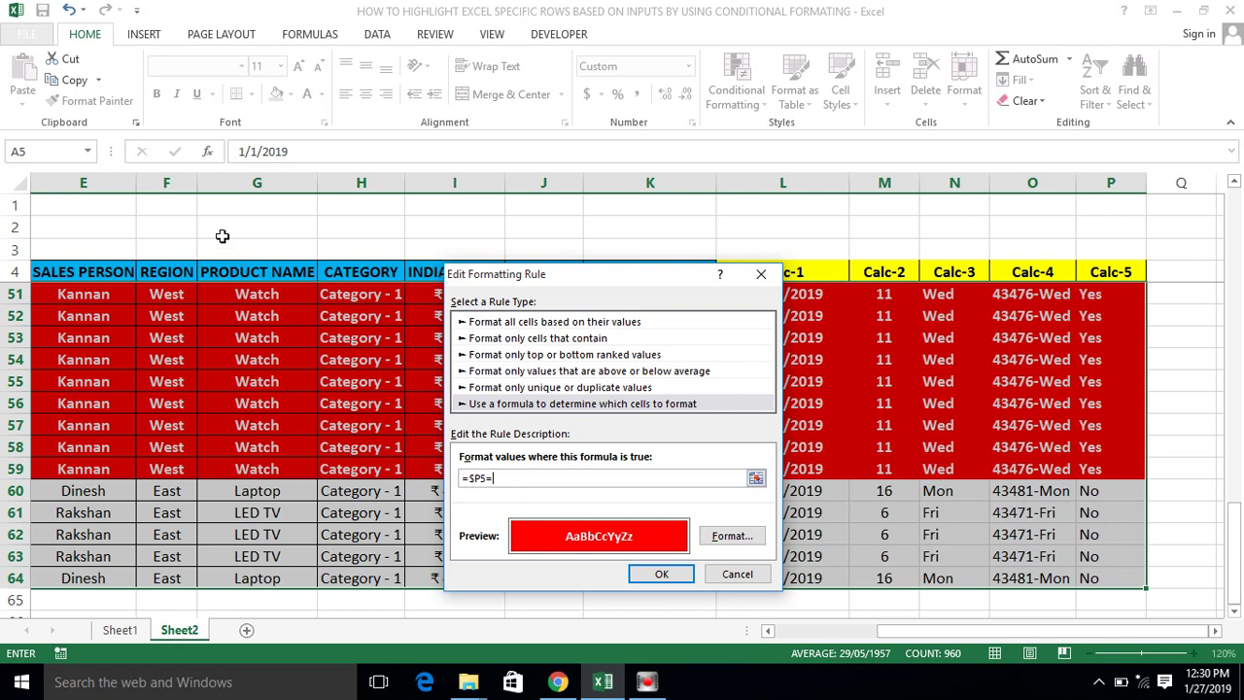
pyautogui.click(246, 208)
pyautogui.press('Home')
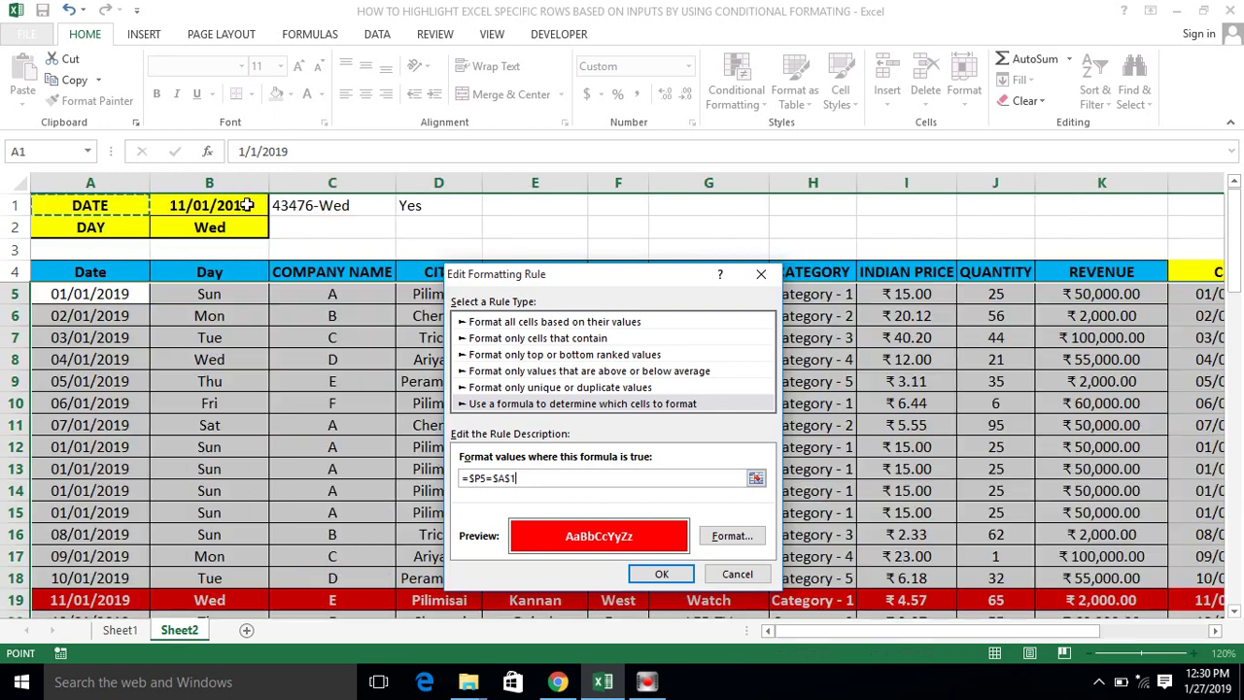
pyautogui.press('Right')
pyautogui.press('Right')
pyautogui.press('Right')
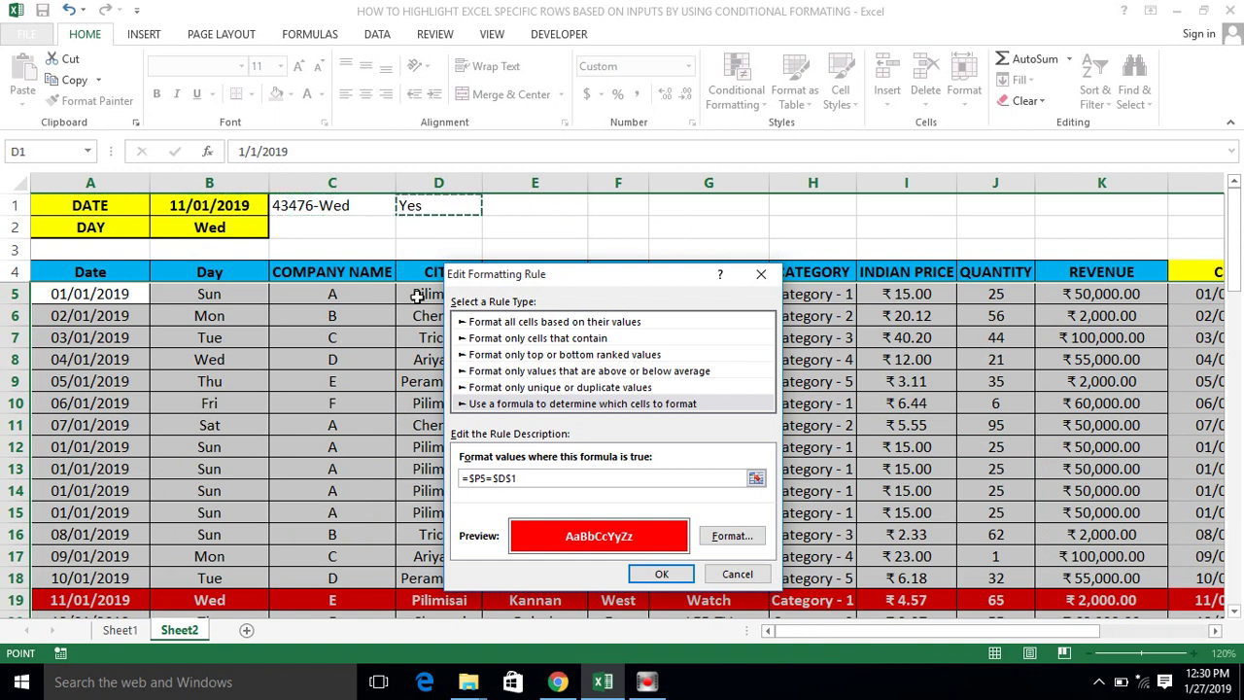
pyautogui.click(682, 577)
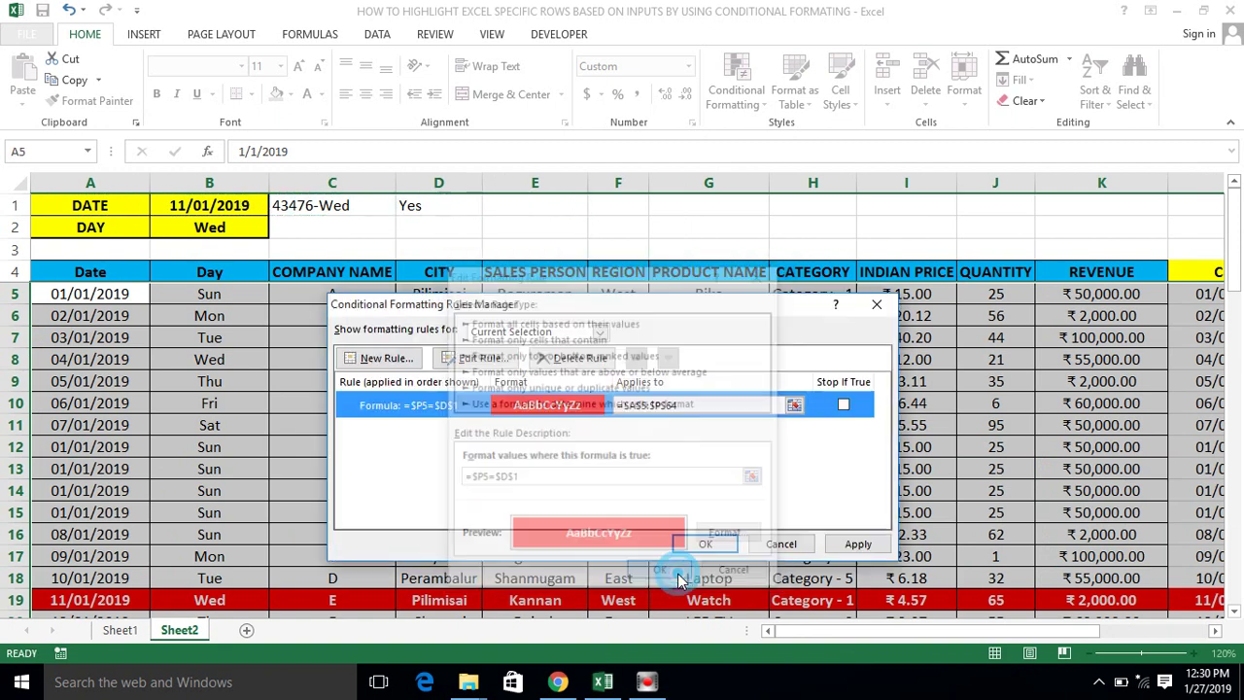
pyautogui.click(858, 546)
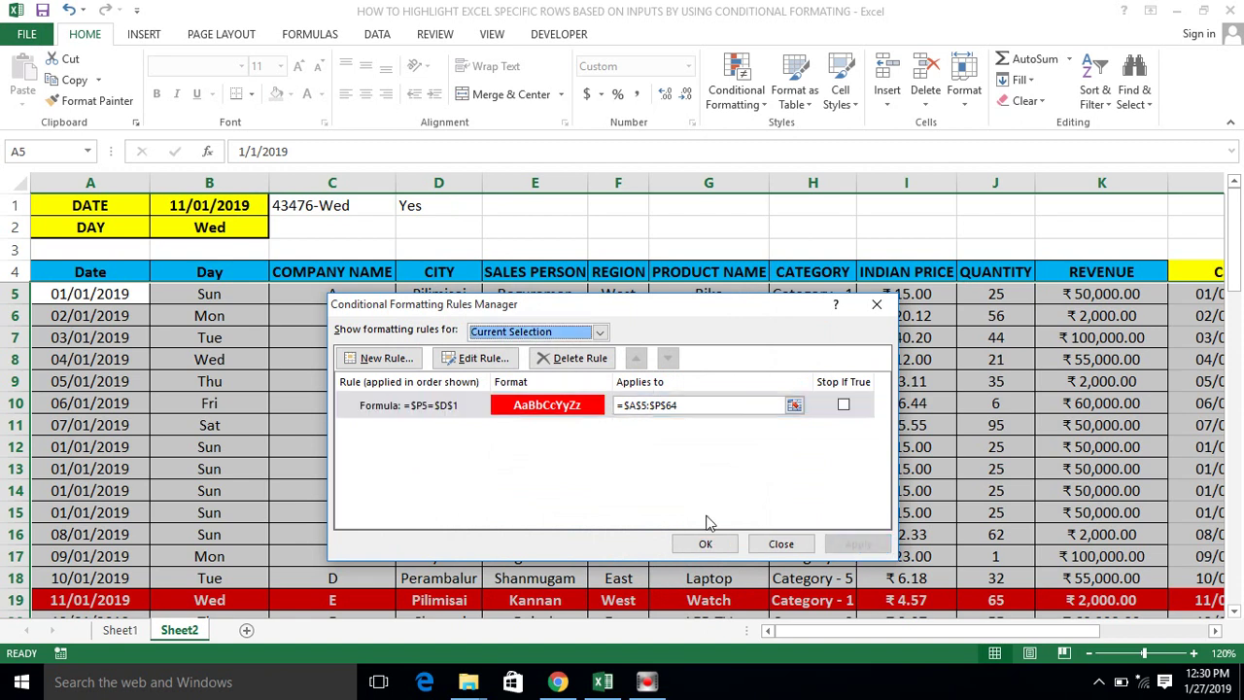
pyautogui.click(704, 545)
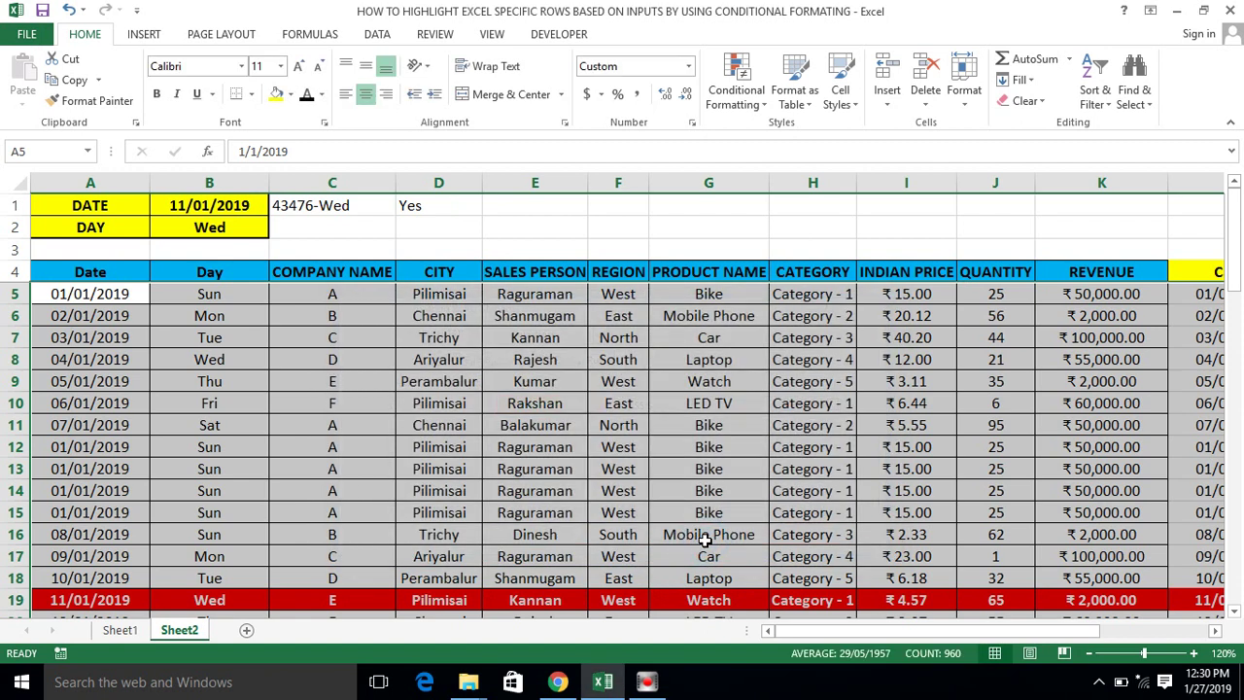
# Enter No in D1 and review the Day column to see the highlighting reverse
pyautogui.click(411, 205)
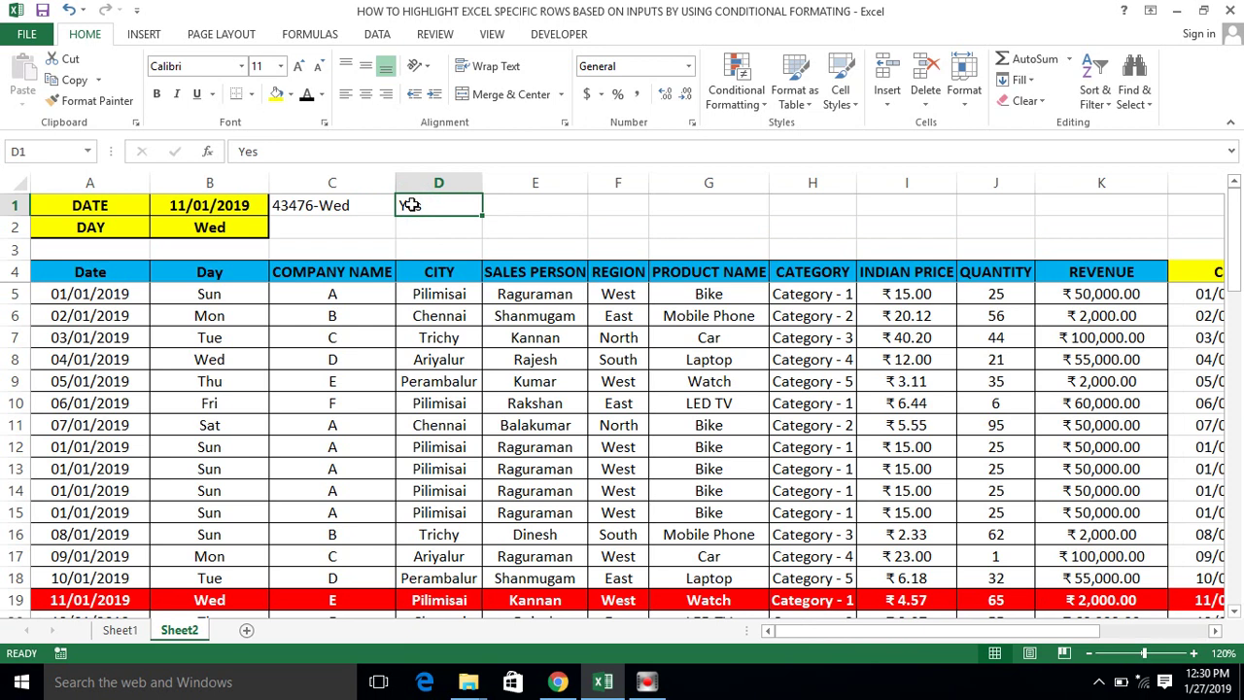
pyautogui.write('n')
pyautogui.press('Return')
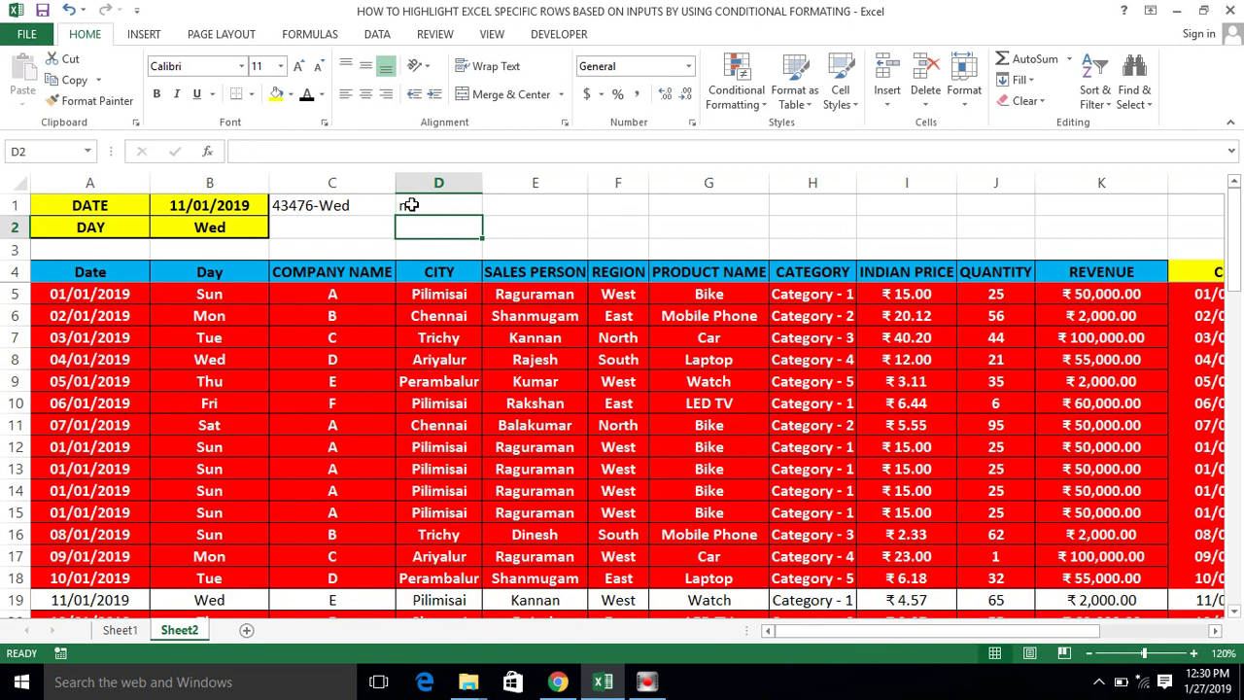
pyautogui.click(411, 205)
pyautogui.press('Down')
pyautogui.press('Down')
pyautogui.press('Down')
pyautogui.press('Down')
pyautogui.press('Left')
pyautogui.press('Left')
pyautogui.press('Down')
pyautogui.press('Down')
pyautogui.press('Down')
pyautogui.press('Down')
pyautogui.press('Down')
pyautogui.press('Down')
pyautogui.press('Down')
pyautogui.press('Down')
pyautogui.press('Down')
pyautogui.press('Down')
pyautogui.press('Down')
pyautogui.press('Down')
pyautogui.press('Down')
pyautogui.press('Down')
pyautogui.press('Down')
pyautogui.press('Down')
pyautogui.press('Down')
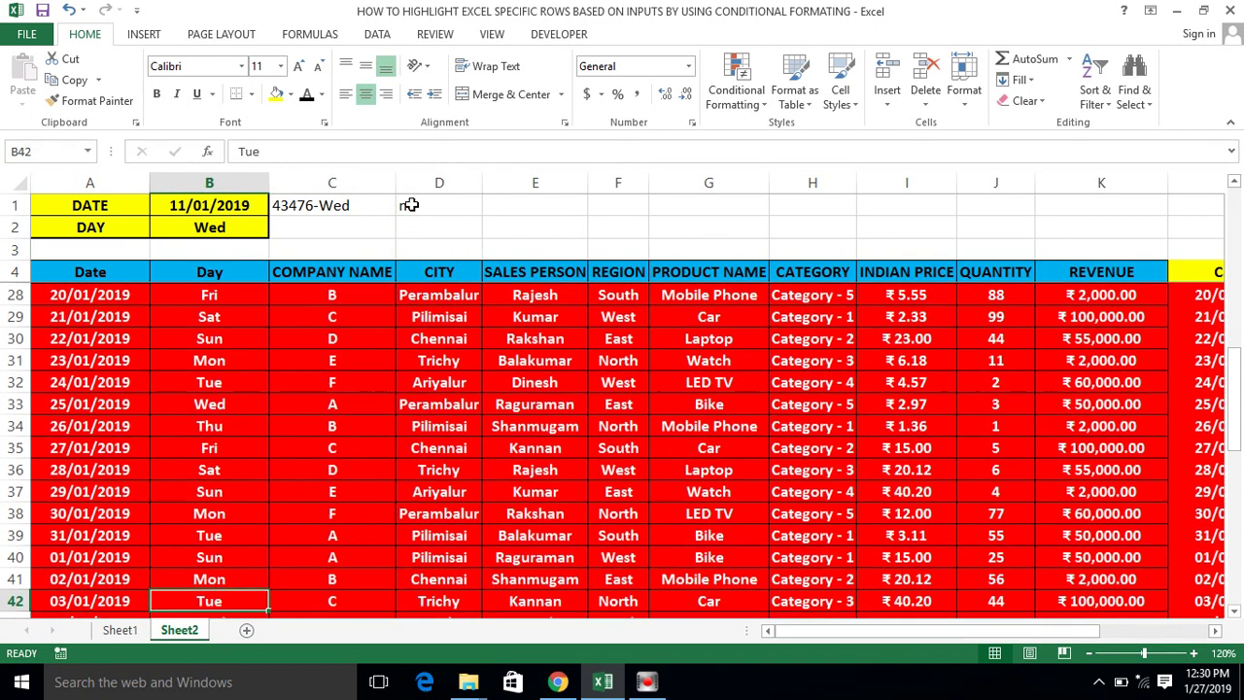
pyautogui.press('Down')
pyautogui.press('Down')
pyautogui.press('Down')
pyautogui.press('Down')
pyautogui.press('Down')
pyautogui.press('Down')
pyautogui.hotkey('ctrl', 'Up')
pyautogui.hotkey('ctrl', 'Up')
pyautogui.press('Up')
pyautogui.press('Up')
pyautogui.press('Up')
pyautogui.press('Down')
pyautogui.press('Down')
pyautogui.press('Down')
pyautogui.press('Down')
pyautogui.press('Down')
# Restore Yes in D1
pyautogui.press('Up')
pyautogui.press('Up')
pyautogui.press('Up')
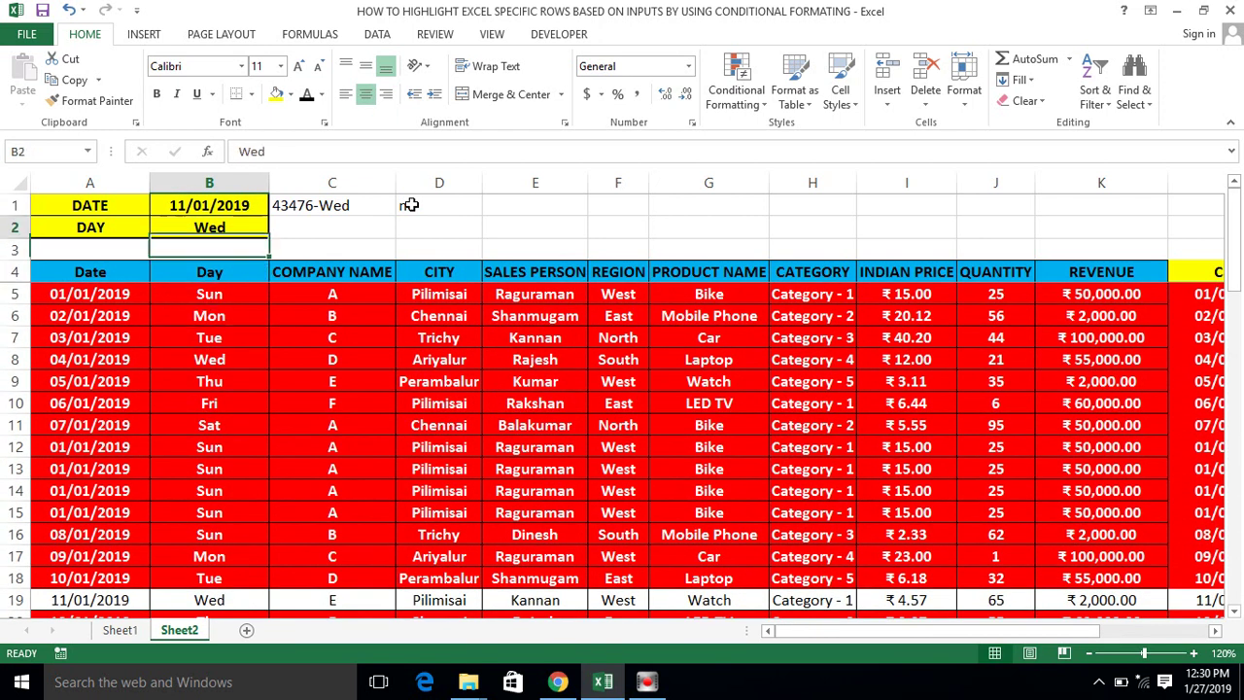
pyautogui.press('Up')
pyautogui.press('Up')
pyautogui.press('Right')
pyautogui.press('Right')
pyautogui.write('Yes')
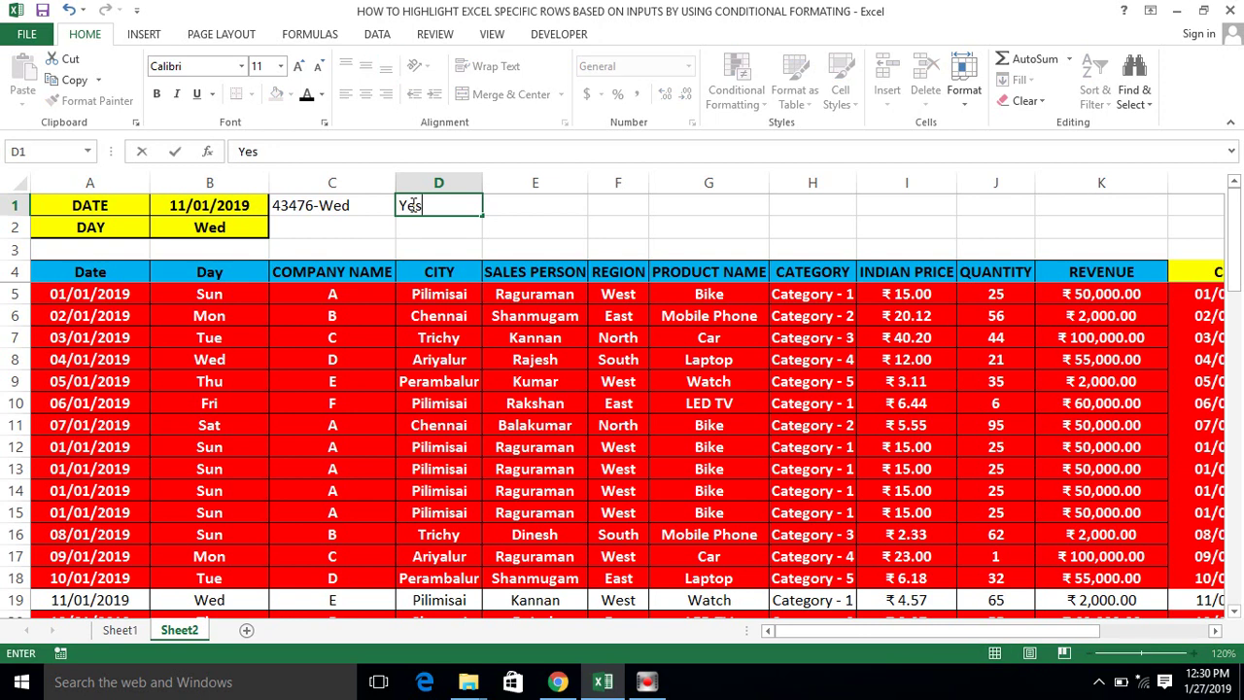
pyautogui.press('Return')
# Inspect the COMPANY NAME and Day rows, then switch D1 to No again
pyautogui.click(332, 345)
pyautogui.press('Down')
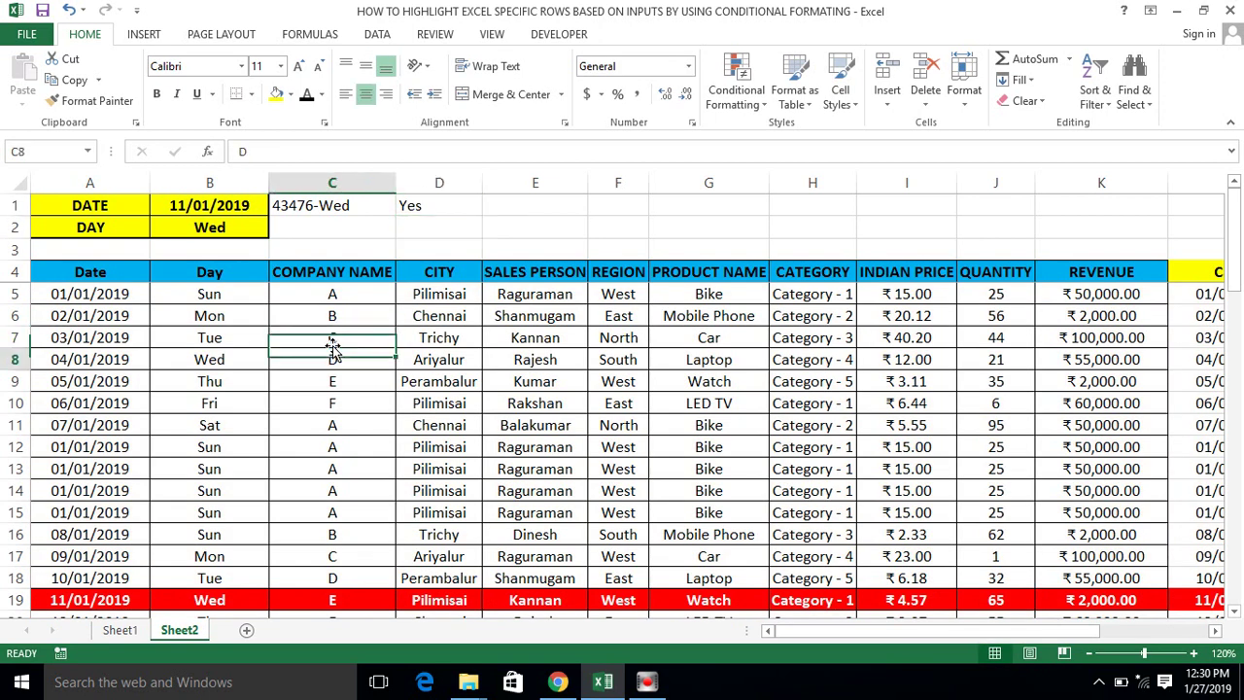
pyautogui.press('Down')
pyautogui.press('Down')
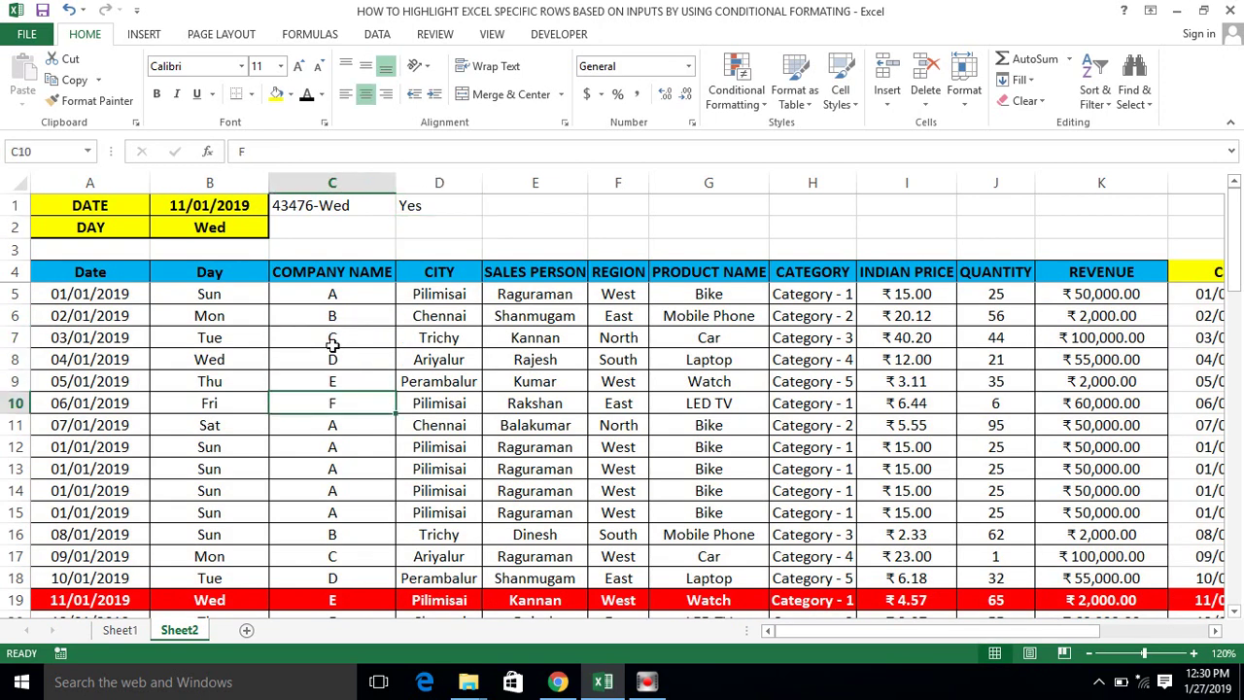
pyautogui.press('Down')
pyautogui.press('Left')
pyautogui.press('Down')
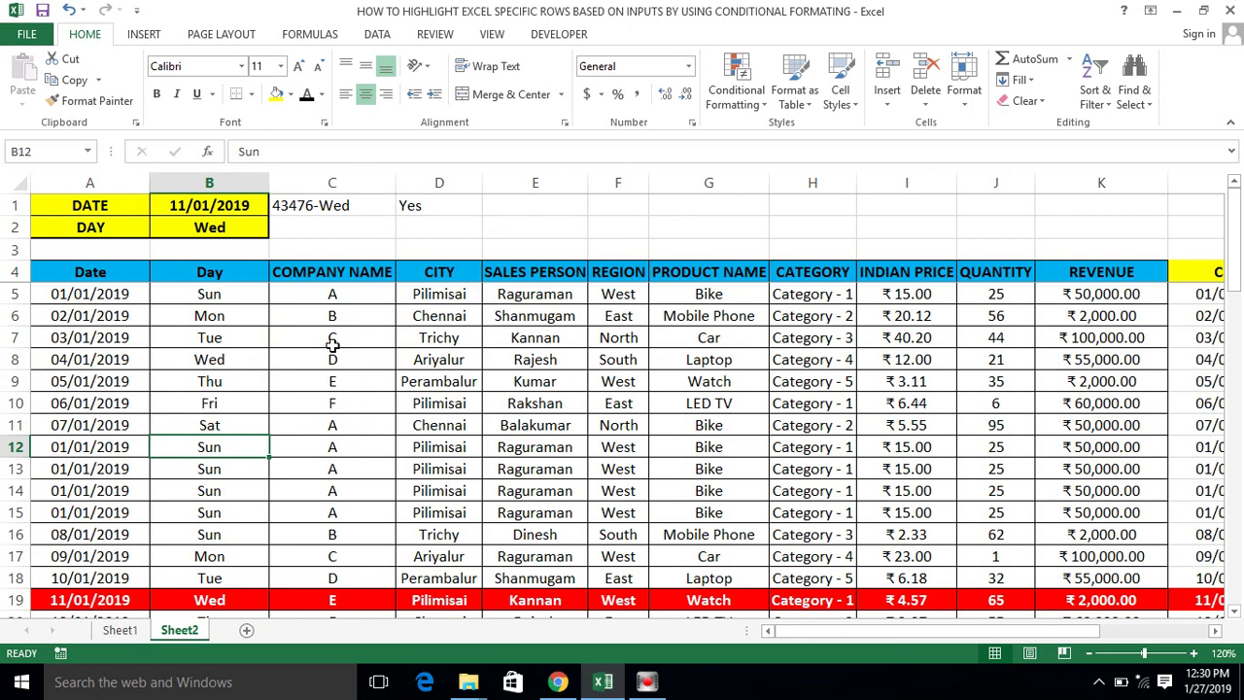
pyautogui.press('Up')
pyautogui.press('Up')
pyautogui.press('Up')
pyautogui.press('Right')
pyautogui.press('Right')
pyautogui.write('N')
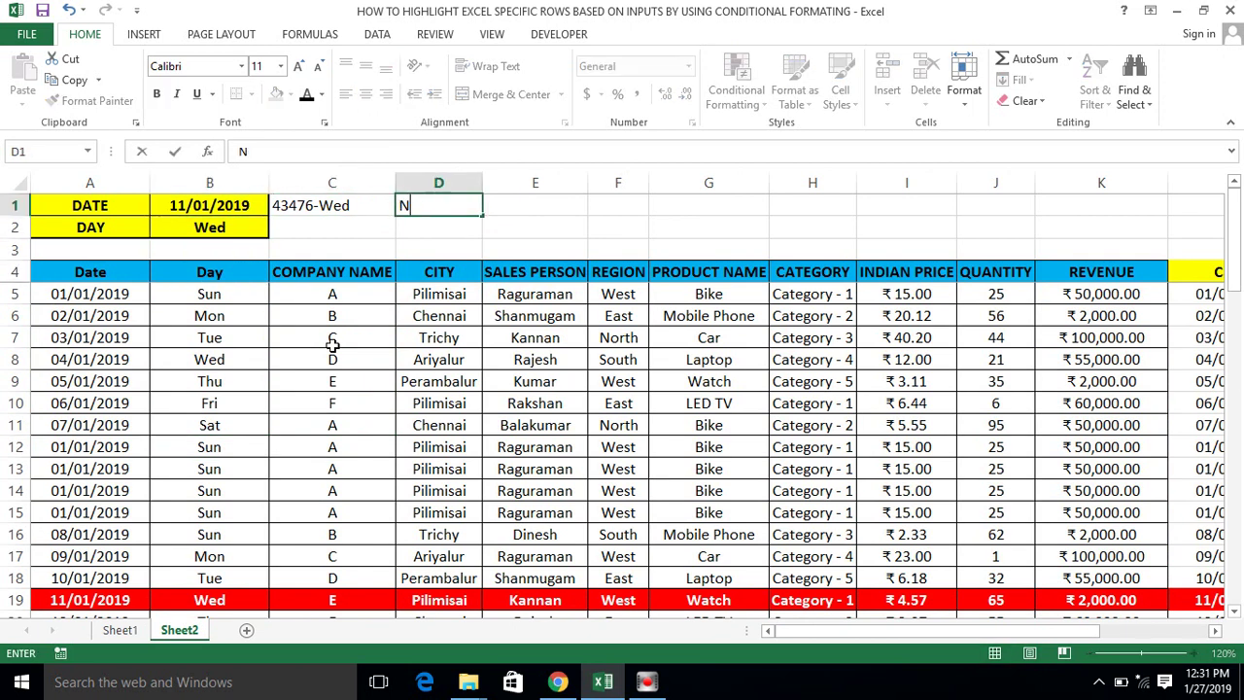
pyautogui.press('Return')
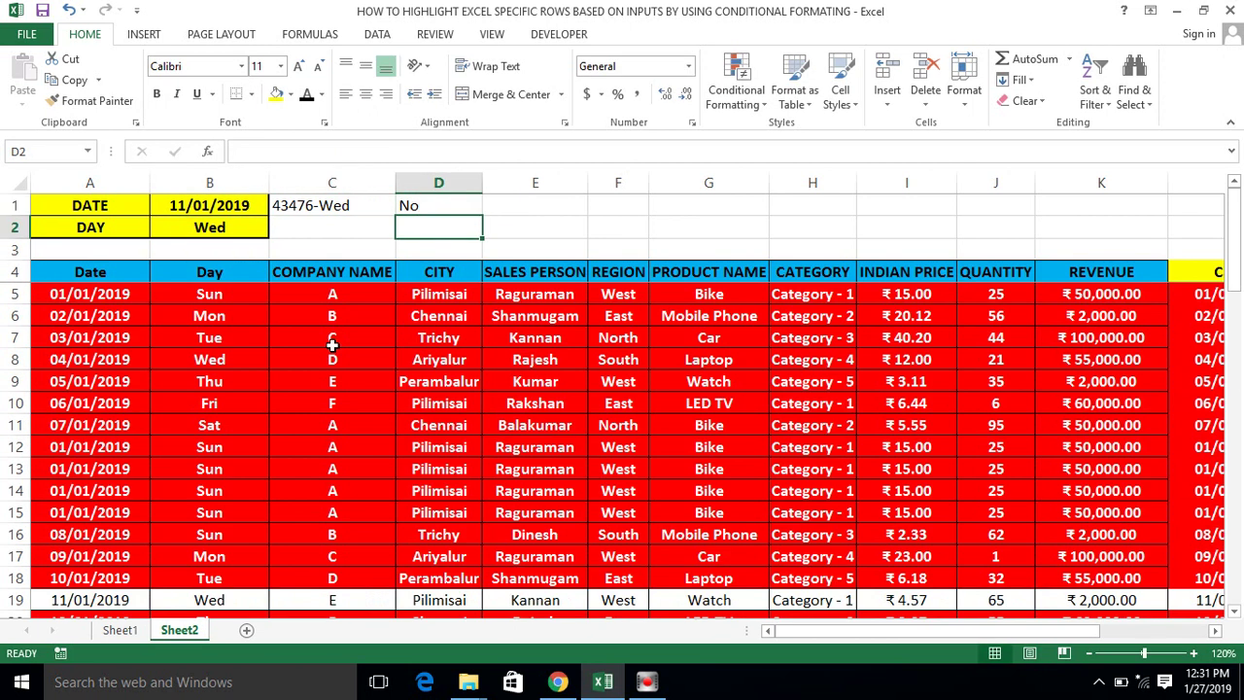
# Check the CITY column and C1 formula, then set D1 back to Yes so only row 19 is red
pyautogui.press('Down')
pyautogui.press('Down')
pyautogui.press('Down')
pyautogui.press('Down')
pyautogui.press('Down')
pyautogui.press('Left')
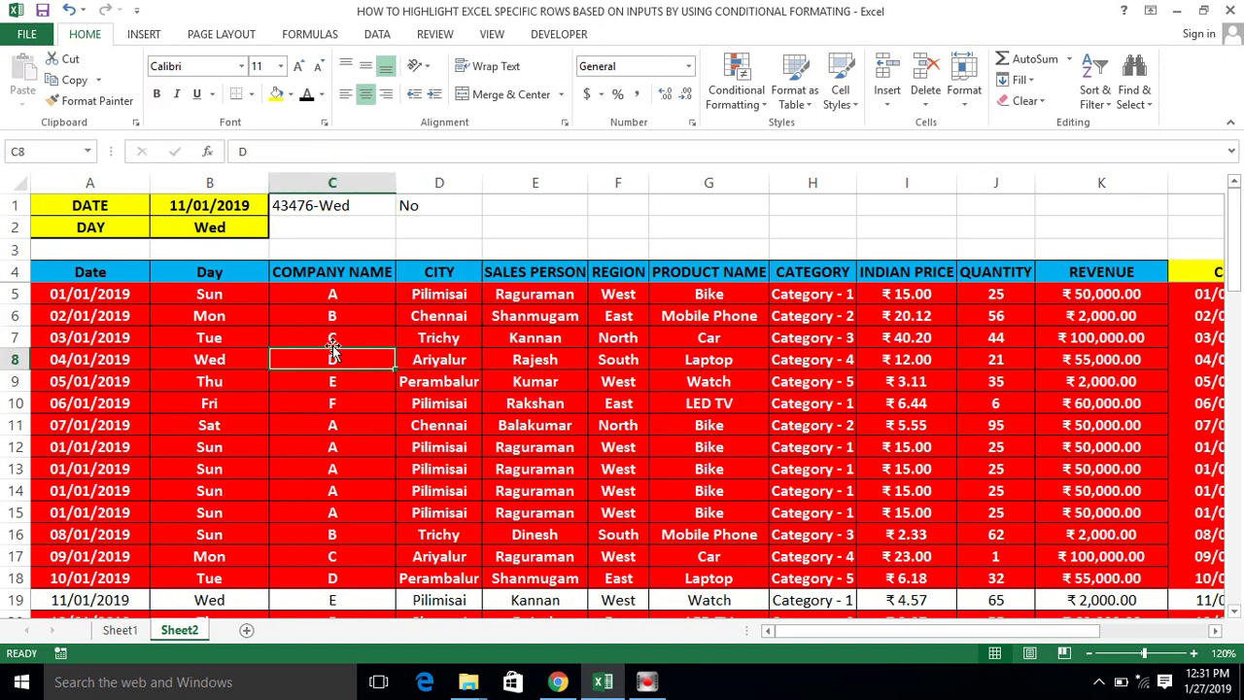
pyautogui.press('Right')
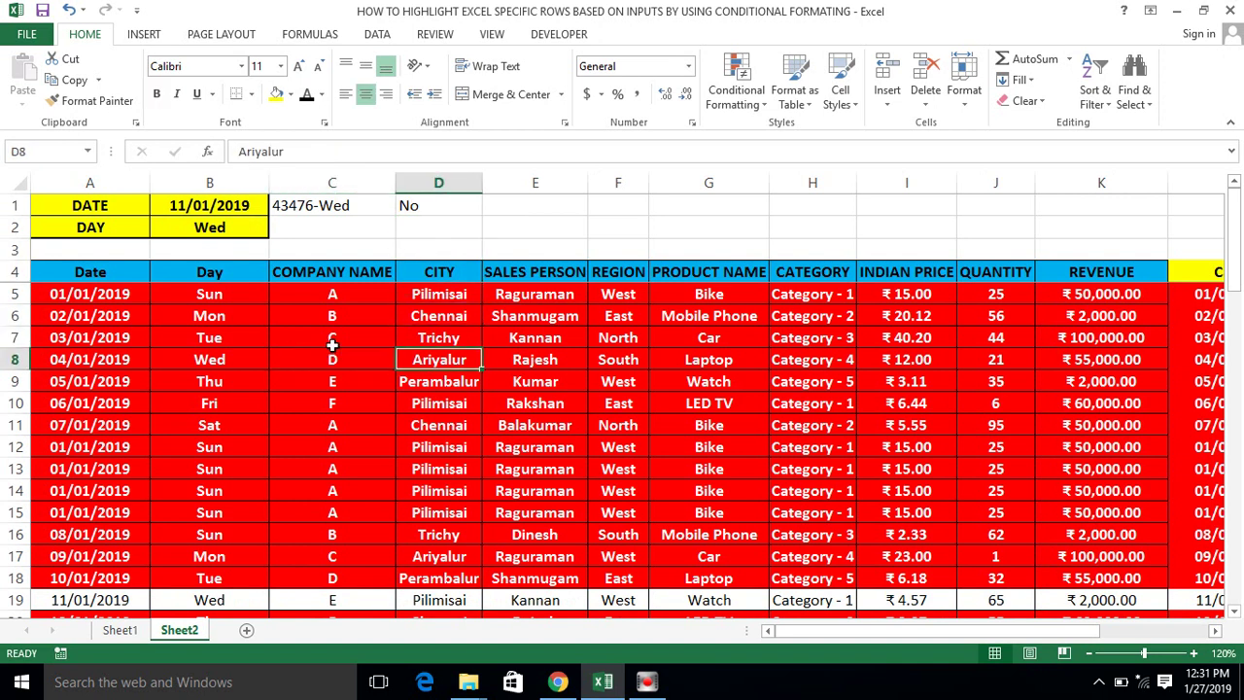
pyautogui.press('Up')
pyautogui.press('Up')
pyautogui.press('Up')
pyautogui.press('Down')
pyautogui.press('Up')
pyautogui.press('Left')
pyautogui.press('Right')
pyautogui.write('Ye')
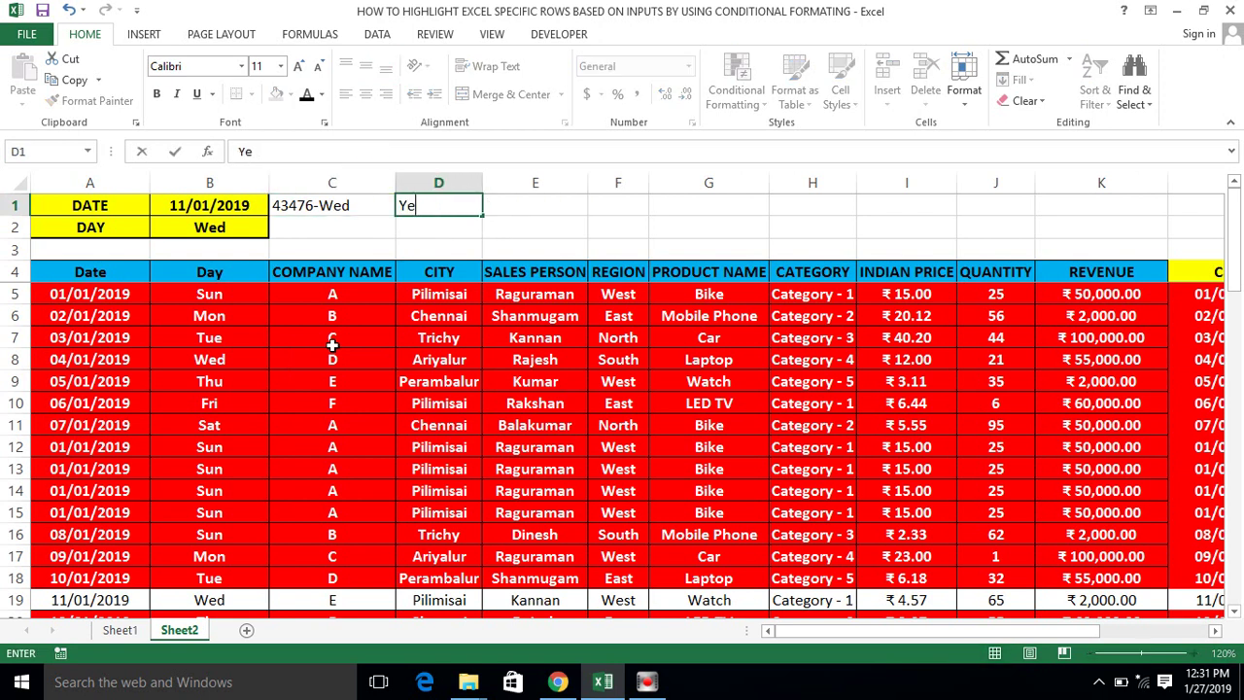
pyautogui.press('Return')
pyautogui.press('Up')
pyautogui.press('Left')
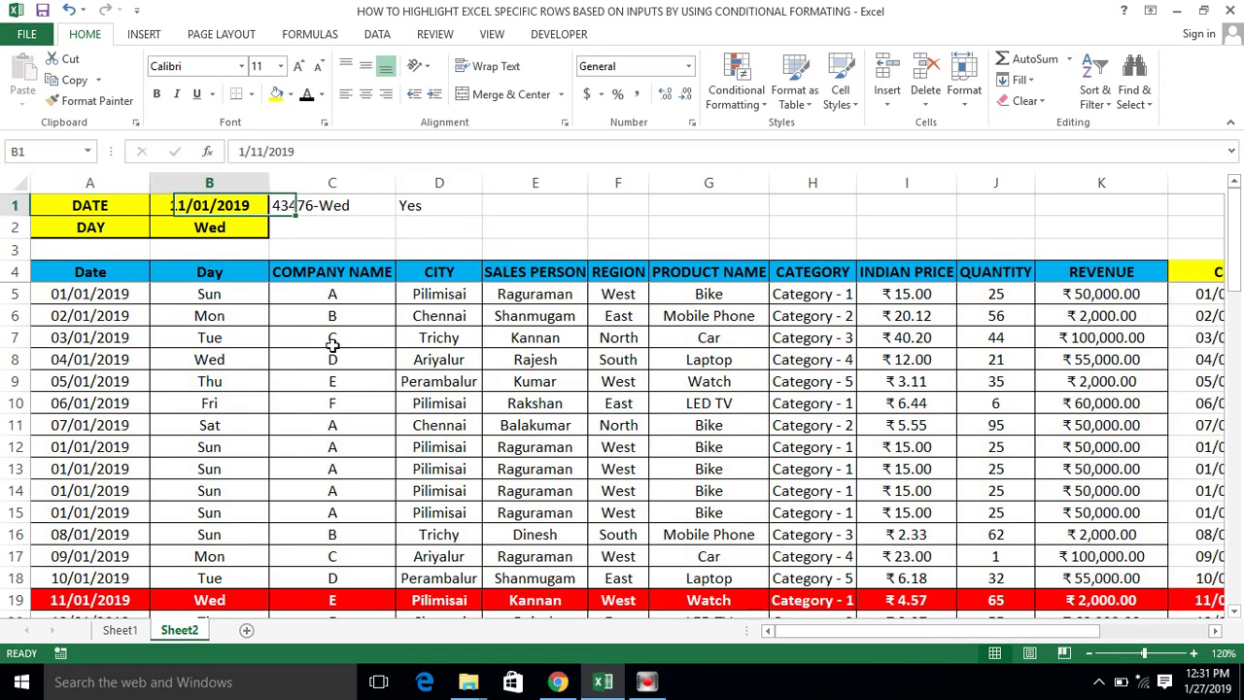
pyautogui.hotkey('shift', 'Right')
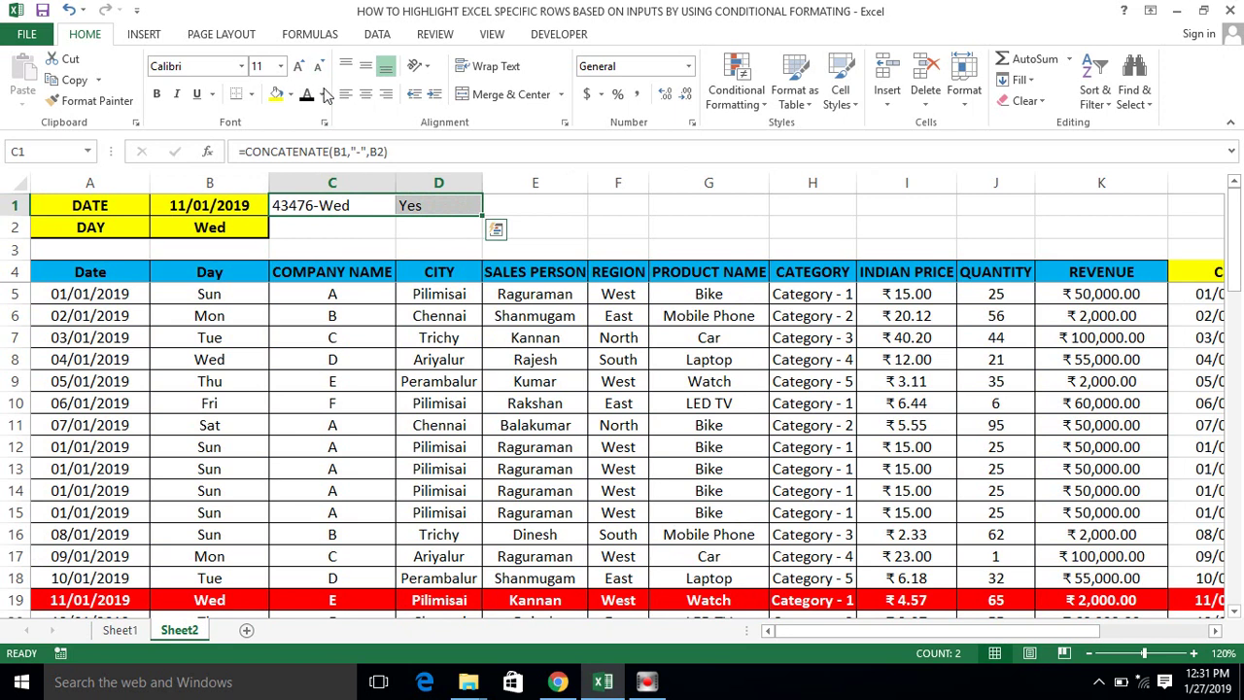
# Turn the C1:D1 helper text white and hide columns L:P (Calc-1 to Calc-5)
pyautogui.click(327, 94)
pyautogui.click(307, 151)
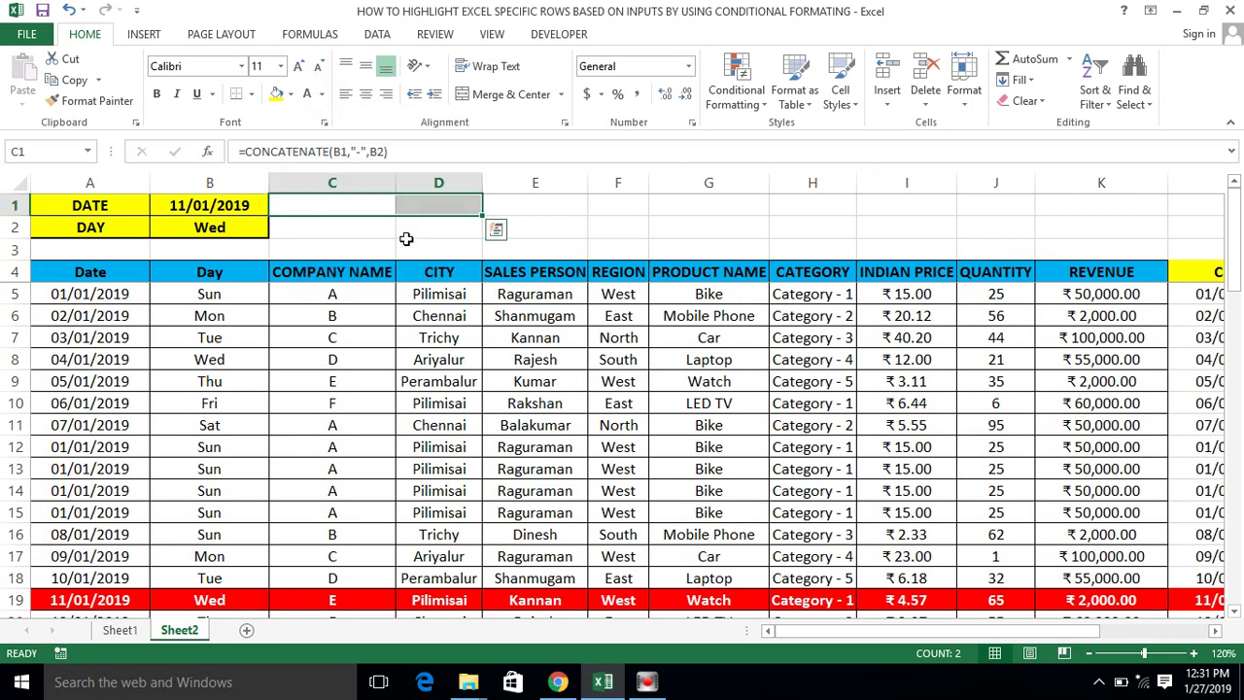
pyautogui.press('Right')
pyautogui.press('Down')
pyautogui.press('Down')
pyautogui.press('Down')
pyautogui.hotkey('ctrl', 'Right')
pyautogui.press('Right')
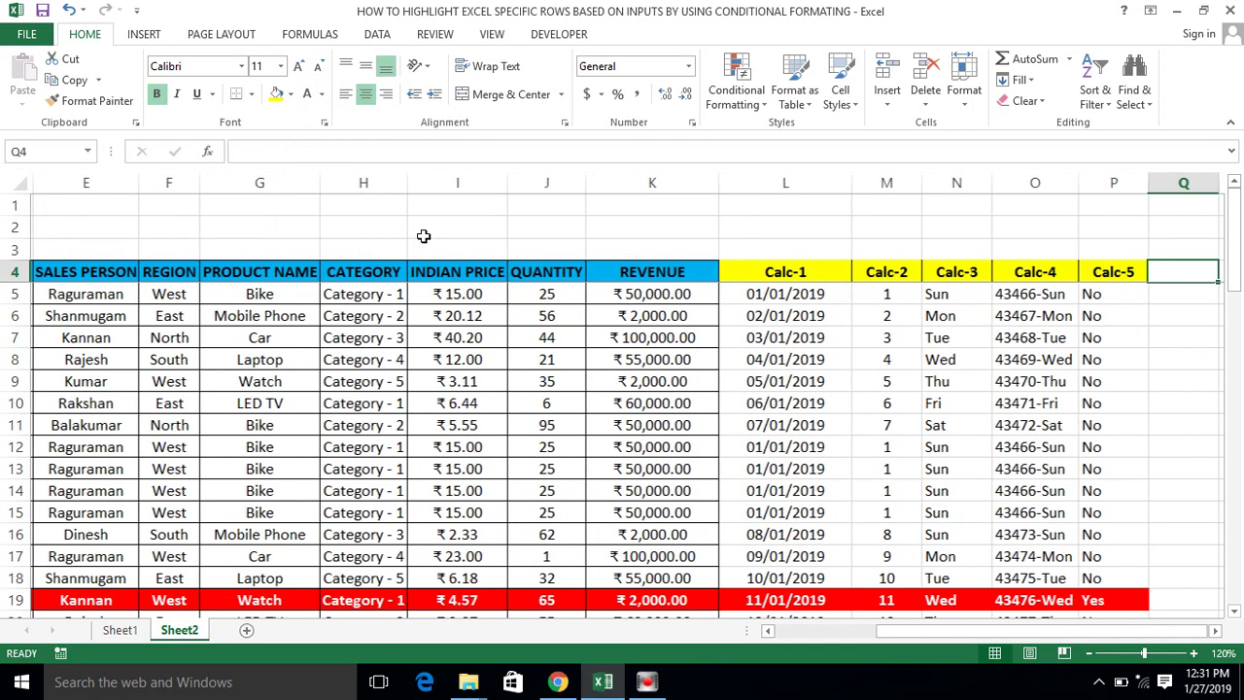
pyautogui.press('Left')
pyautogui.press('Left')
pyautogui.press('Left')
pyautogui.press('Left')
pyautogui.press('Left')
pyautogui.press('Right')
pyautogui.hotkey('ctrl', 'space')
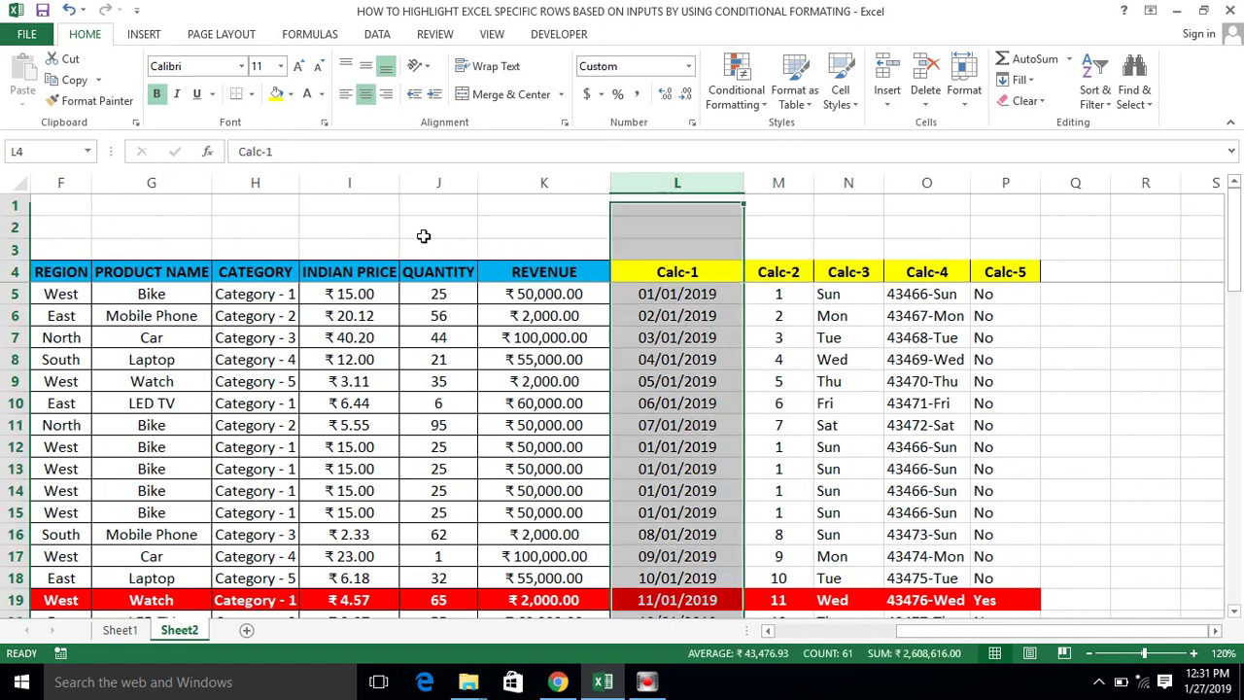
pyautogui.hotkey('shift', 'Right')
pyautogui.hotkey('shift', 'Right')
pyautogui.hotkey('shift', 'Right')
pyautogui.hotkey('shift', 'Right')
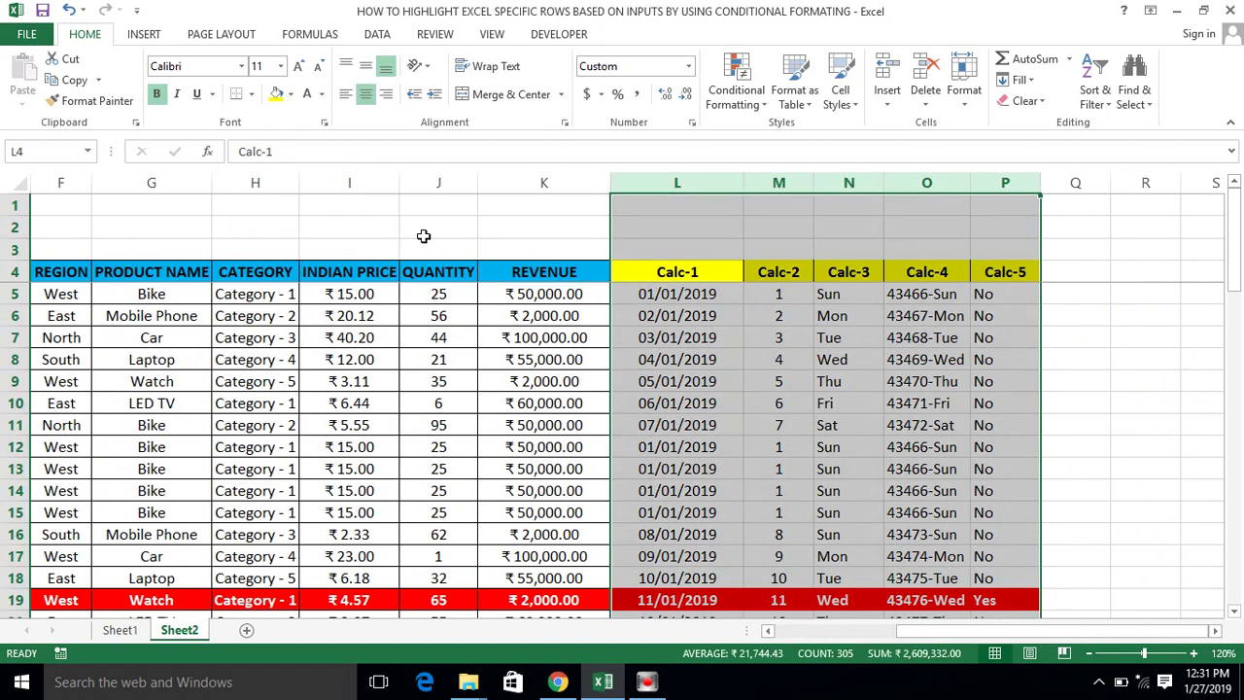
pyautogui.hotkey('shift', 'F10')
pyautogui.press('h')
# Return to the top of the sheet and confirm the C1 formula is now invisible
pyautogui.hotkey('ctrl', 'Home')
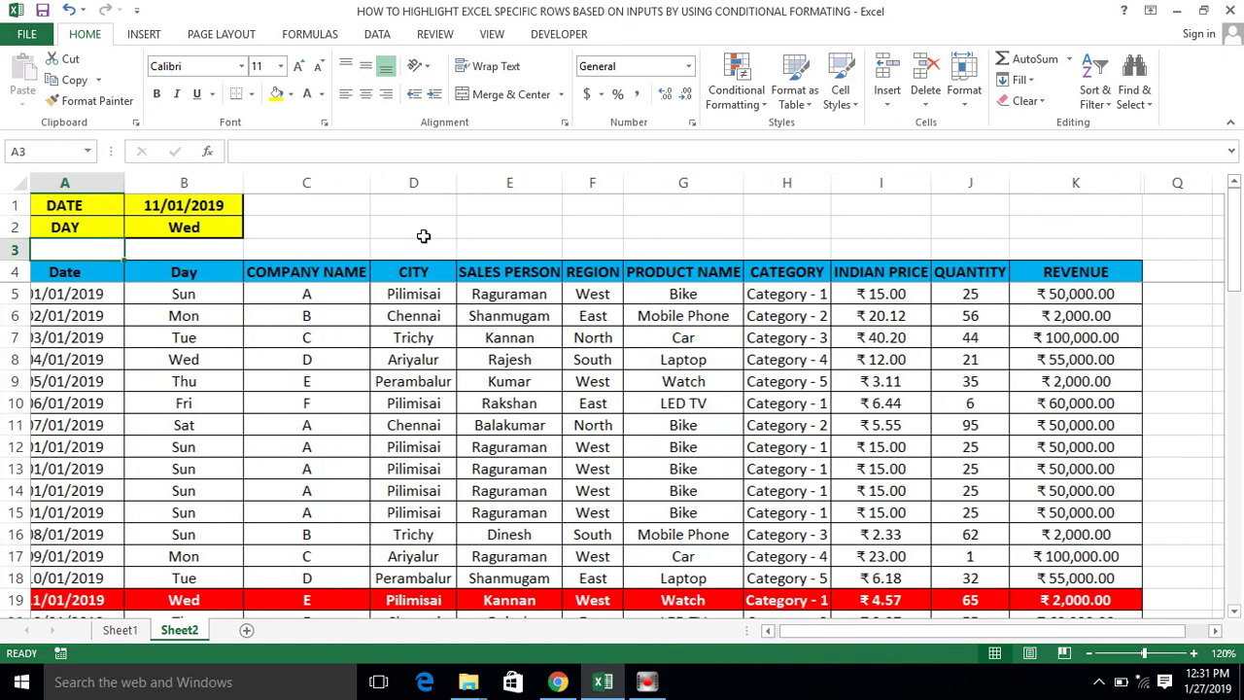
pyautogui.press('Down')
pyautogui.press('Down')
pyautogui.press('Down')
pyautogui.hotkey('ctrl', 'c')
pyautogui.press('Escape')
pyautogui.press('Right')
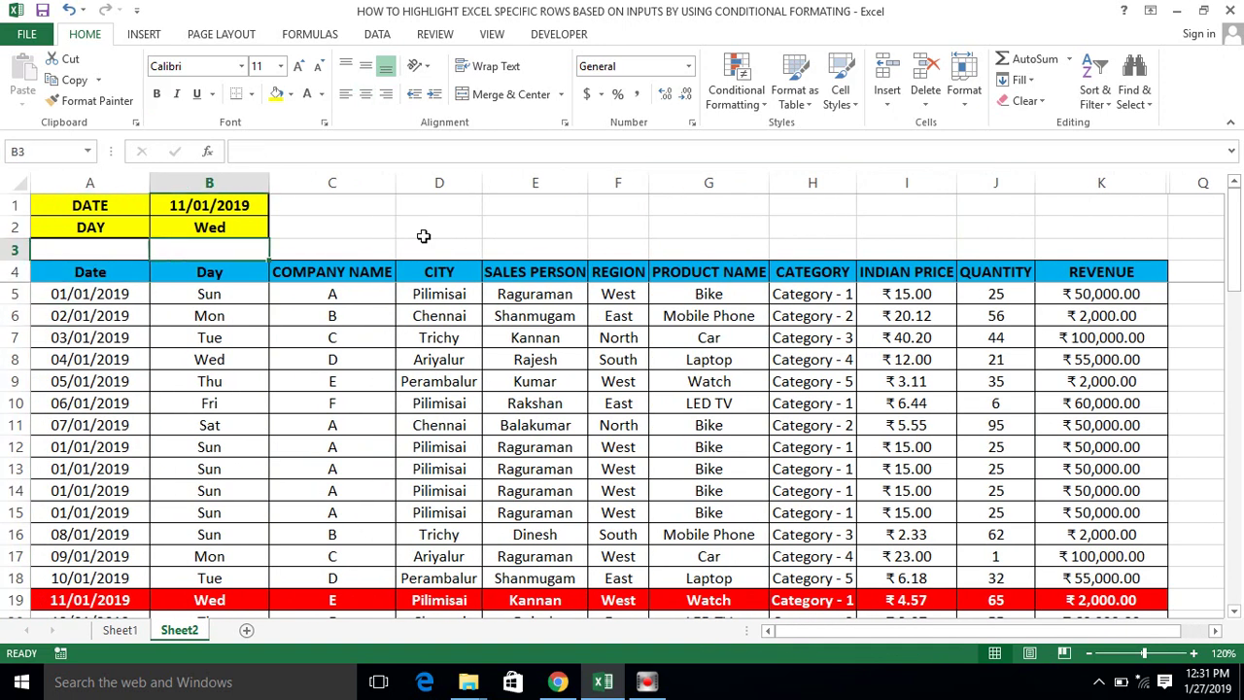
pyautogui.press('Up')
pyautogui.press('Up')
pyautogui.press('Up')
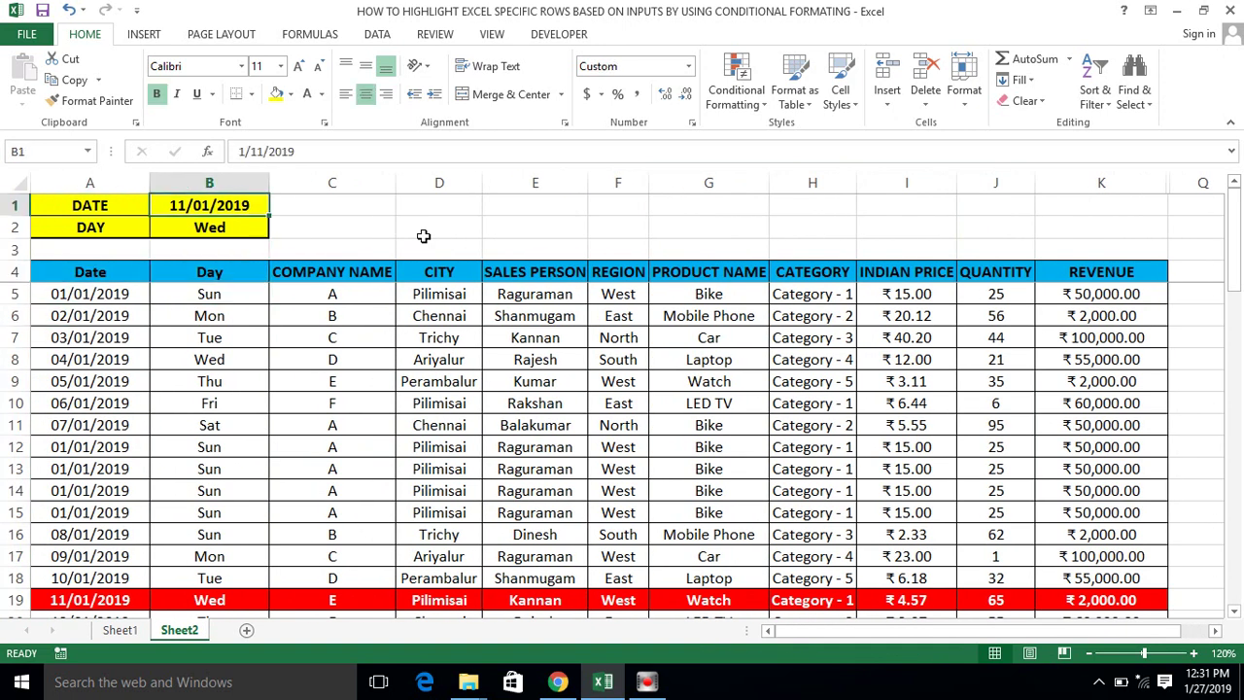
pyautogui.press('Right')
pyautogui.press('Left')
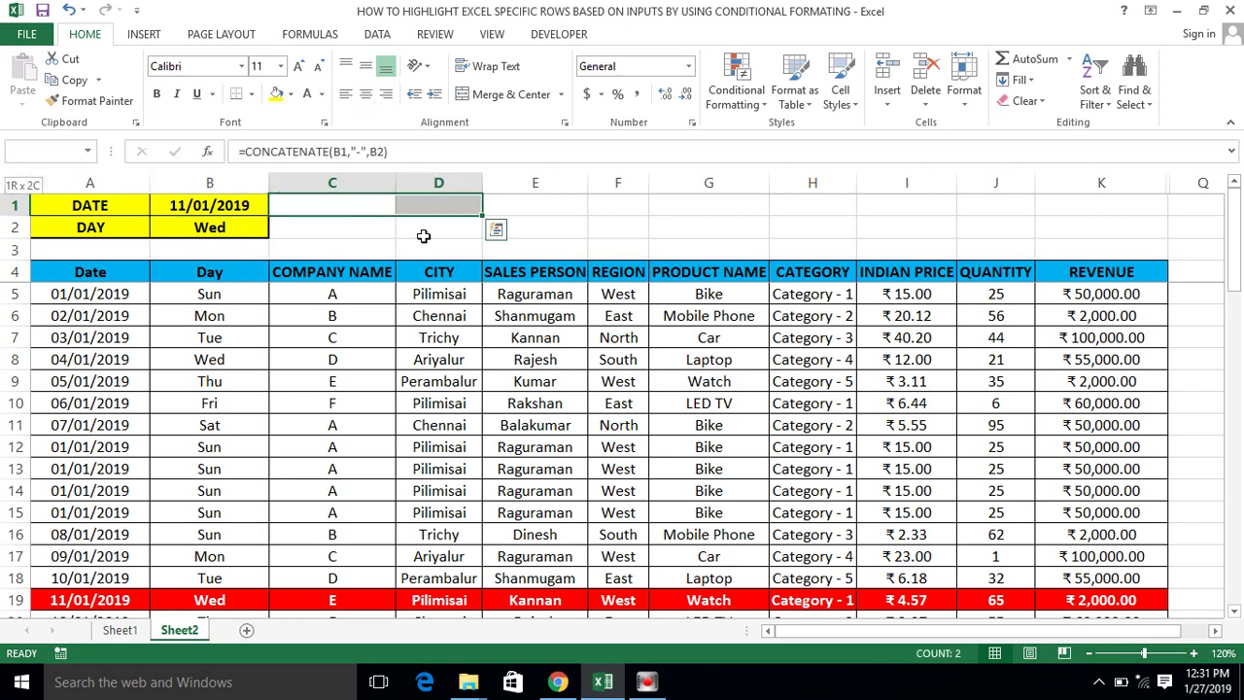
pyautogui.hotkey('shift', 'Right')
pyautogui.hotkey('shift', 'Left')
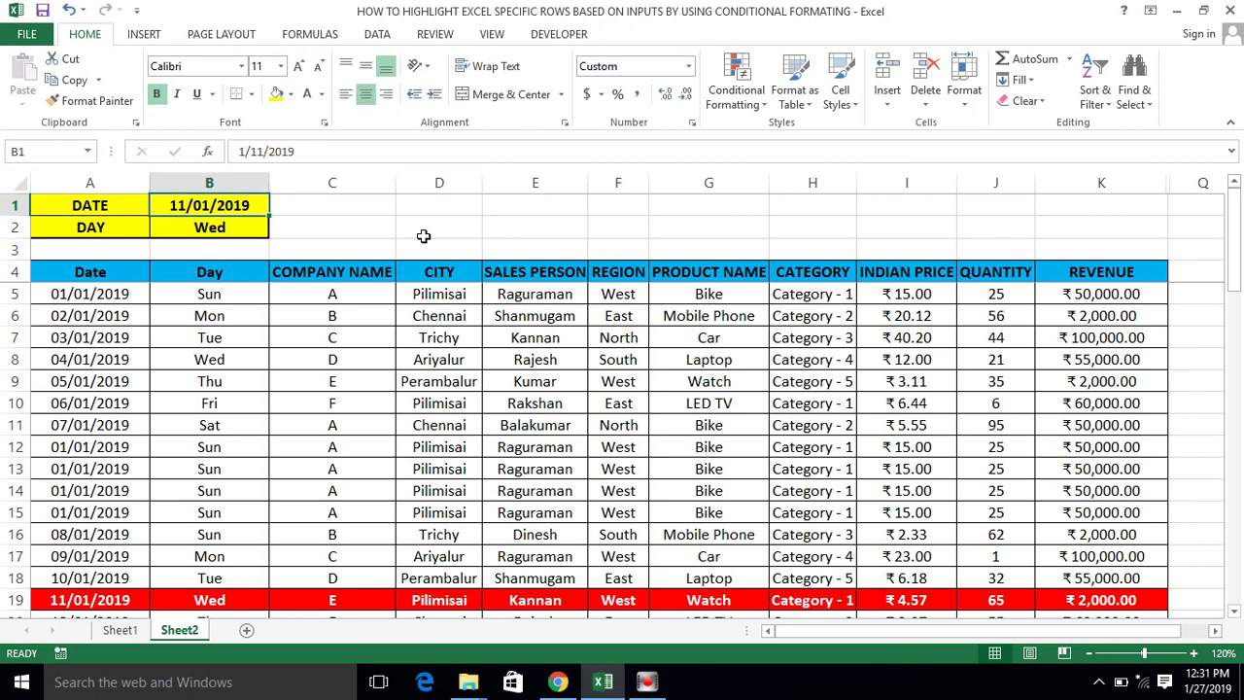
# Enter 01/01/2019 as the date input and Sun as the day input
pyautogui.write('01')
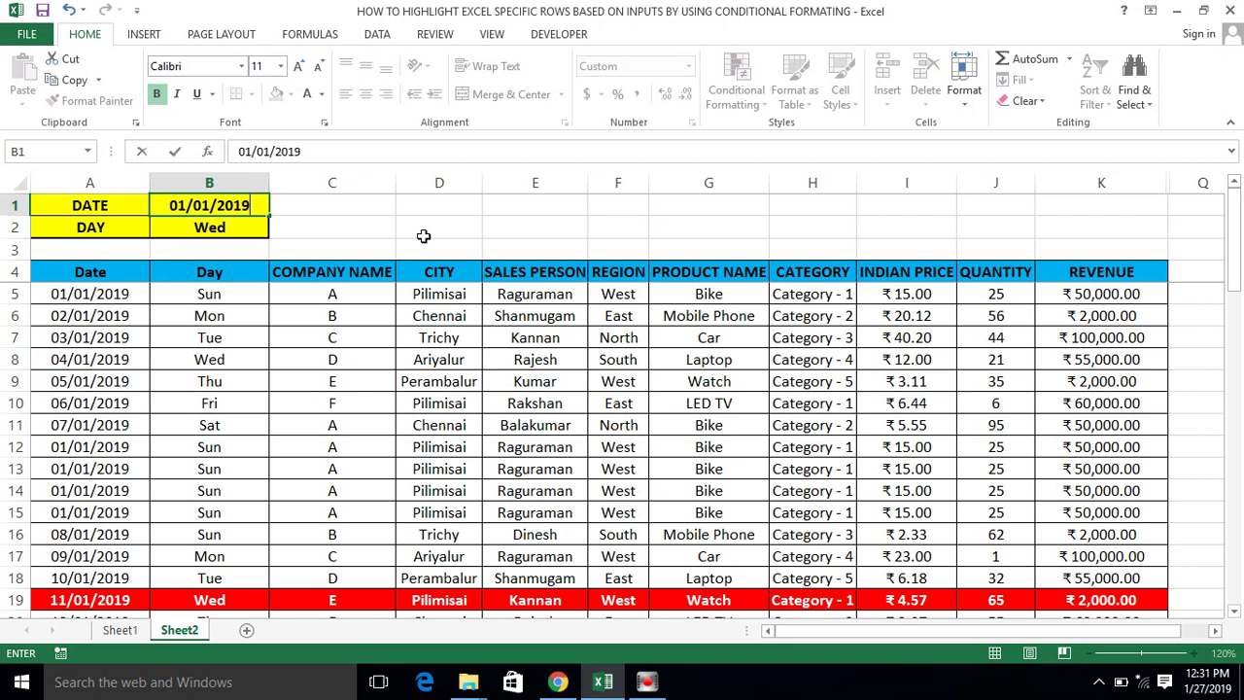
pyautogui.press('Return')
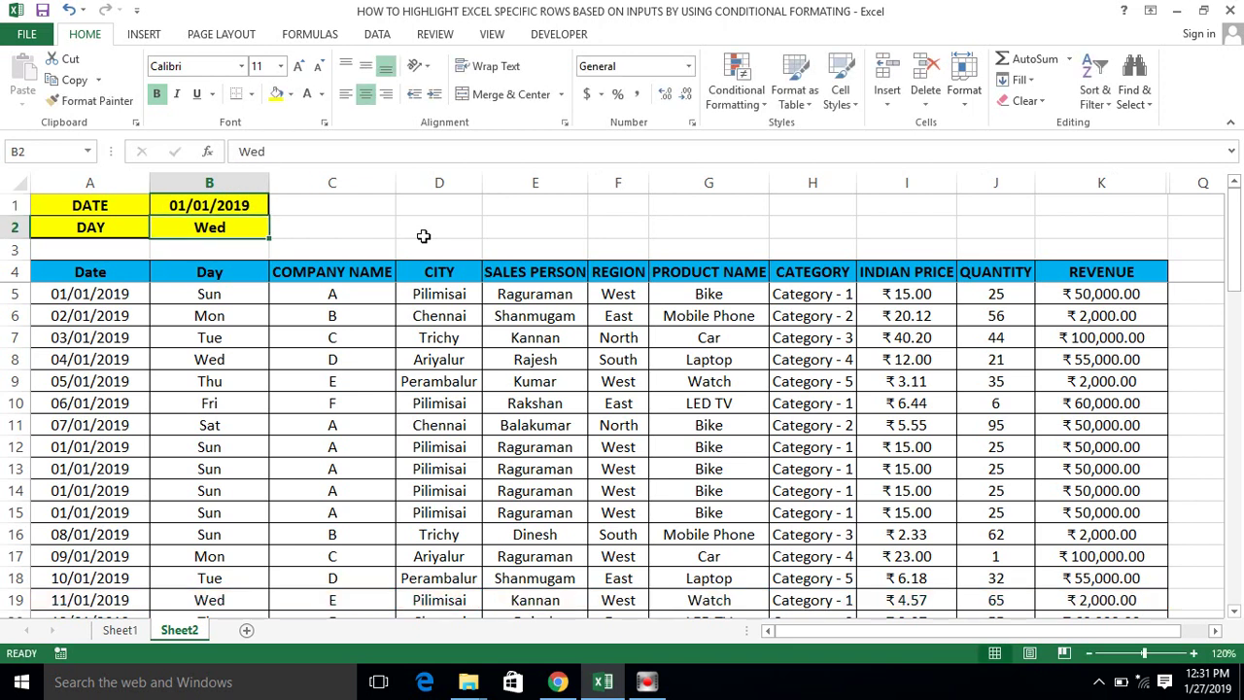
pyautogui.write('S')
pyautogui.press('Return')
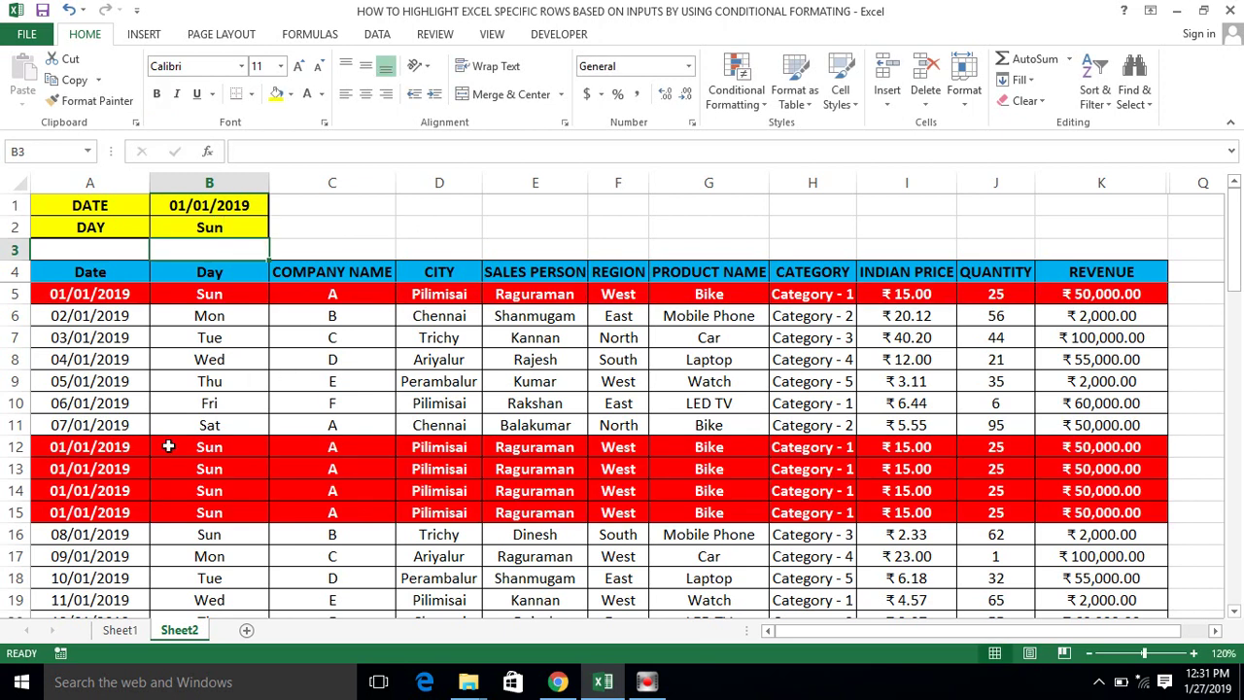
# Check the red Sunday rows through the table, then go to the Day header for filtering
pyautogui.click(156, 446)
pyautogui.hotkey('ctrl', 'Down')
pyautogui.hotkey('ctrl', 'Up')
pyautogui.press('Up')
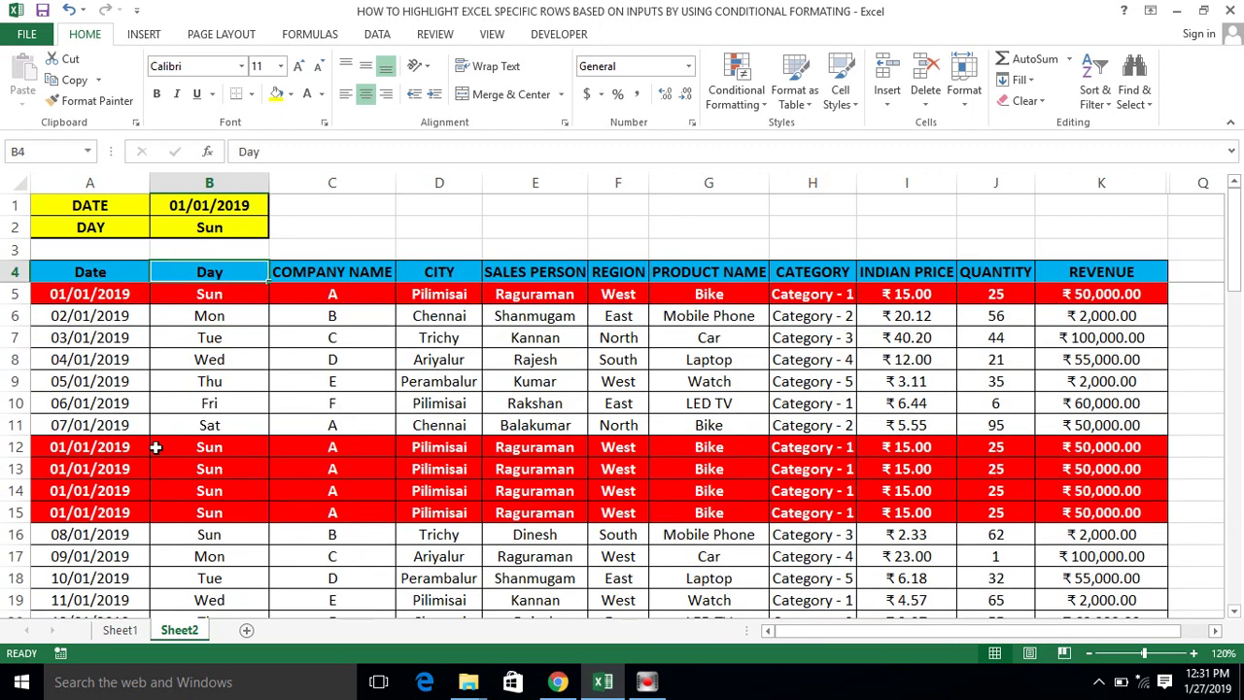
pyautogui.press('alt')
# Turn on header filters and filter the Day column by red fill color
pyautogui.press('a')
pyautogui.press('t')
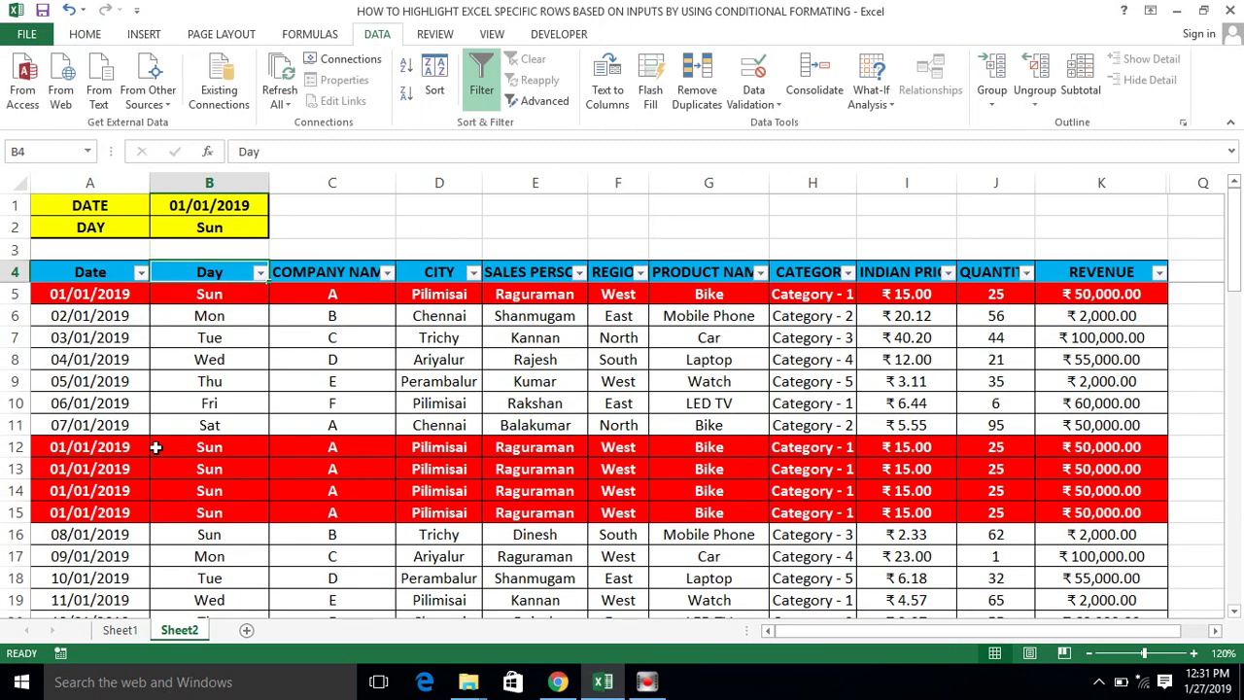
pyautogui.hotkey('alt', 'Down')
pyautogui.press('i')
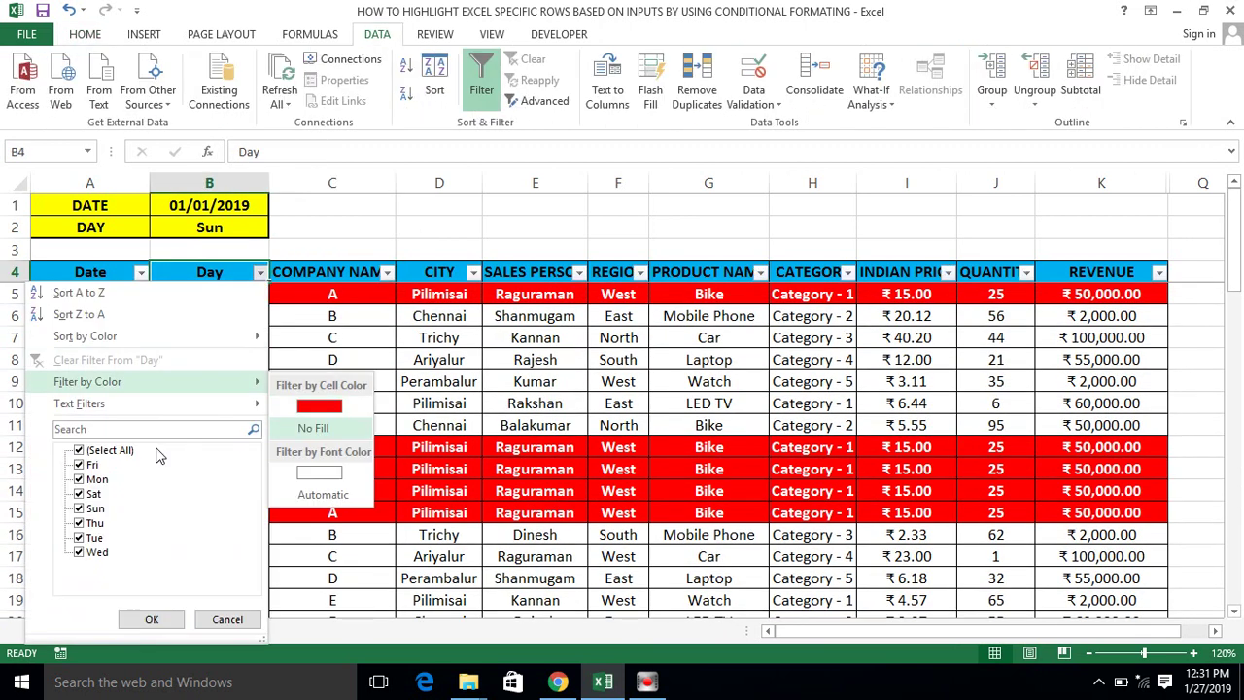
pyautogui.press('Return')
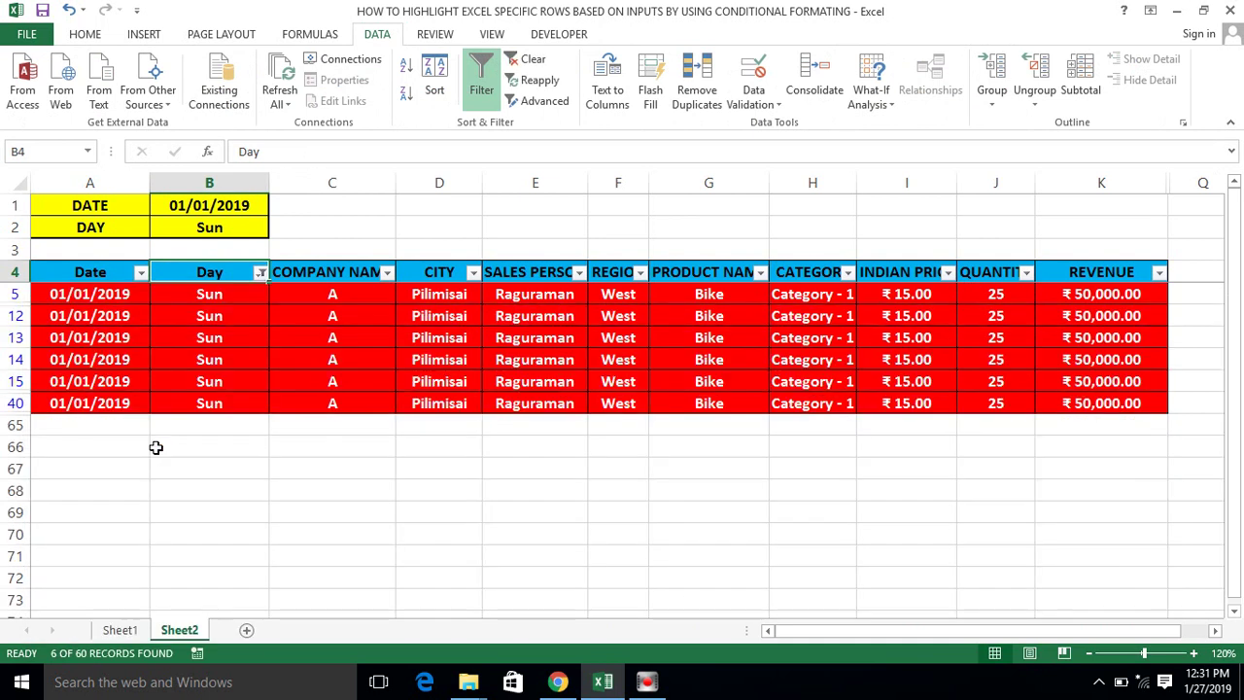
# Select the visible filtered sales rows
pyautogui.press('Left')
pyautogui.press('Down')
pyautogui.hotkey('shift', 'space')
pyautogui.hotkey('shift', 'Down')
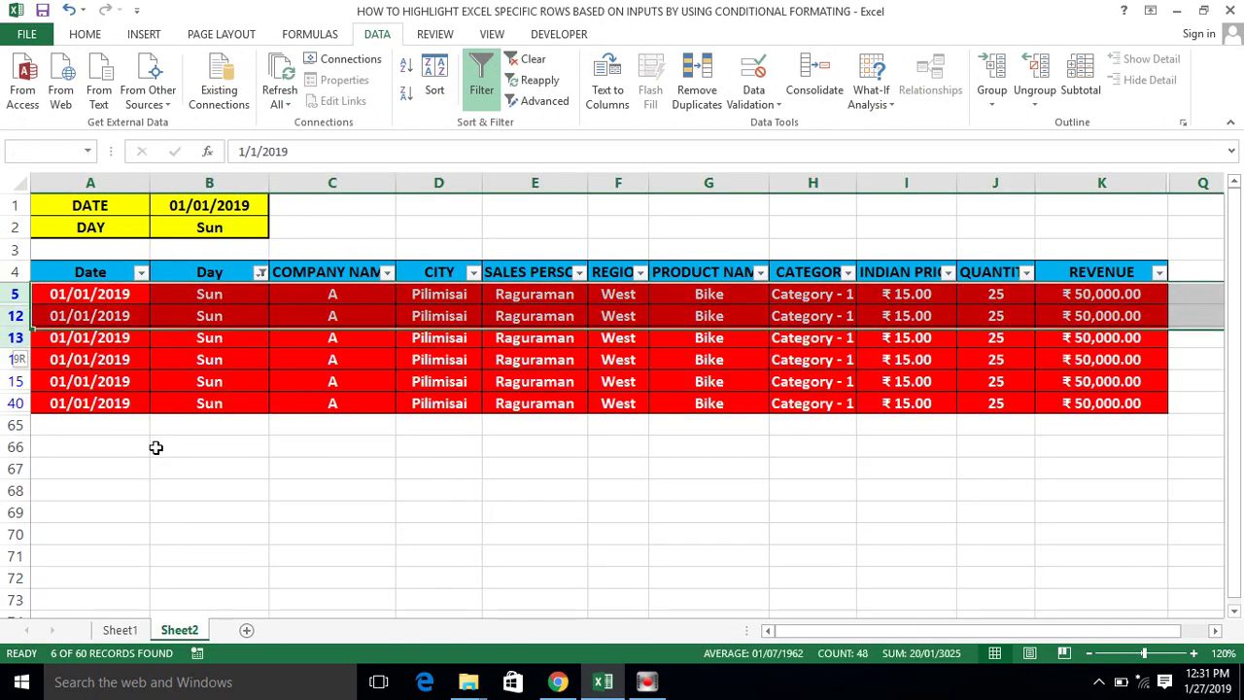
pyautogui.hotkey('shift', 'Down')
pyautogui.hotkey('shift', 'Down')
pyautogui.hotkey('shift', 'Down')
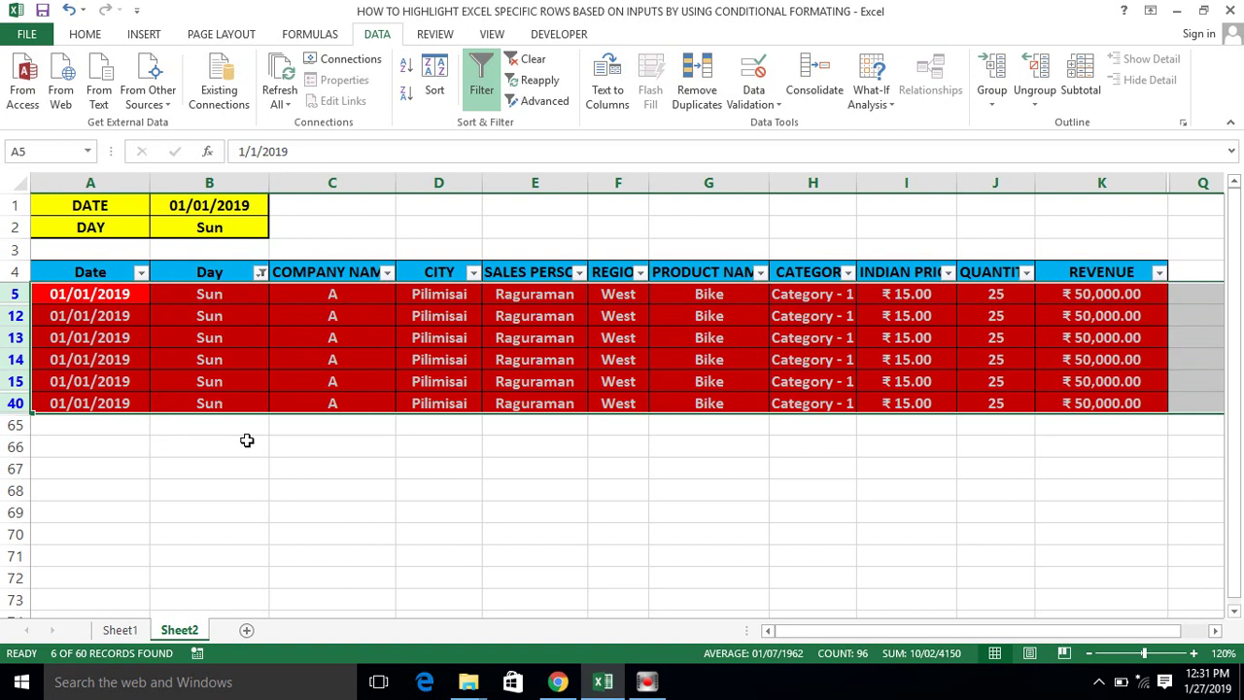
# Select the filtered CITY values and row 5 from CITY to REVENUE
pyautogui.click(445, 292)
pyautogui.hotkey('shift', 'Down')
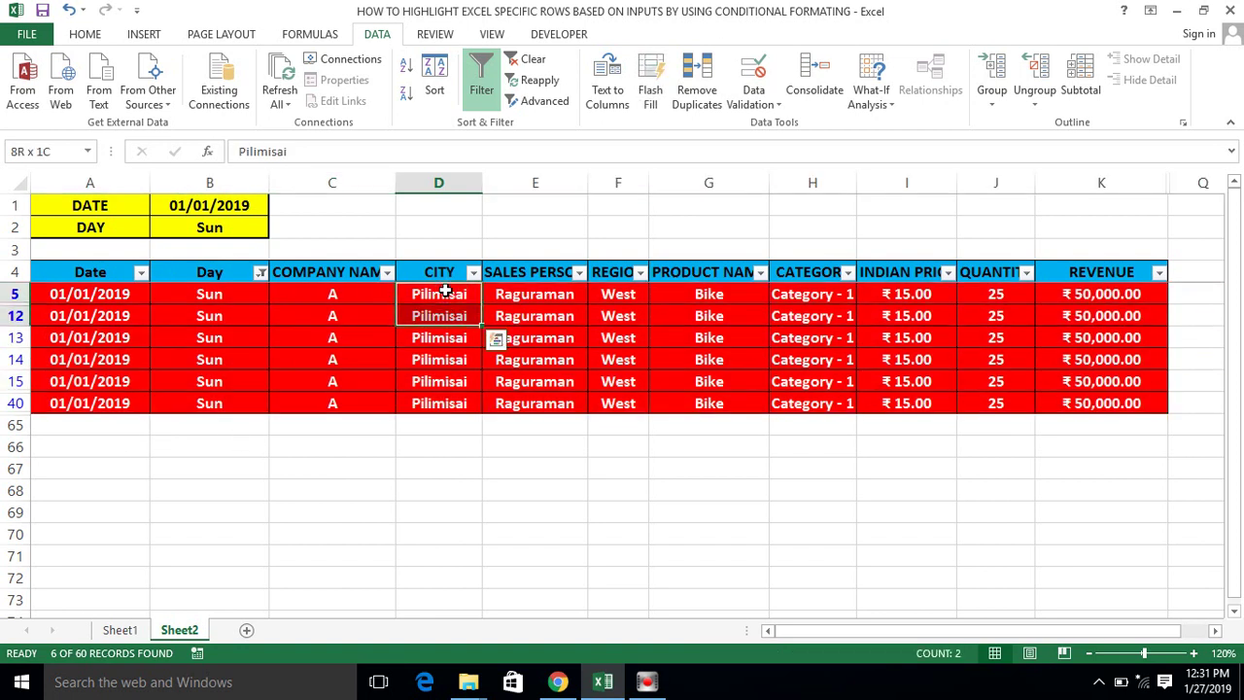
pyautogui.hotkey('shift', 'Down')
pyautogui.hotkey('shift', 'Down')
pyautogui.hotkey('shift', 'Down')
pyautogui.hotkey('shift', 'Right')
pyautogui.hotkey('shift', 'Right')
pyautogui.hotkey('shift', 'Right')
pyautogui.hotkey('shift', 'Right')
pyautogui.hotkey('shift', 'Right')
pyautogui.hotkey('shift', 'Right')
pyautogui.hotkey('shift', 'Right')
pyautogui.hotkey('shift', 'Left')
pyautogui.press('Home')
pyautogui.press('Right')
pyautogui.press('Right')
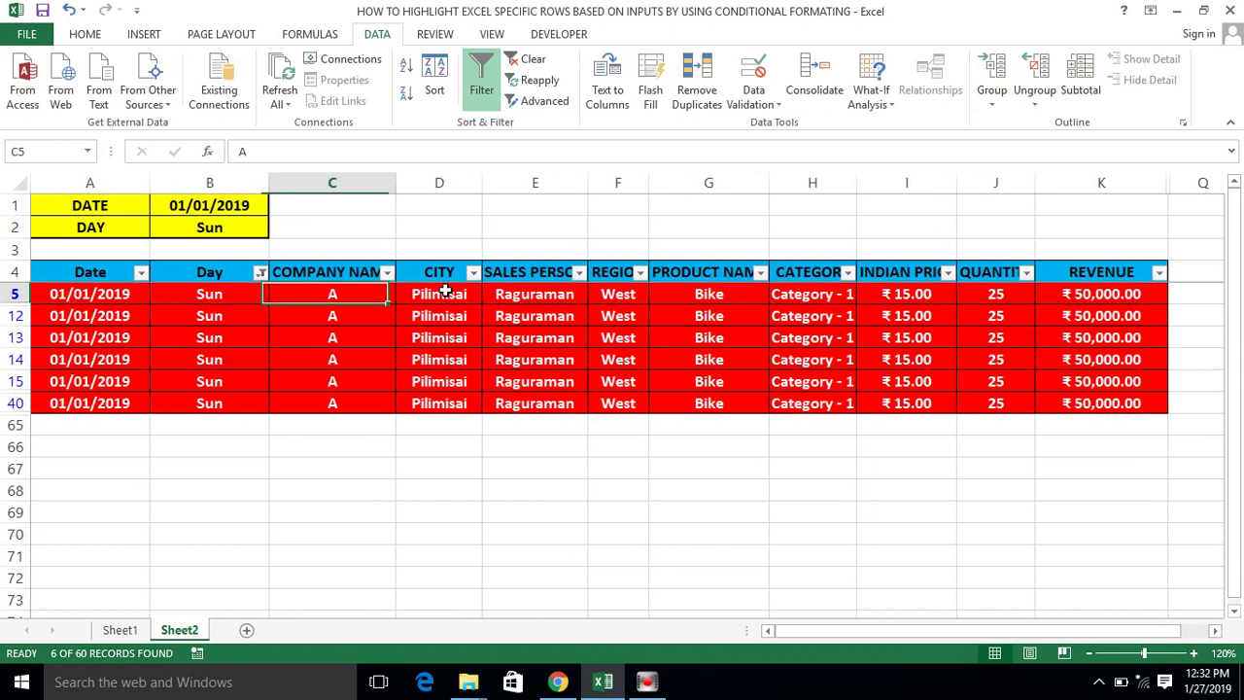
pyautogui.press('Right')
pyautogui.press('Right')
pyautogui.press('Left')
pyautogui.hotkey('shift', 'Right')
pyautogui.hotkey('shift', 'Right')
pyautogui.hotkey('shift', 'Right')
# Select the Date and Day values of the filtered rows
pyautogui.hotkey('shift', 'Right')
pyautogui.hotkey('shift', 'Right')
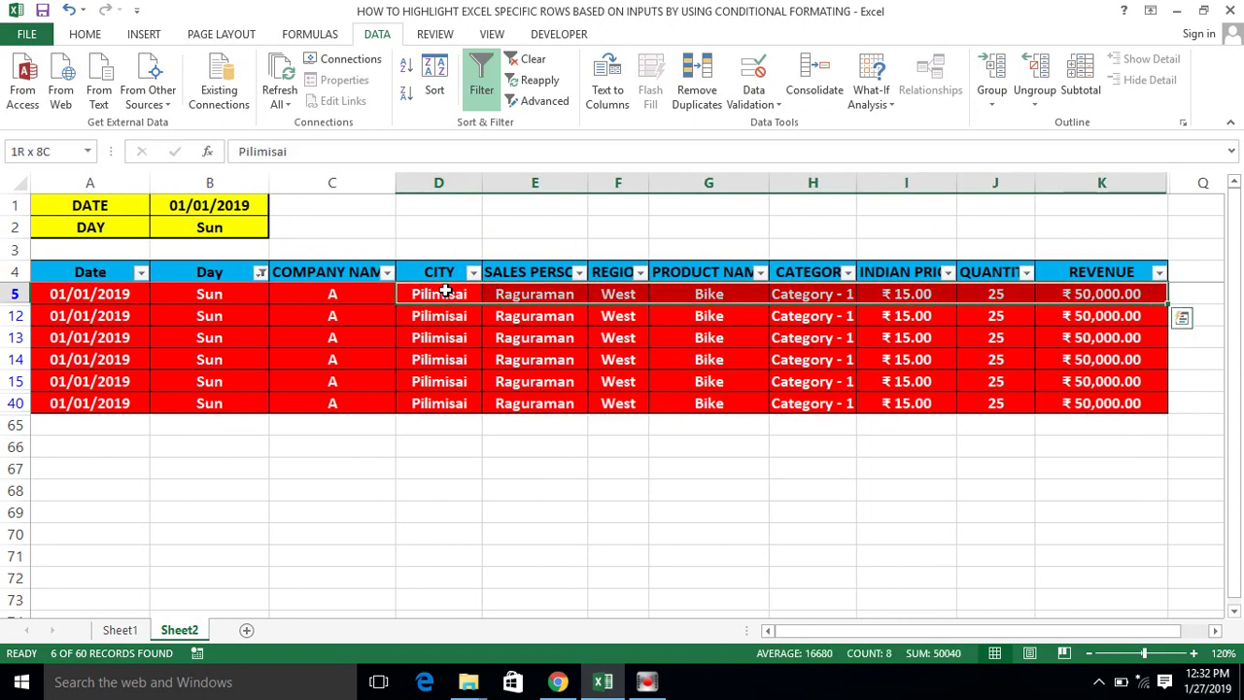
pyautogui.press('Home')
pyautogui.hotkey('shift', 'Right')
pyautogui.hotkey('shift', 'Down')
pyautogui.hotkey('shift', 'Down')
pyautogui.hotkey('shift', 'Down')
pyautogui.hotkey('shift', 'Down')
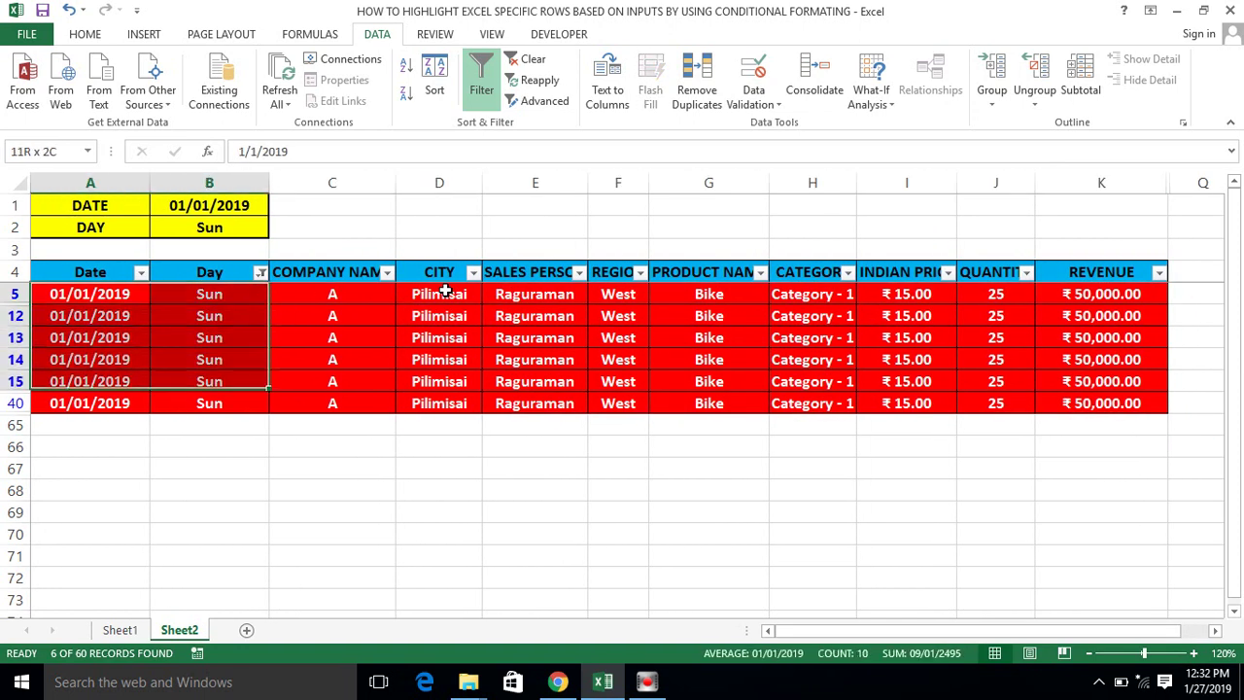
pyautogui.hotkey('shift', 'Down')
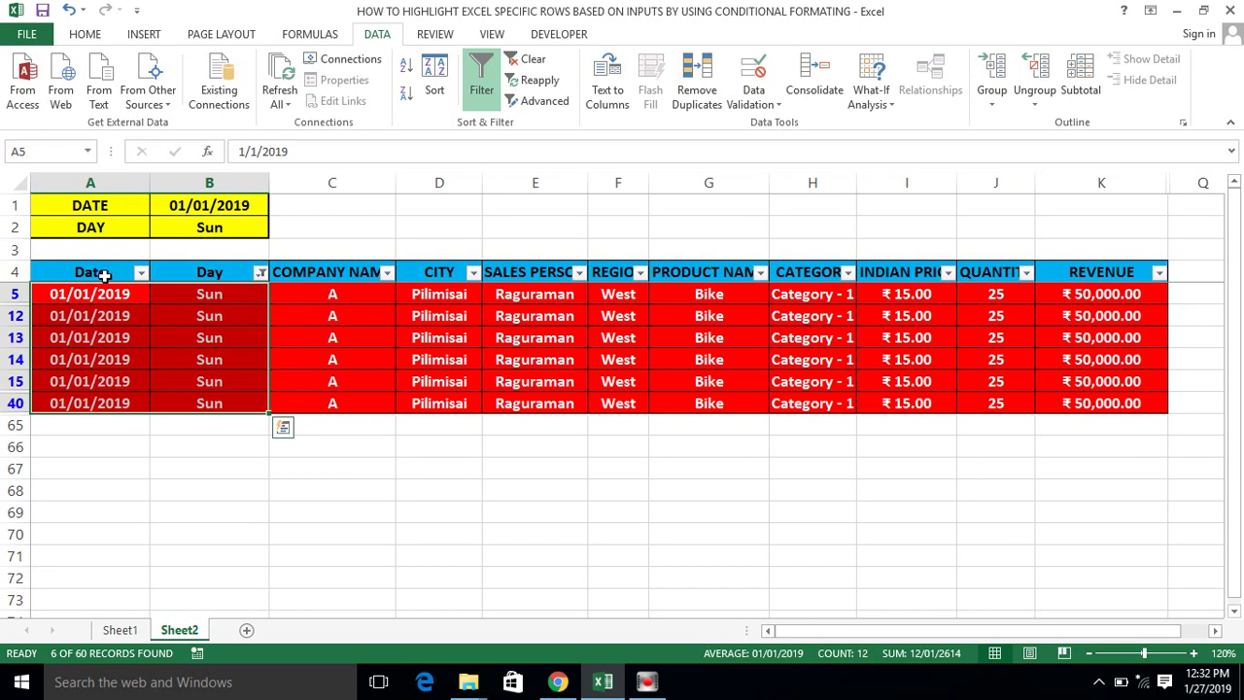
pyautogui.click(98, 294)
pyautogui.hotkey('shift', 'Right')
pyautogui.hotkey('ctrl', 'shift', 'Down')
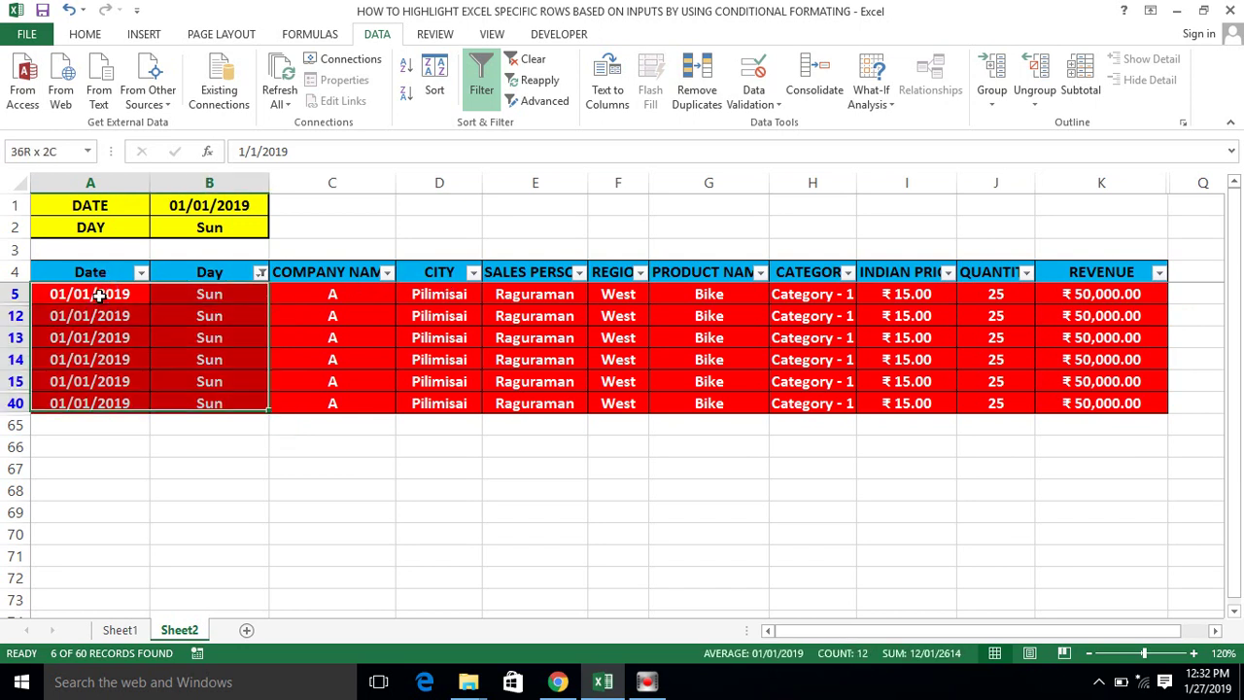
# Select CITY to REVENUE down to the last filtered row, then remove the filter
pyautogui.click(99, 294)
pyautogui.hotkey('shift', 'Right')
pyautogui.hotkey('ctrl', 'shift', 'Right')
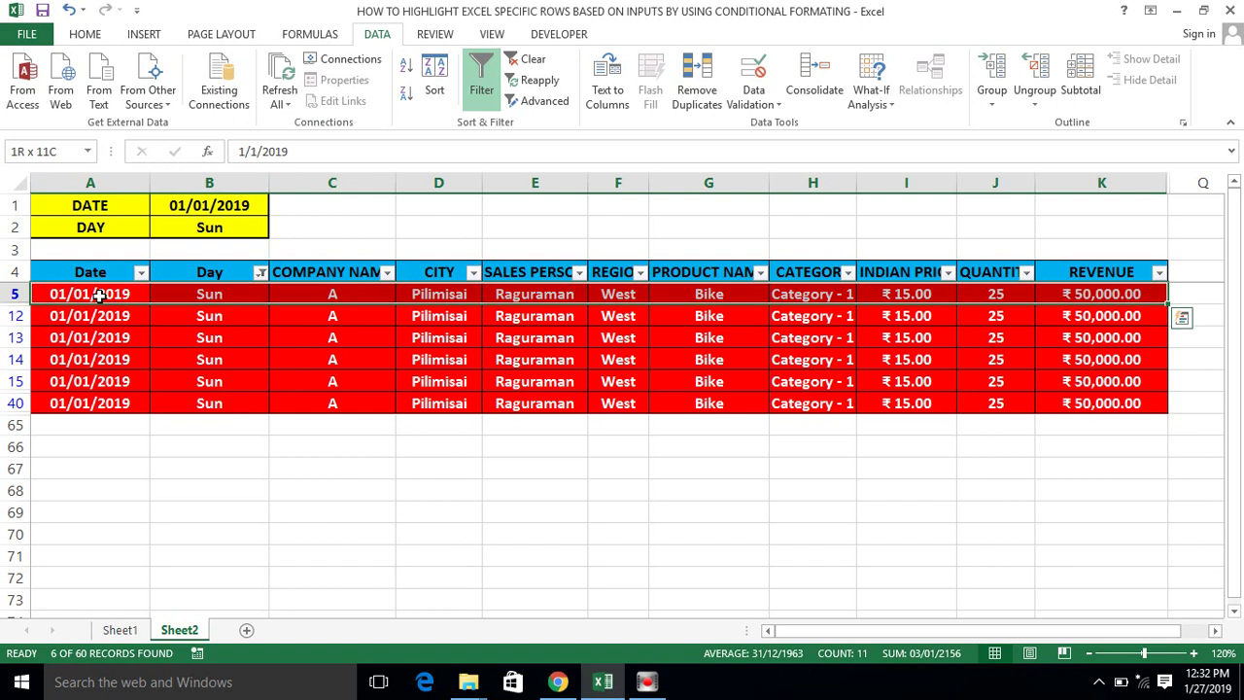
pyautogui.press('Right')
pyautogui.press('Right')
pyautogui.press('Right')
pyautogui.press('Right')
pyautogui.press('Left')
pyautogui.hotkey('shift', 'Right')
pyautogui.hotkey('shift', 'Right')
pyautogui.hotkey('shift', 'Right')
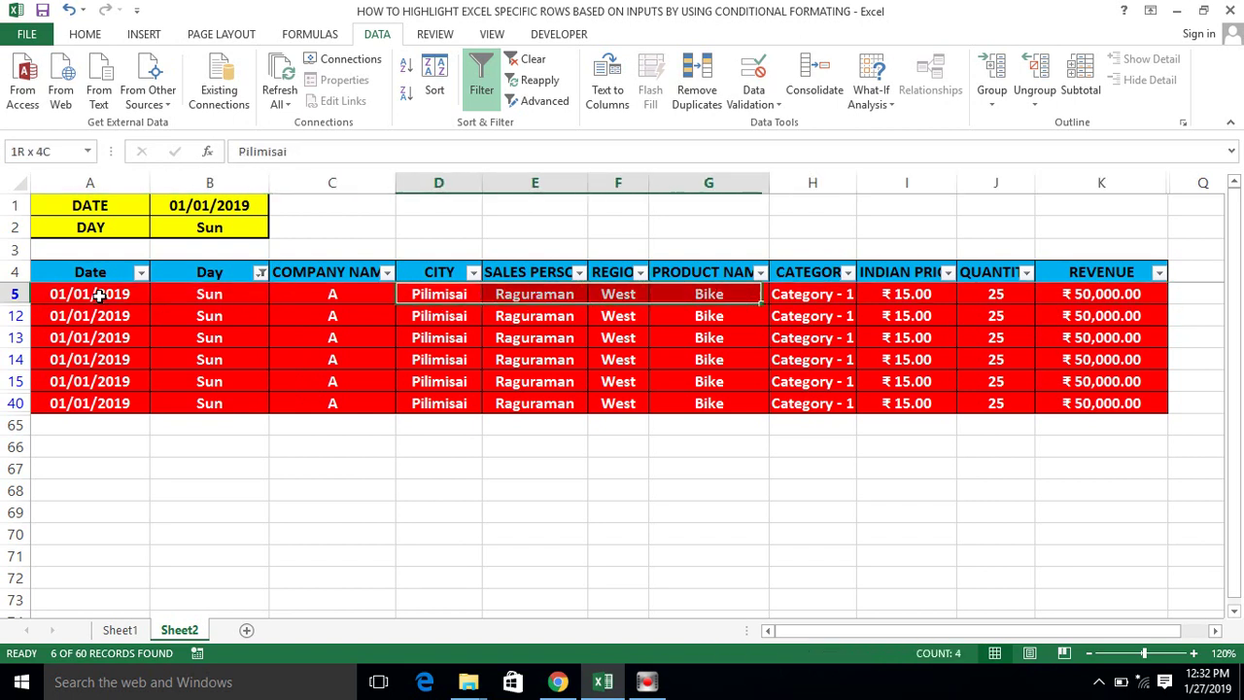
pyautogui.hotkey('shift', 'Right')
pyautogui.hotkey('shift', 'Right')
pyautogui.hotkey('shift', 'Right')
pyautogui.hotkey('ctrl', 'shift', 'Down')
pyautogui.press('Up')
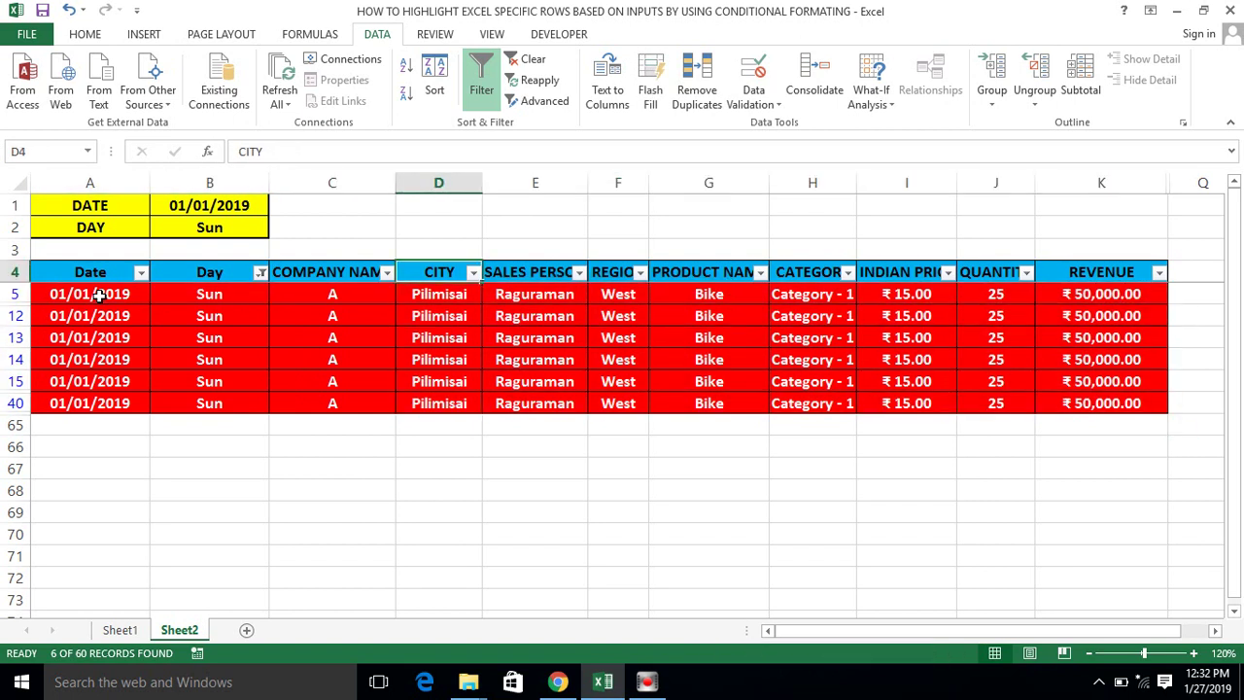
pyautogui.hotkey('ctrl', 'shift', 'l')
# Select the header row and check the full unfiltered table from top to bottom
pyautogui.press('Left')
pyautogui.press('Left')
pyautogui.press('Left')
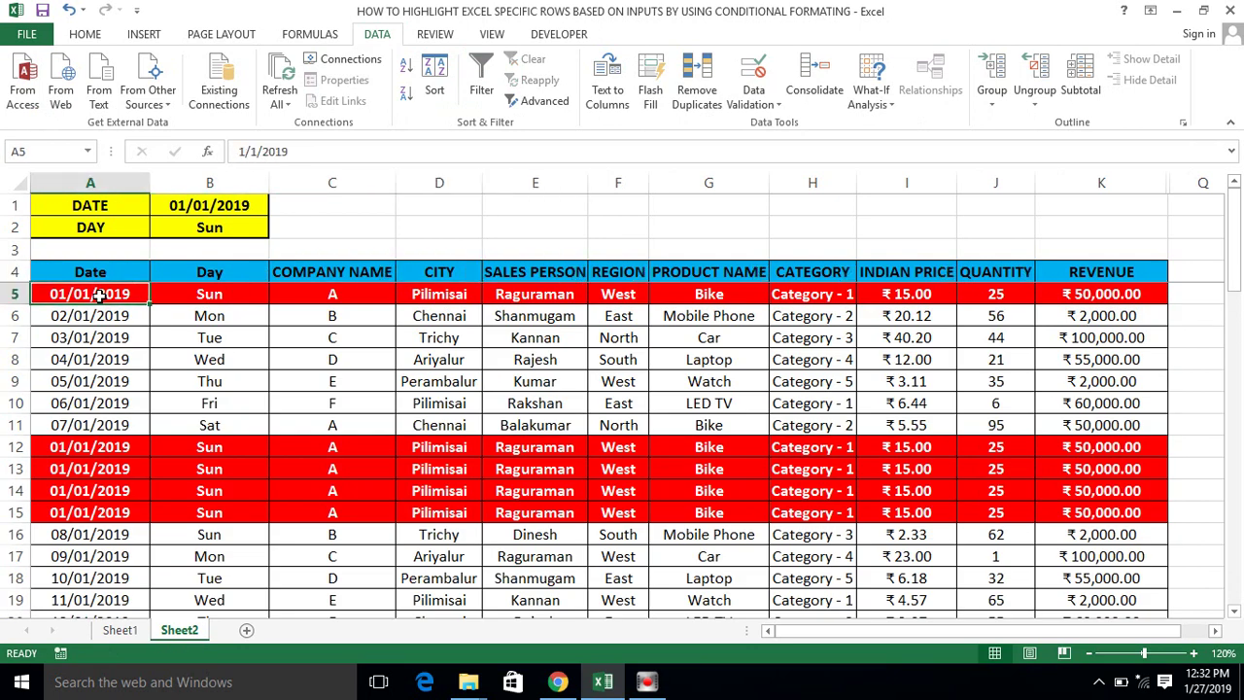
pyautogui.hotkey('ctrl', 'shift', 'Right')
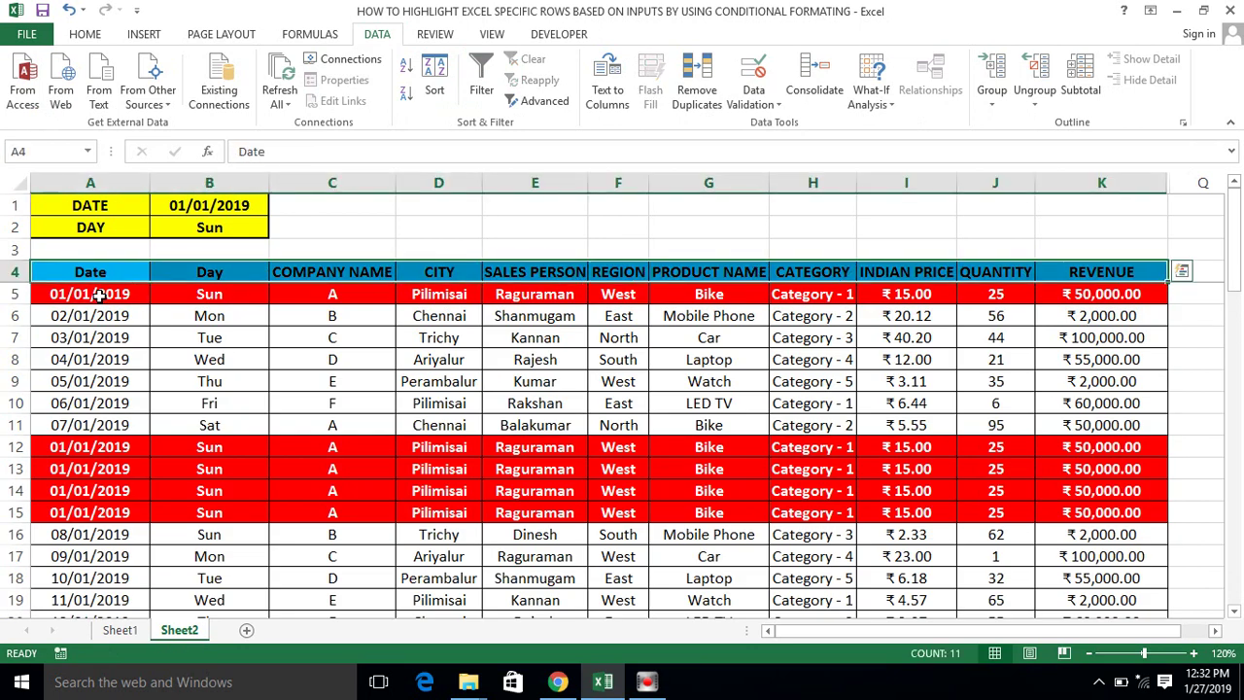
pyautogui.hotkey('ctrl', 'Down')
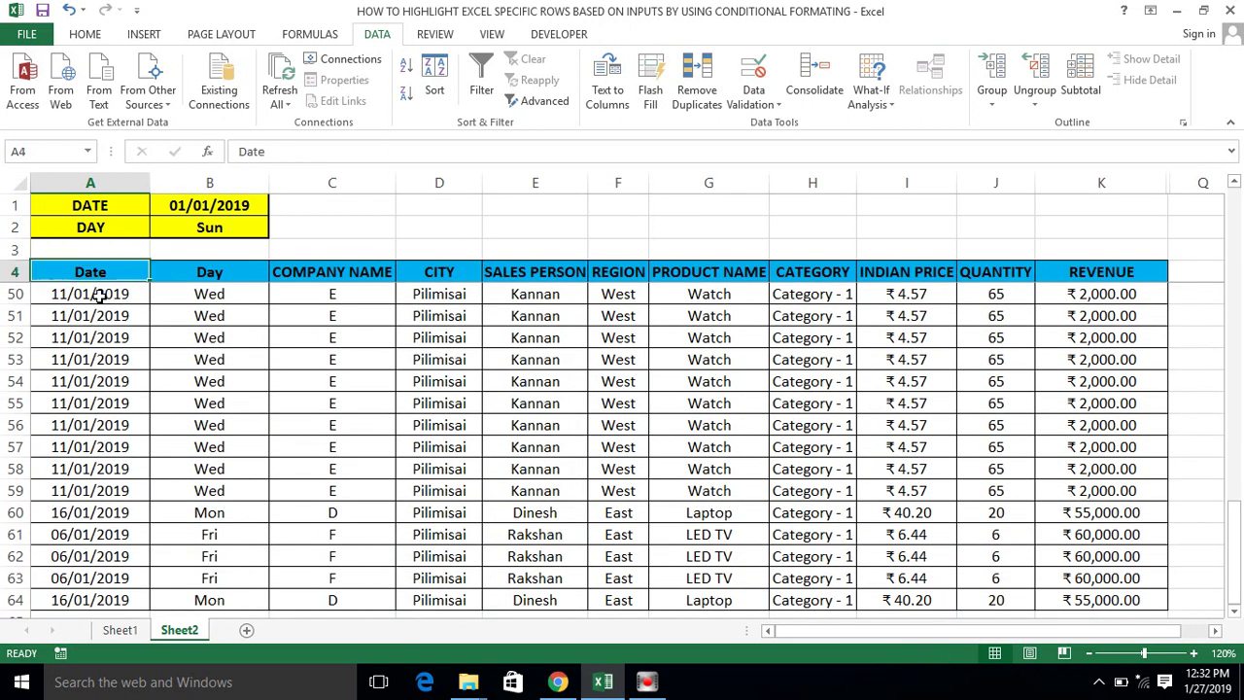
pyautogui.hotkey('ctrl', 'Up')
pyautogui.press('Up')
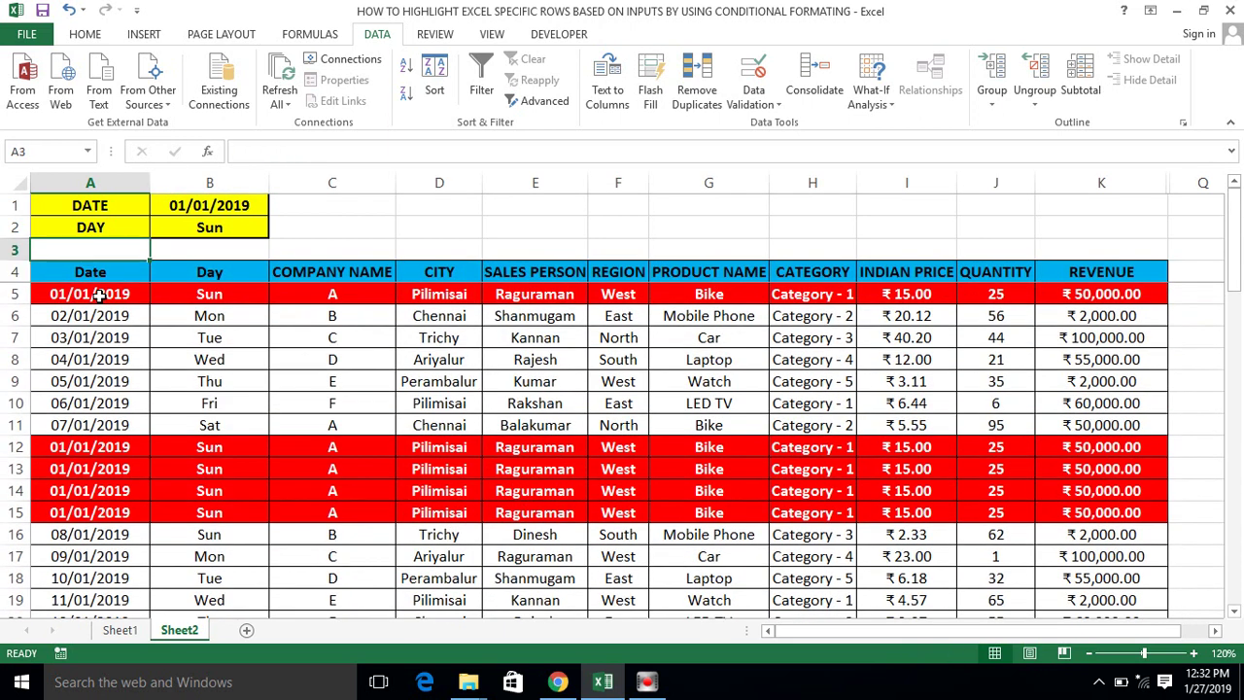
pyautogui.press('Down')
# Select the entire REVENUE column
pyautogui.press('alt')
pyautogui.press('Escape')
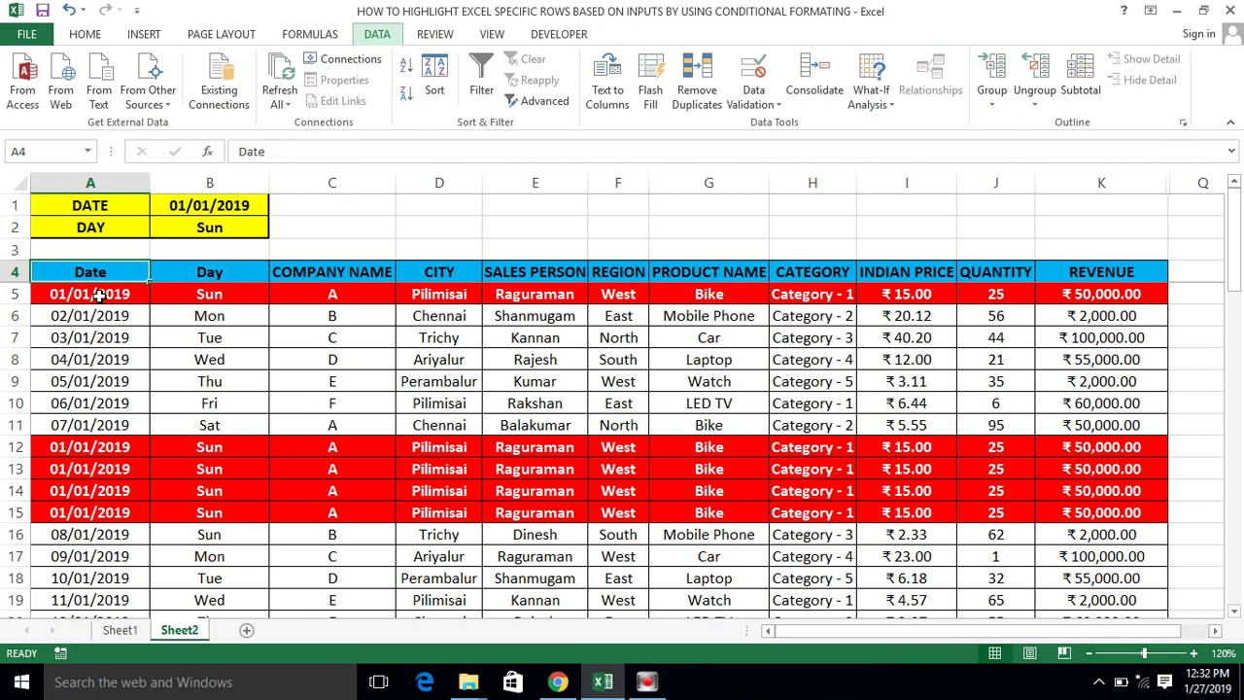
pyautogui.press('l')
pyautogui.press('Escape')
pyautogui.press('Escape')
pyautogui.press('Right')
pyautogui.press('Right')
pyautogui.press('Right')
pyautogui.press('Right')
pyautogui.press('Right')
pyautogui.press('Right')
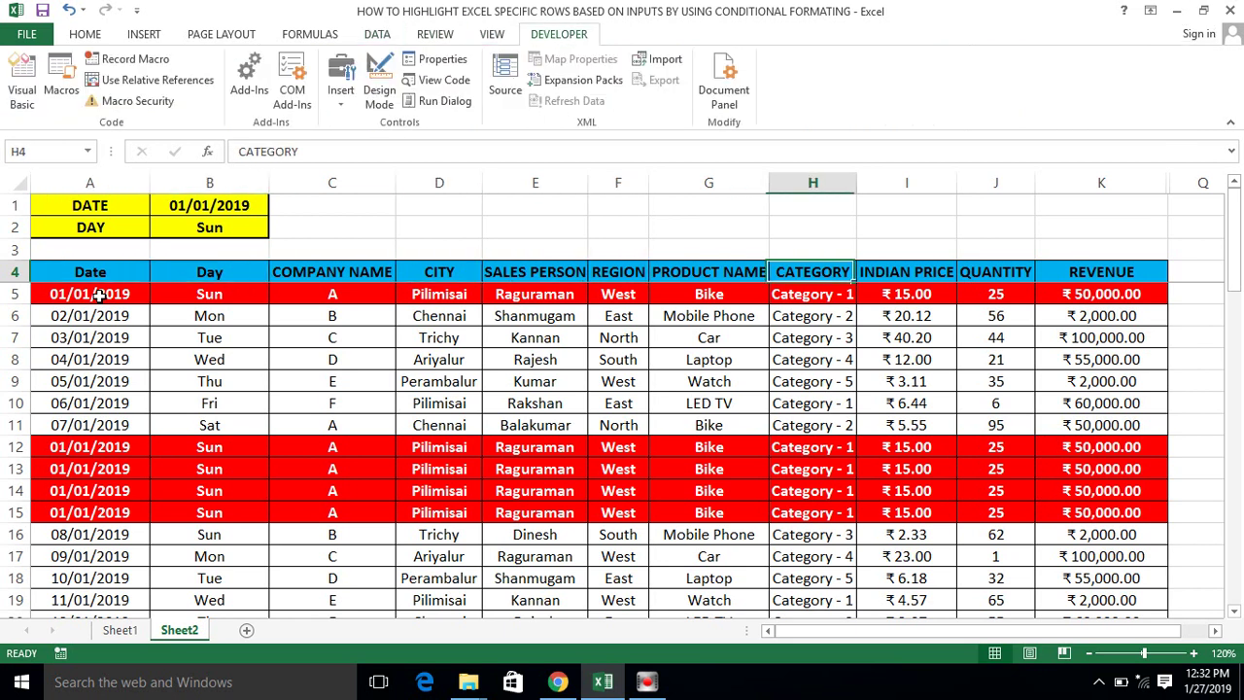
pyautogui.press('Right')
pyautogui.press('Right')
pyautogui.press('Right')
pyautogui.hotkey('ctrl', 'space')
pyautogui.hotkey('ctrl', 'shift', 'Right')
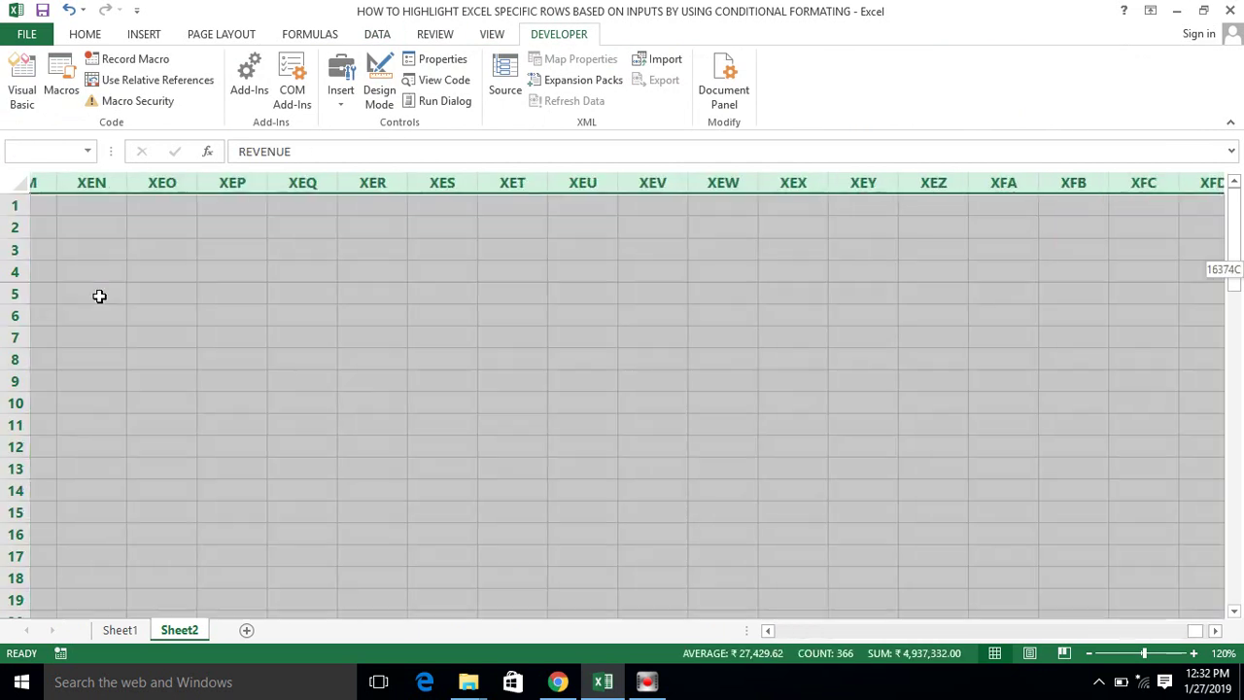
pyautogui.press('Home')
pyautogui.press('Right')
pyautogui.press('Right')
pyautogui.press('Right')
pyautogui.press('Right')
pyautogui.press('Right')
pyautogui.press('Right')
pyautogui.press('Right')
pyautogui.press('Right')
pyautogui.hotkey('ctrl', 'space')
pyautogui.hotkey('shift', 'Right')
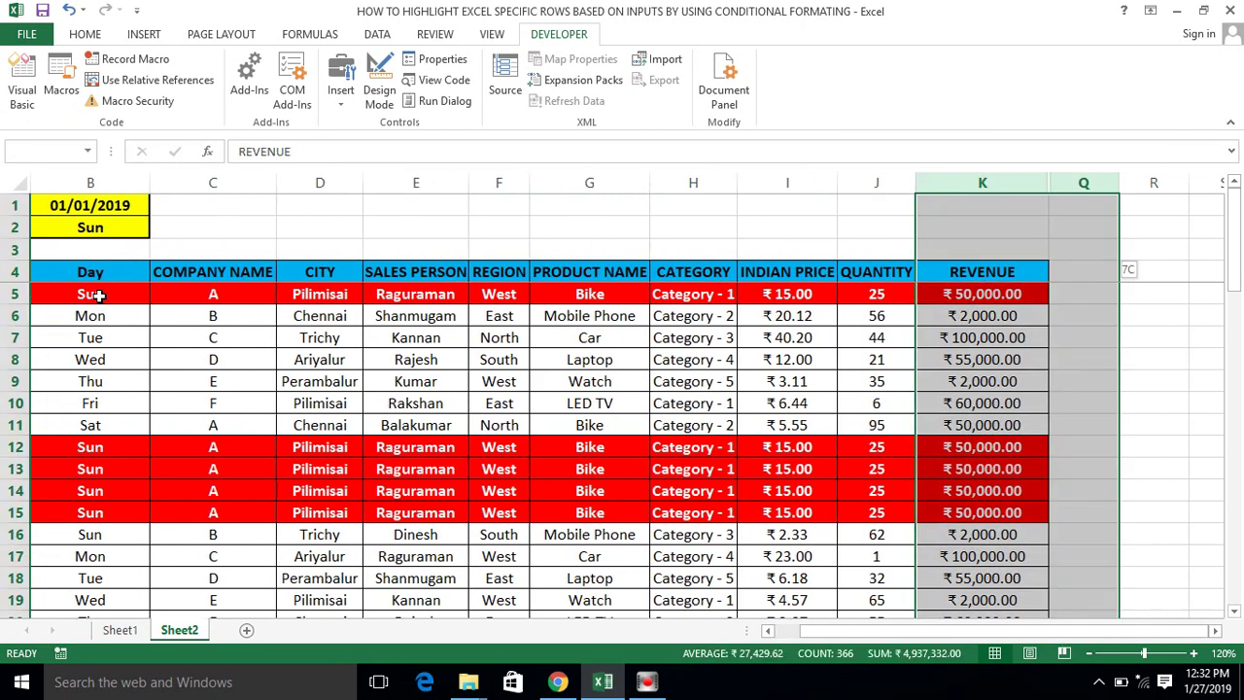
pyautogui.hotkey('ctrl', 'shift', '0')
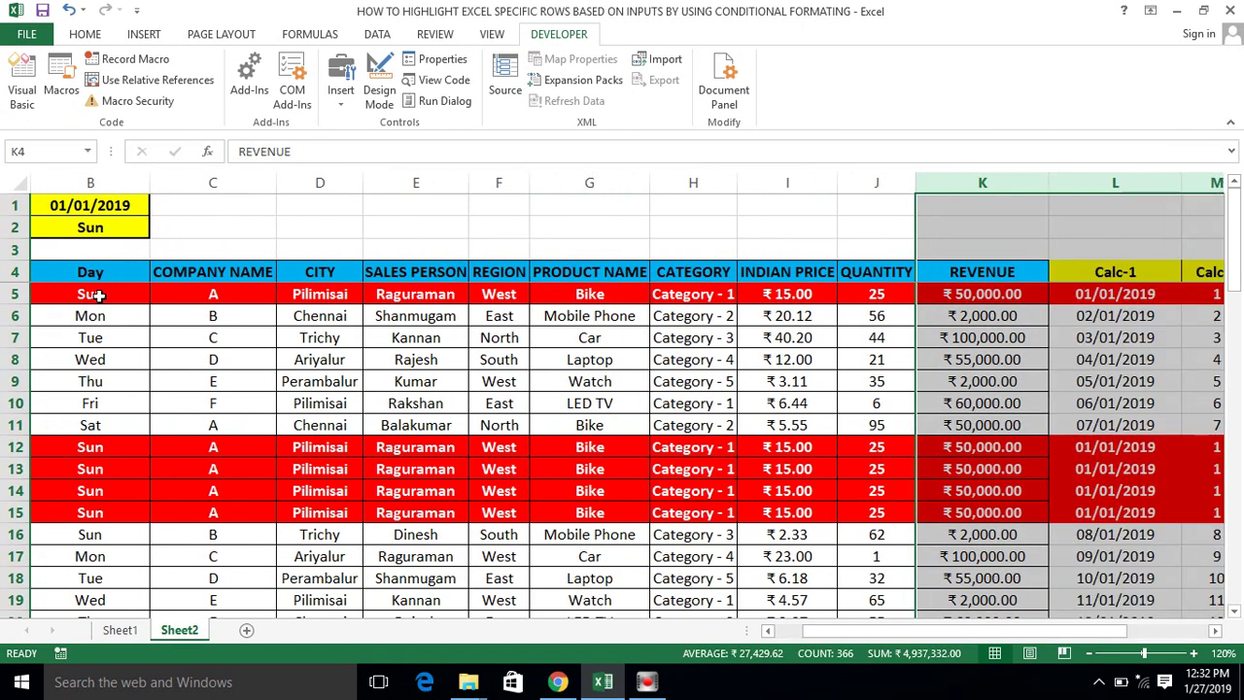
pyautogui.press('Right')
pyautogui.press('Right')
pyautogui.press('Right')
pyautogui.press('Right')
pyautogui.press('Right')
pyautogui.press('Right')
pyautogui.press('Left')
pyautogui.press('Left')
pyautogui.press('Left')
pyautogui.press('Left')
pyautogui.press('Left')
pyautogui.press('Left')
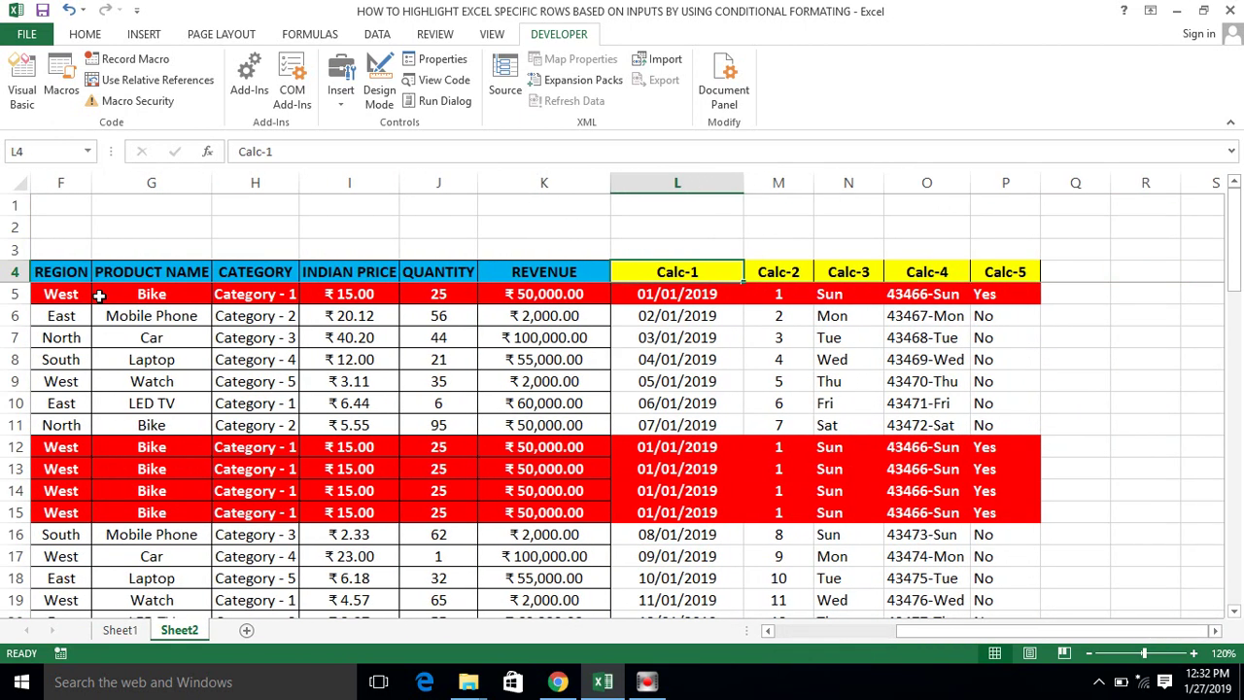
pyautogui.press('Down')
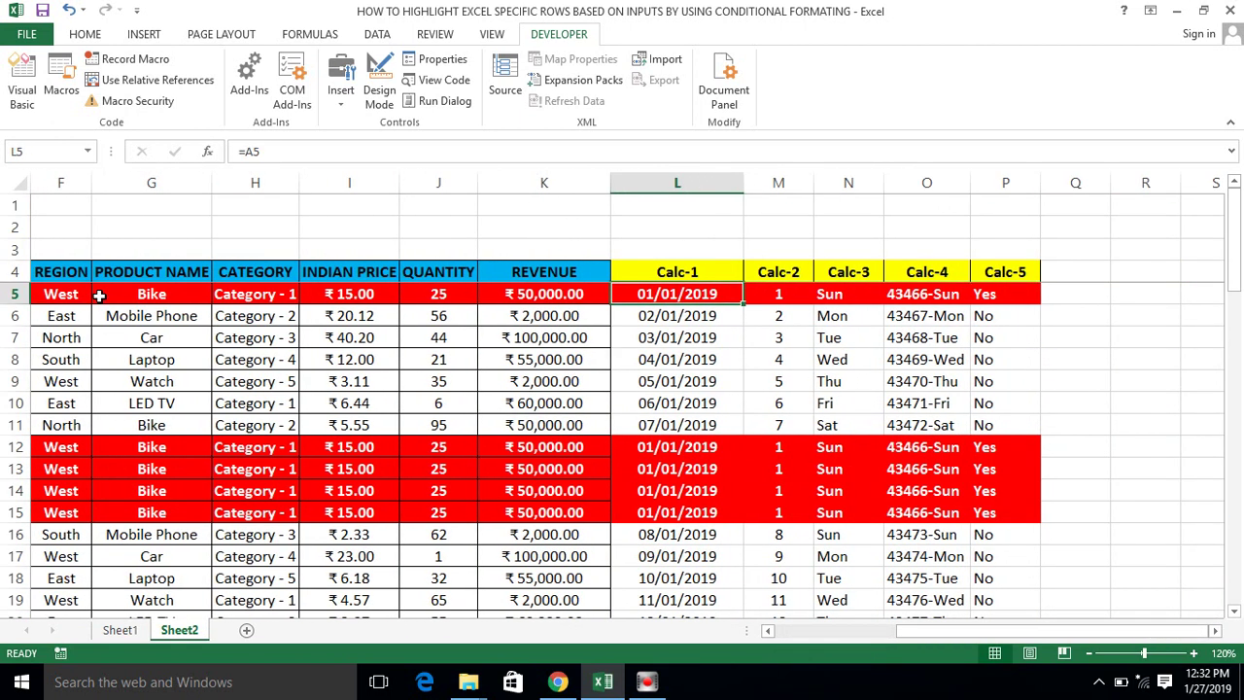
pyautogui.press('F2')
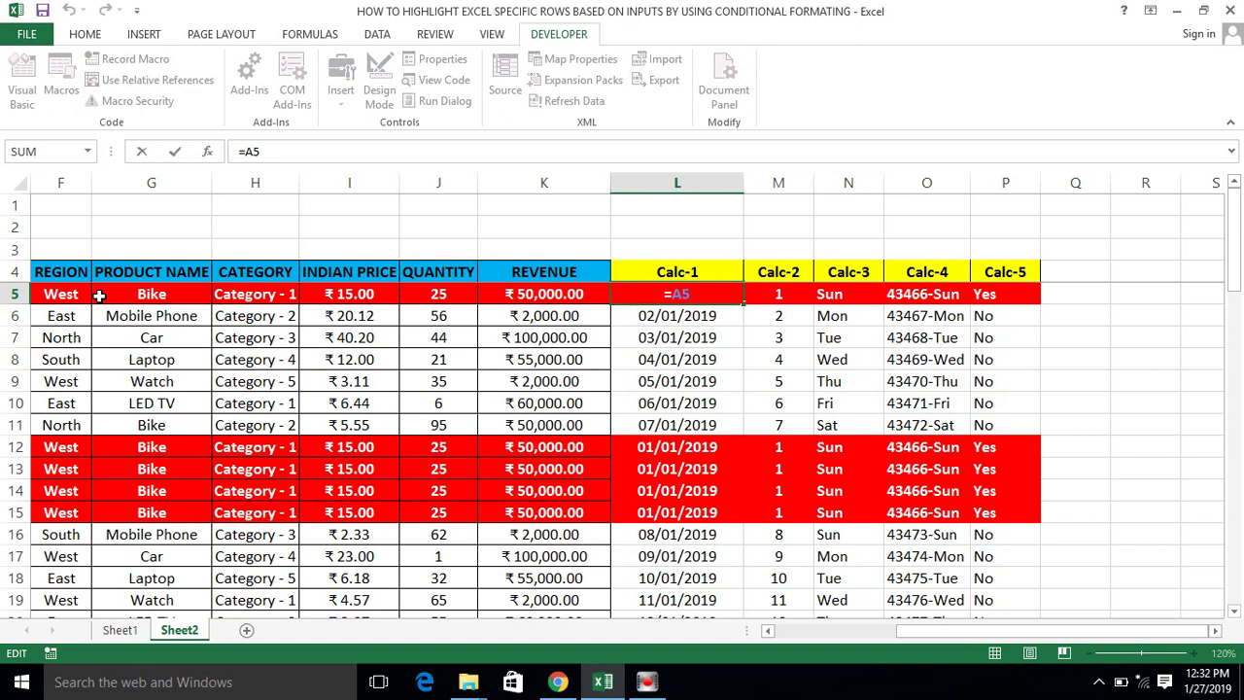
pyautogui.press('Escape')
pyautogui.press('Right')
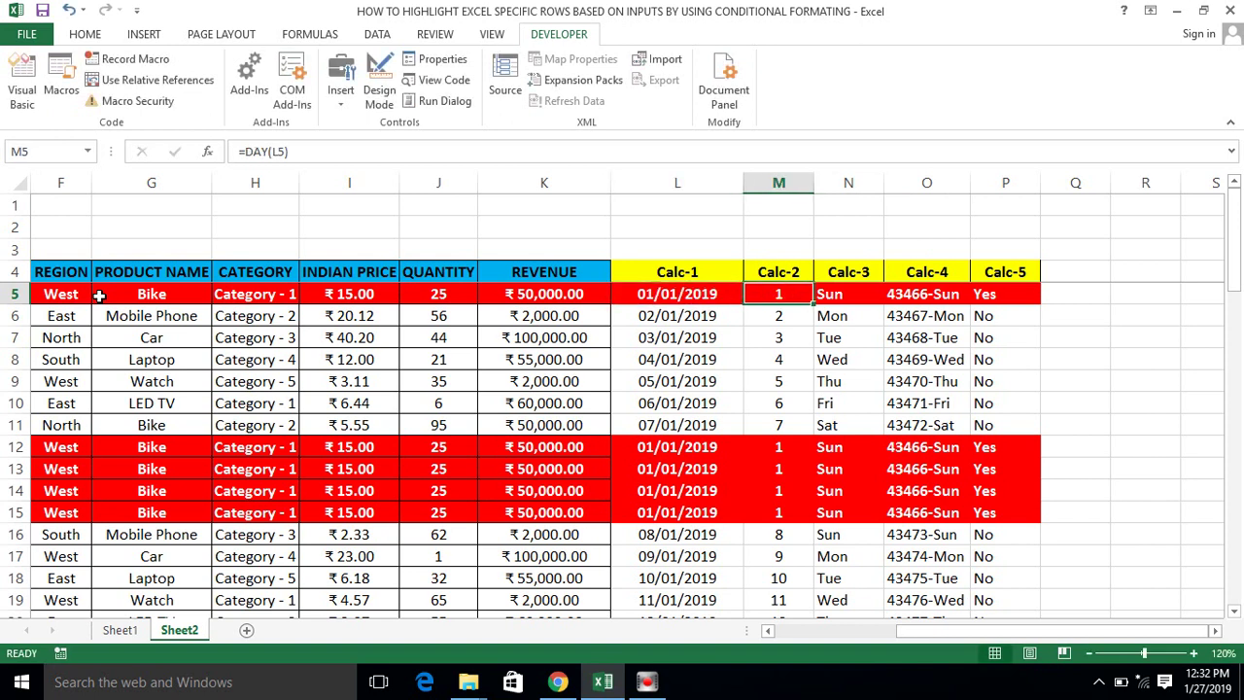
pyautogui.press('F2')
pyautogui.press('Escape')
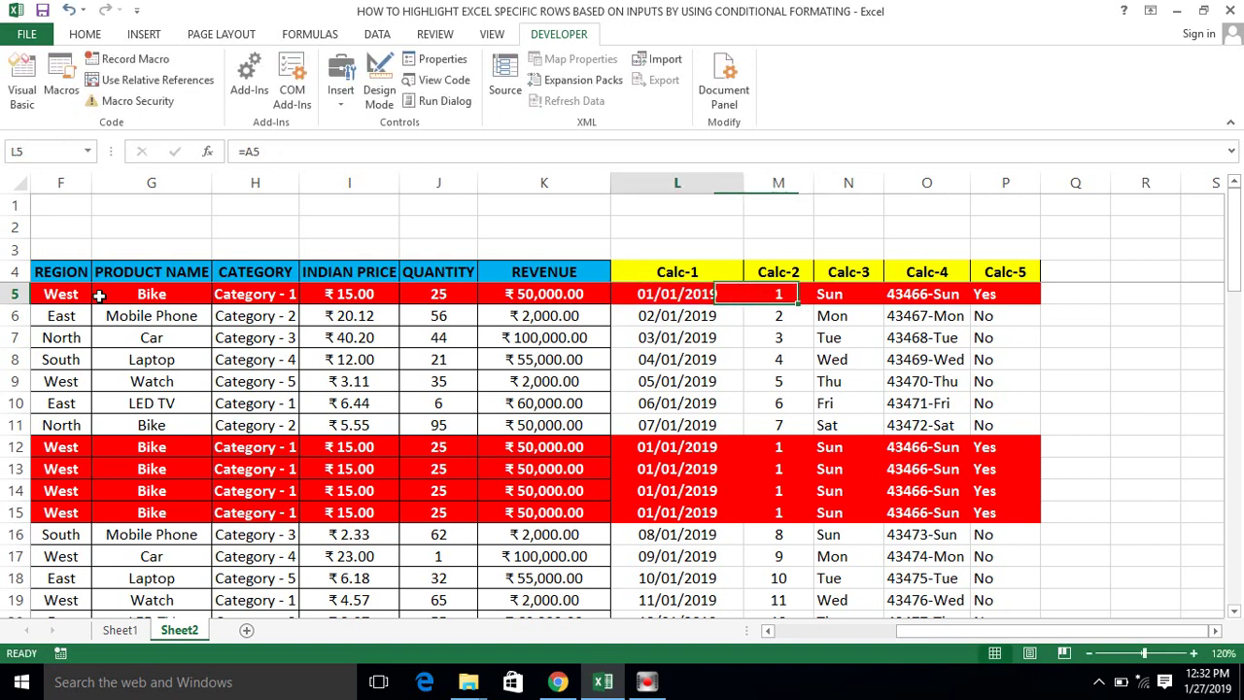
pyautogui.press('Right')
pyautogui.press('Right')
pyautogui.press('Right')
pyautogui.press('Right')
pyautogui.press('Right')
pyautogui.press('Left')
pyautogui.press('Left')
pyautogui.press('Left')
pyautogui.press('Left')
pyautogui.press('Left')
pyautogui.press('Left')
pyautogui.press('Left')
pyautogui.press('Right')
pyautogui.press('Right')
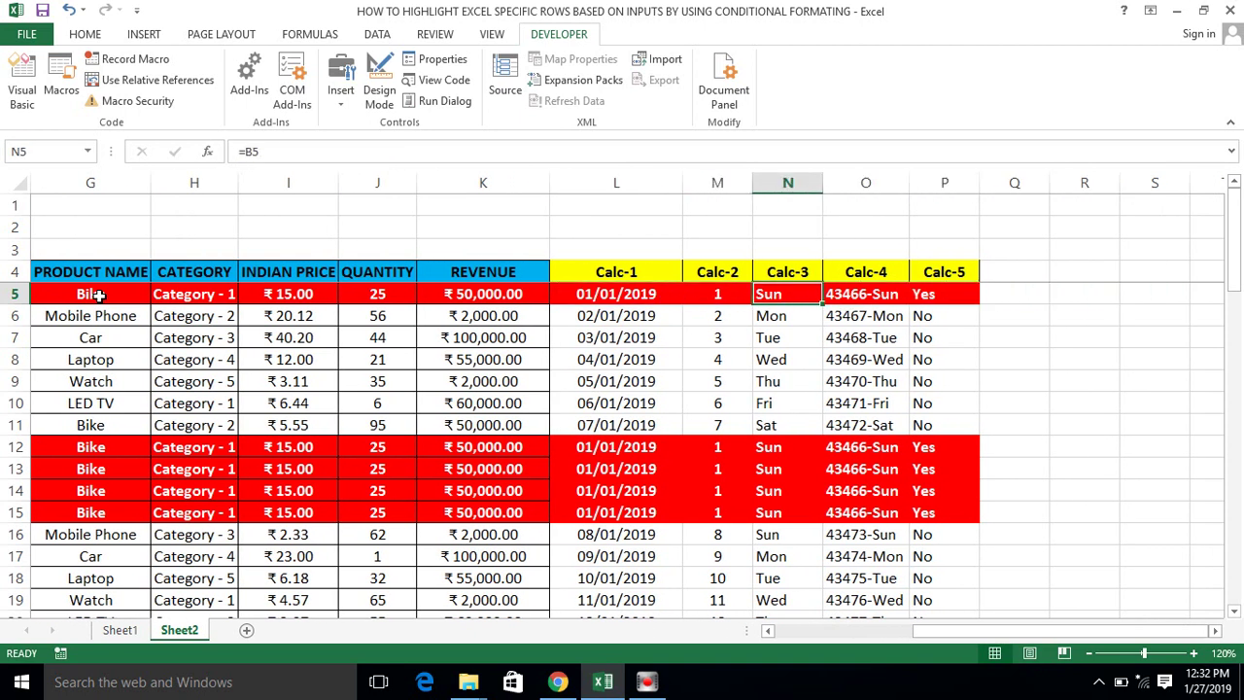
pyautogui.press('F2')
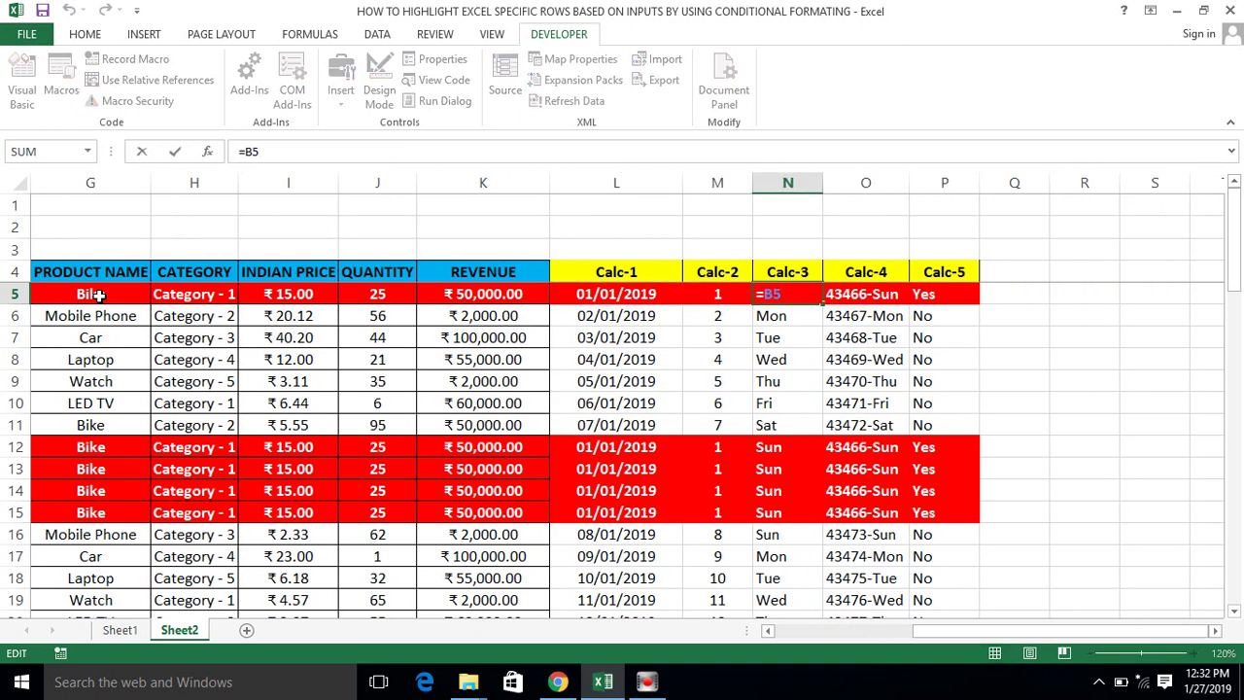
pyautogui.press('Escape')
pyautogui.press('Left')
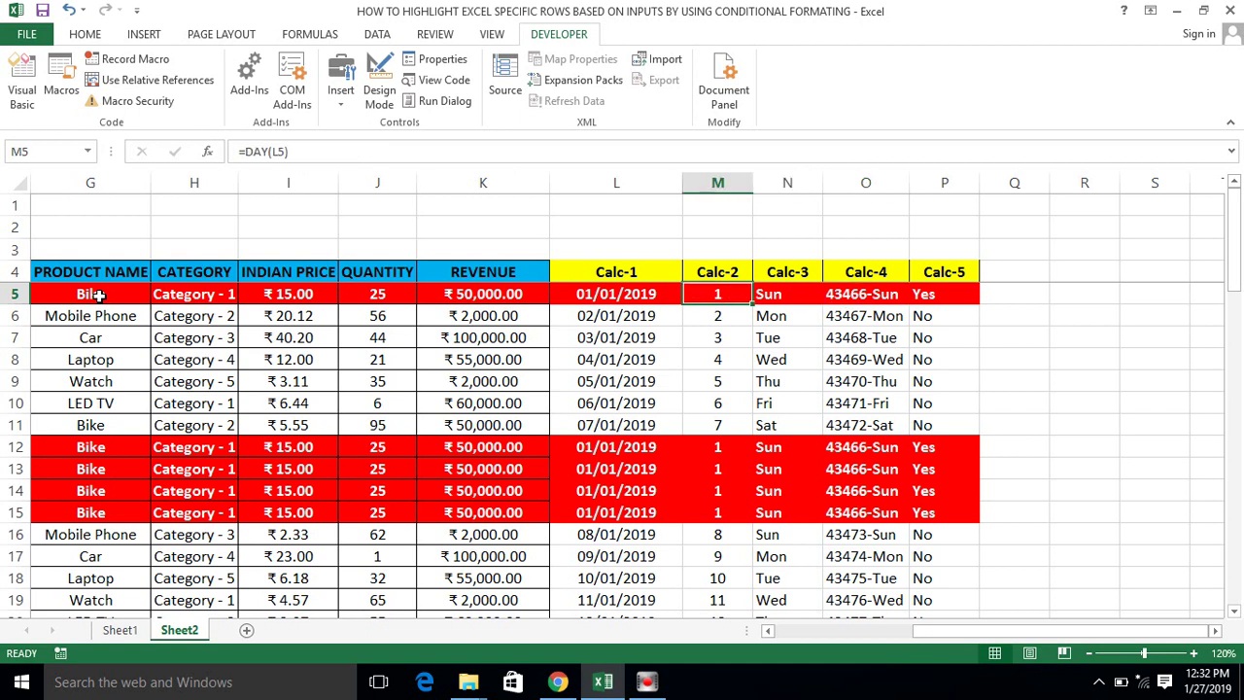
pyautogui.press('F2')
pyautogui.press('Escape')
pyautogui.press('Right')
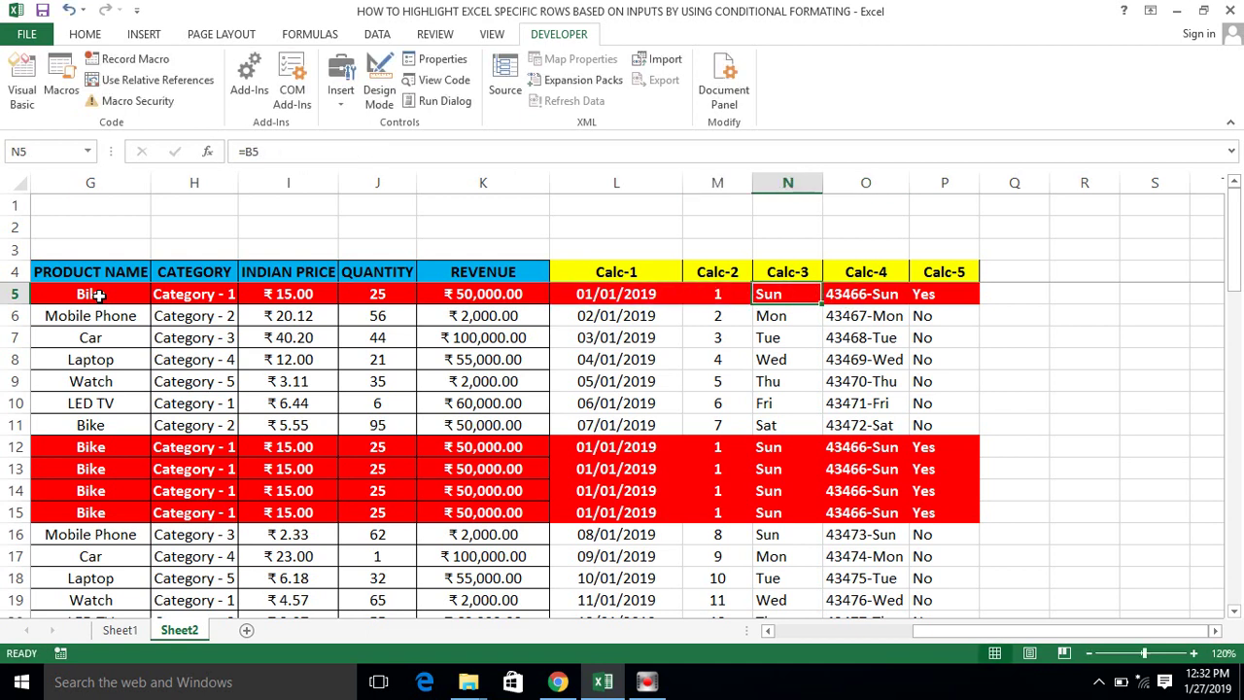
pyautogui.press('Right')
pyautogui.press('Right')
pyautogui.press('Right')
pyautogui.press('Right')
pyautogui.press('Right')
pyautogui.press('Right')
pyautogui.press('Left')
pyautogui.press('Left')
pyautogui.press('Left')
pyautogui.press('Left')
pyautogui.press('Left')
pyautogui.press('Left')
pyautogui.press('Left')
pyautogui.press('Left')
pyautogui.press('Right')
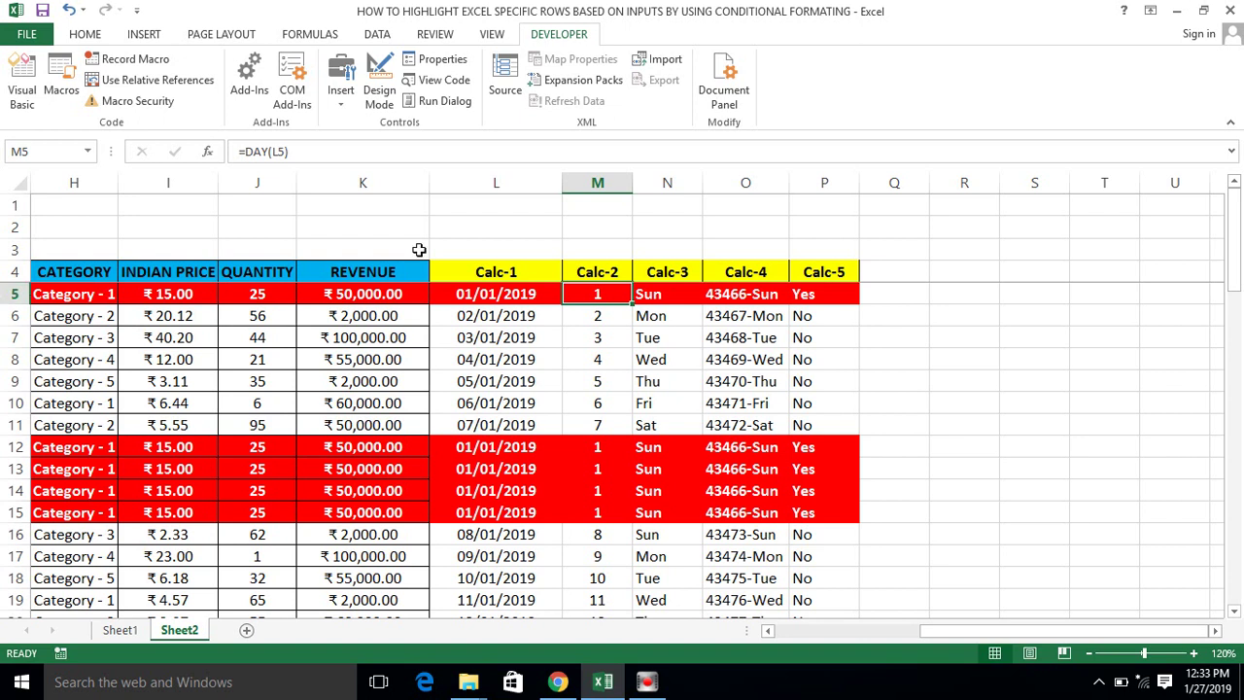
pyautogui.click(596, 307)
pyautogui.click(603, 289)
pyautogui.click(661, 294)
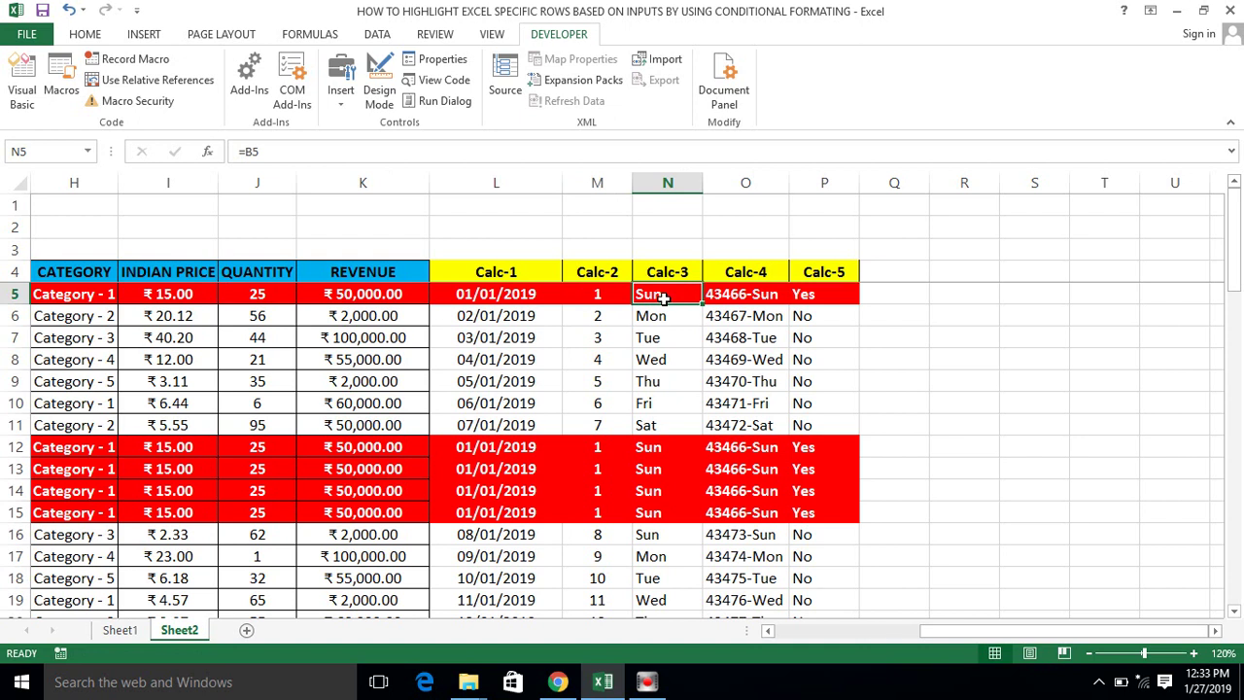
pyautogui.click(763, 293)
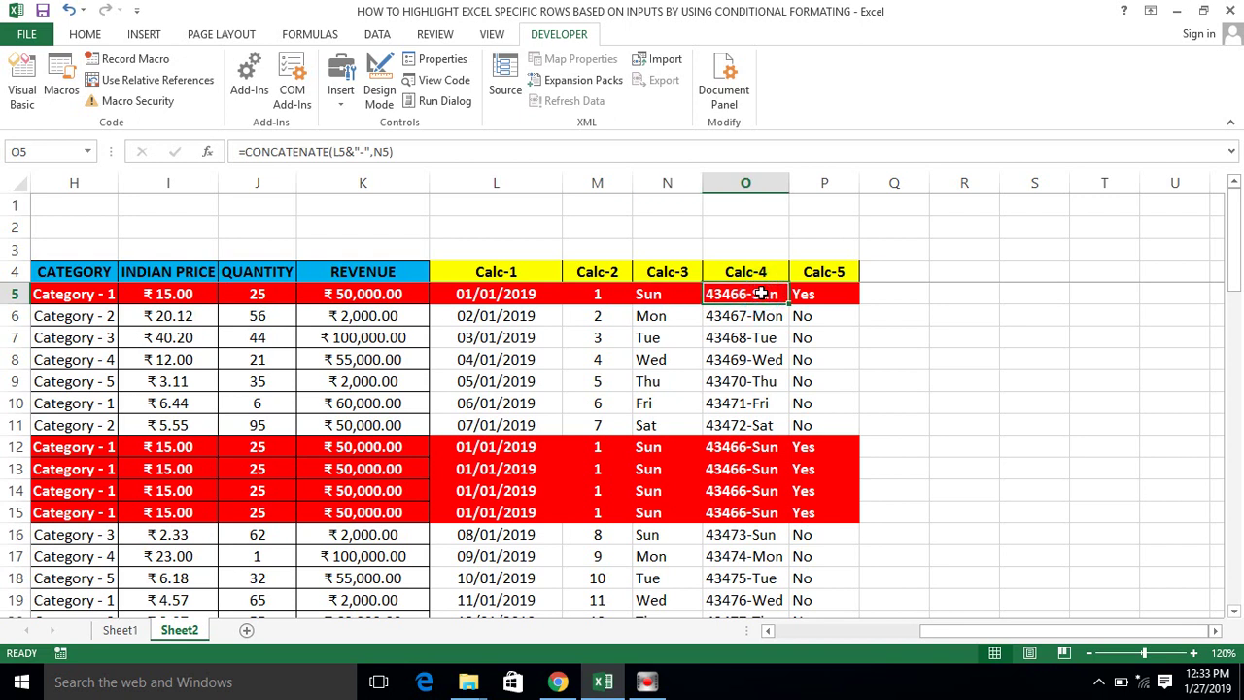
pyautogui.press('F2')
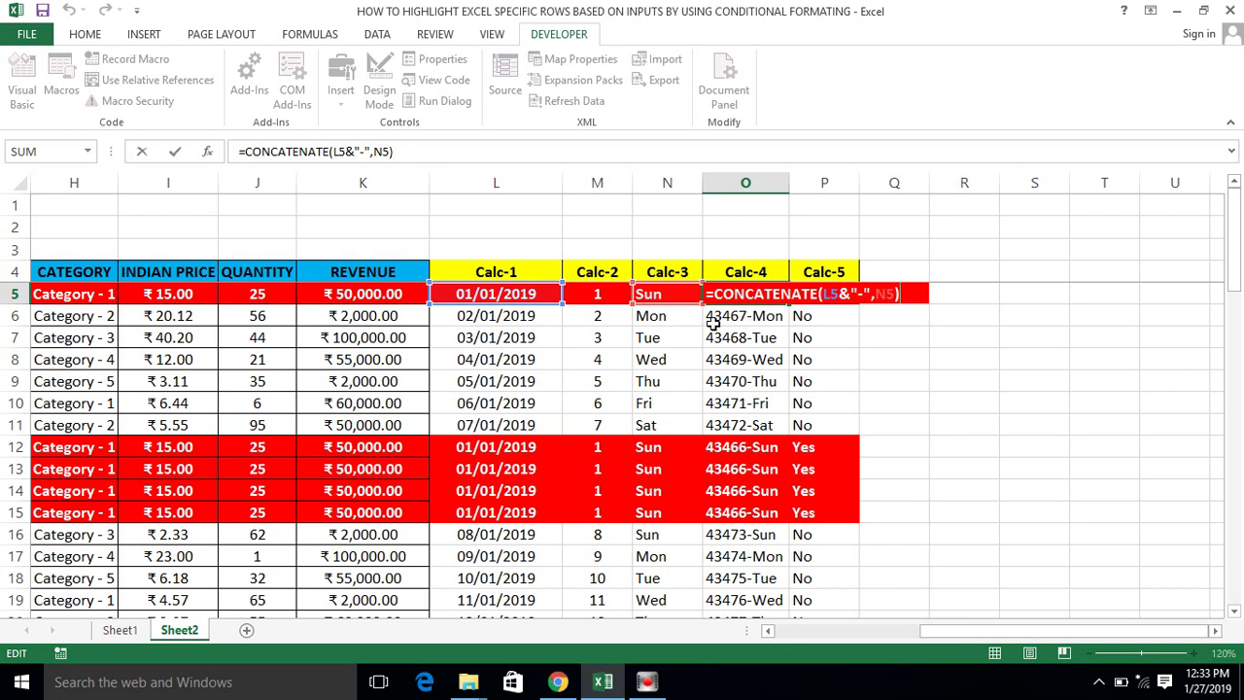
pyautogui.press('Escape')
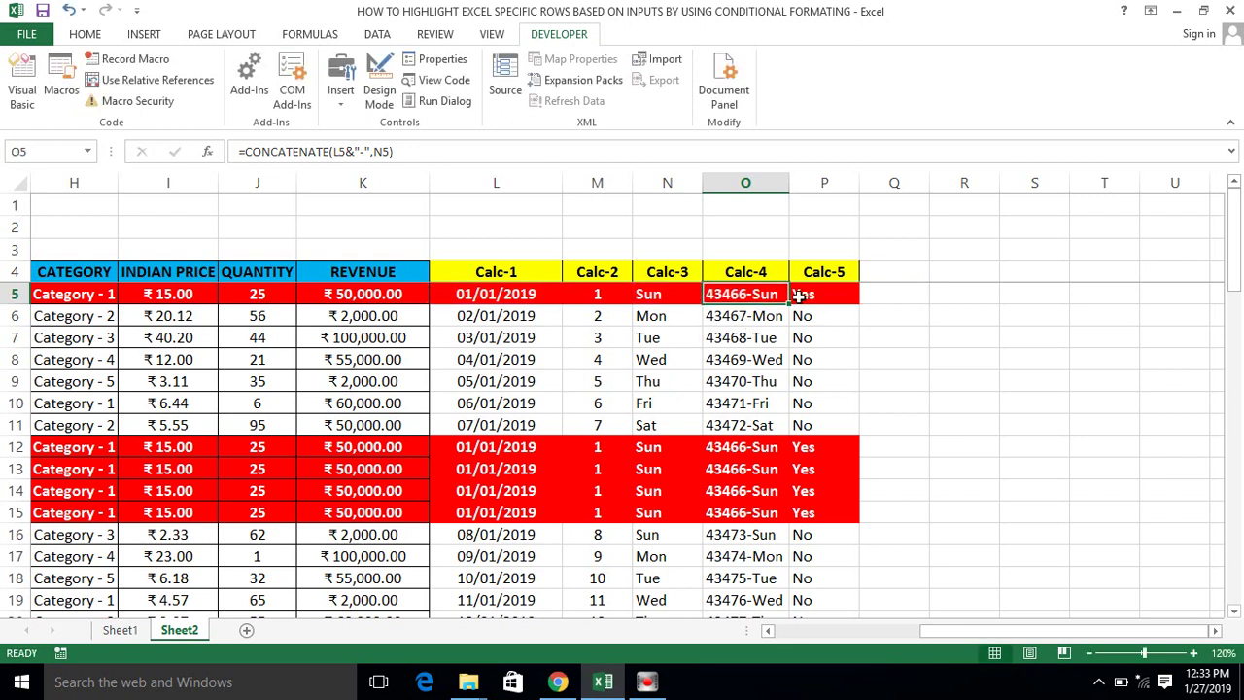
pyautogui.click(813, 296)
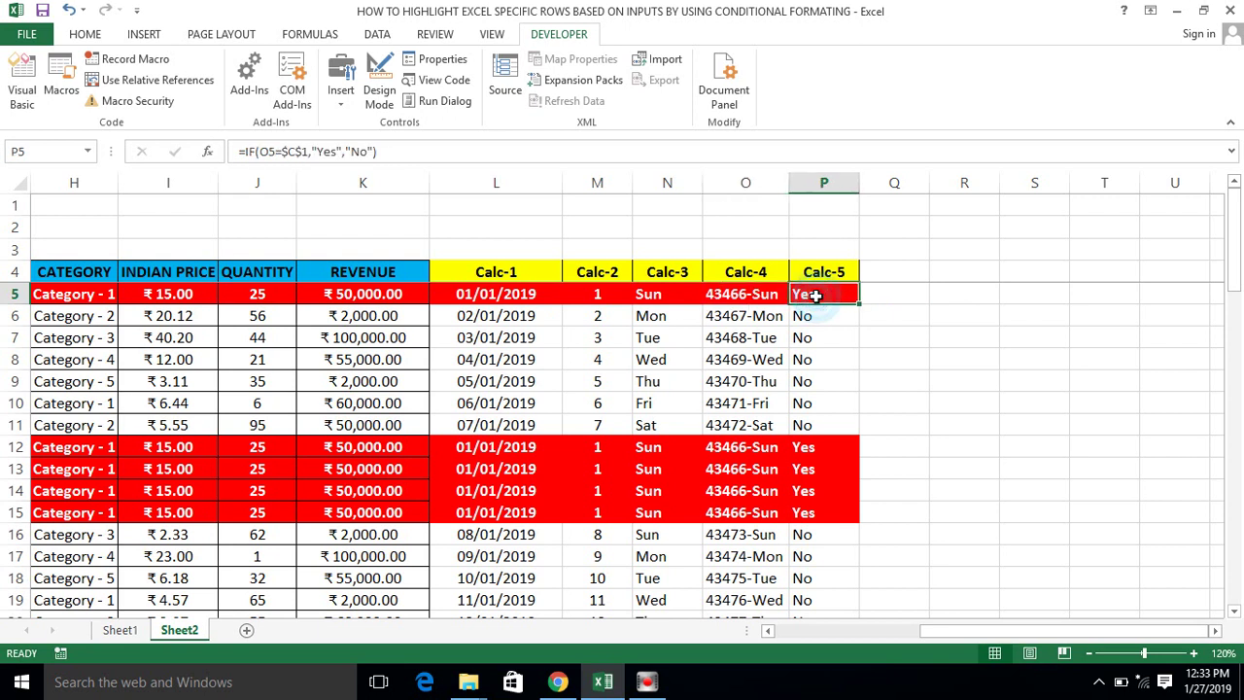
pyautogui.doubleClick(816, 296)
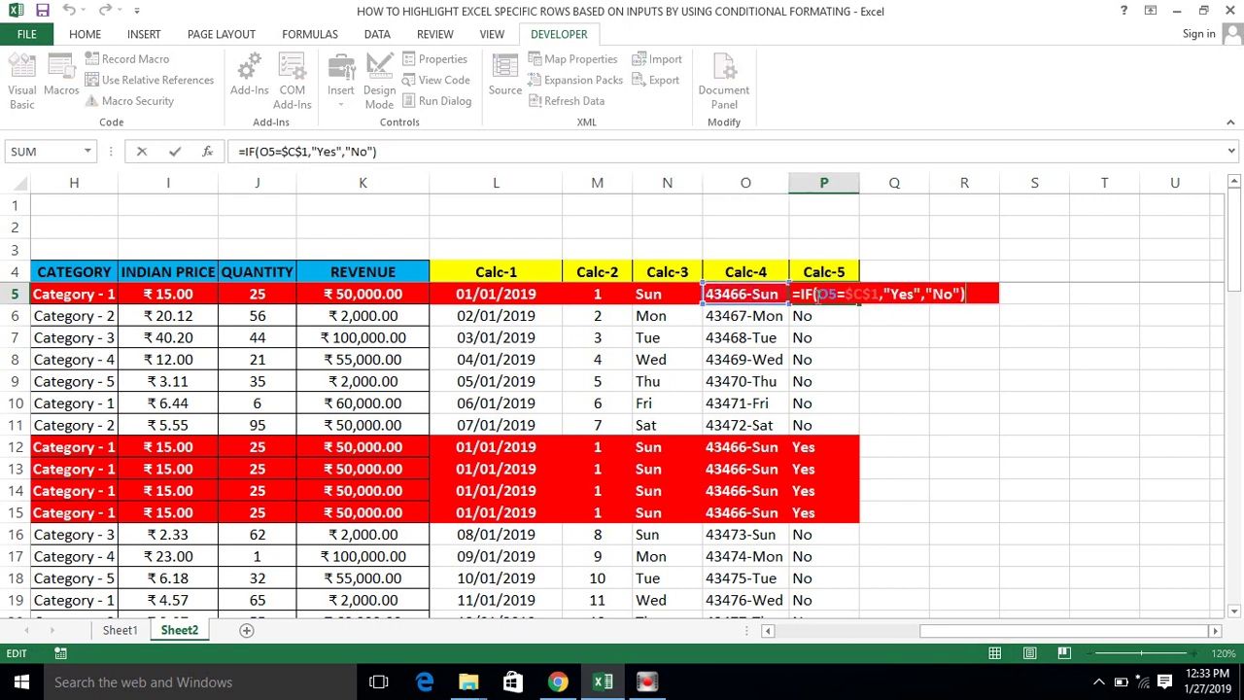
pyautogui.press('Escape')
pyautogui.press('Home')
pyautogui.press('Up')
pyautogui.press('Up')
pyautogui.press('Up')
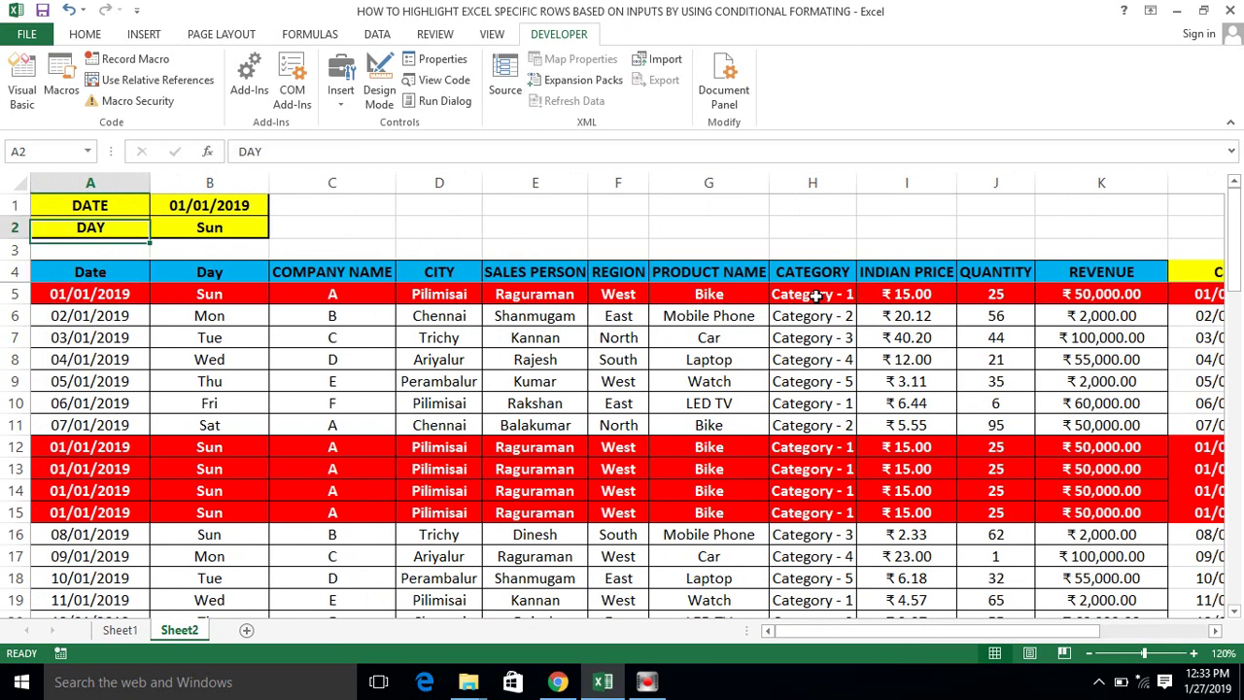
pyautogui.press('Up')
pyautogui.press('Right')
pyautogui.press('Right')
pyautogui.press('Right')
pyautogui.press('Left')
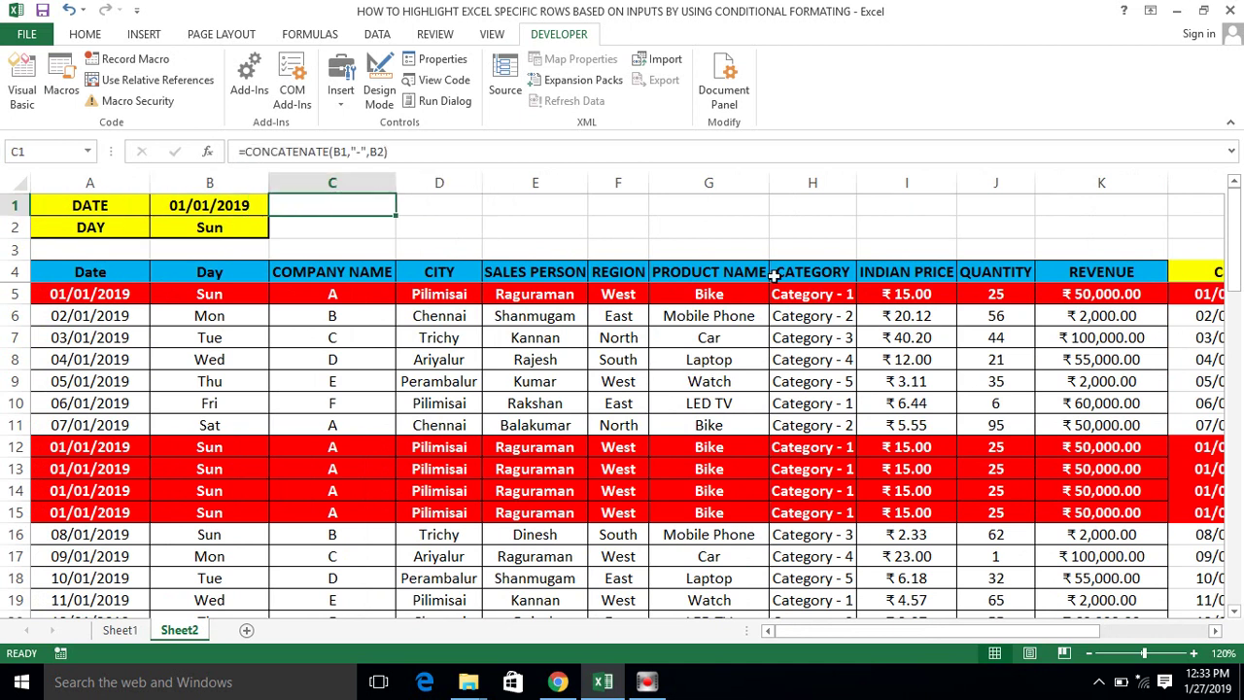
pyautogui.click(773, 276)
pyautogui.press('Right')
pyautogui.press('Right')
pyautogui.press('Right')
pyautogui.press('Right')
pyautogui.press('Right')
pyautogui.press('Right')
pyautogui.press('Right')
pyautogui.press('Down')
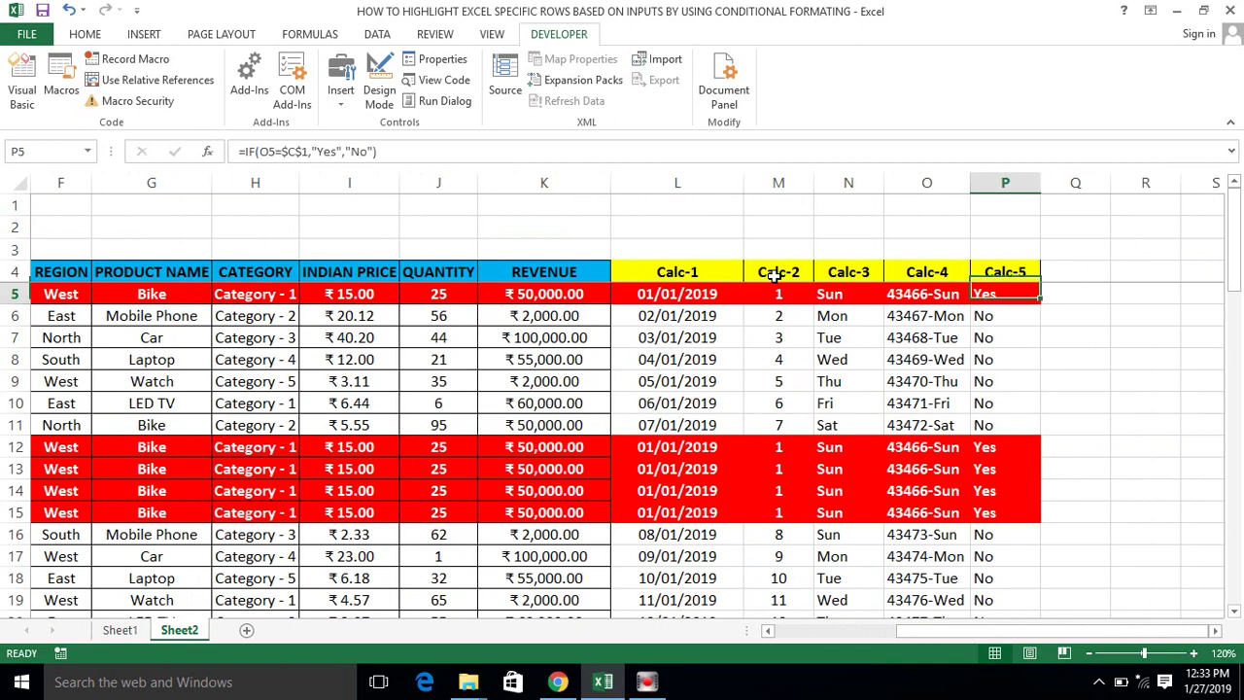
pyautogui.press('Up')
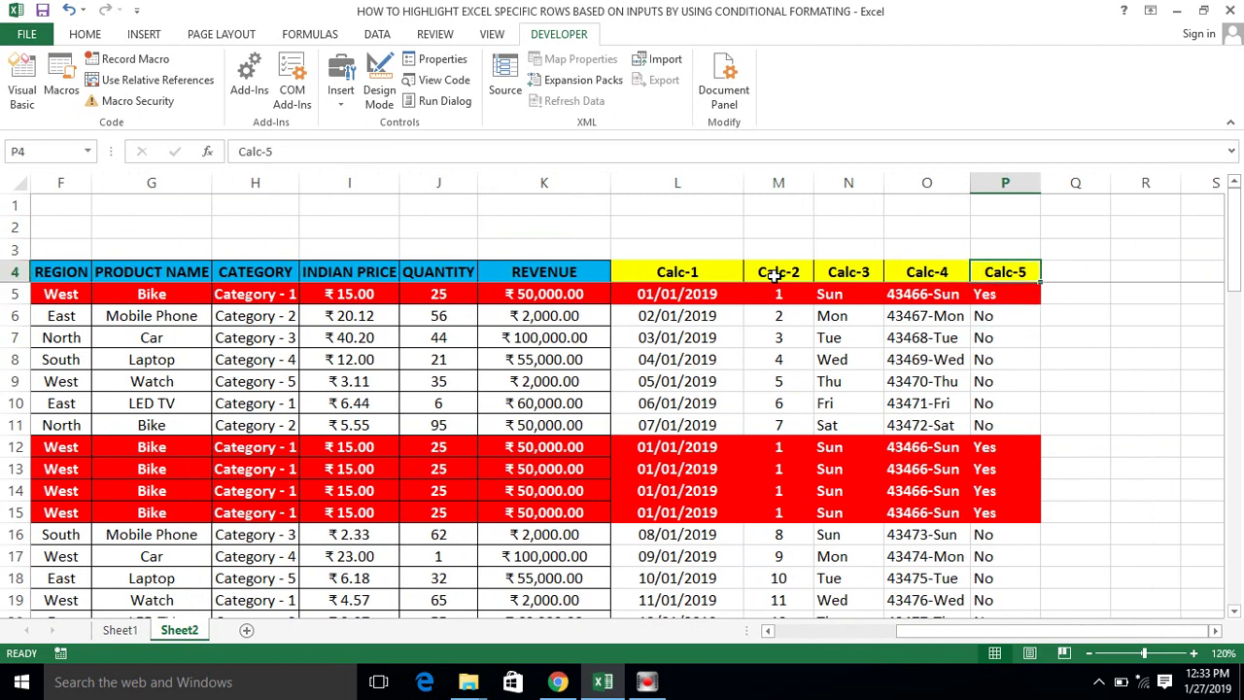
# Select the sales data block, then move to the Calc-1 helper header
pyautogui.hotkey('ctrl', 'Left')
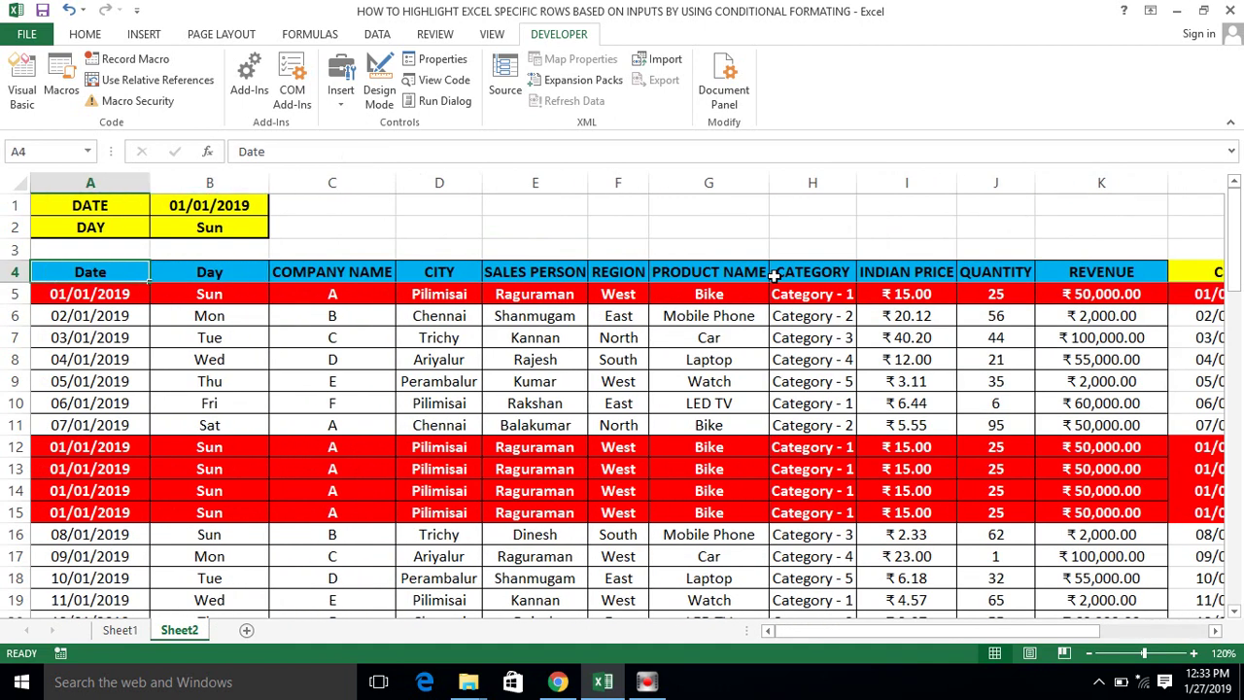
pyautogui.press('Down')
pyautogui.hotkey('ctrl', 'shift', 'Right')
pyautogui.hotkey('ctrl', 'shift', 'Down')
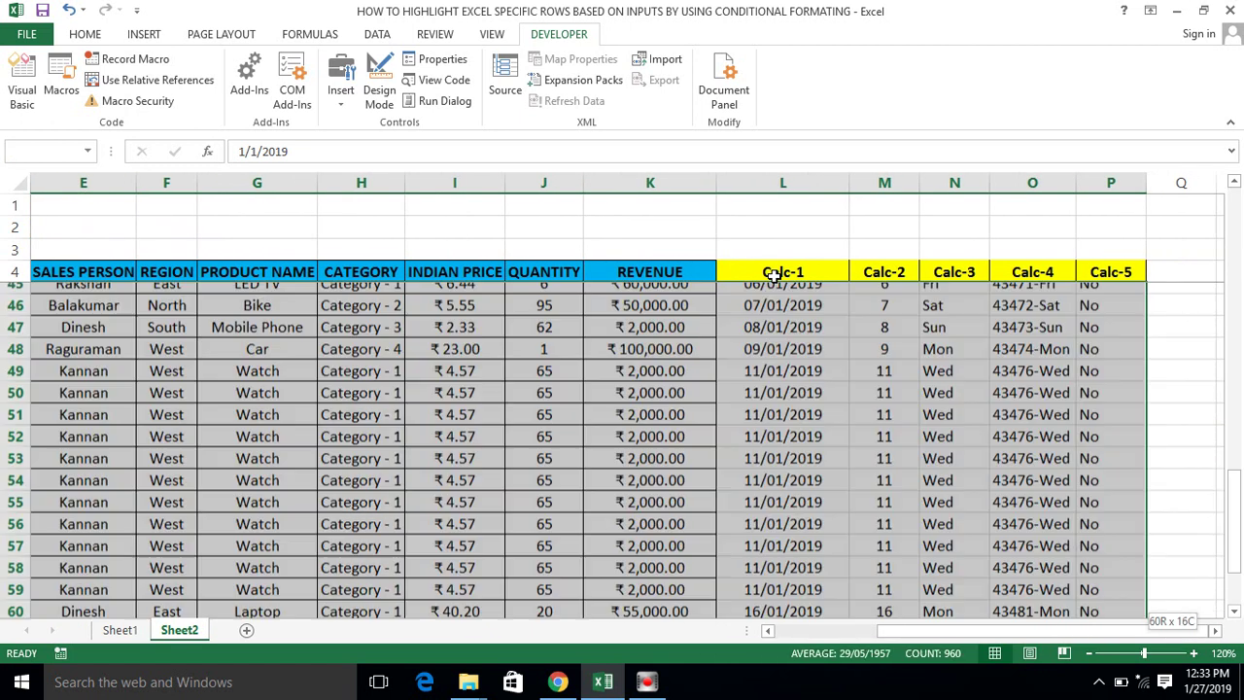
pyautogui.press('Up')
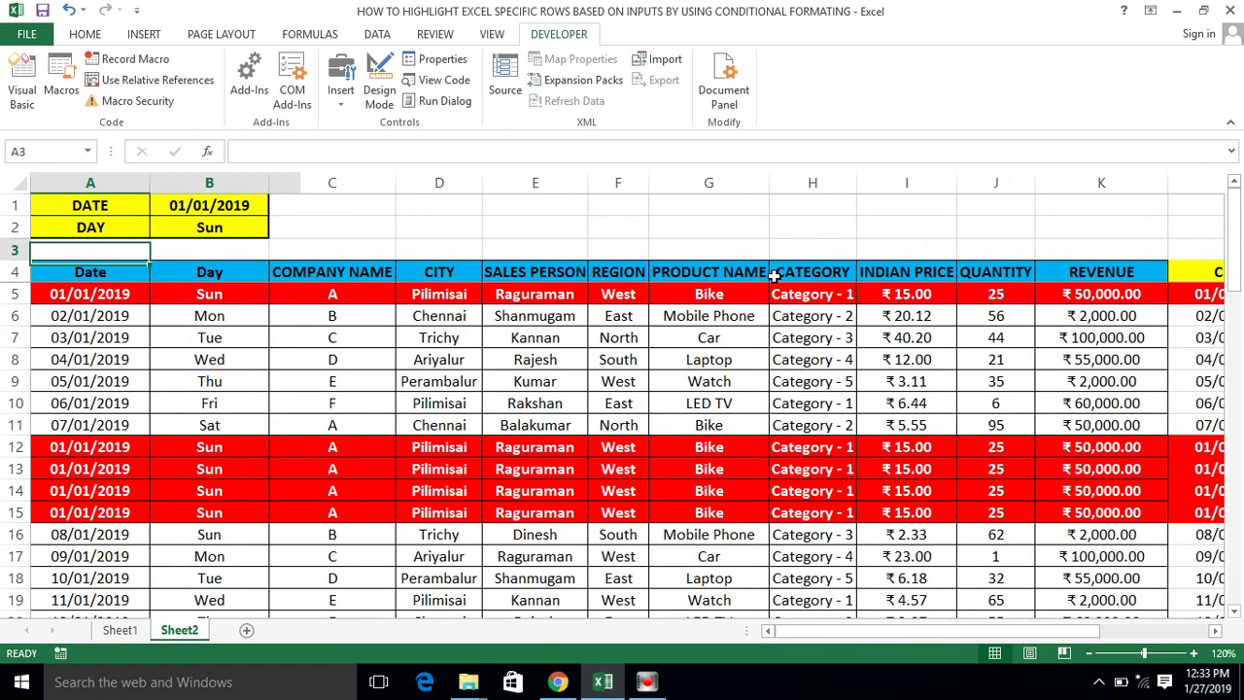
pyautogui.hotkey('ctrl', 'Right')
pyautogui.hotkey('ctrl', 'Right')
pyautogui.press('Left')
pyautogui.press('Left')
pyautogui.press('Left')
pyautogui.press('Left')
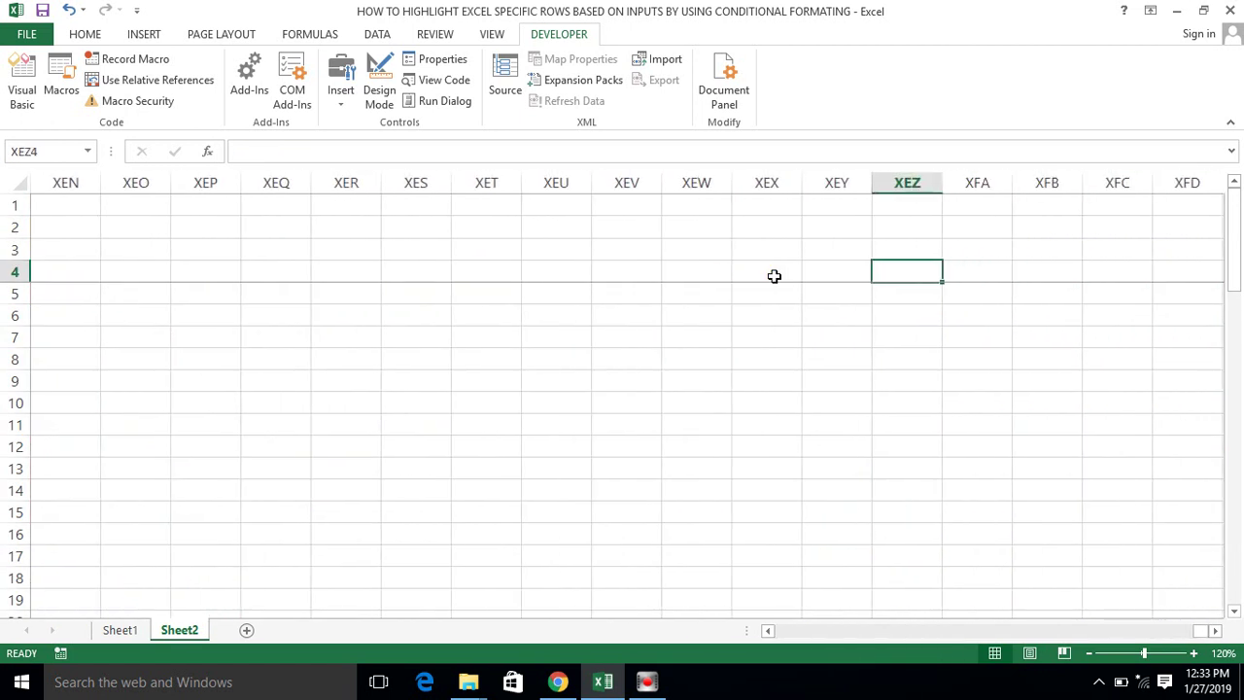
pyautogui.hotkey('ctrl', 'Left')
pyautogui.hotkey('ctrl', 'Left')
pyautogui.press('Right')
pyautogui.press('Right')
pyautogui.press('Right')
pyautogui.press('Right')
pyautogui.press('Right')
pyautogui.press('Right')
pyautogui.press('Right')
pyautogui.press('Right')
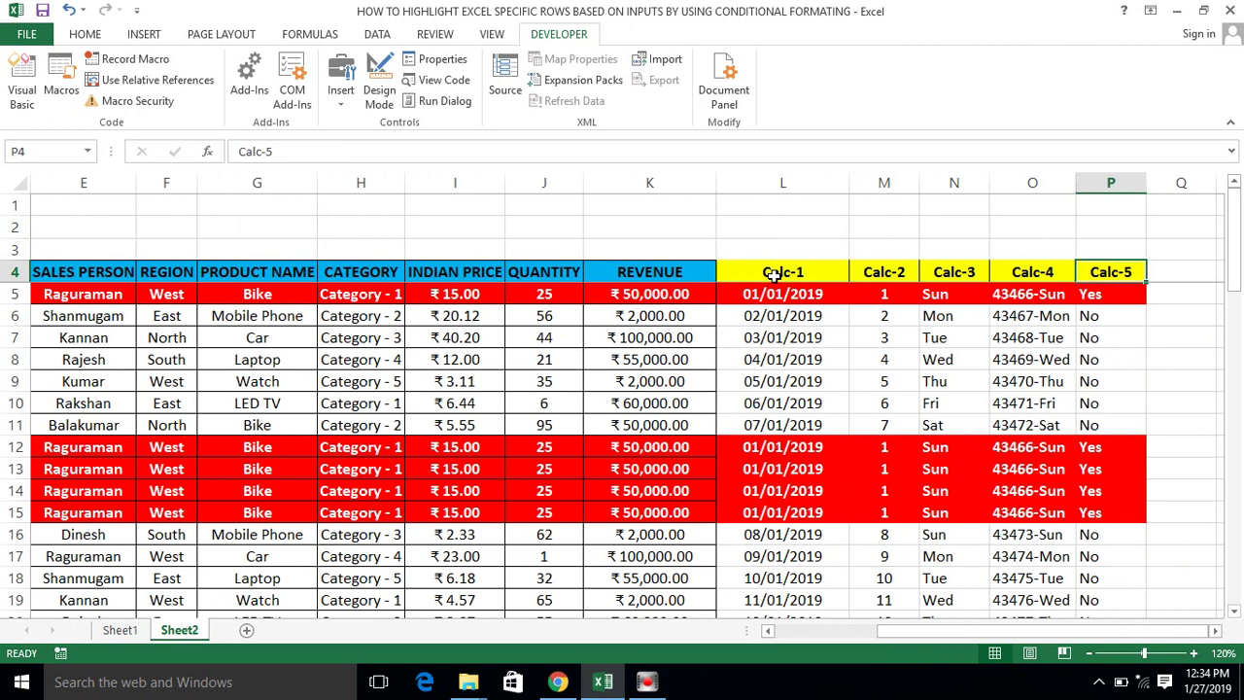
pyautogui.press('Left')
pyautogui.press('Left')
pyautogui.press('Left')
pyautogui.press('Left')
# Hide helper columns Calc-1 through Calc-5 and return to the sheet start
pyautogui.hotkey('ctrl', 'shift', 'Down')
pyautogui.hotkey('shift', 'Right')
pyautogui.hotkey('shift', 'Right')
pyautogui.hotkey('shift', 'Right')
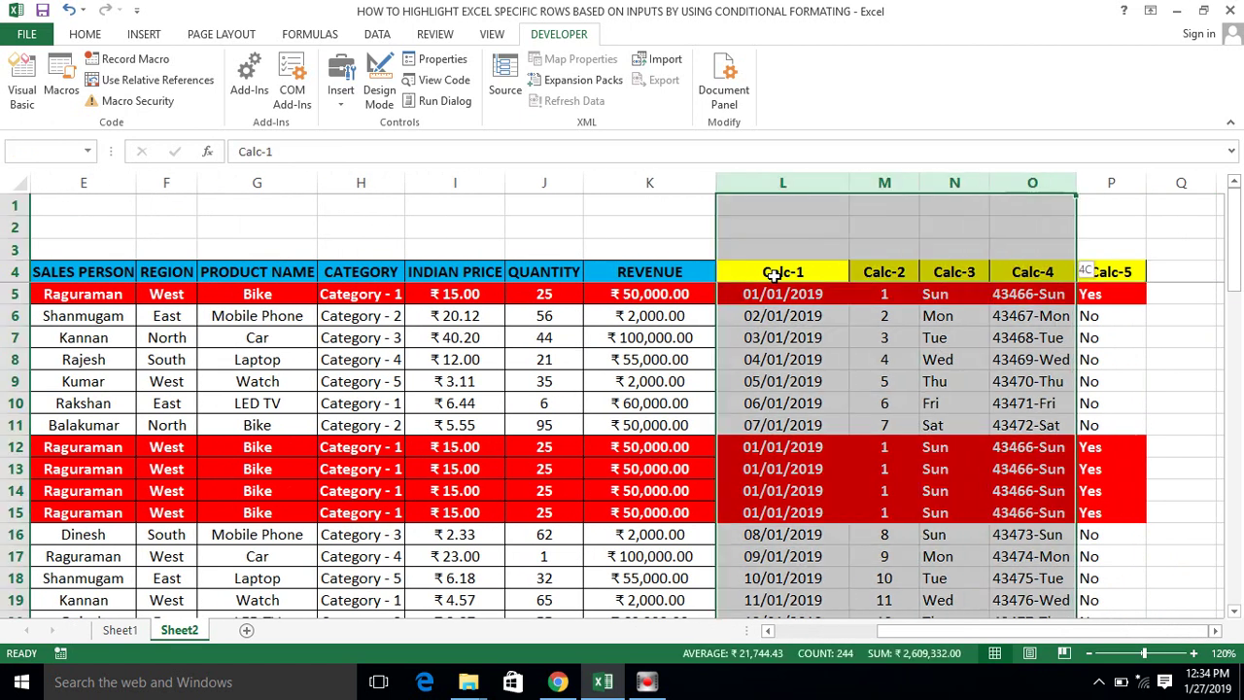
pyautogui.hotkey('shift', 'Right')
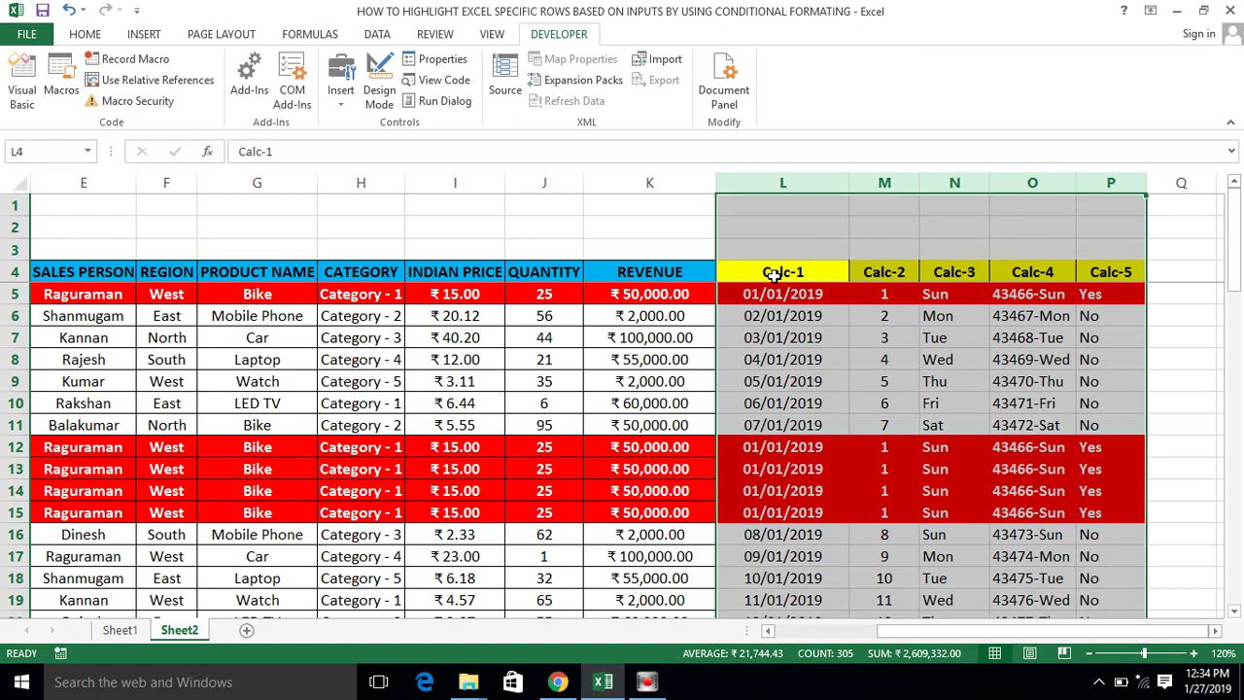
pyautogui.hotkey('shift', 'F10')
pyautogui.press('d')
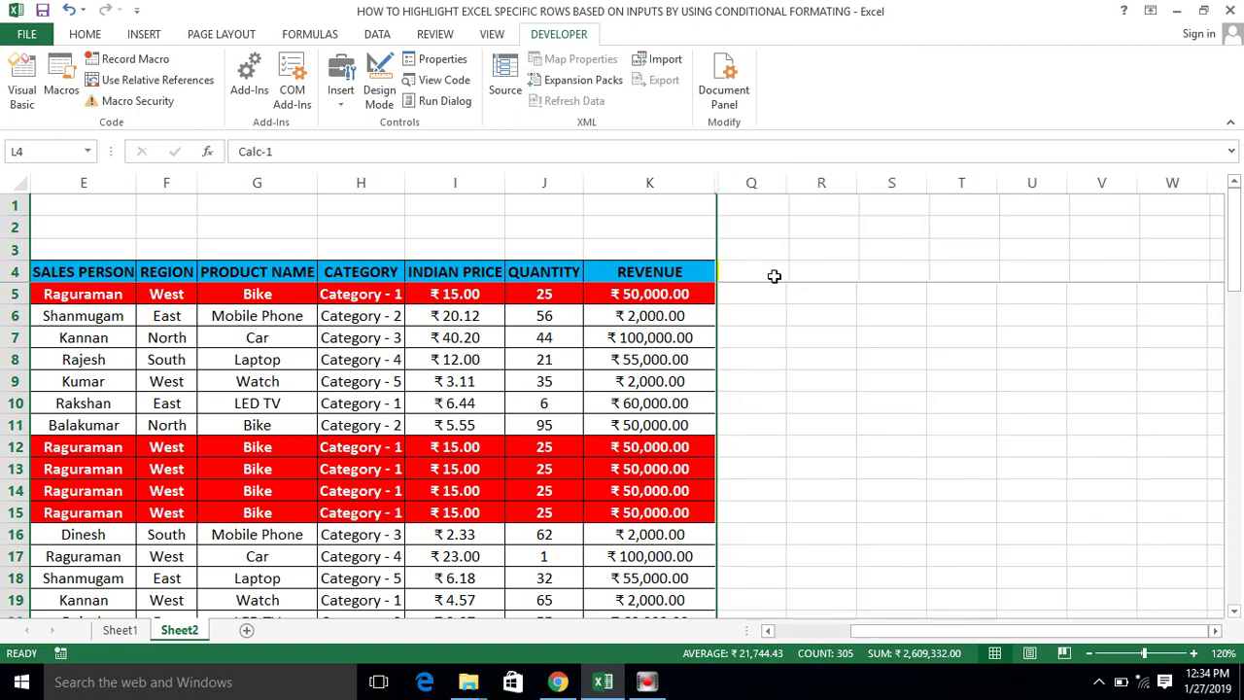
pyautogui.hotkey('ctrl', 'Home')
pyautogui.press('Down')
pyautogui.press('Down')
pyautogui.press('Down')
pyautogui.press('Down')
pyautogui.press('Down')
pyautogui.press('Up')
pyautogui.press('Up')
pyautogui.press('Up')
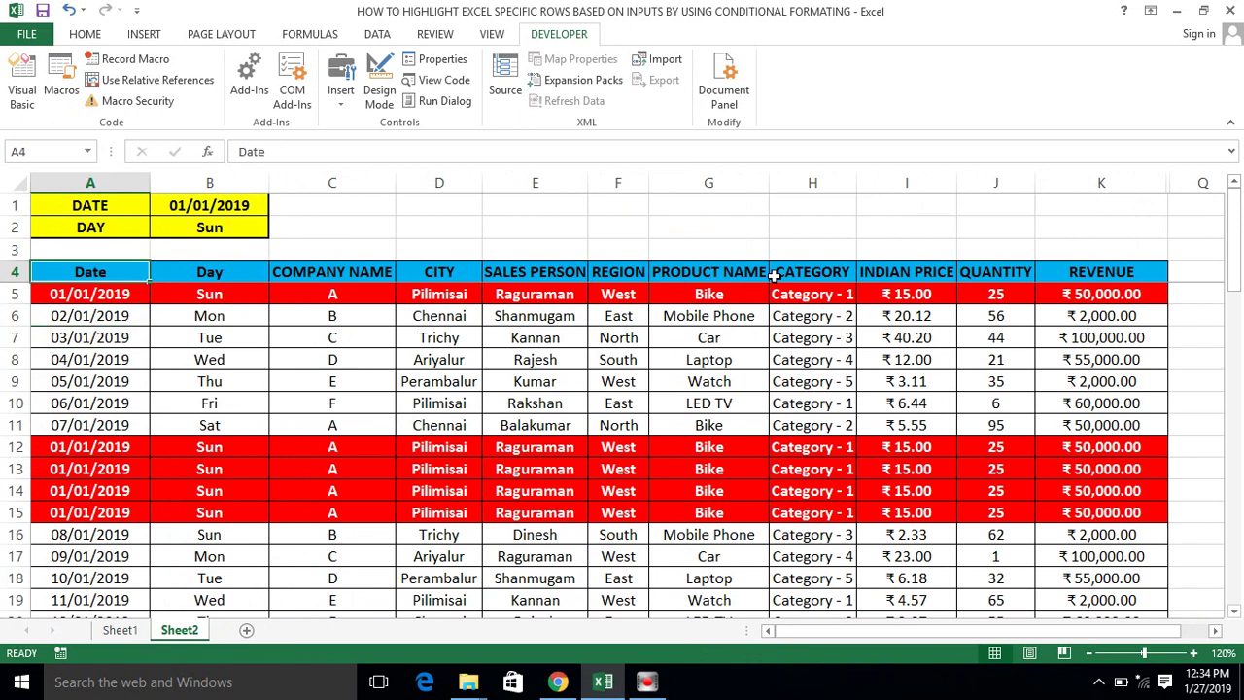
pyautogui.press('Down')
pyautogui.press('Down')
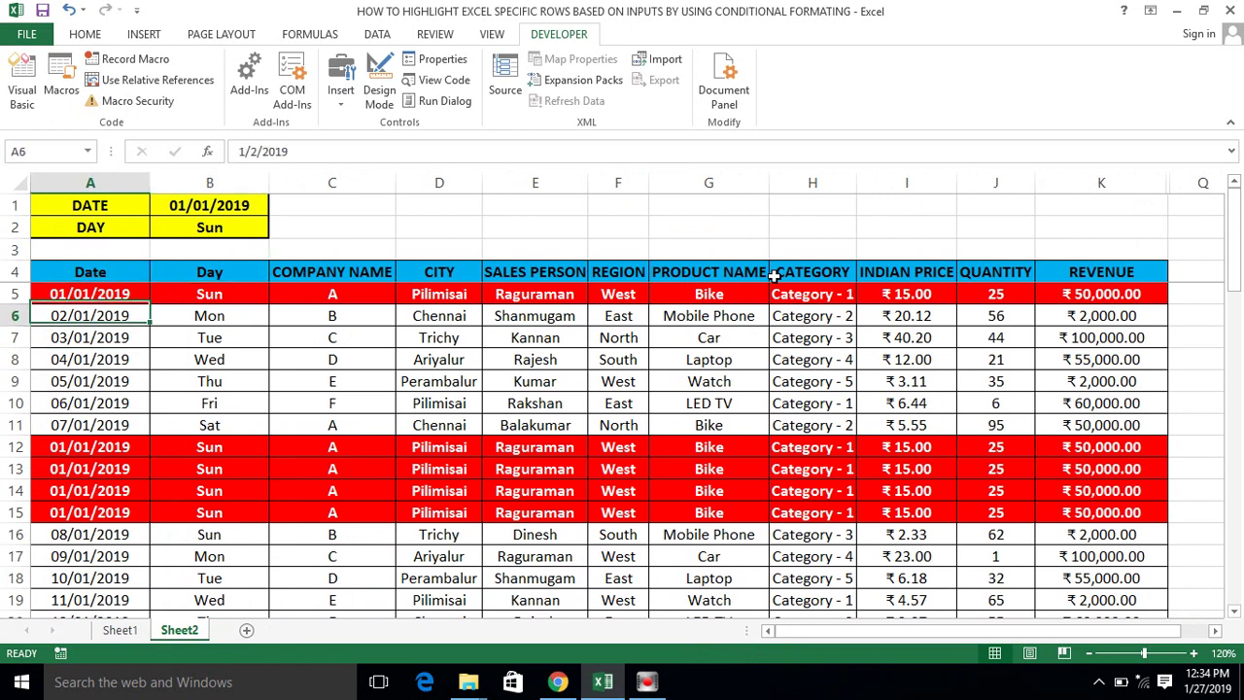
pyautogui.press('Down')
pyautogui.press('Down')
pyautogui.press('Down')
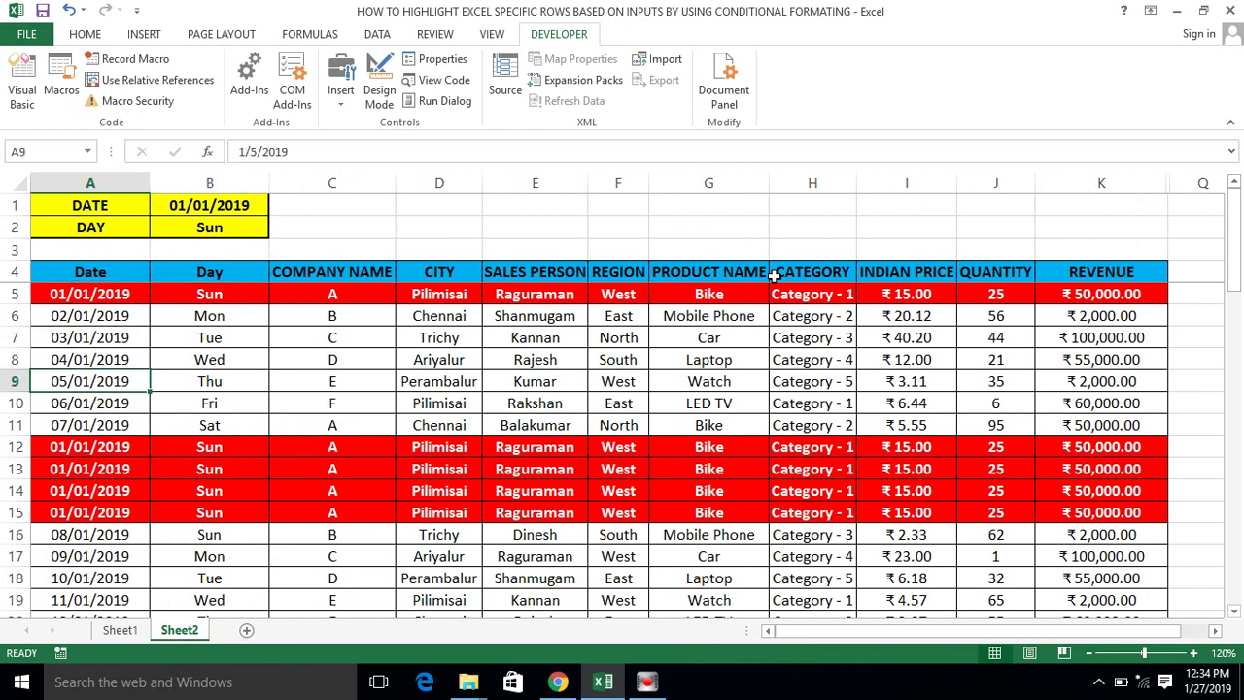